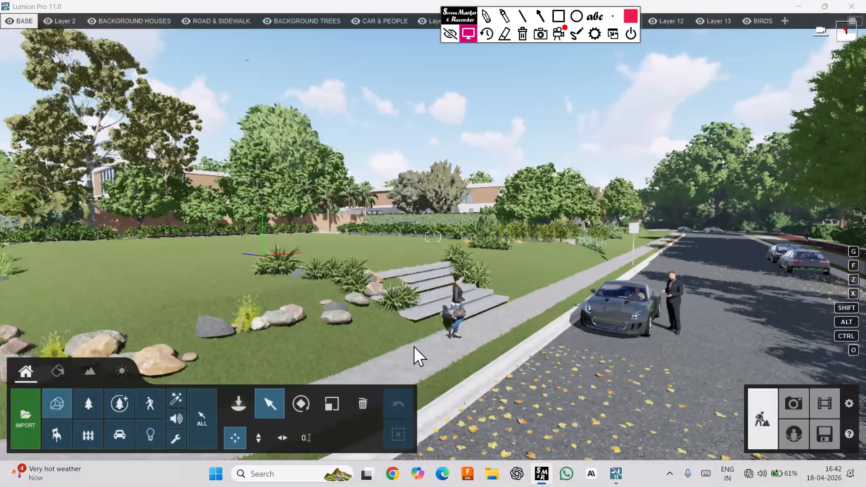
Import the model file kit 04.03.dae from the Desktop into the scene
right_click_drag(502, 192, 451, 222)
right_click_drag(697, 343, 697, 256)
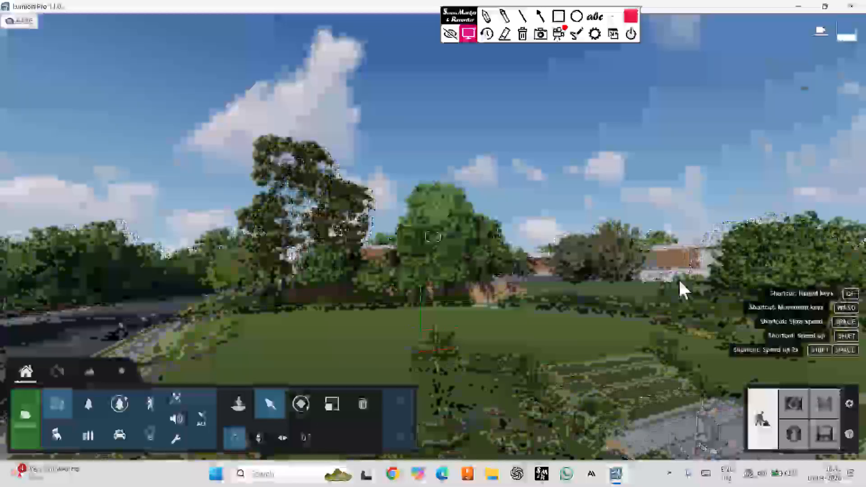
key("w")
right_click_drag(680, 286, 677, 348)
key("s")
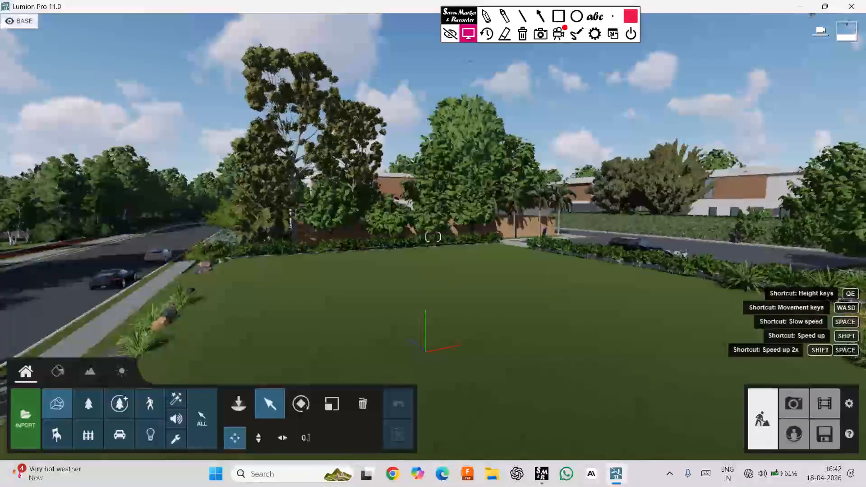
right_click_drag(569, 212, 583, 248)
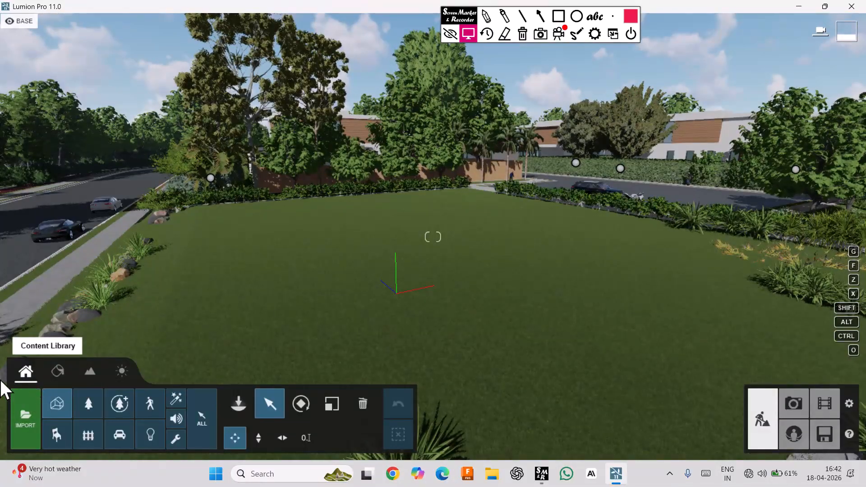
left_click(23, 390)
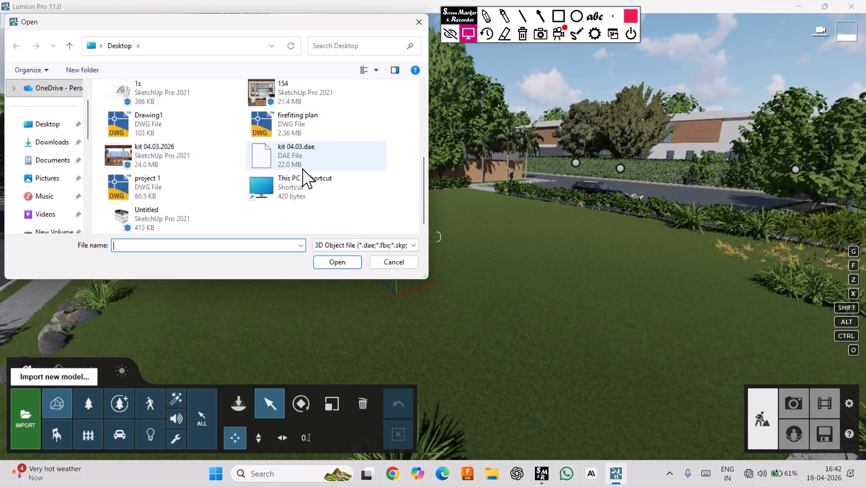
left_click(311, 158)
left_click(339, 260)
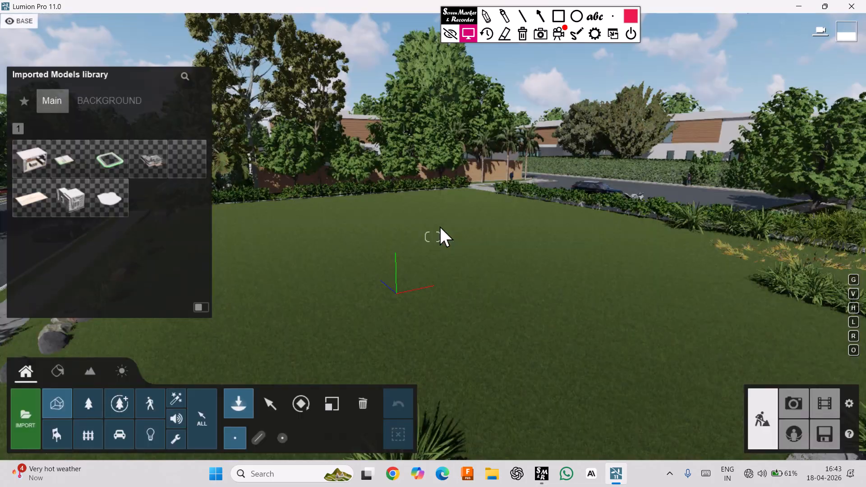
Place the imported kitchen model in the middle of the open lawn
key("s")
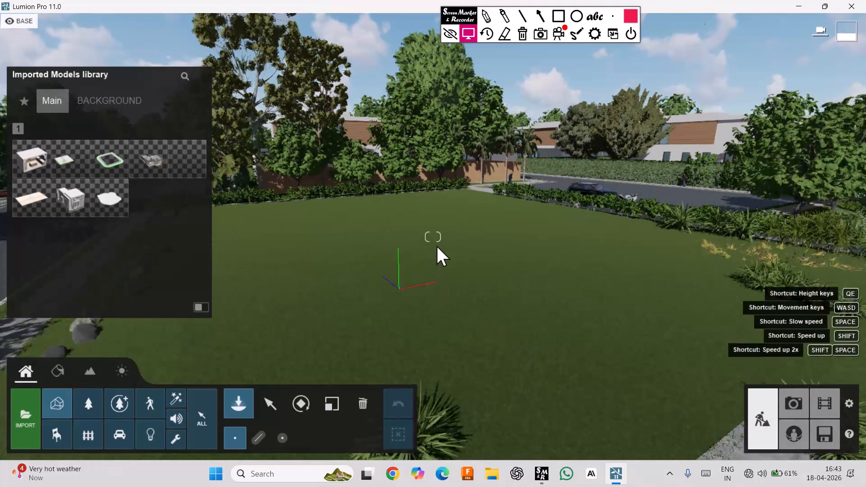
right_click_drag(437, 244, 375, 244)
key("s")
right_click_drag(478, 231, 512, 203)
key("w")
key("w")
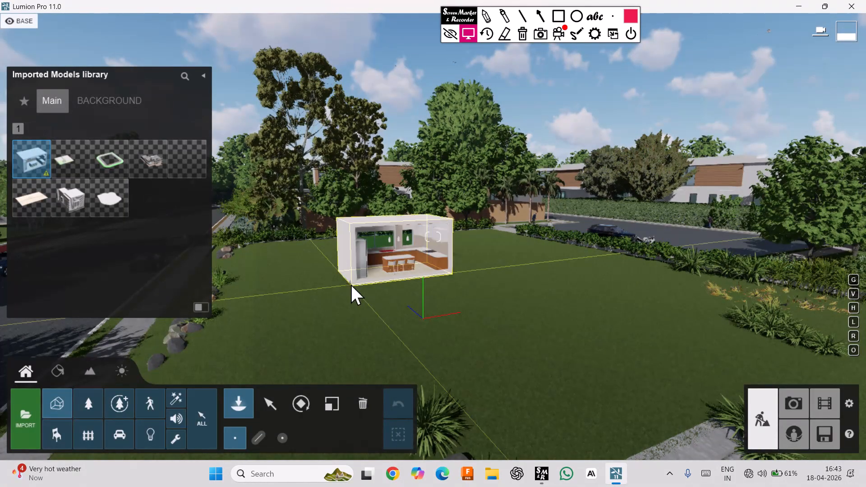
left_click(423, 316)
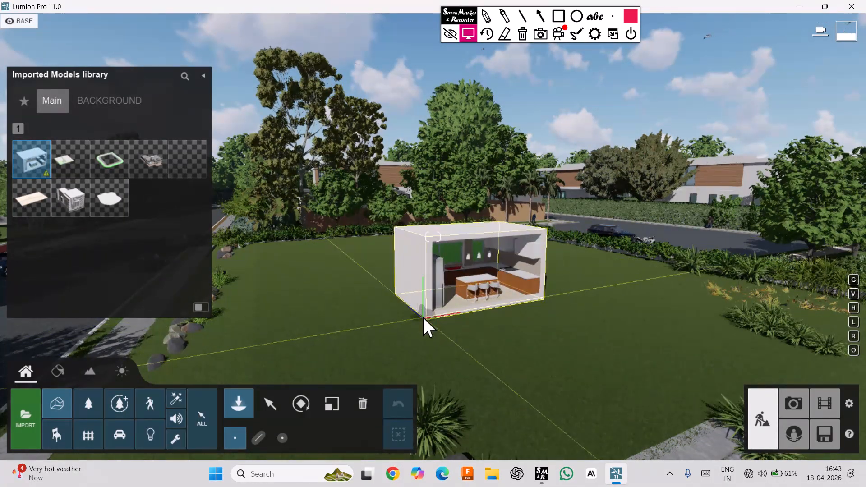
Examine the placed kitchen's interior through its open front side, including the island, bar stools and cabinets
key("w")
right_click_drag(537, 305, 470, 345)
scroll(470, 329, "up", 5)
scroll(474, 338, "down", 5)
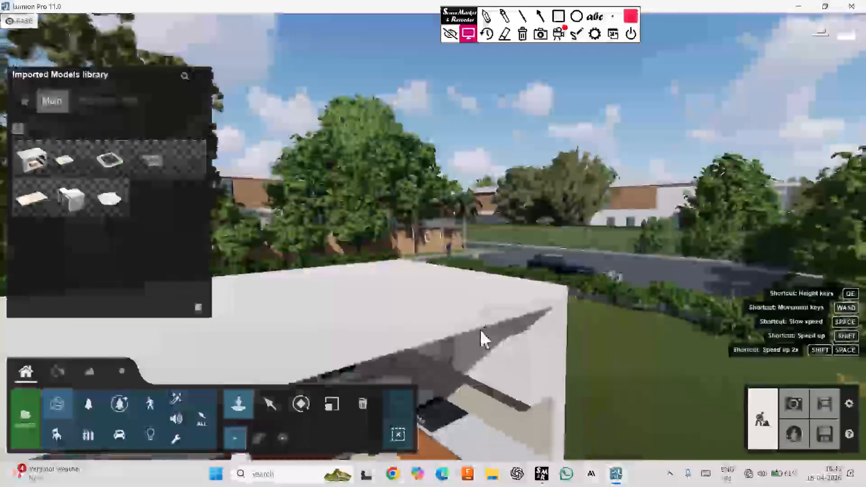
middle_click_drag(495, 434, 504, 324)
middle_click_drag(495, 397, 508, 255)
right_click_drag(507, 255, 440, 254)
middle_click_drag(763, 254, 603, 228)
middle_click_drag(569, 310, 566, 248)
scroll(567, 258, "down", 5)
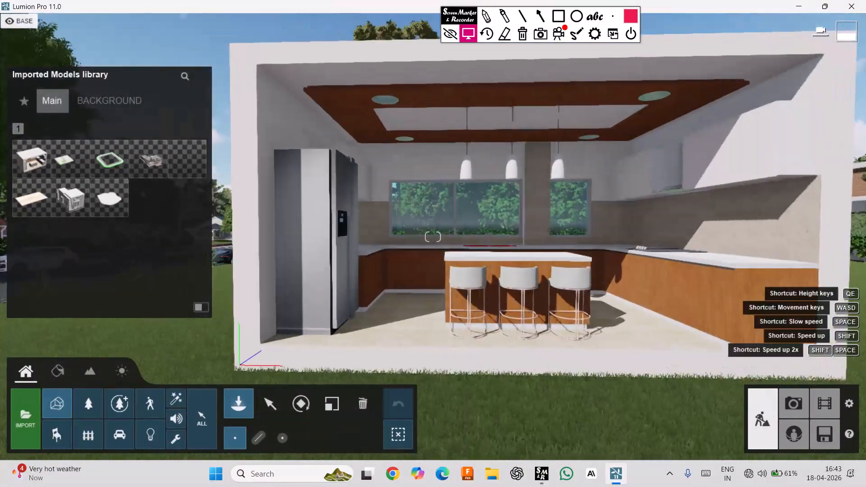
mouse_move(847, 260)
middle_click_drag(848, 260, 419, 242)
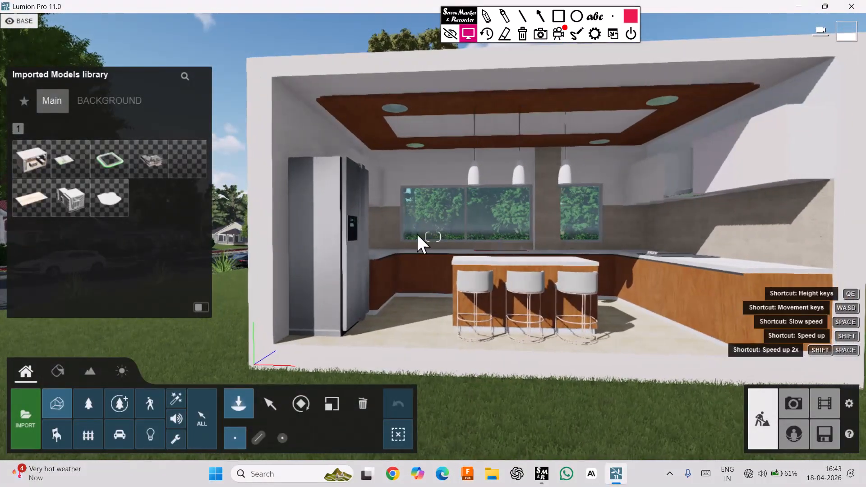
right_click_drag(419, 242, 162, 350)
scroll(332, 261, "up", 3)
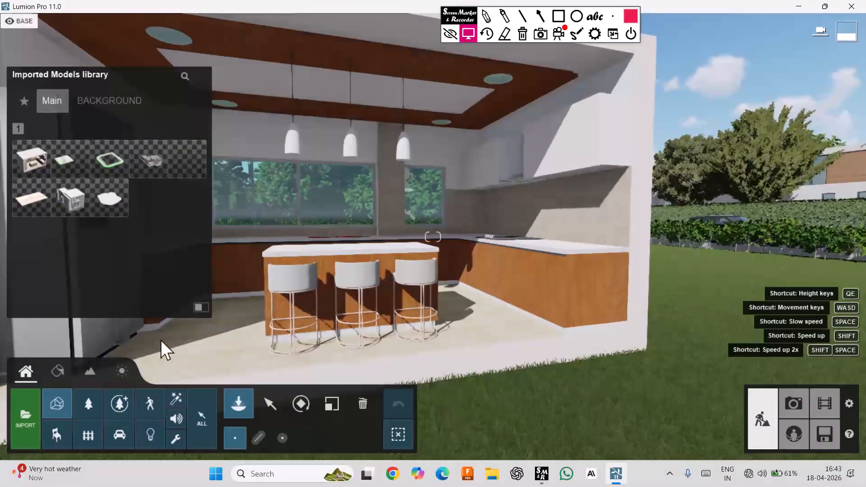
Open the bar stools' seat upholstery in the Material Editor, then save and close it without assigning another material
left_click(69, 366)
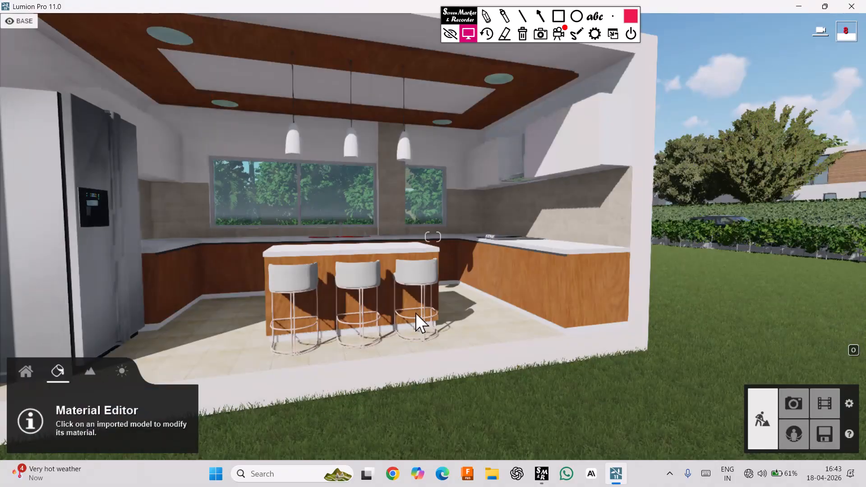
mouse_move(436, 273)
right_mouse_down()
mouse_move(427, 263)
mouse_move(424, 272)
right_mouse_up()
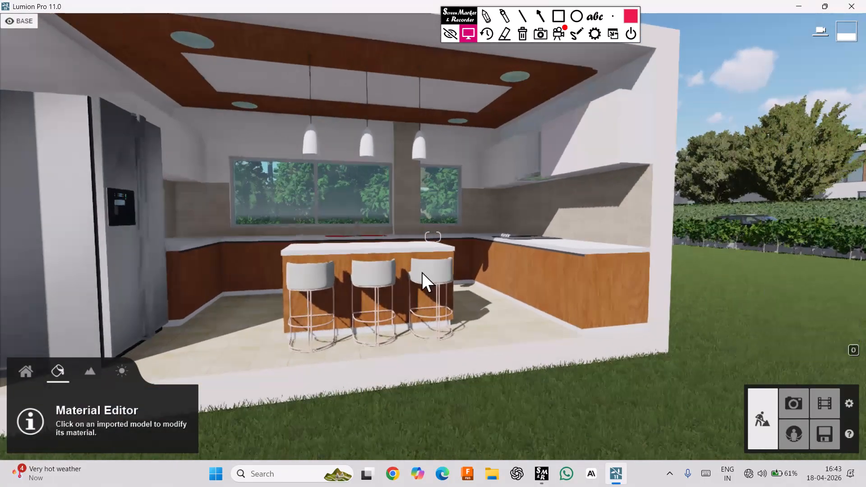
key("w")
right_click_drag(451, 246, 427, 282)
key("w")
key("w")
right_click_drag(488, 247, 489, 258)
key("w")
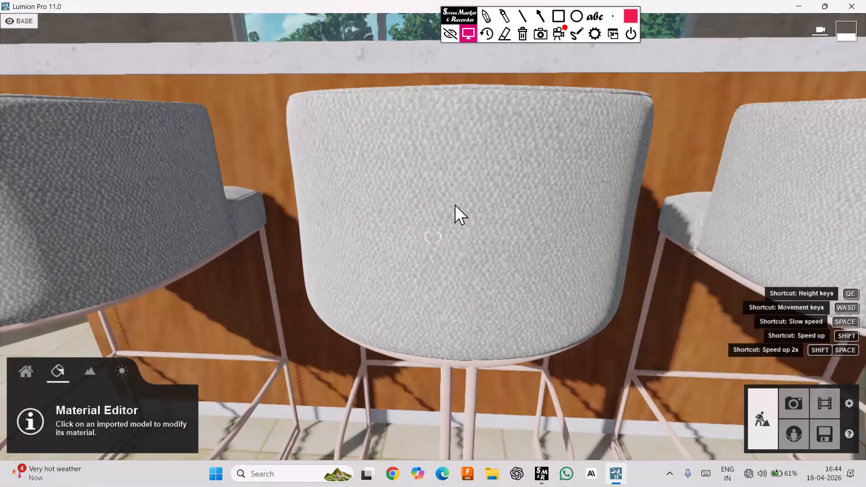
left_click(455, 194)
left_click(456, 196)
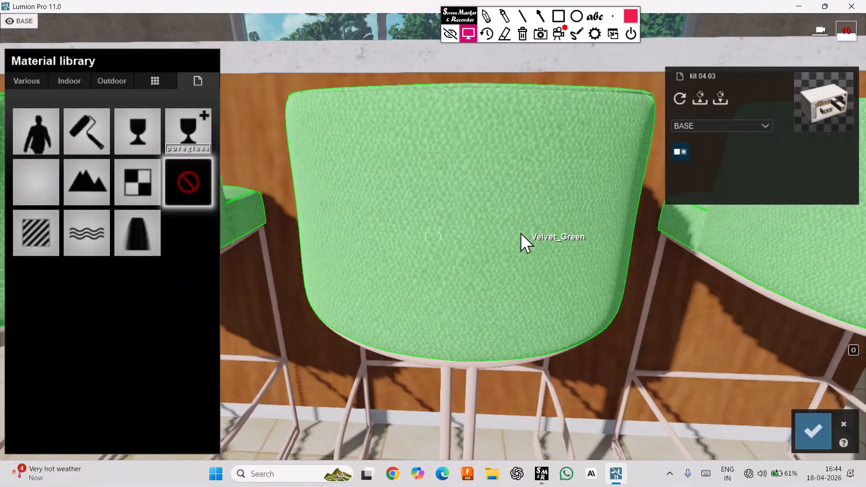
key("s")
key("s")
right_click_drag(430, 234, 398, 232)
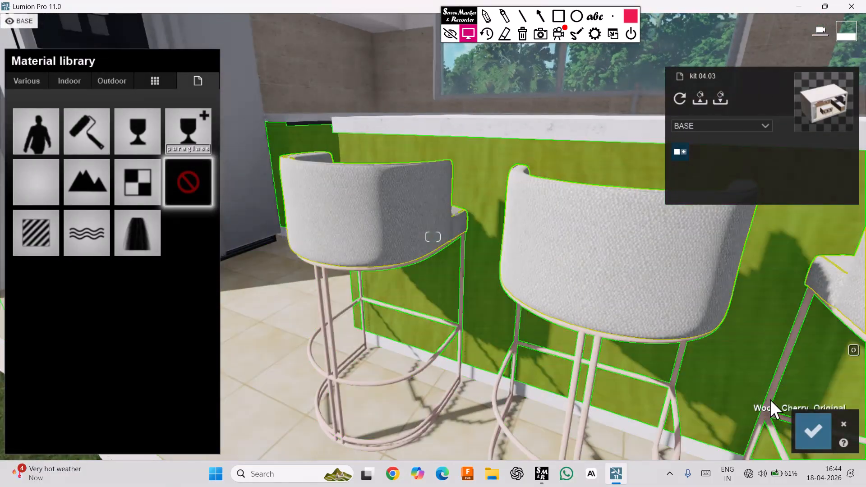
left_click(813, 429)
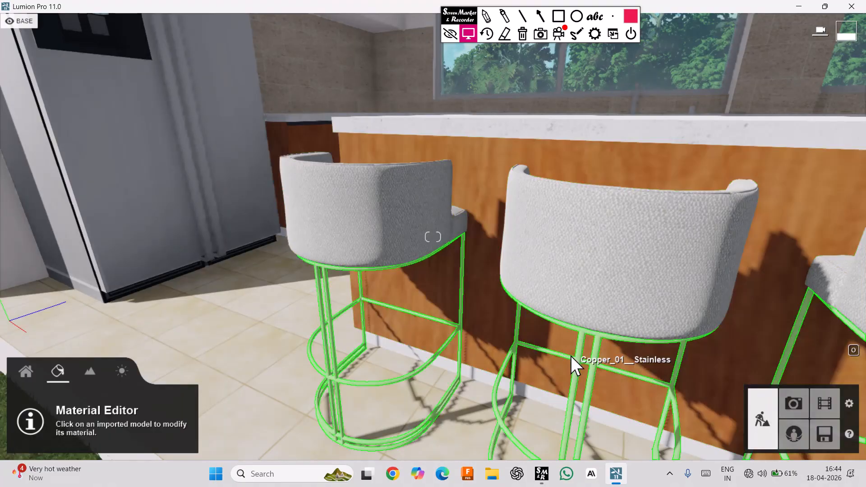
Open the material of the bar stools' thin metal frames for editing
right_click_drag(574, 357, 549, 332)
key("a")
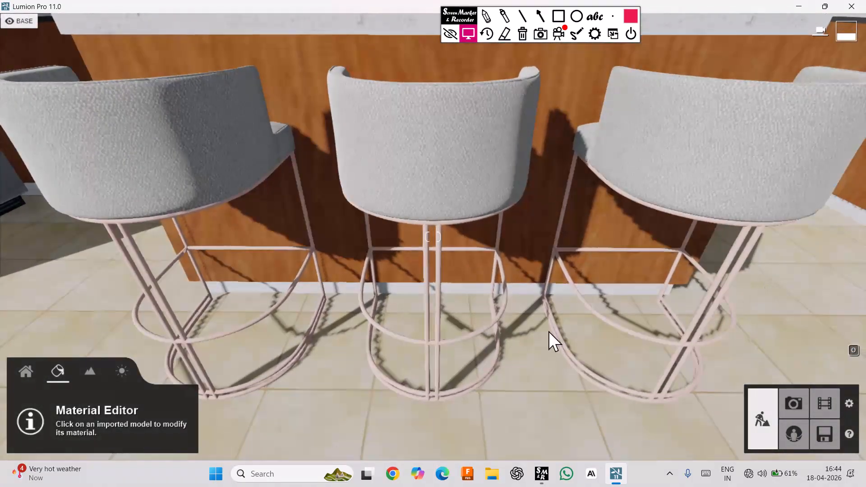
key("w")
key("w")
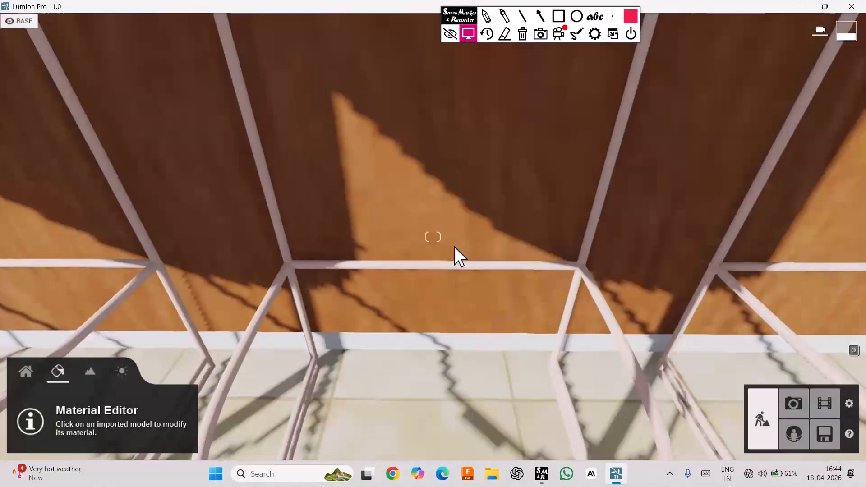
key("s")
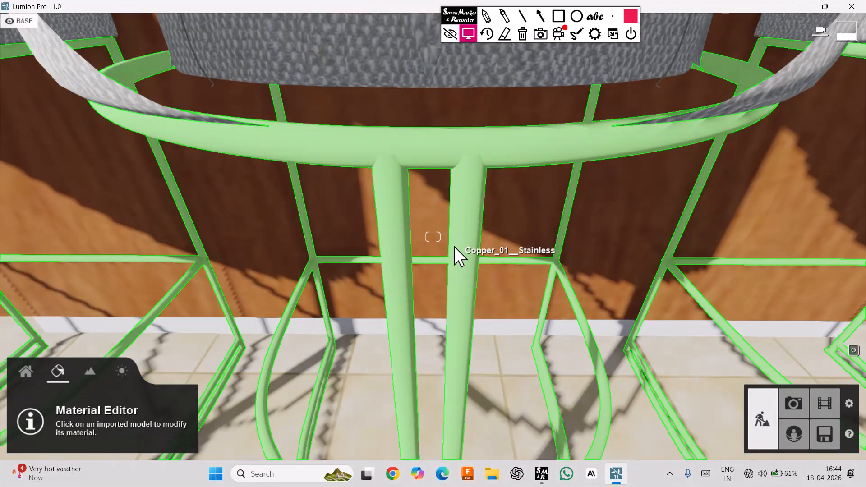
key("s")
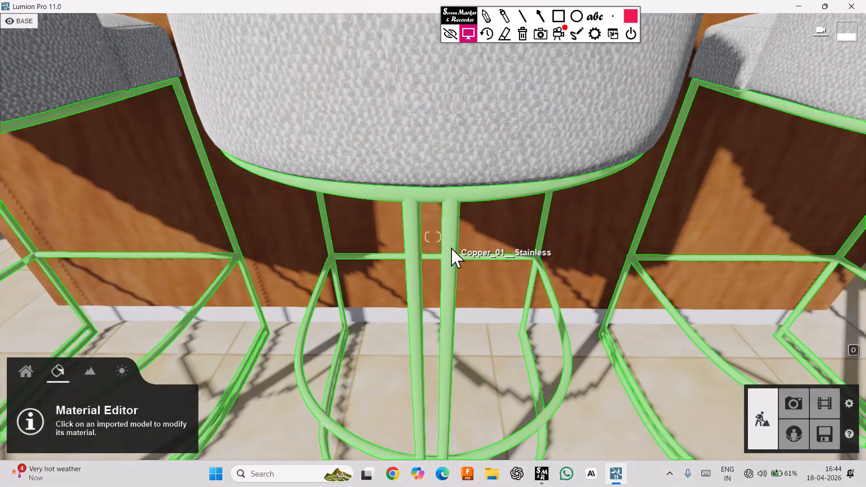
left_click(452, 248)
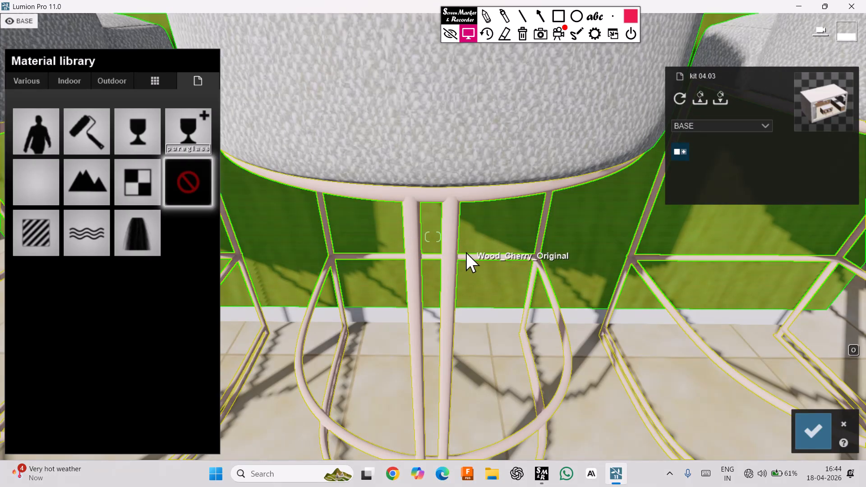
left_click(426, 229)
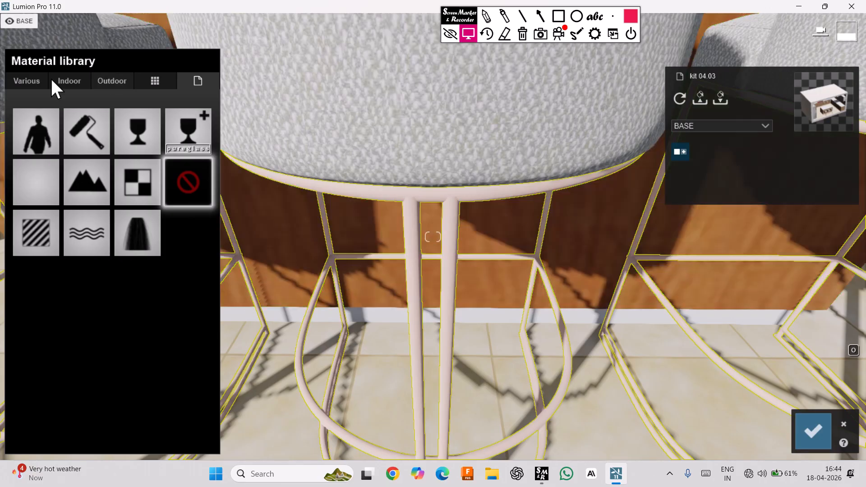
Apply a dark glossy metal from the second page of the indoor metals to the stool frames and save it
left_click(95, 85)
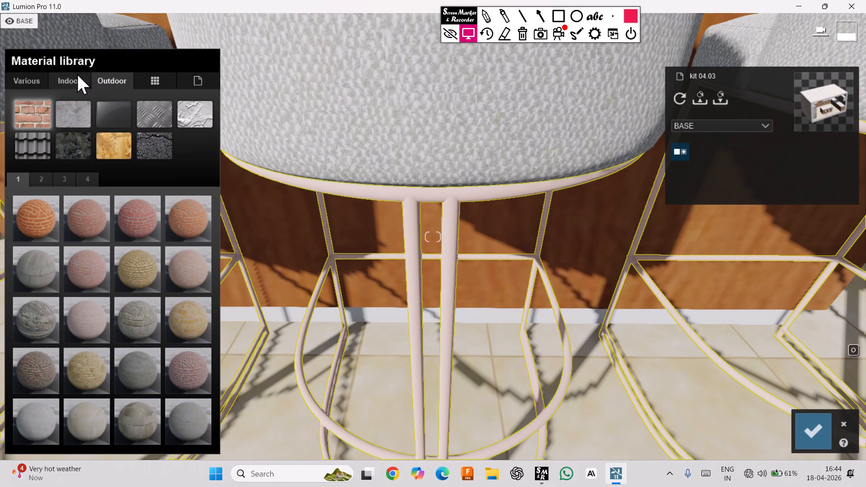
left_click(76, 82)
left_click(39, 81)
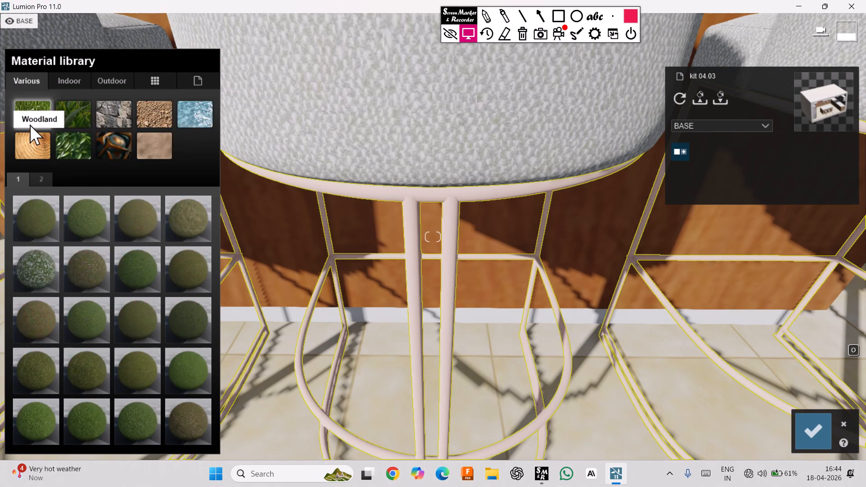
left_click(63, 84)
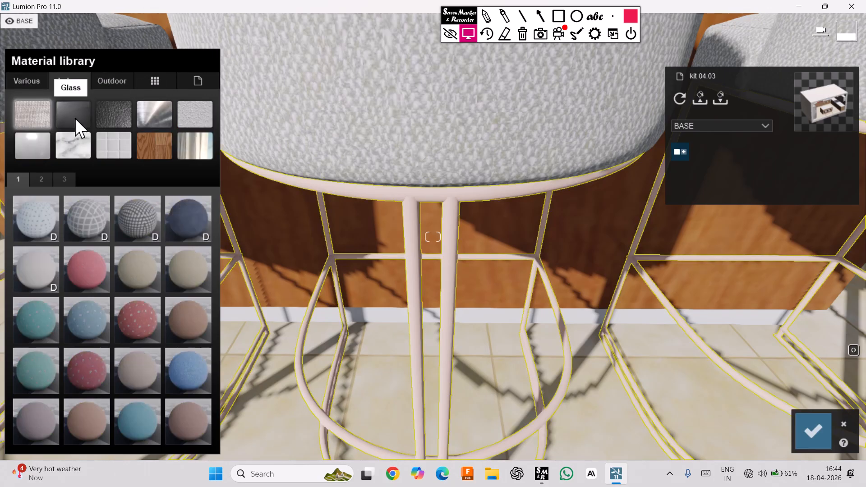
left_click(167, 119)
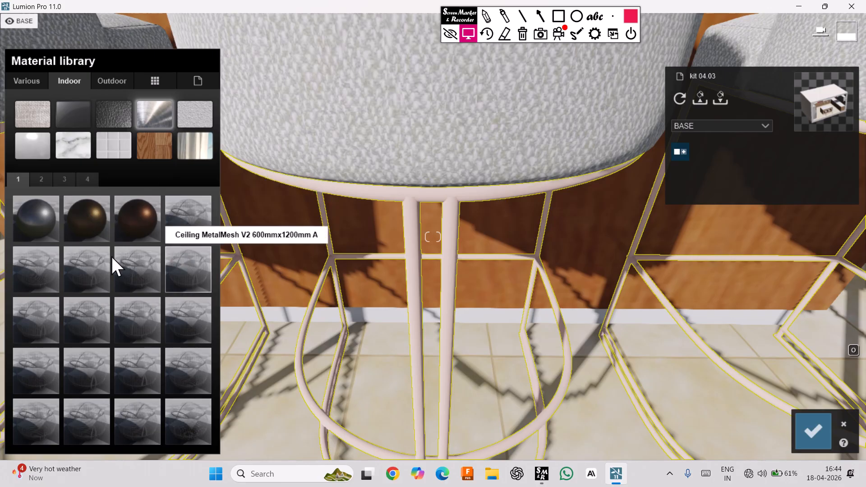
left_click(40, 179)
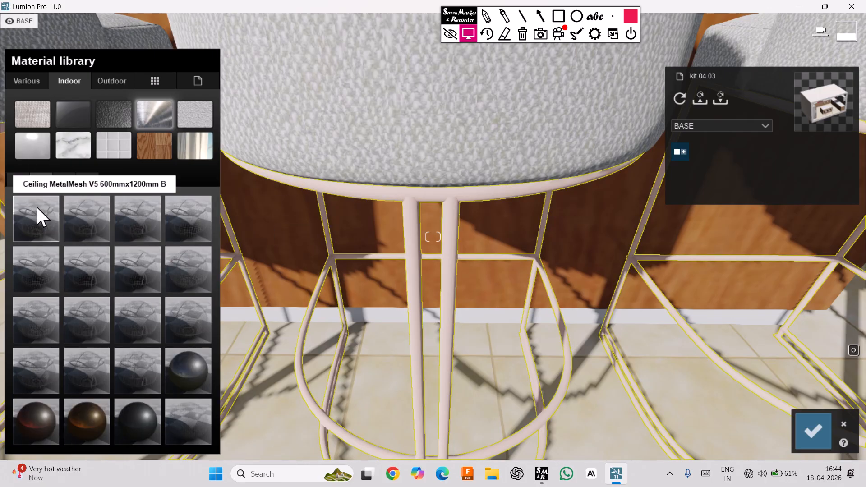
left_click(190, 369)
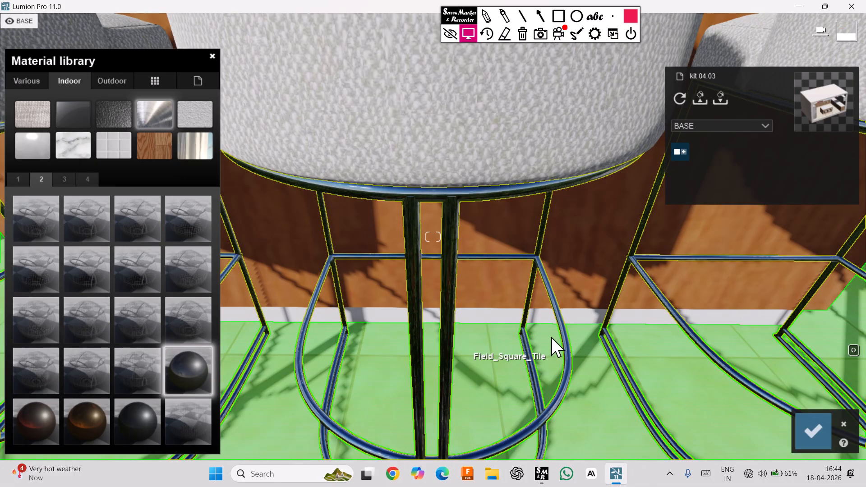
left_click(814, 430)
Inspect the bar stools' frames and seats from near and far in front of the kitchen island
right_click_drag(527, 341, 524, 329)
scroll(518, 335, "down", 8)
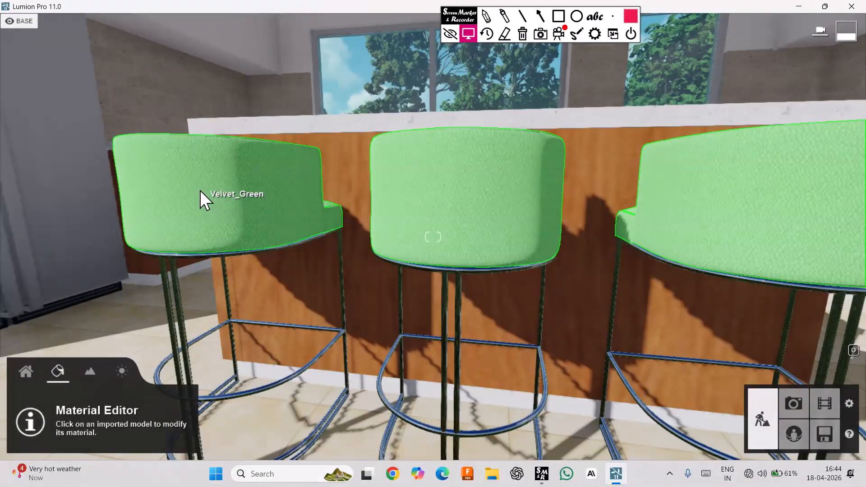
scroll(199, 191, "up", 5)
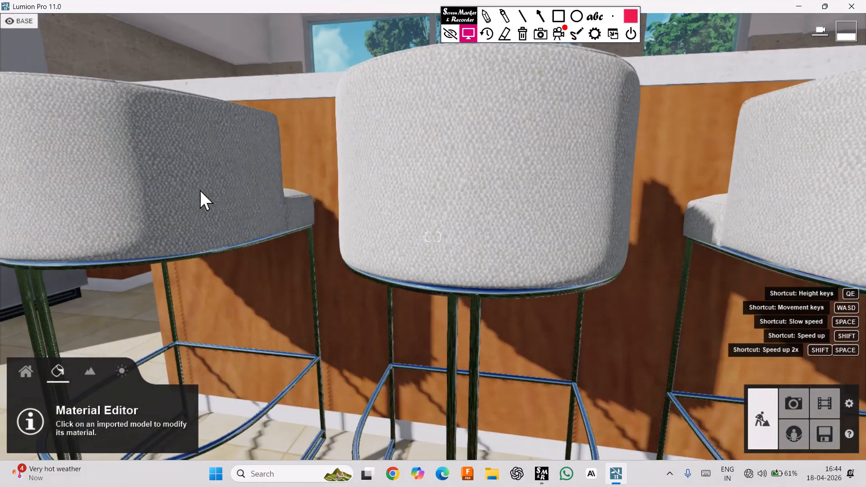
mouse_move(200, 190)
right_mouse_down()
mouse_move(249, 201)
mouse_move(208, 189)
right_mouse_up()
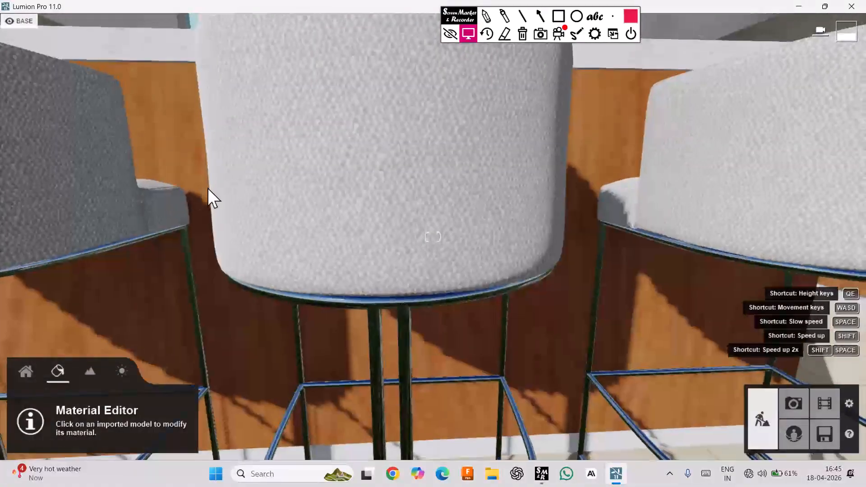
scroll(244, 160, "down", 8)
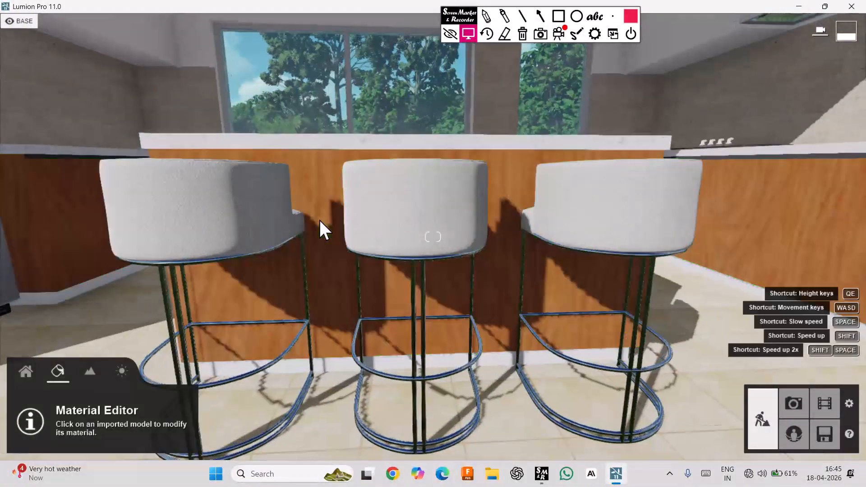
scroll(430, 224, "up", 5)
right_click_drag(430, 223, 486, 221)
scroll(486, 221, "up", 5)
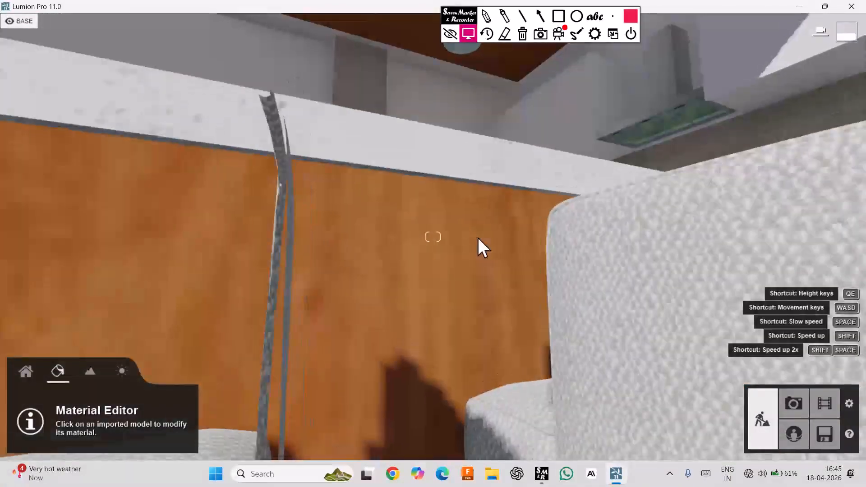
Open the cherry wood material of the island and base cabinets for editing and show the indoor wood materials
scroll(478, 237, "down", 8)
scroll(468, 230, "down", 3)
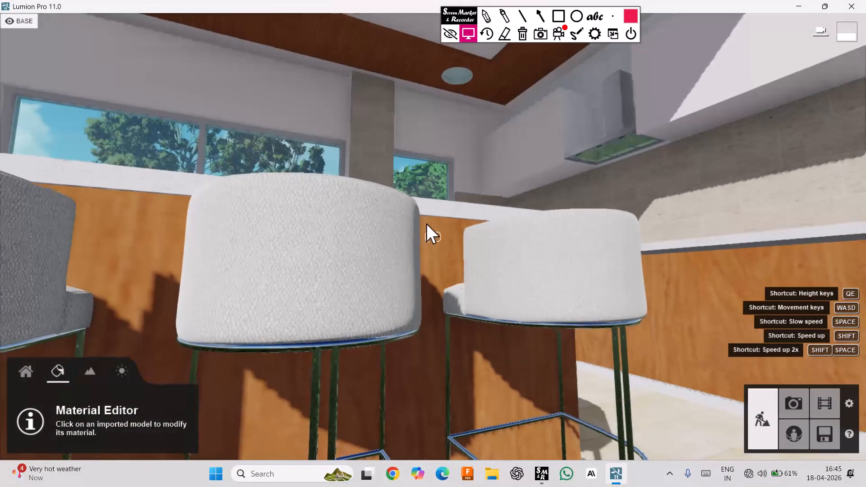
middle_click_drag(426, 224, 608, 350)
left_click(526, 369)
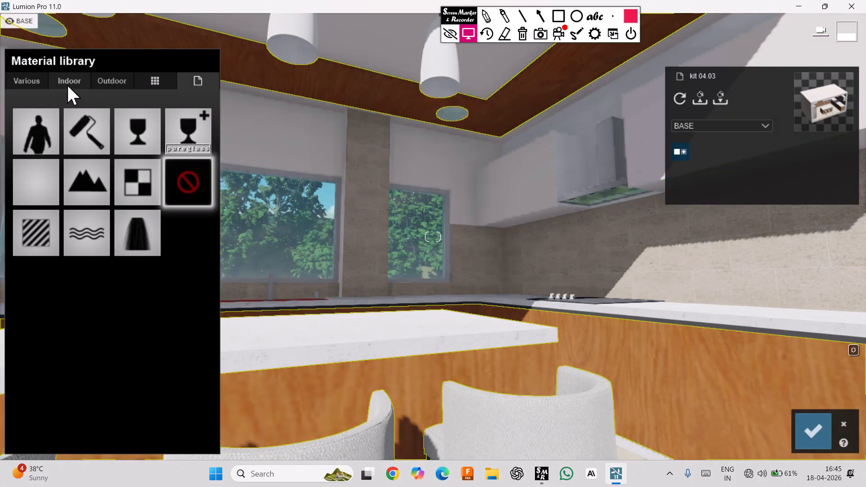
left_click(69, 83)
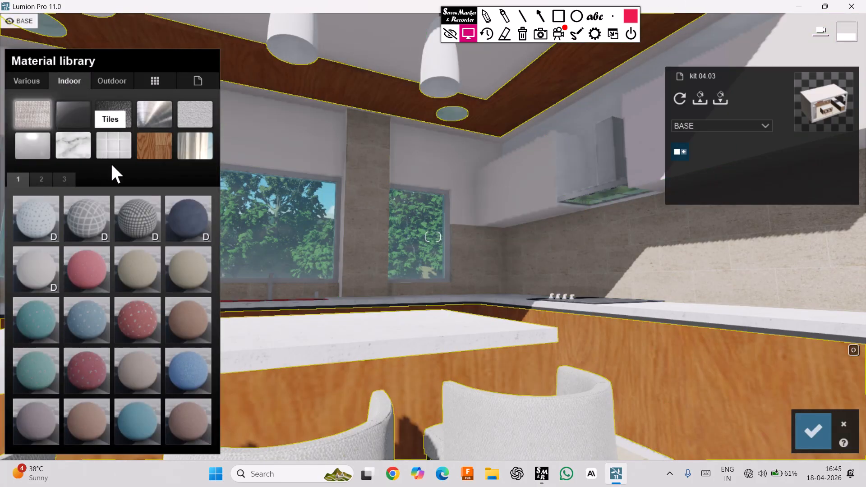
left_click(152, 142)
right_click_drag(421, 234, 569, 323)
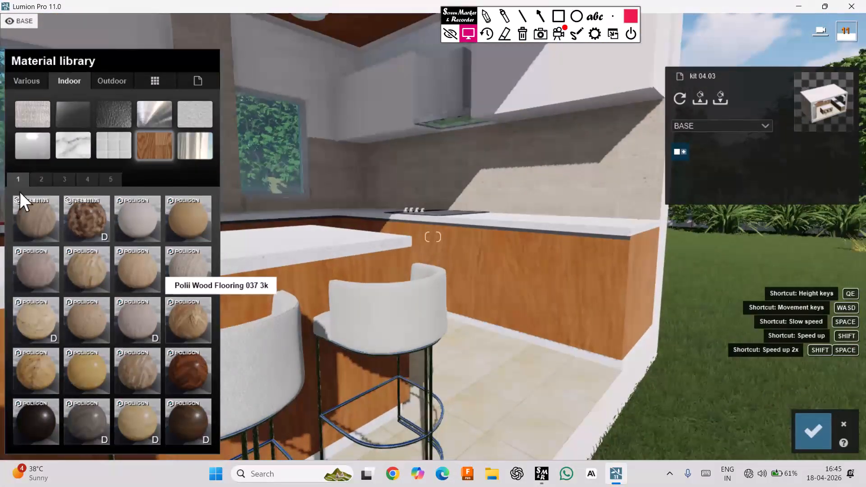
Try Polii Wood Flooring 066 2k, Polii Wood Flooring 18 2k, Wood Floor 004 1024 and Polii Wood Planks 20 2k on the cabinets
left_click(41, 178)
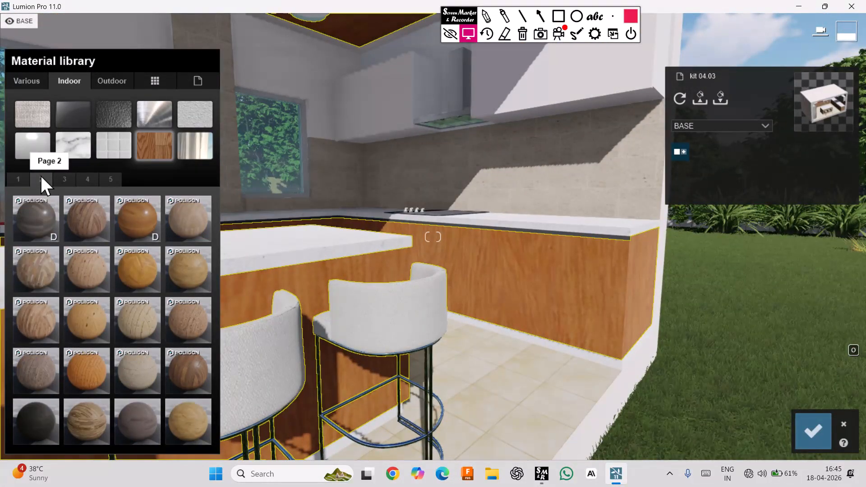
left_click(133, 219)
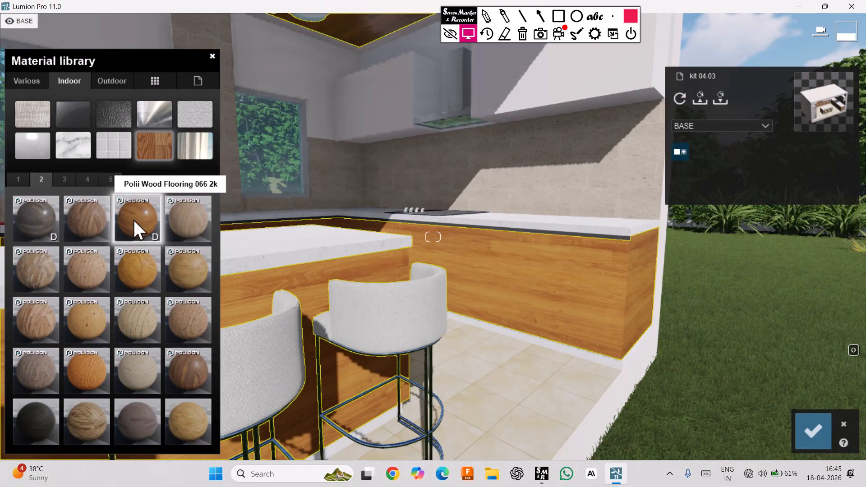
left_click(188, 267)
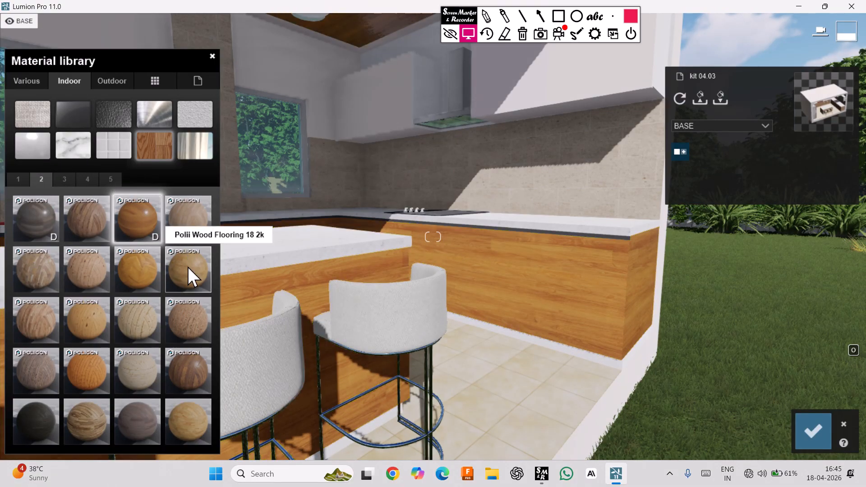
left_click(139, 271)
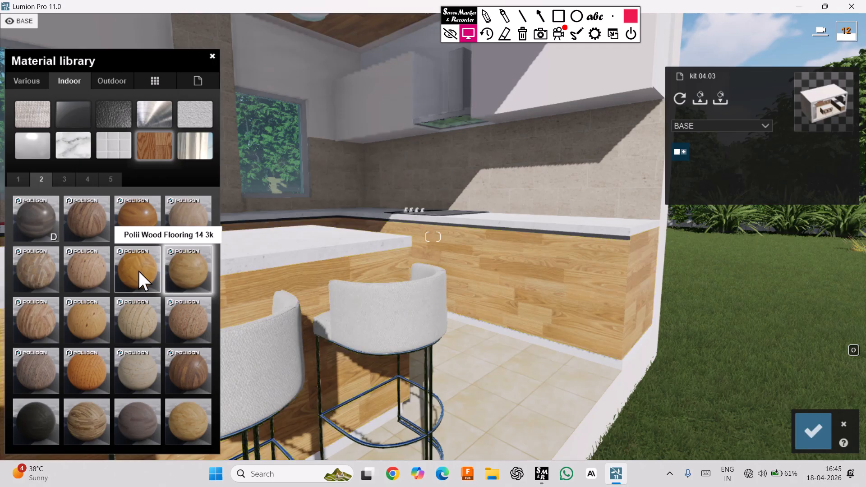
left_click(192, 422)
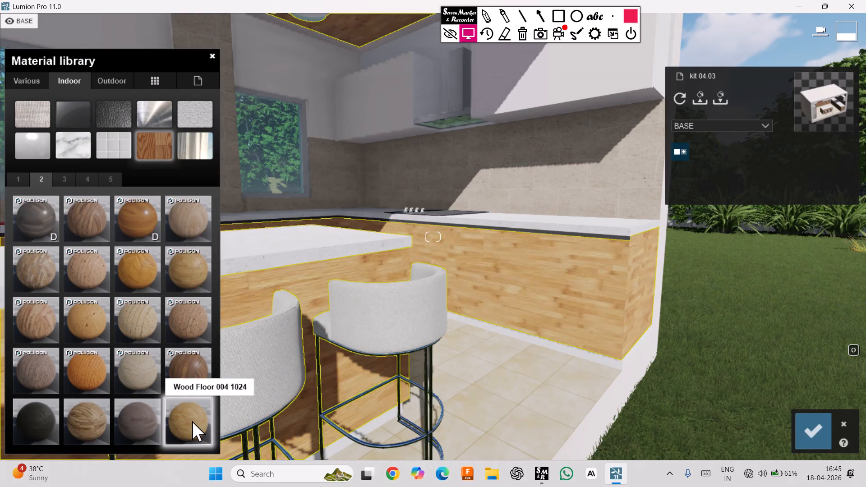
left_click(99, 381)
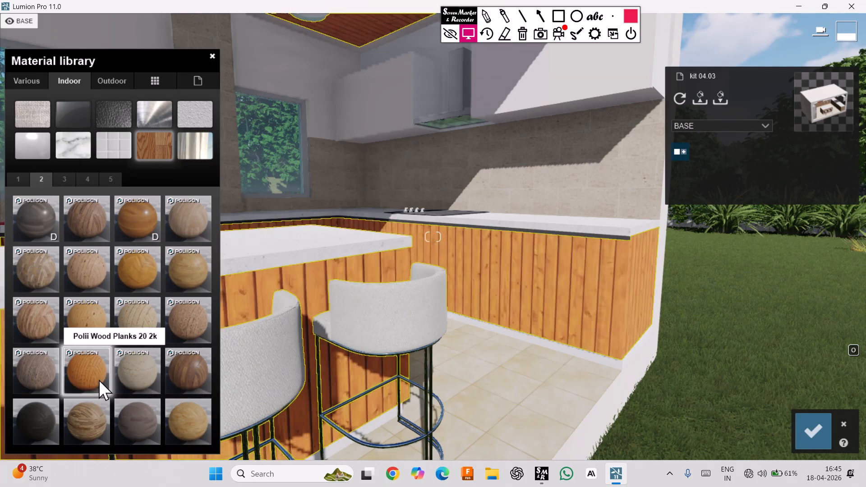
Apply Wood Floor 015 1024 from the third page of the indoor woods to the cabinets, island and ceiling frame, and save it
left_click(60, 180)
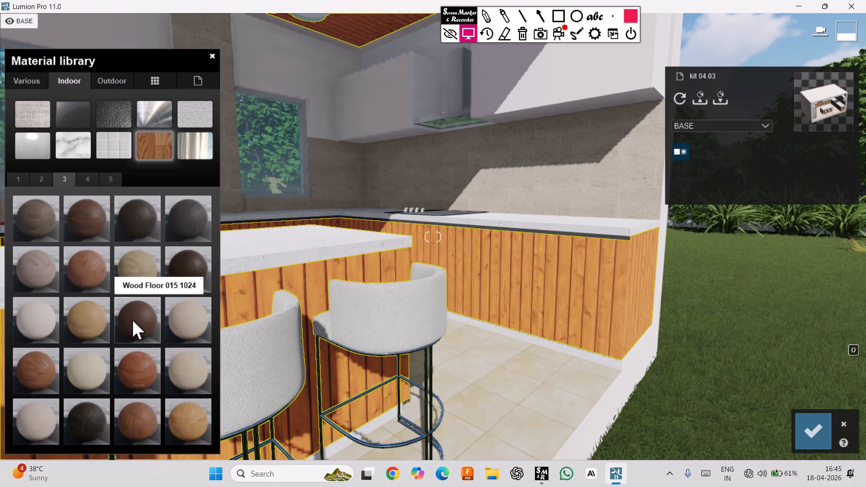
left_click(132, 318)
right_click_drag(131, 318, 27, 317)
mouse_move(443, 294)
right_mouse_down()
mouse_move(407, 293)
mouse_move(443, 293)
right_mouse_up()
scroll(447, 288, "down", 3)
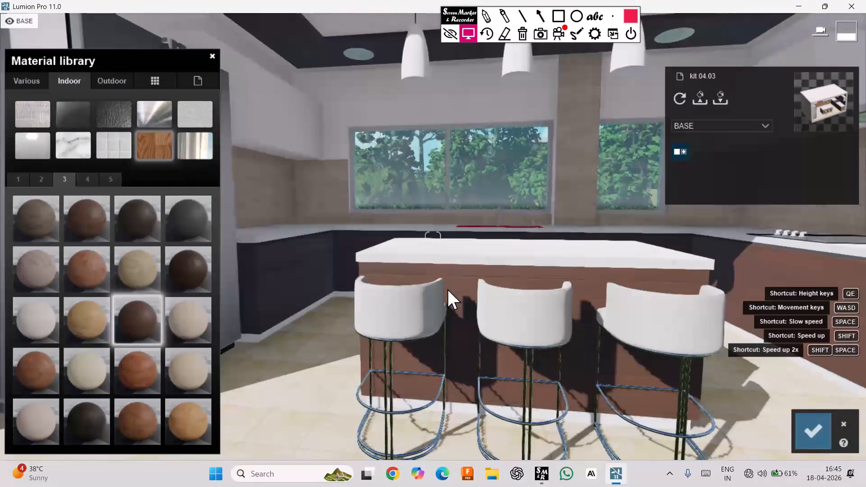
left_click(814, 427)
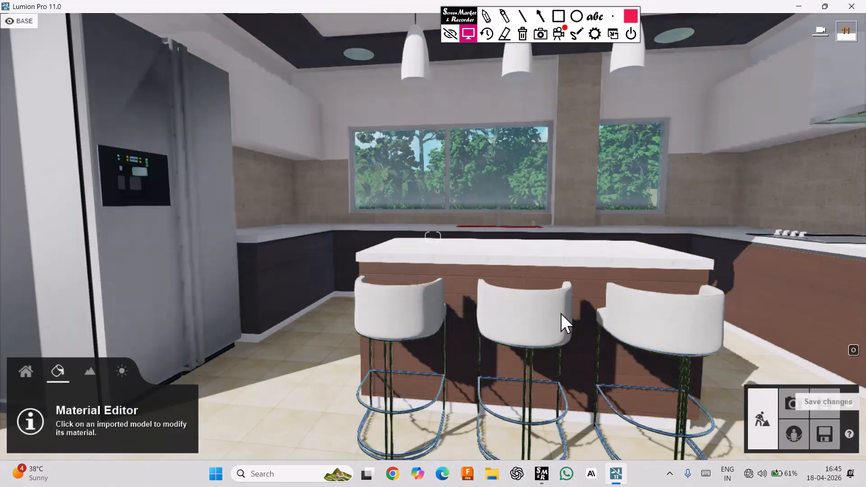
Open the Seashell material of the walls, ceiling and upper cabinets for editing and show the indoor plaster materials
right_click_drag(533, 328, 534, 273)
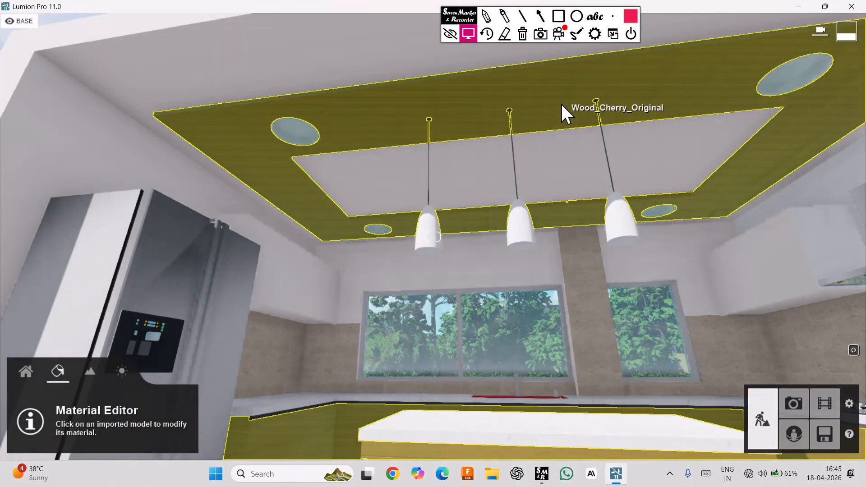
right_click_drag(563, 260, 495, 290)
key("w")
key("w")
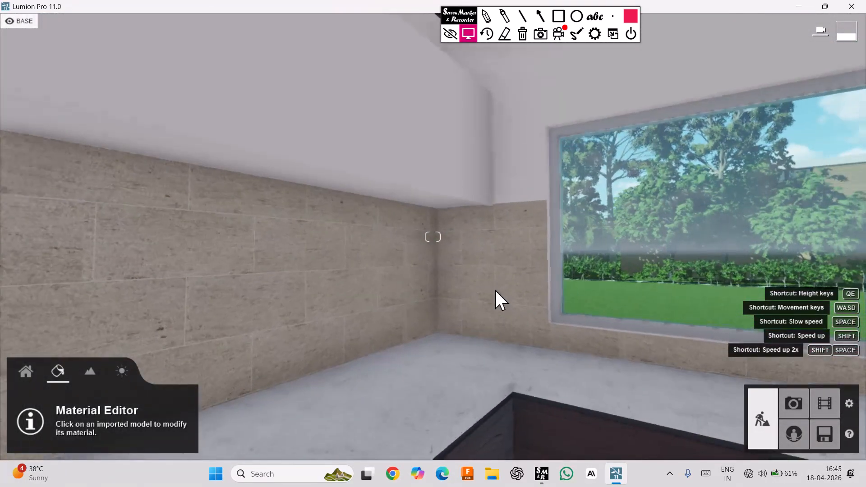
left_click(418, 191)
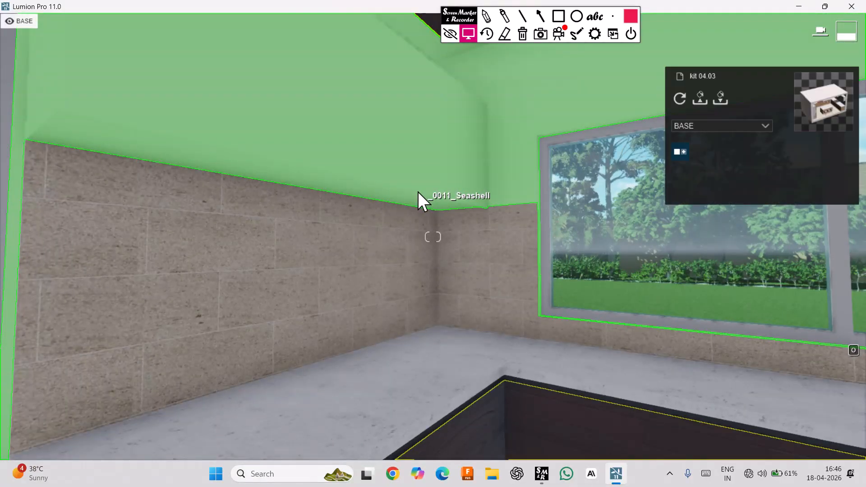
key("s")
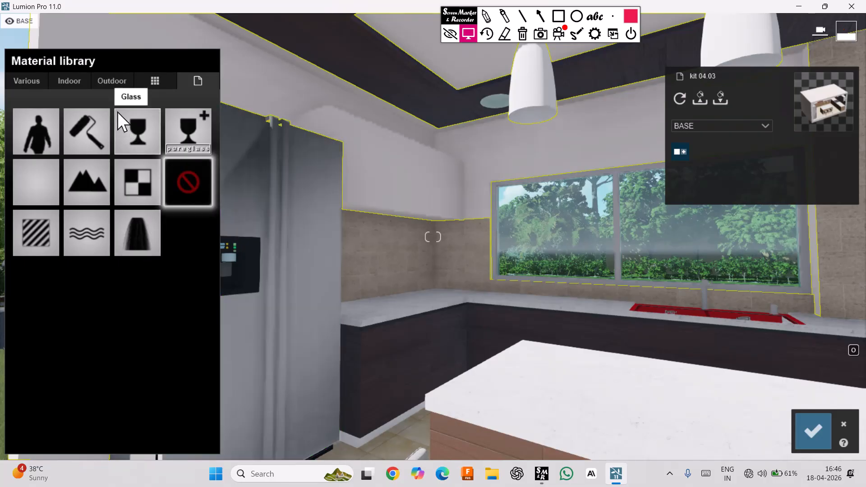
left_click(82, 86)
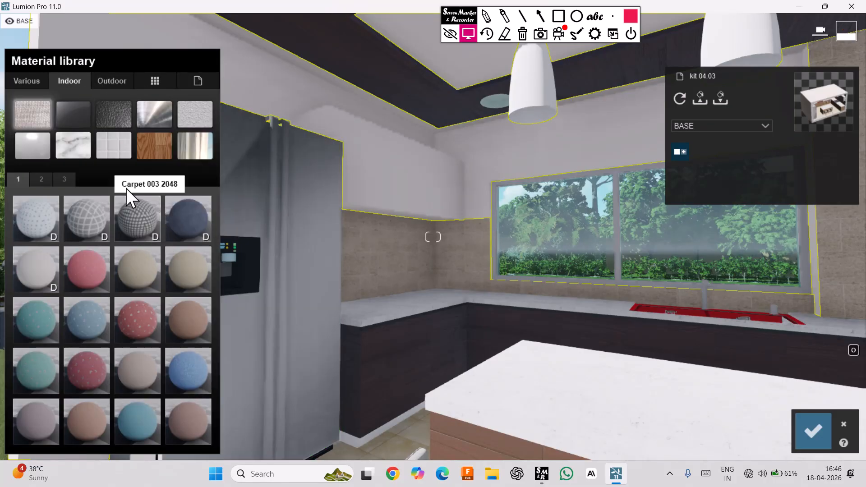
key("s")
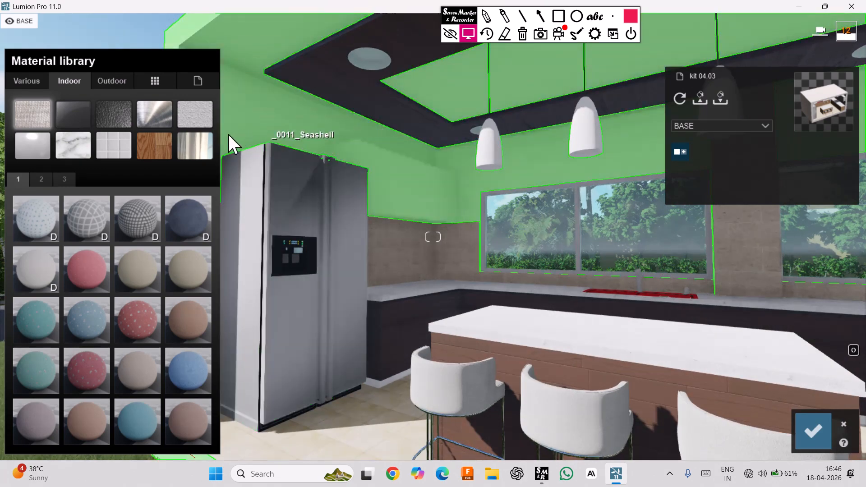
left_click(194, 117)
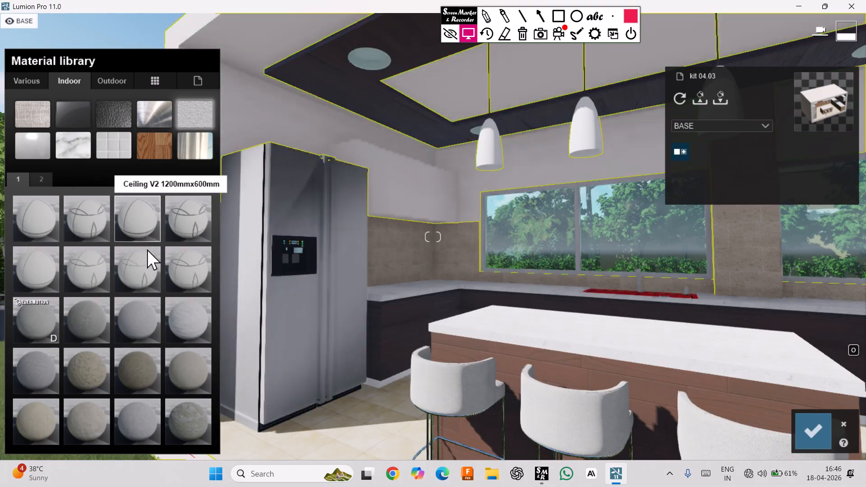
Try Plaster 002 1024, Polii Stucco 04 2k, Polii Plaster 32 VAR1 2K and Polii Plaster 01 VAR1 2K on the walls and ceiling
left_click(118, 318)
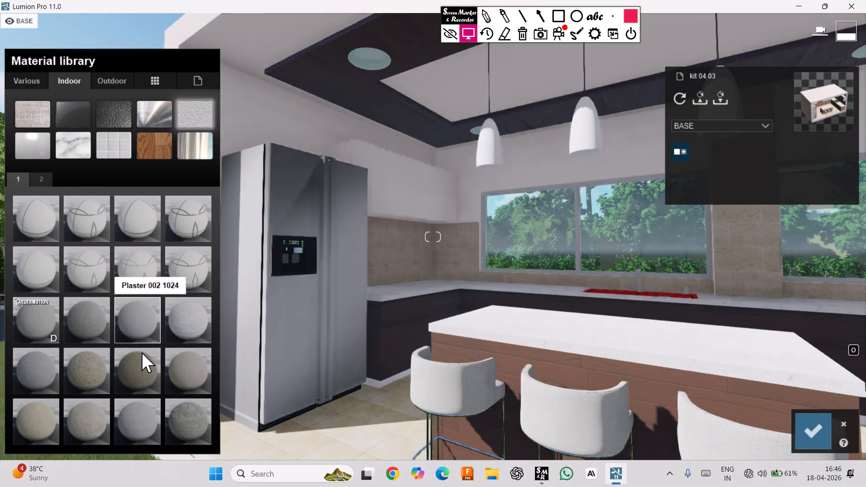
left_click(41, 180)
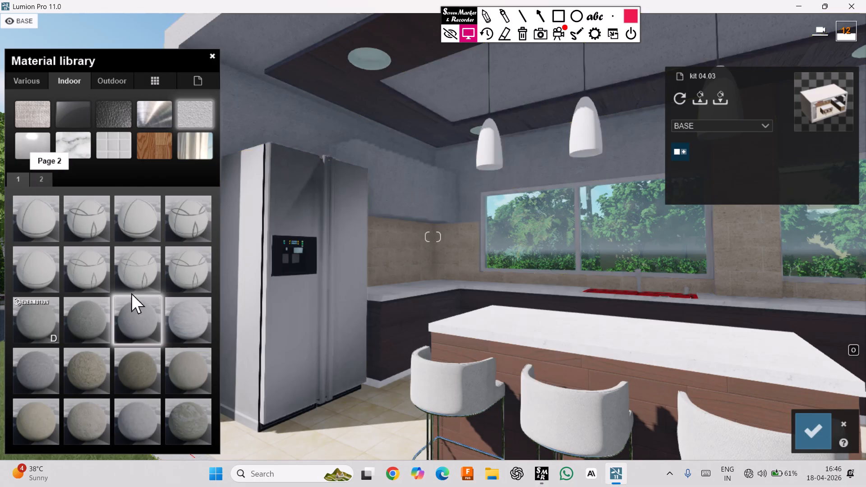
left_click(193, 377)
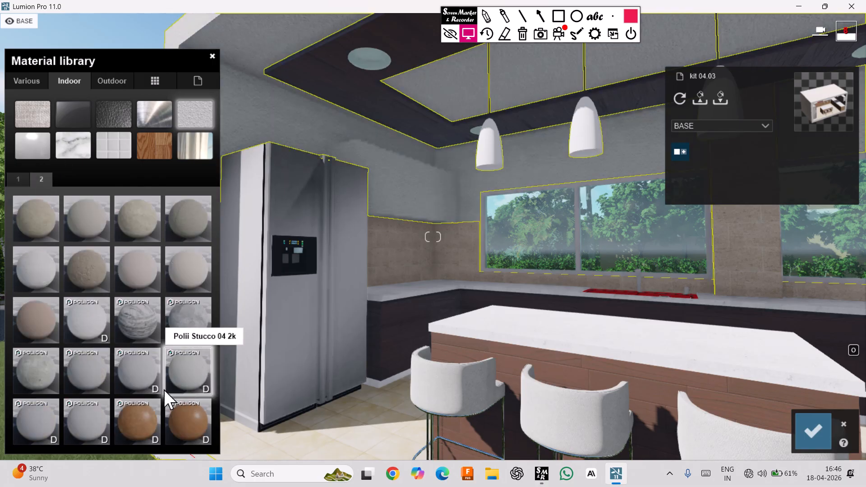
left_click(34, 429)
left_click(73, 376)
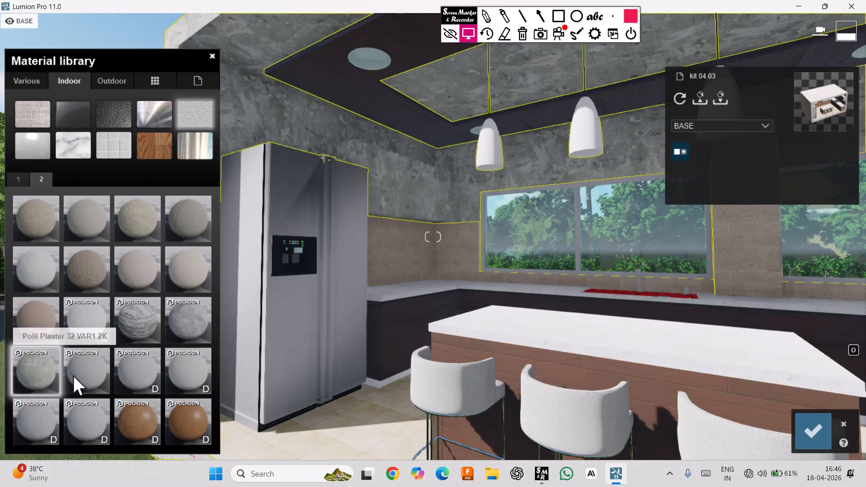
left_click(185, 372)
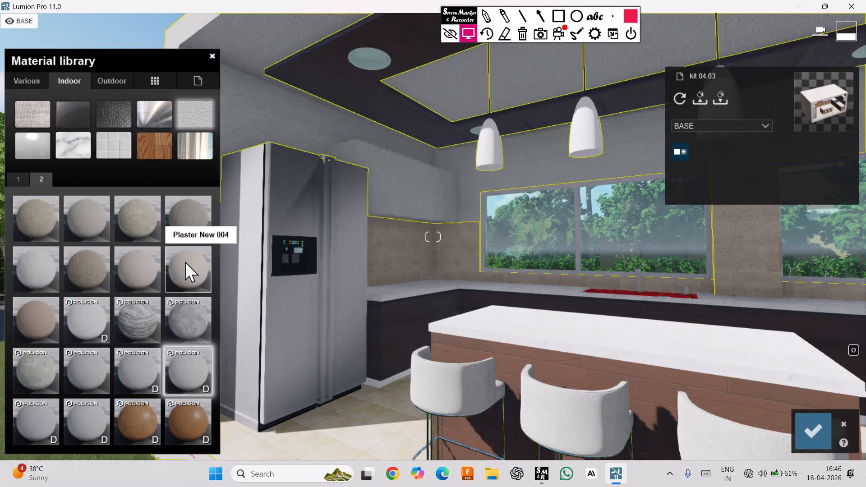
left_click(72, 327)
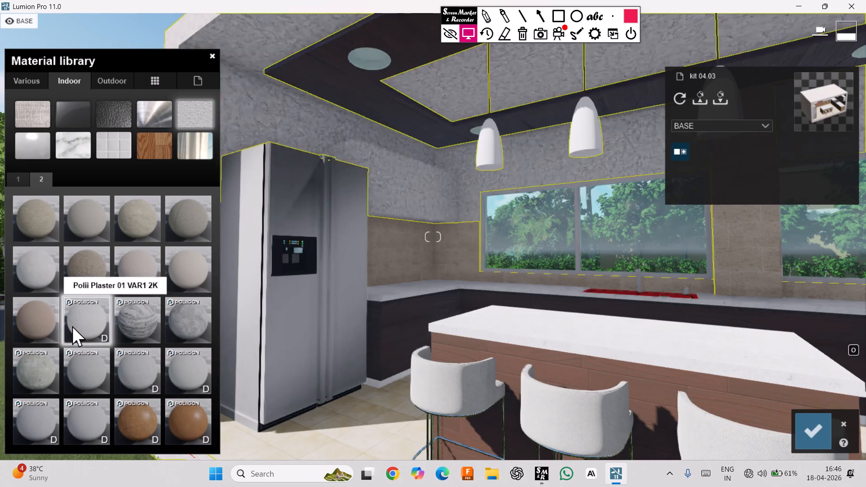
Try the light grey plaster from the second plaster page on the walls and inspect its texture up close beside the window
left_click(37, 267)
scroll(365, 136, "up", 5)
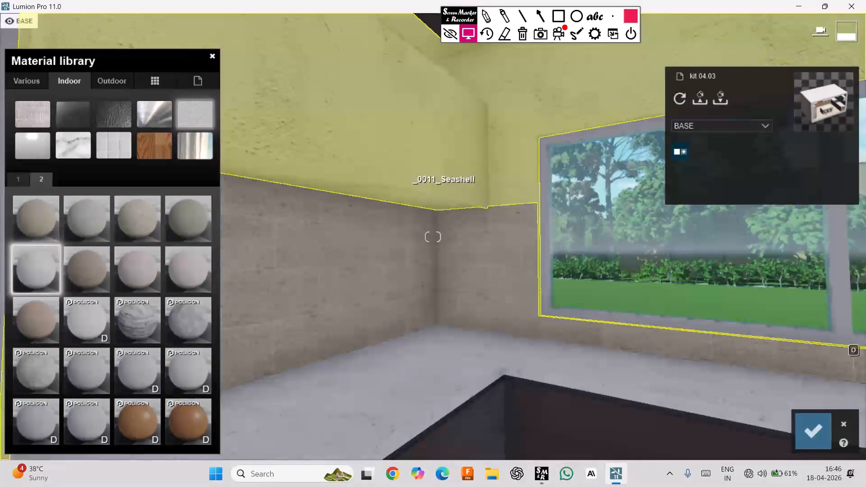
right_click_drag(405, 190, 402, 176)
scroll(402, 176, "up", 1)
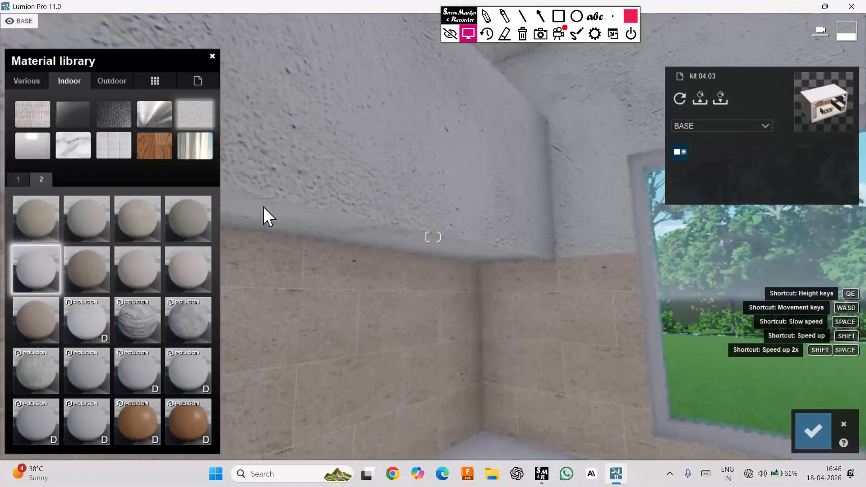
Try Plaster New 003, Plaster New 002, Polii Plaster 15 VAR1 2K and Polii Stucco 04 2k on the walls and upper cabinets
left_click(92, 226)
left_click(181, 268)
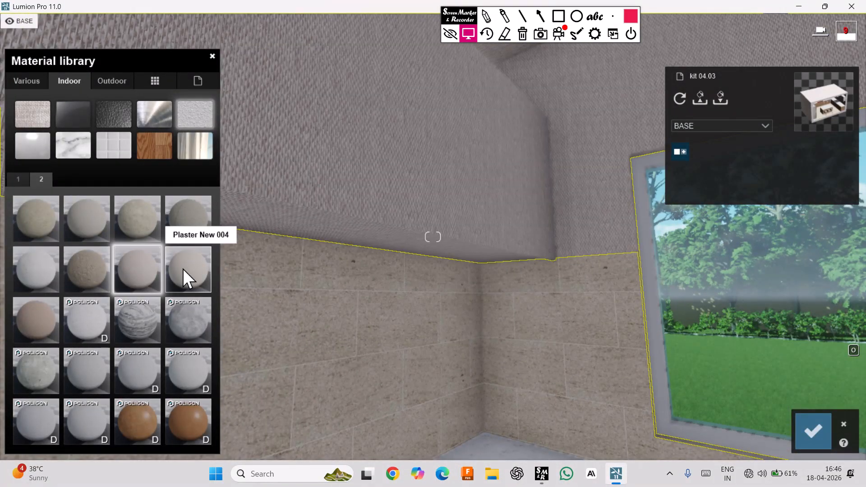
left_click(133, 280)
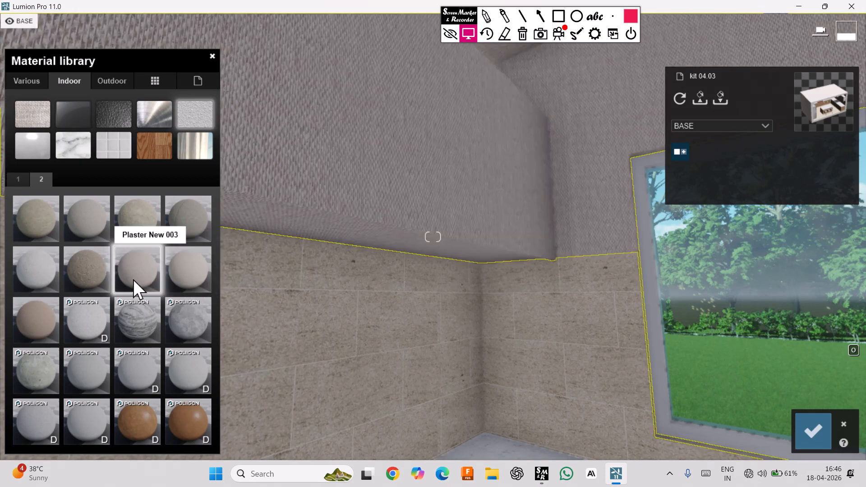
left_click(101, 275)
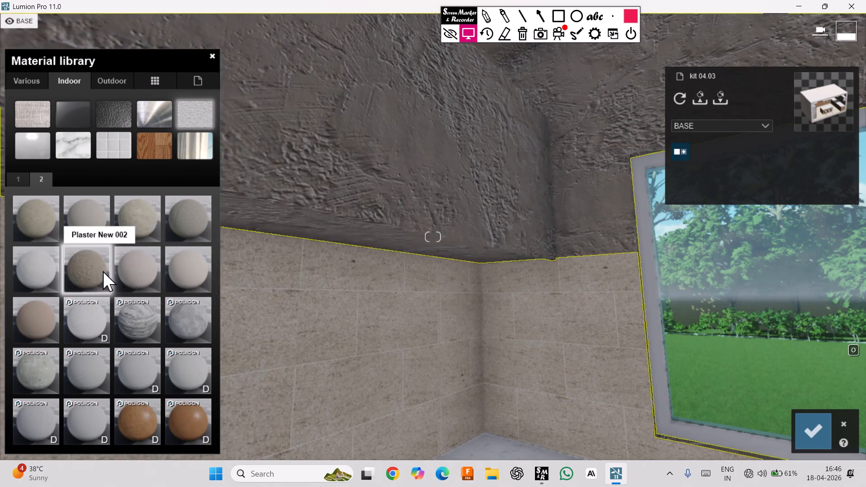
left_click(135, 321)
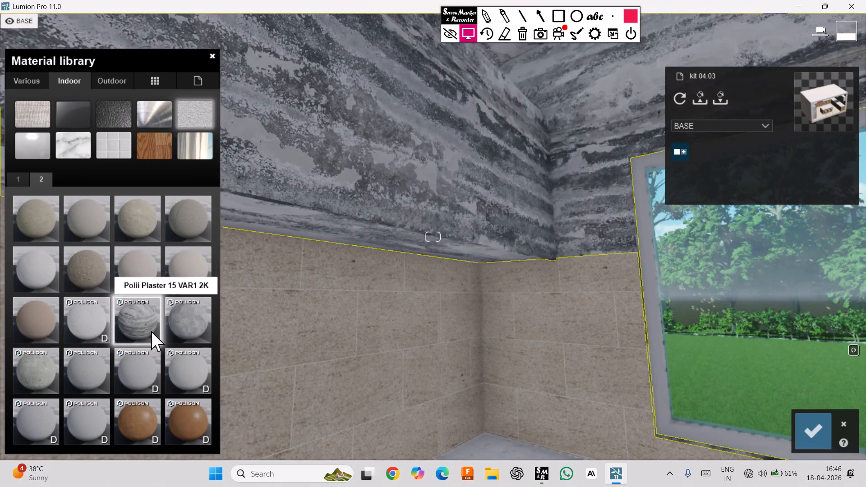
left_click(171, 354)
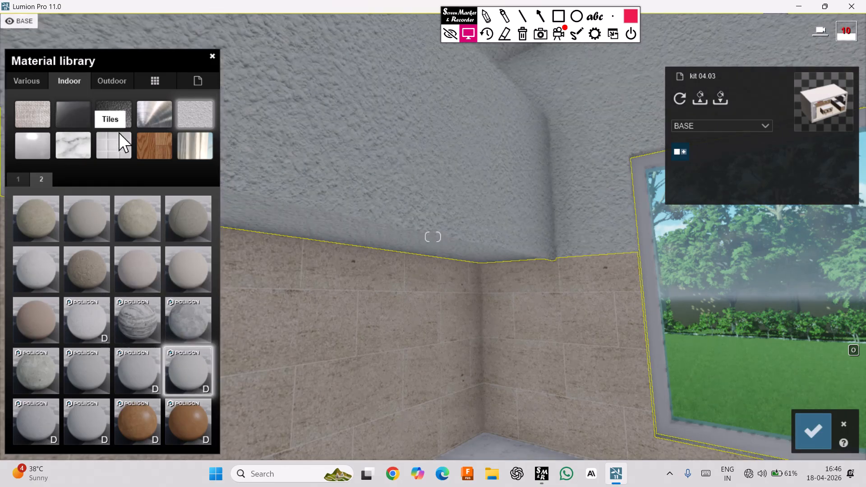
Try Linoleum 002 1024, Linoleum 021 1024 and Linoleum 009 1024 from the indoor plastics on the walls and upper cabinets
left_click(40, 145)
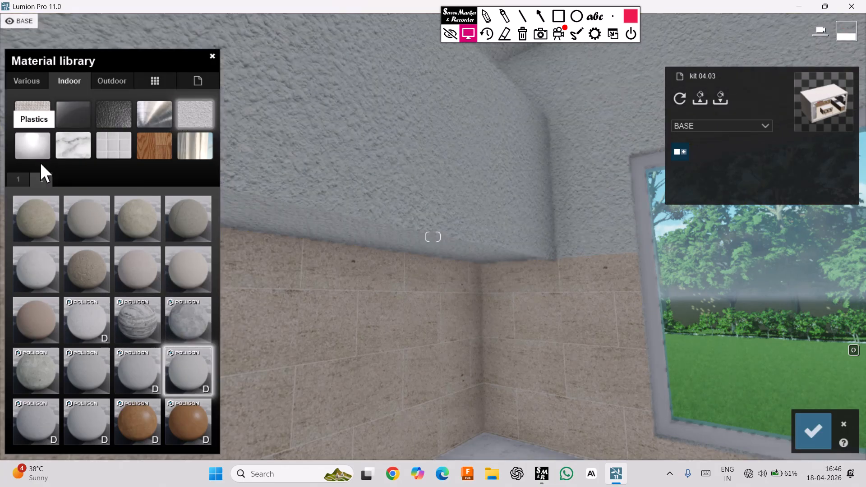
left_click(87, 225)
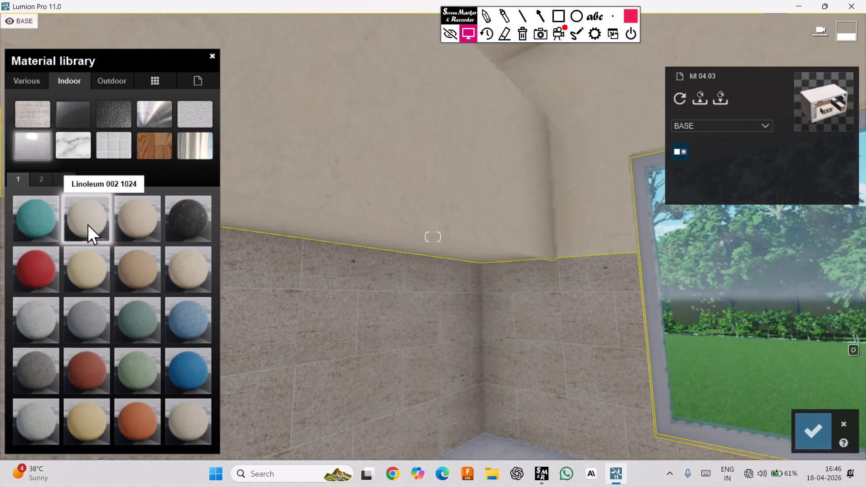
left_click(183, 413)
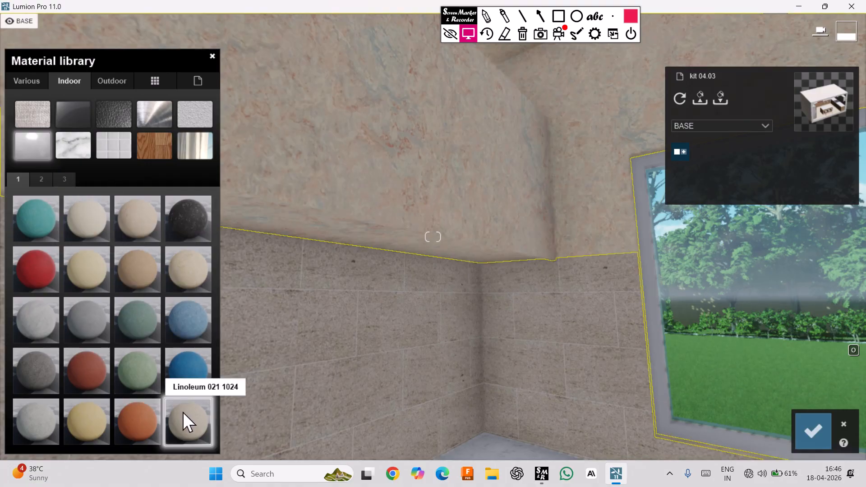
left_click(178, 261)
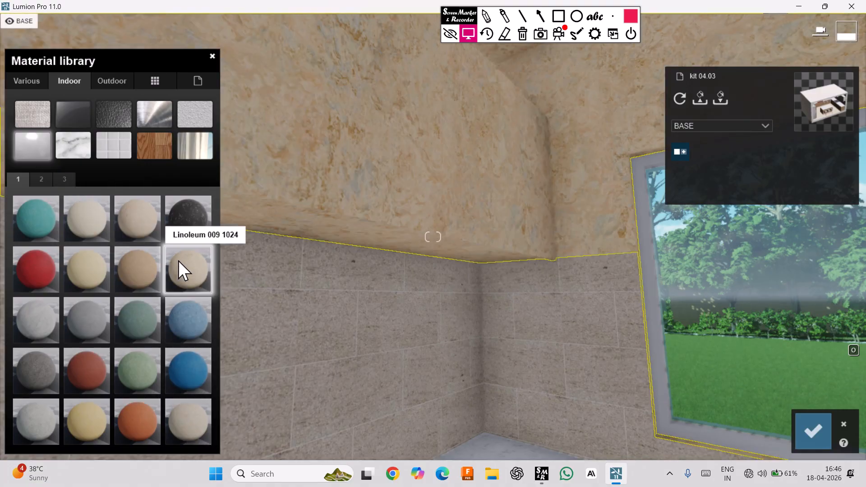
Try the off-white material and Linoleum 027 1024 from the second plastics page on the walls, and browse the third page
left_click(35, 180)
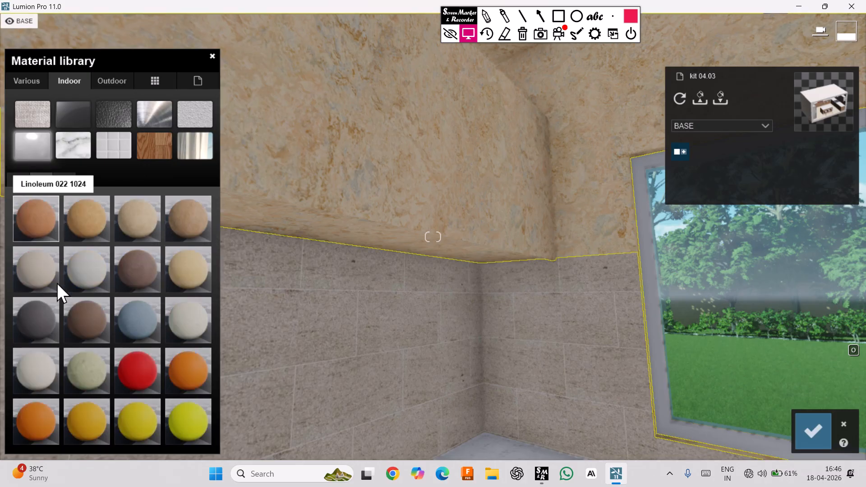
left_click(42, 377)
left_click(90, 274)
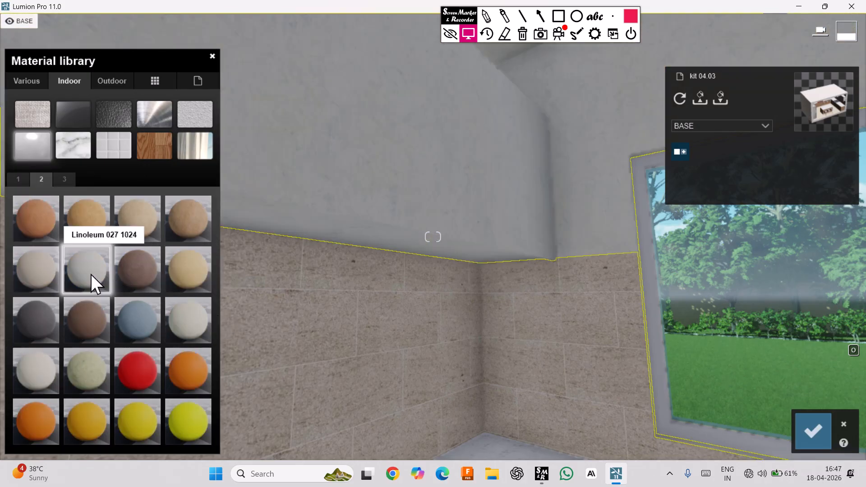
left_click(62, 179)
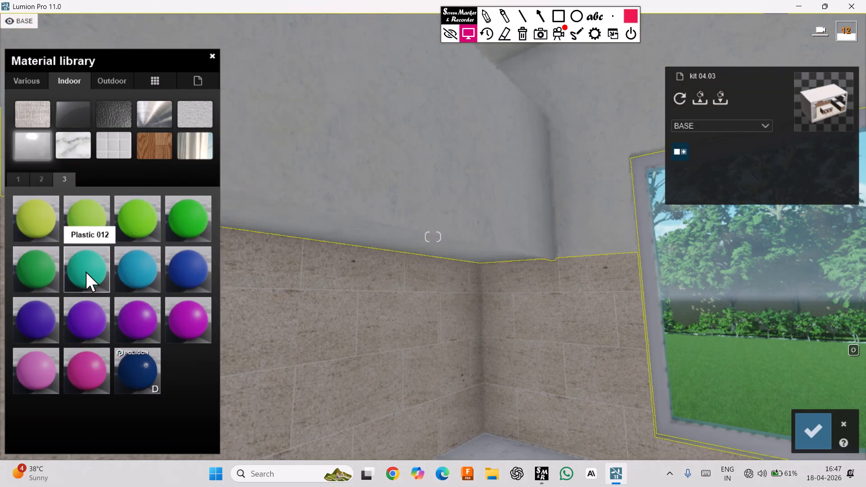
Try Polii Stucco 04 2k and Polii TerracottaClayWorn 001 2K from the indoor plasters on the walls and upper cabinets
left_click(189, 117)
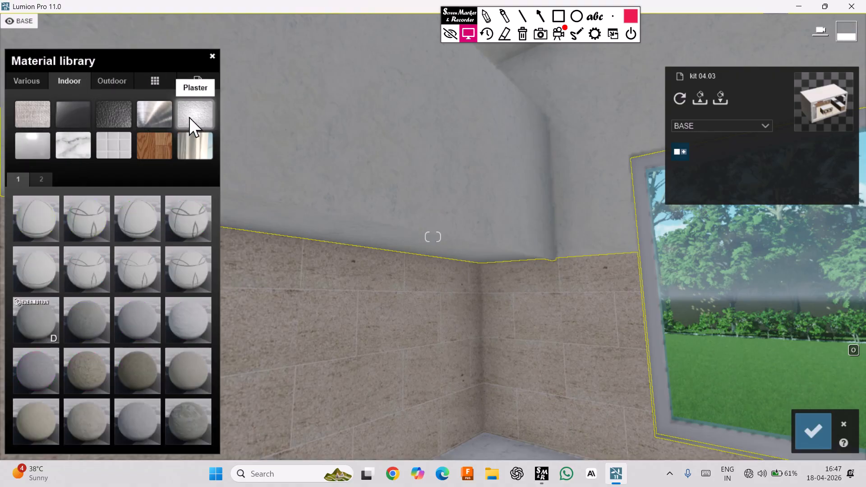
left_click(41, 179)
left_click(187, 376)
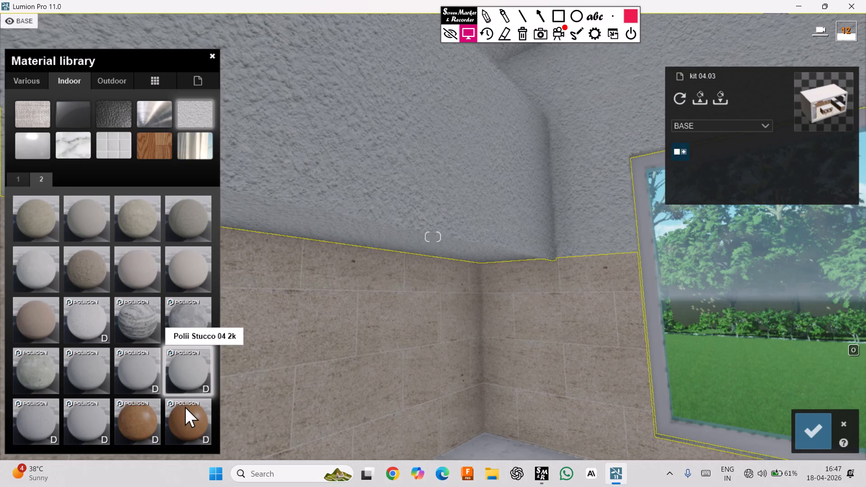
left_click(155, 411)
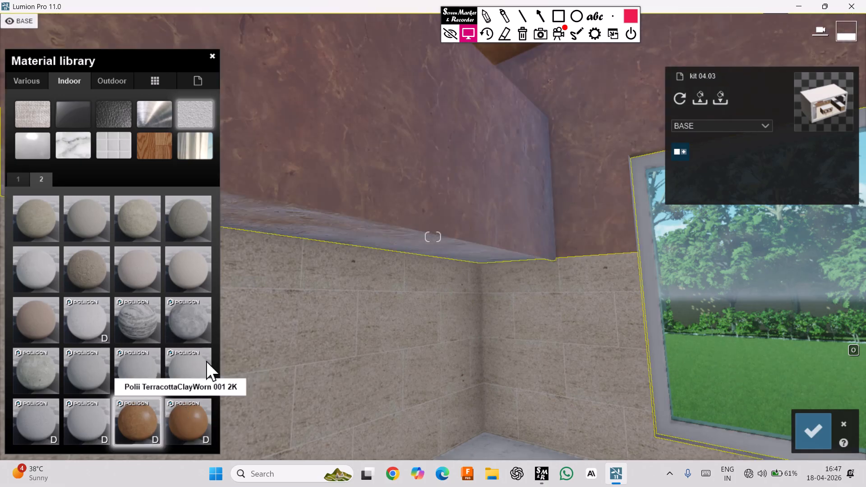
scroll(270, 314, "down", 2)
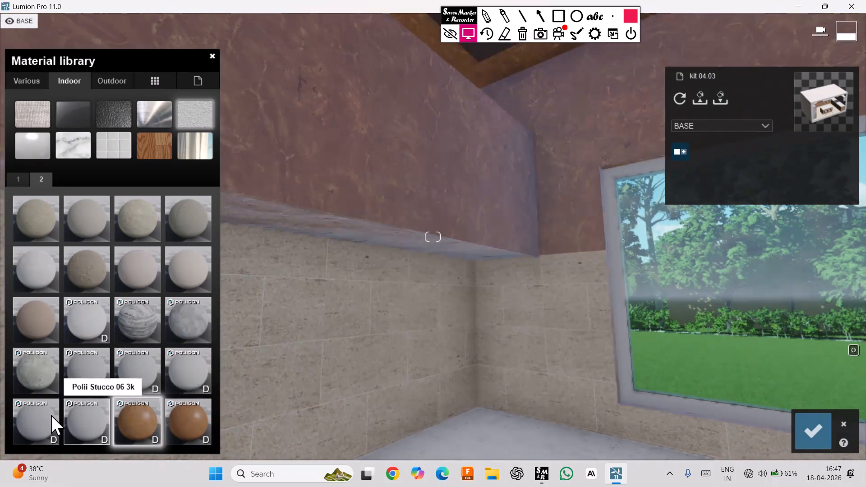
Try Polii Stucco 05 2k, Polii Stucco 04 2k, the neighbouring light grey plaster and Polii Plaster 32 VAR1 2K on the walls
left_click(49, 417)
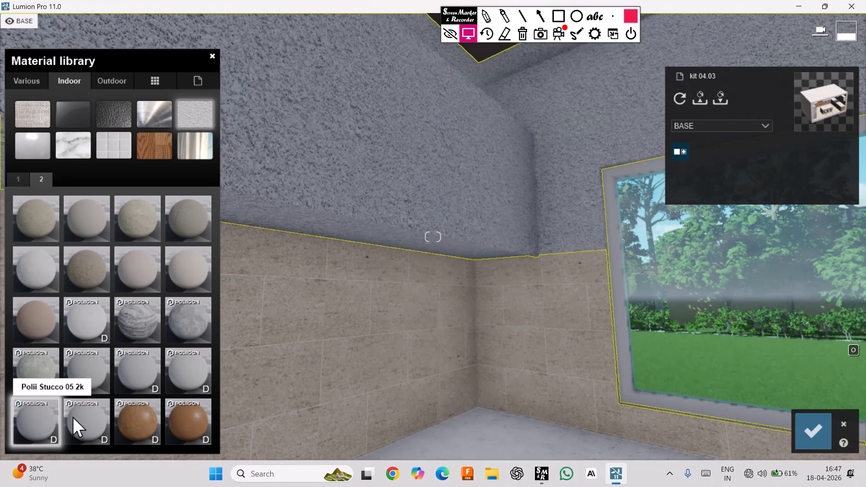
left_click(197, 371)
left_click(128, 381)
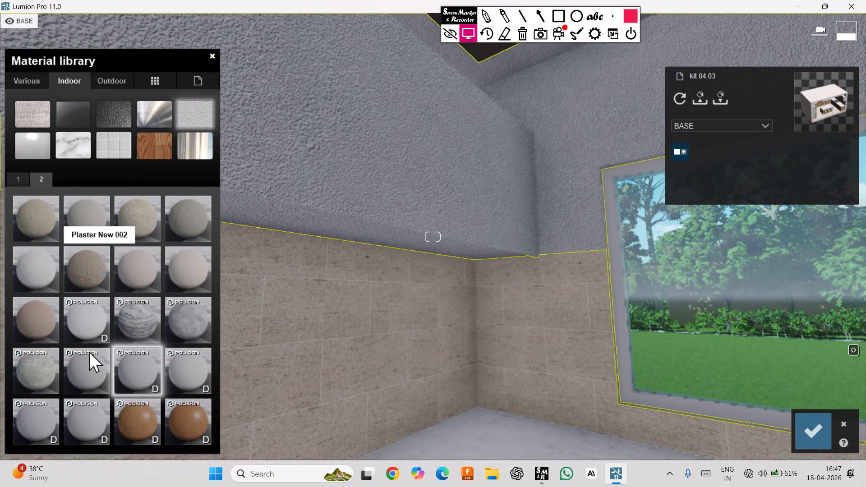
left_click(48, 359)
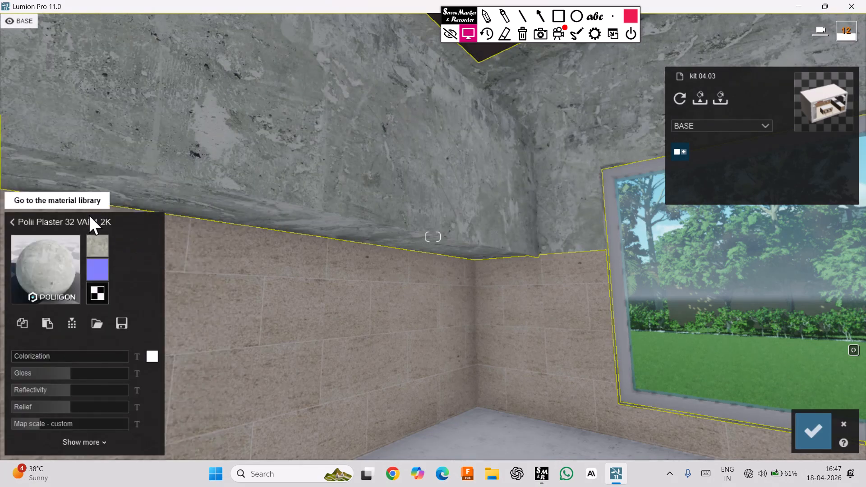
left_click(13, 221)
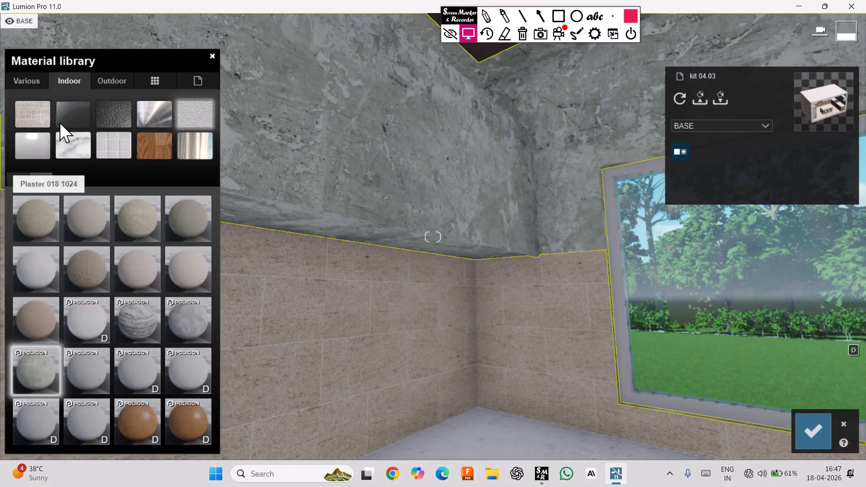
left_click(111, 82)
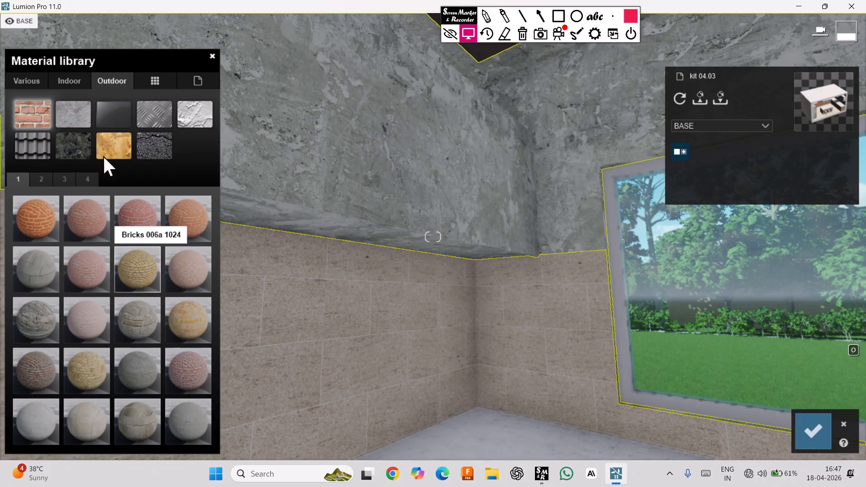
left_click(190, 113)
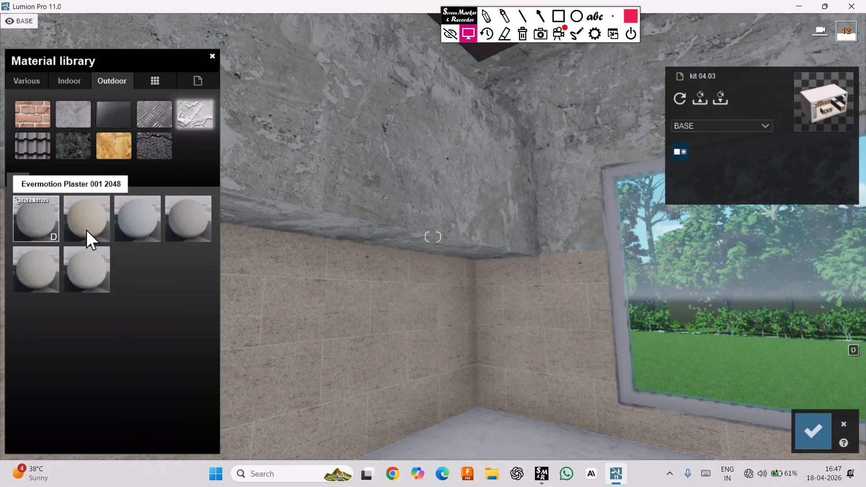
left_click(141, 221)
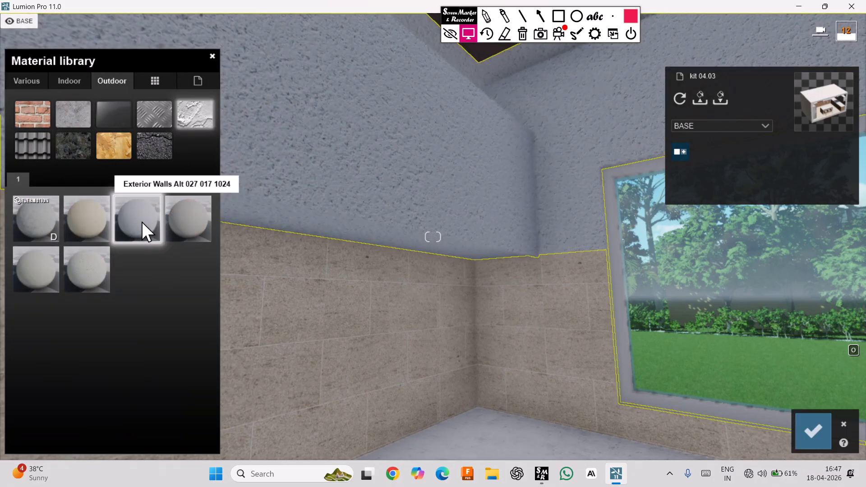
left_click(182, 218)
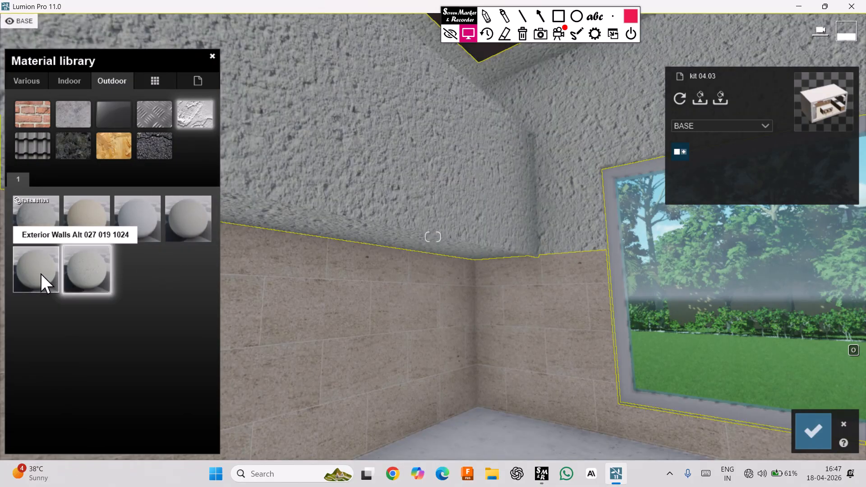
left_click(41, 275)
right_click_drag(343, 248, 344, 248)
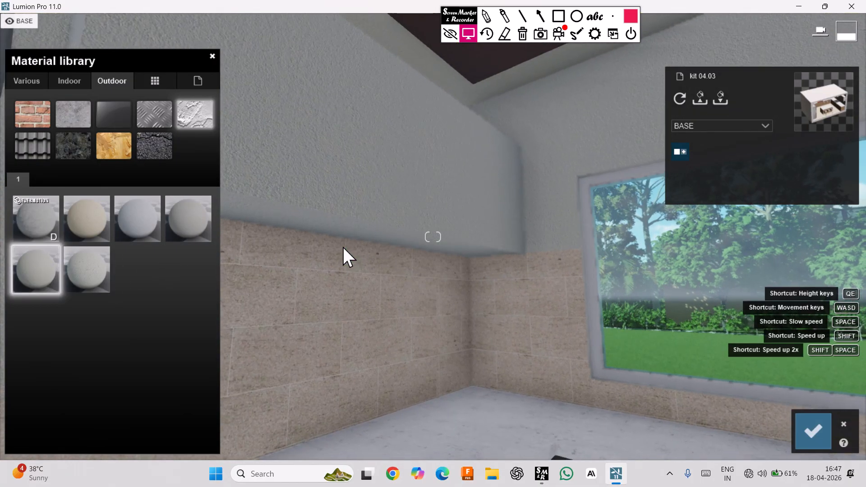
Reduce the wall plaster's map scale to 0.2992 and save the material changes
left_click(53, 272)
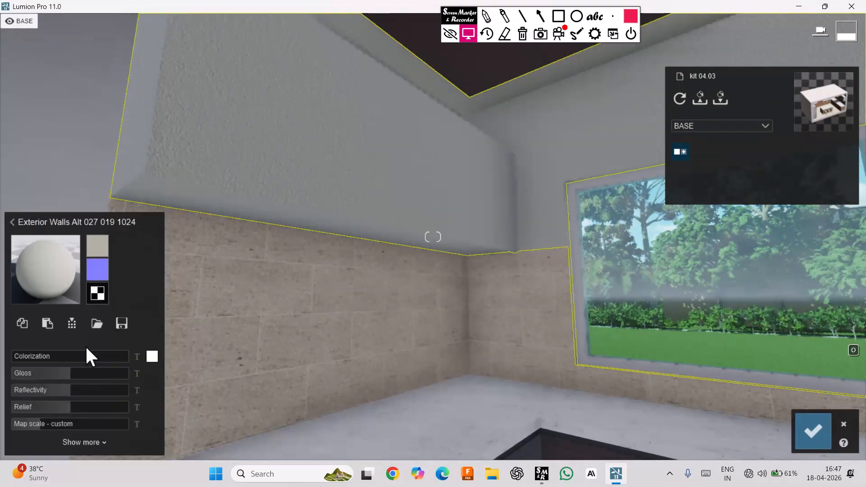
left_click_drag(36, 423, 2, 435)
scroll(175, 206, "up", 4)
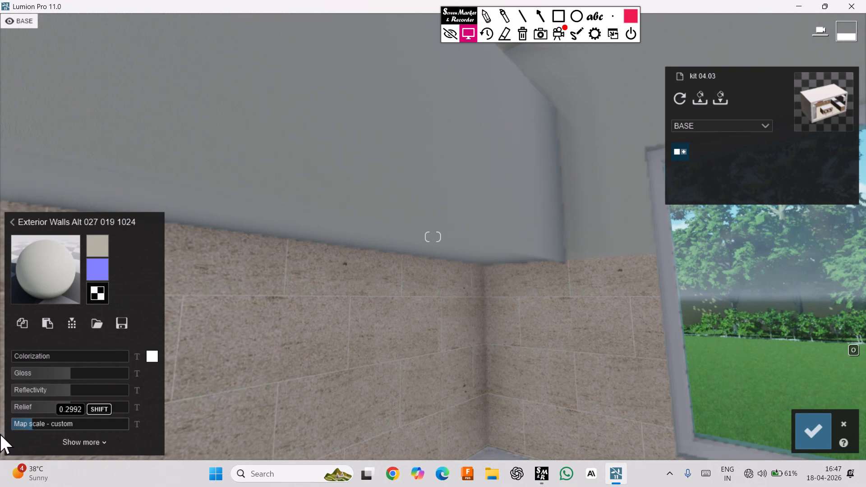
left_click(813, 431)
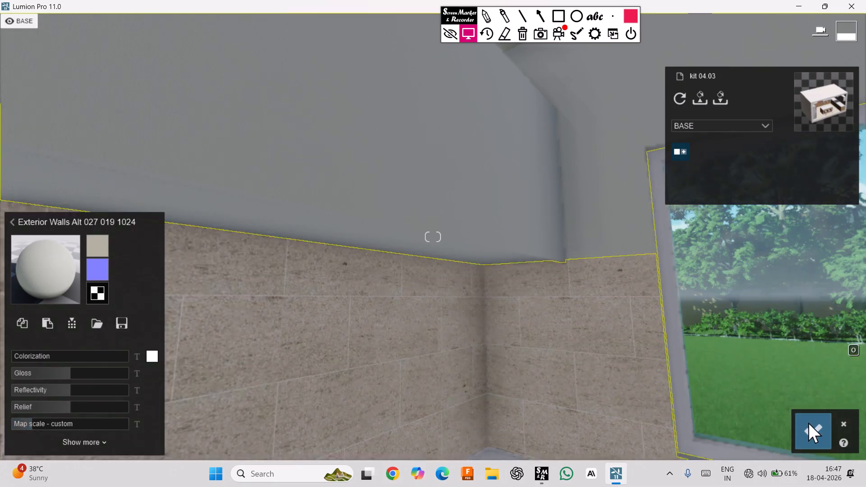
Open the Tile_Large_Brown material of the kitchen backsplash for editing and show the indoor tile materials
right_click_drag(447, 235, 468, 240)
right_click_drag(443, 332, 444, 332)
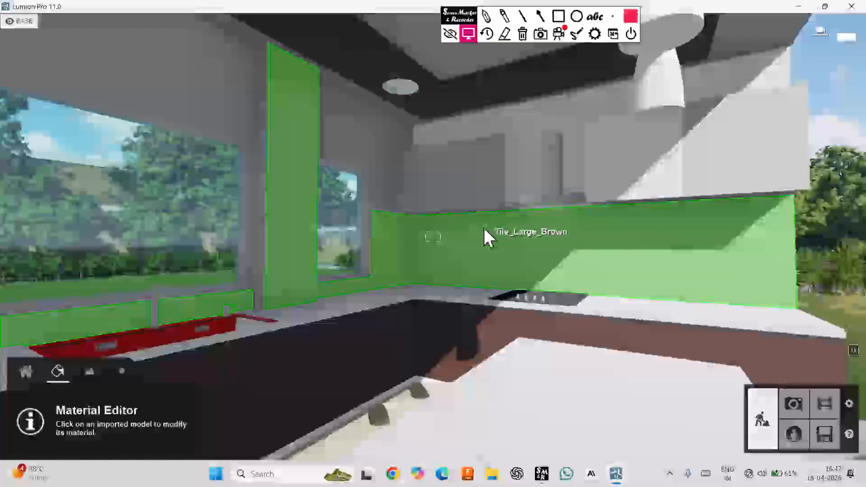
left_click(484, 229)
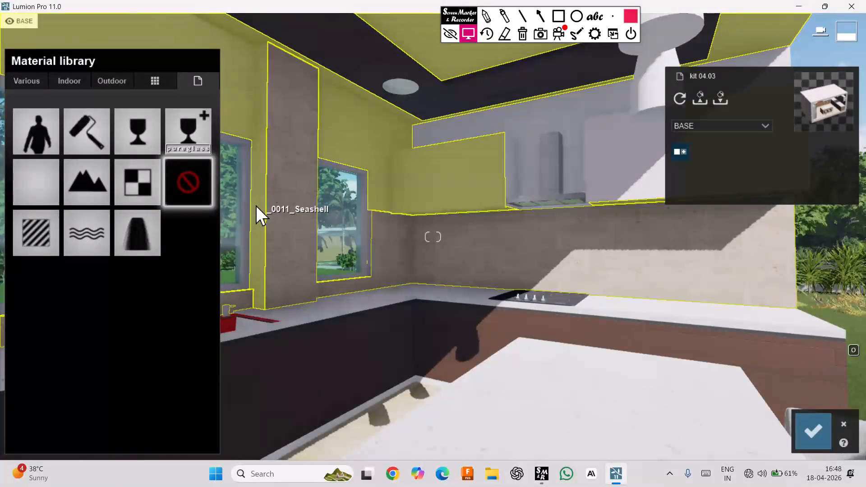
left_click(72, 86)
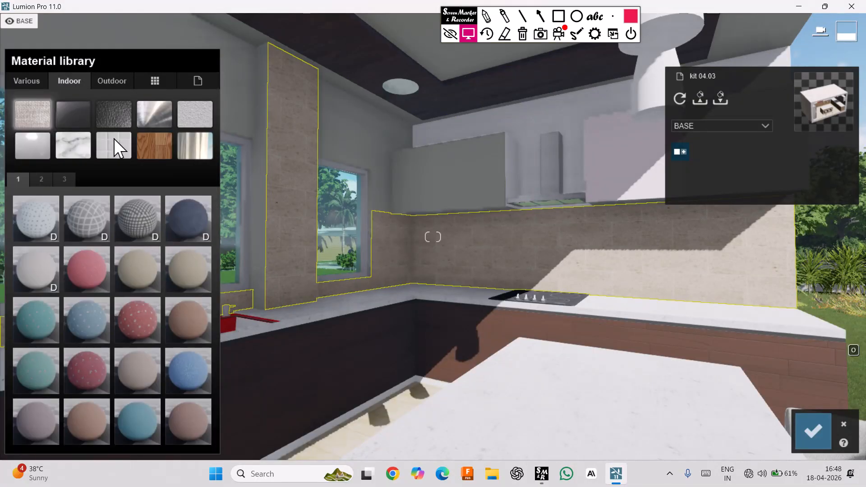
left_click(110, 144)
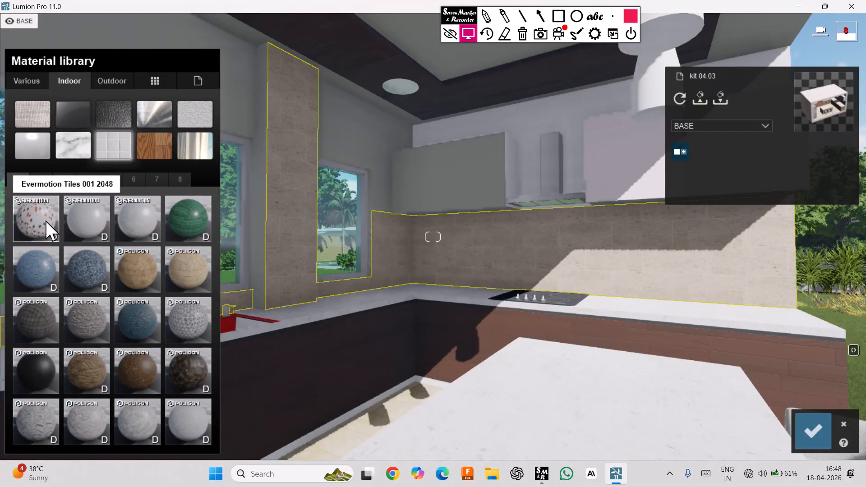
Try Evermotion Tiles 001 2048, the white tile beside it, Evermotion Tiles 003 2048 and the green brick tile on the backsplash
left_click(45, 221)
left_click(83, 218)
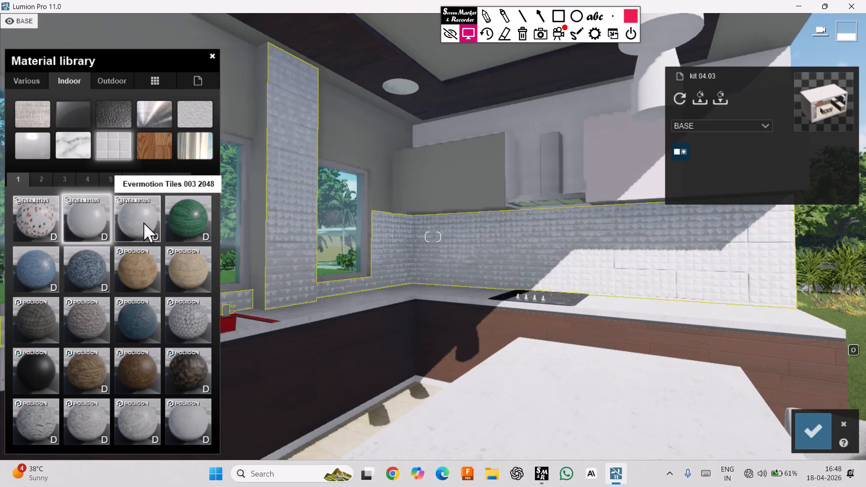
left_click(144, 223)
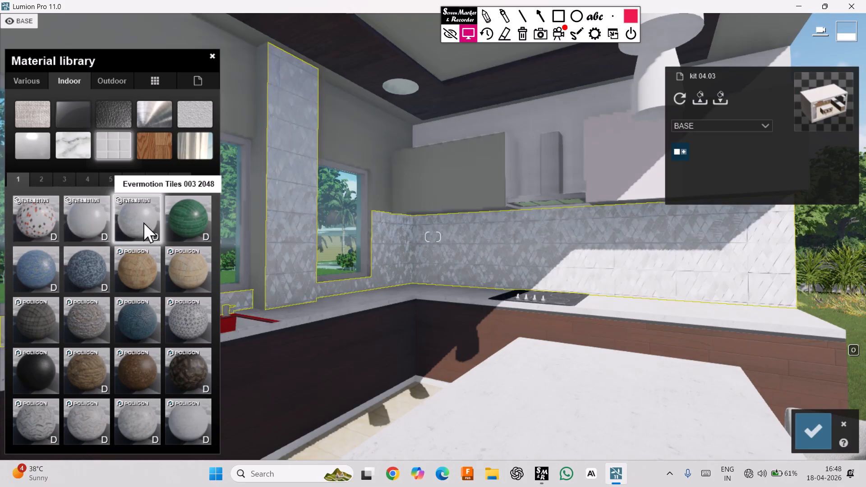
left_click(194, 231)
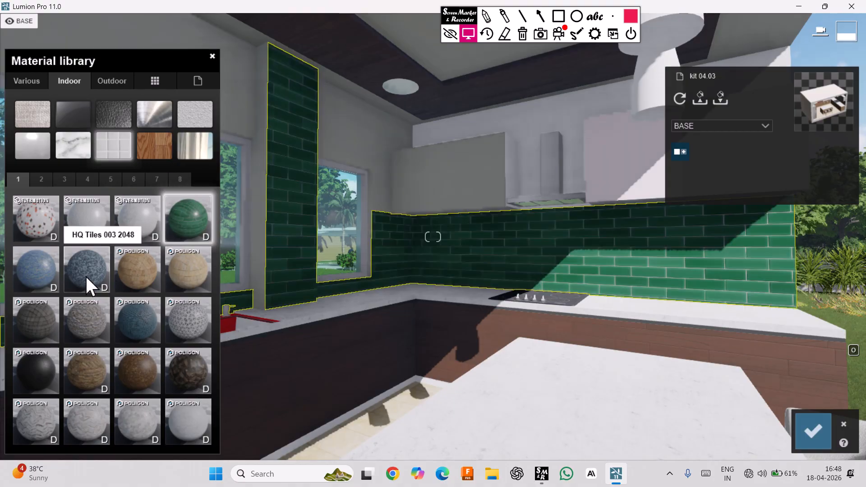
Try HQ Tiles 003 2048, the light blue tile, Polii TilesElaborateStoneCutWet 001 2K and the dark brown patterned tile on the backsplash
left_click(86, 276)
left_click(47, 274)
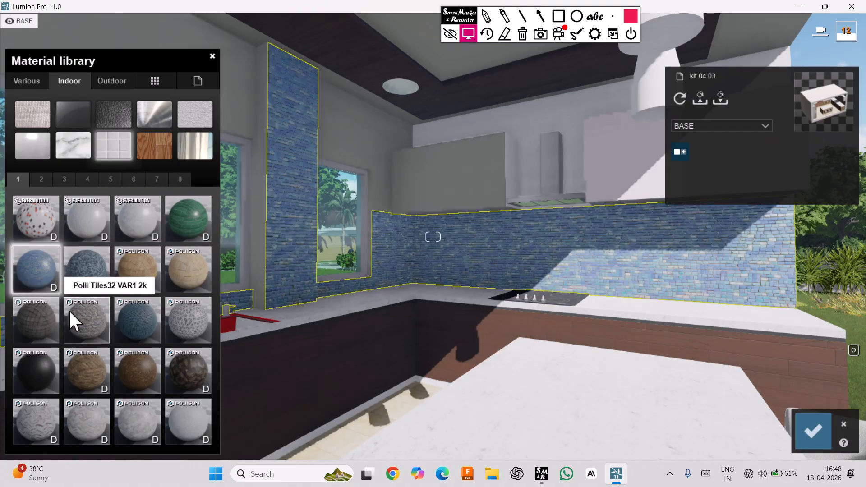
left_click(188, 321)
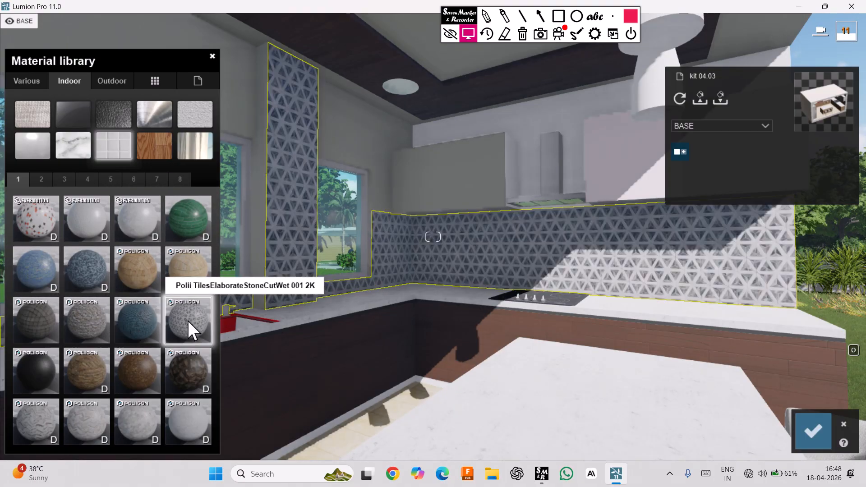
left_click(182, 370)
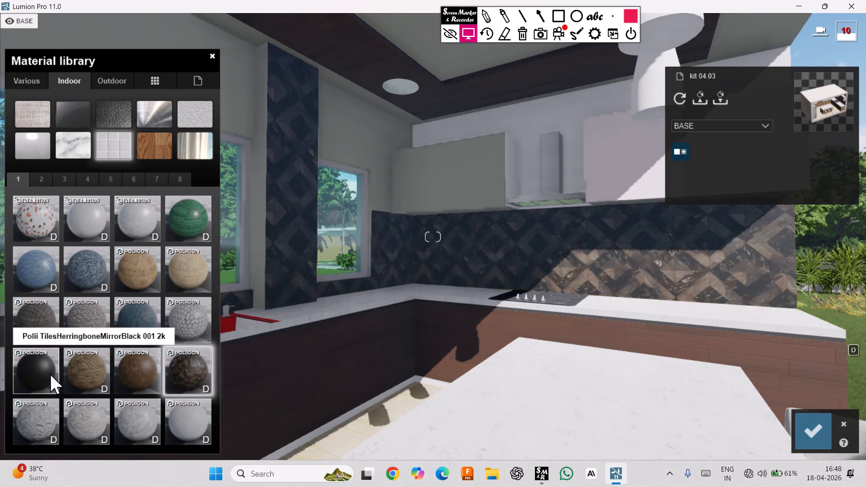
Apply Polii TilesHerringboneMirrorBlack 001 2k to the backsplash and inspect it up close in the corner above the countertop
left_click(49, 373)
scroll(408, 233, "up", 3)
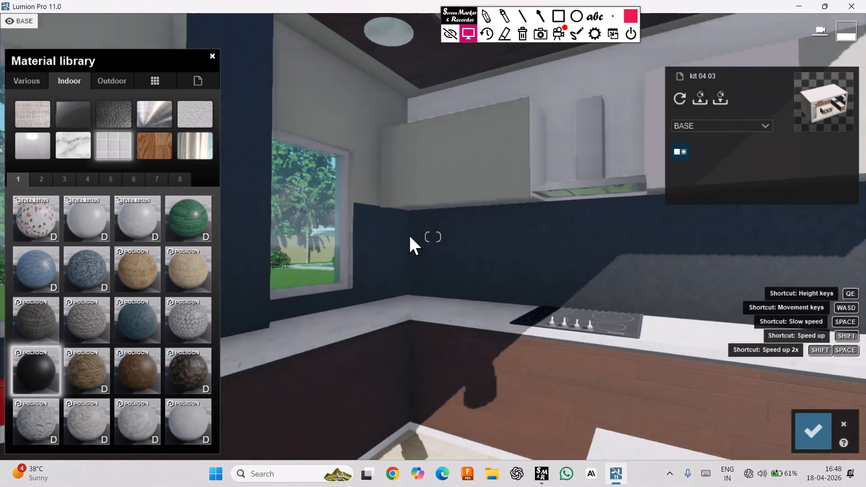
scroll(409, 238, "up", 4)
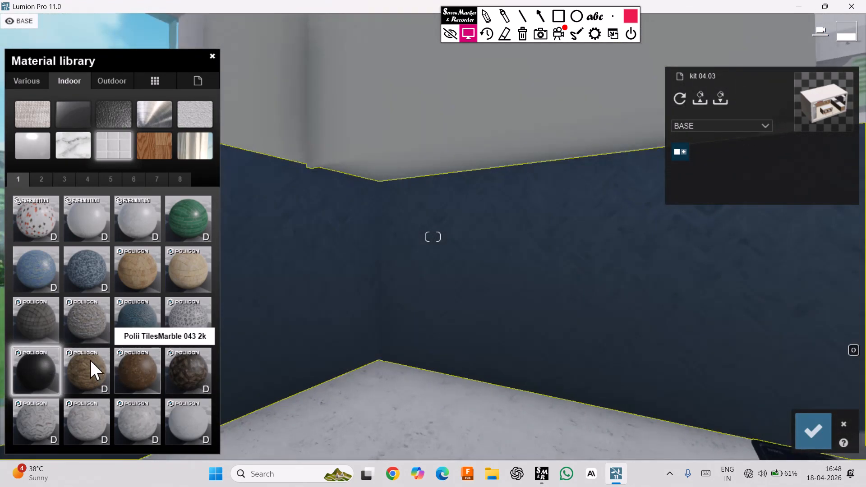
Try Polii TilesMarble 043 2k, the hexagonal Polii TilesMarble 060 2k and the white marble brick tile beside it on the backsplash
left_click(90, 361)
left_click(139, 369)
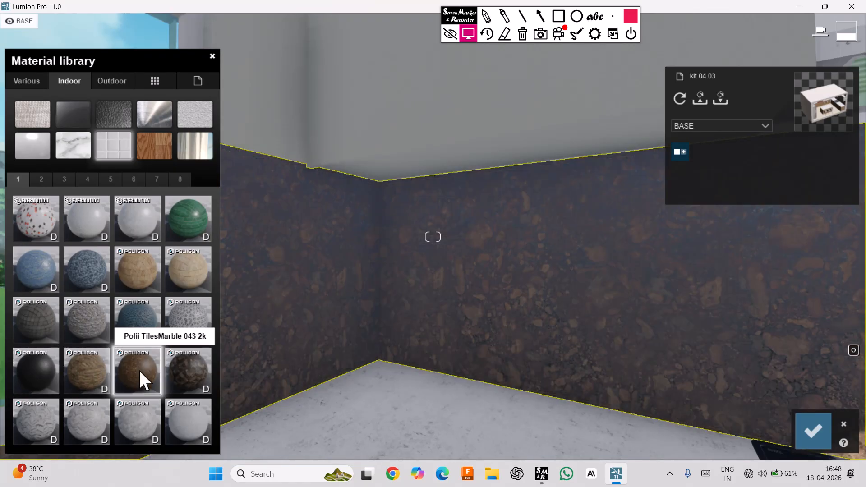
left_click(148, 429)
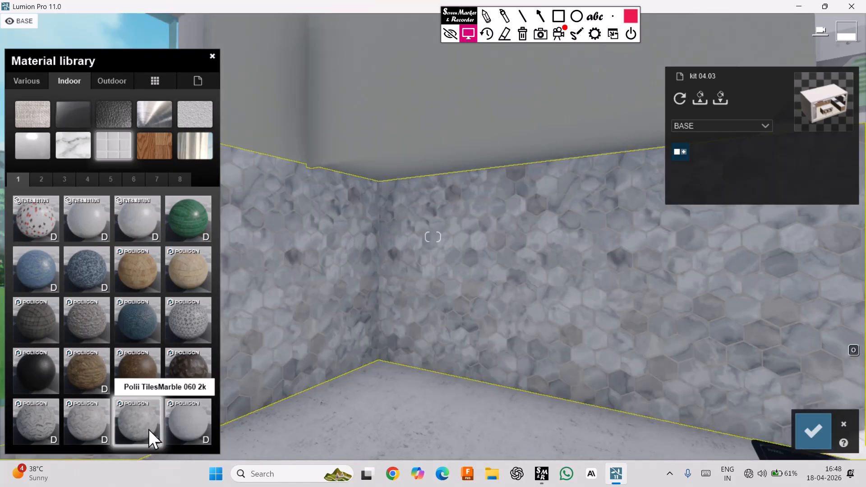
left_click(194, 424)
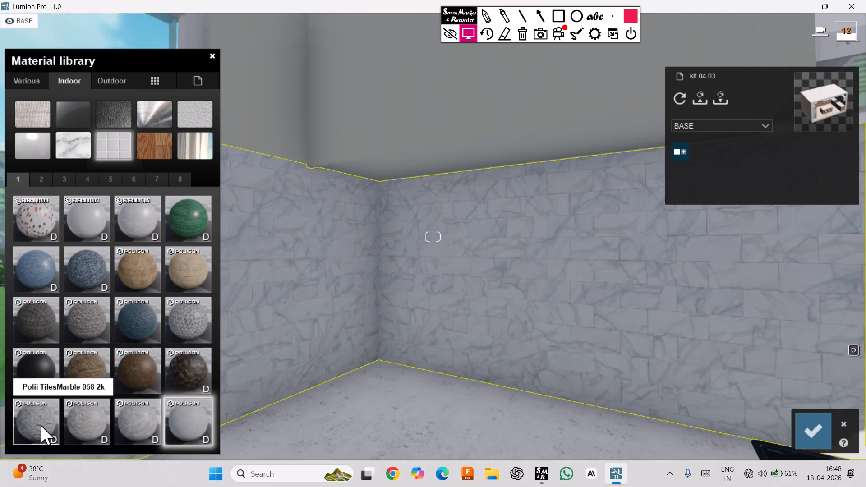
scroll(381, 359, "down", 5)
scroll(380, 357, "down", 5)
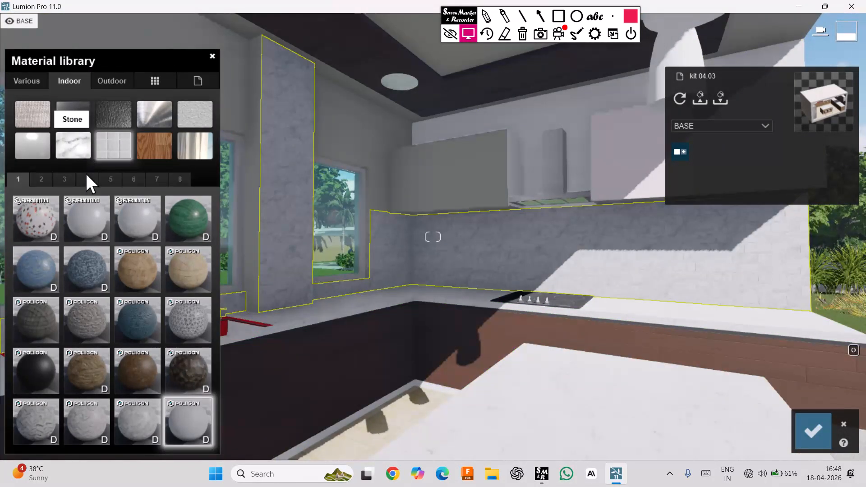
Apply the first tile on page 2, a dark brown streaked one, to the backsplash and save the material change
left_click(42, 179)
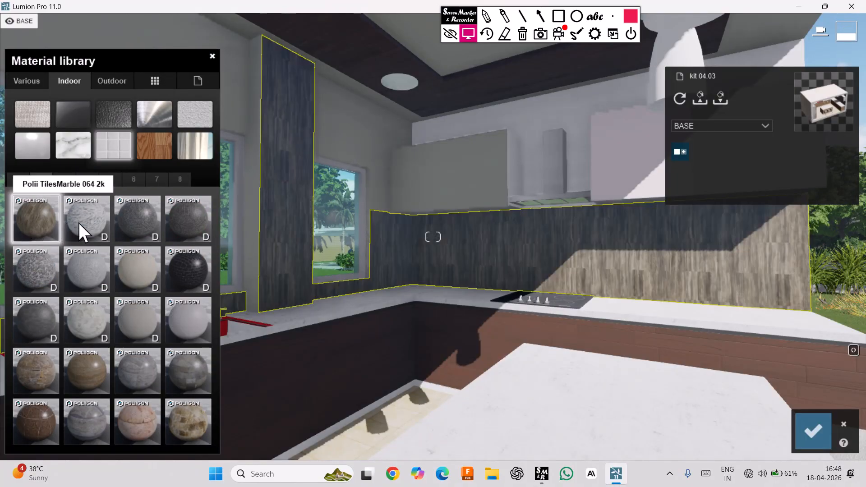
scroll(537, 245, "down", 4)
right_click_drag(537, 244, 347, 259)
scroll(760, 291, "up", 4)
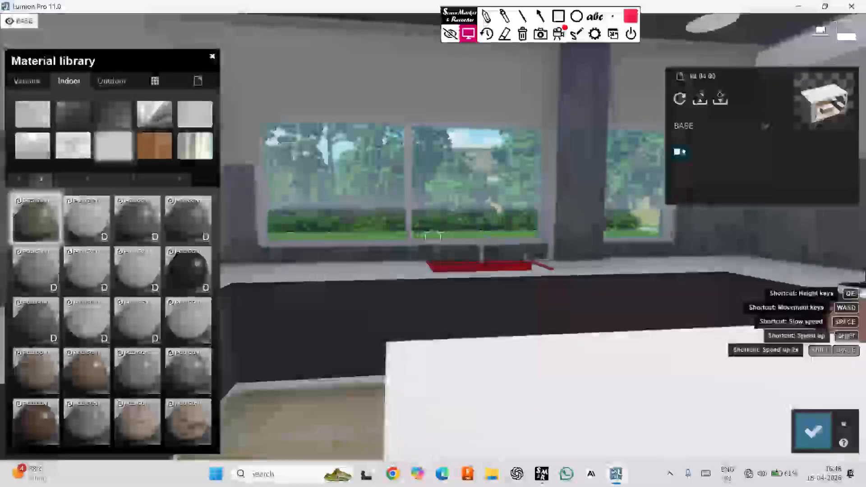
left_click(799, 426)
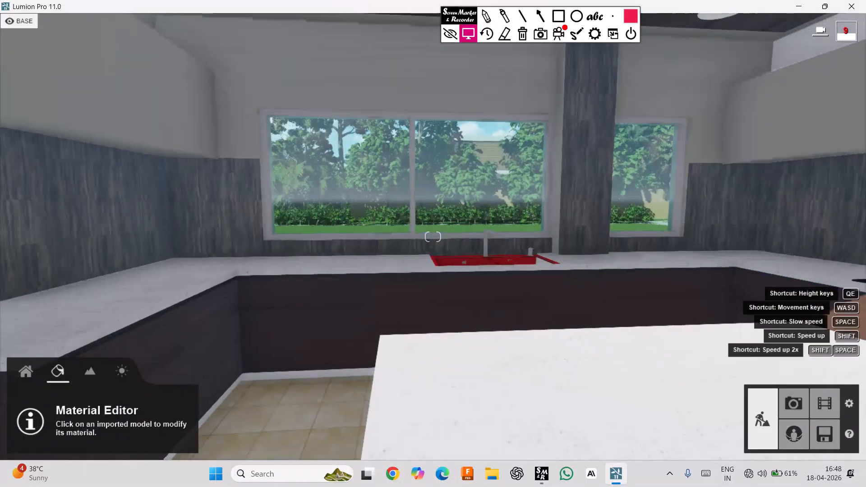
Open the Polished_Concrete_Old material of the kitchen countertop for editing and show the indoor stone materials
key("s")
right_click_drag(443, 276, 497, 268)
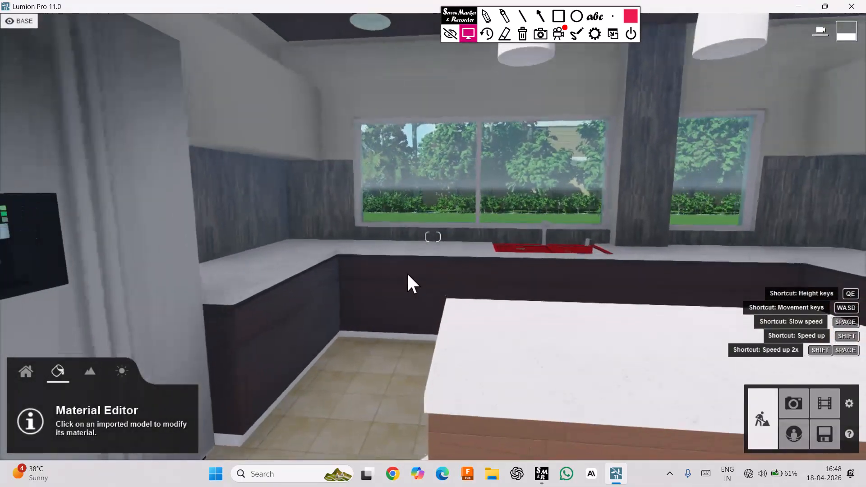
key("w")
right_click_drag(407, 272, 440, 237)
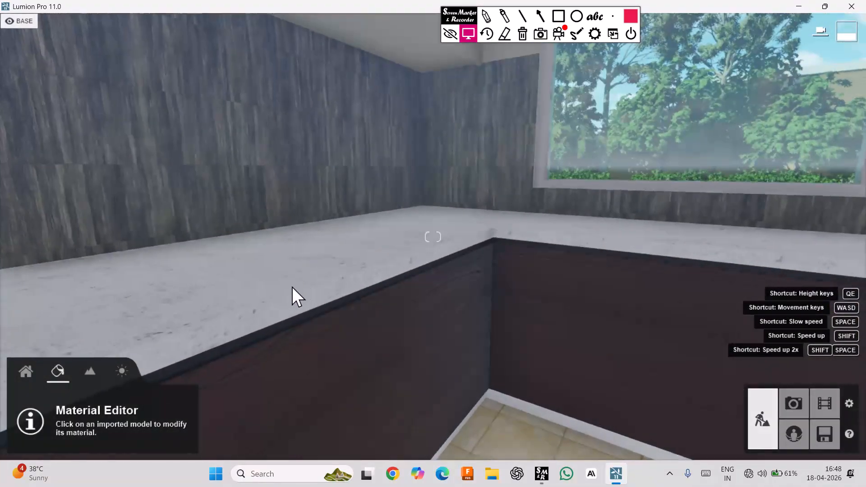
left_click(254, 317)
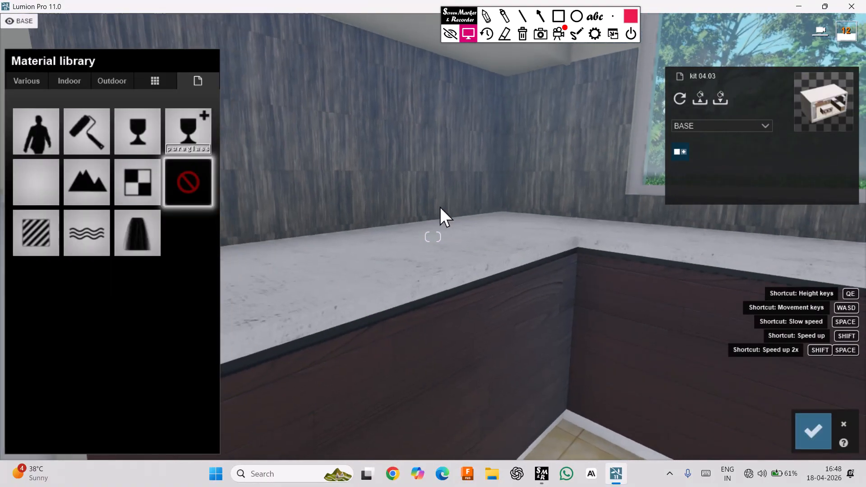
left_click(79, 81)
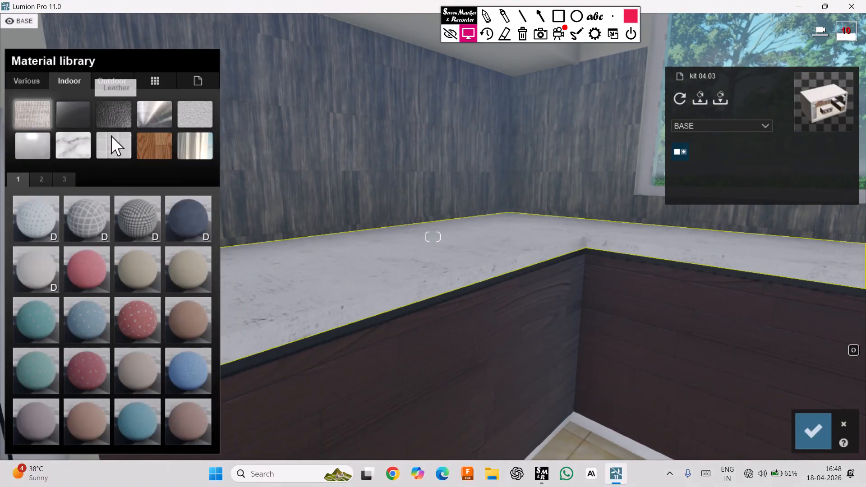
left_click(80, 139)
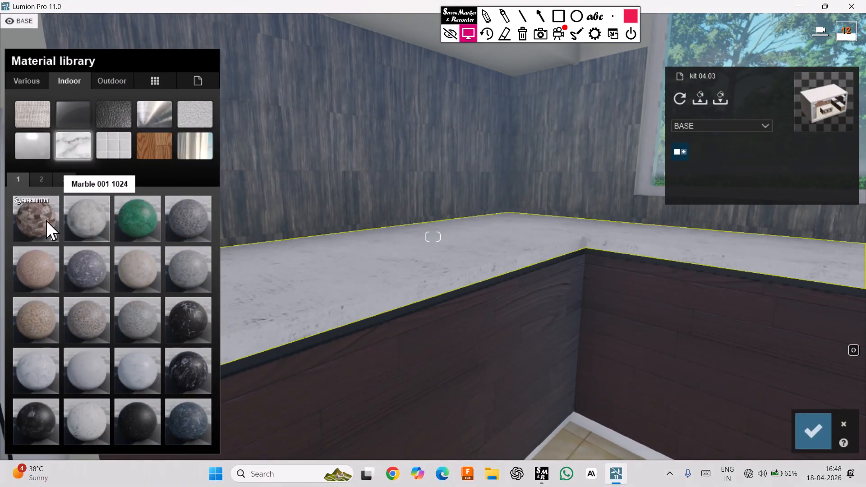
Try Evermotion Stone 001 2048, the white, green and dark grey marbles and Marble 007 1024 on the countertop
left_click(45, 221)
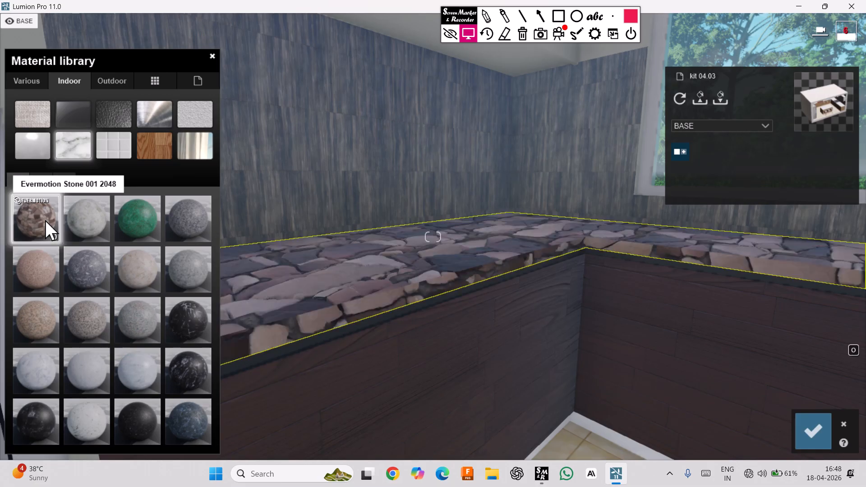
left_click(73, 219)
left_click(144, 223)
left_click(194, 221)
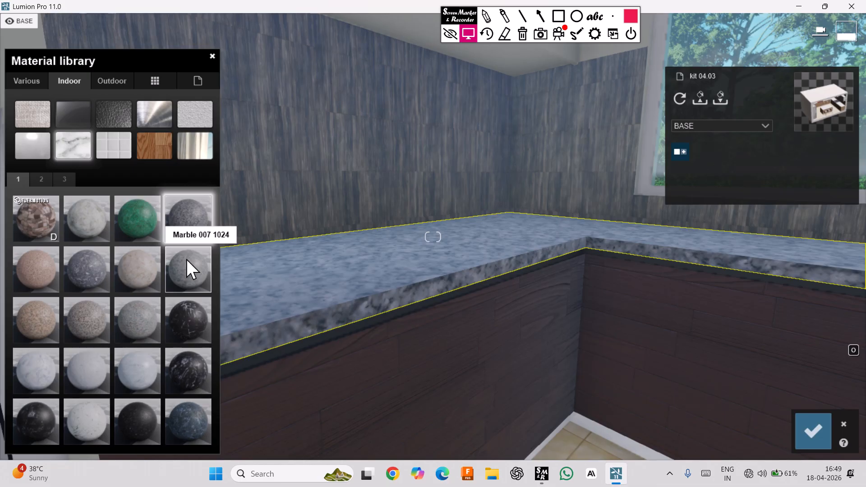
left_click(186, 259)
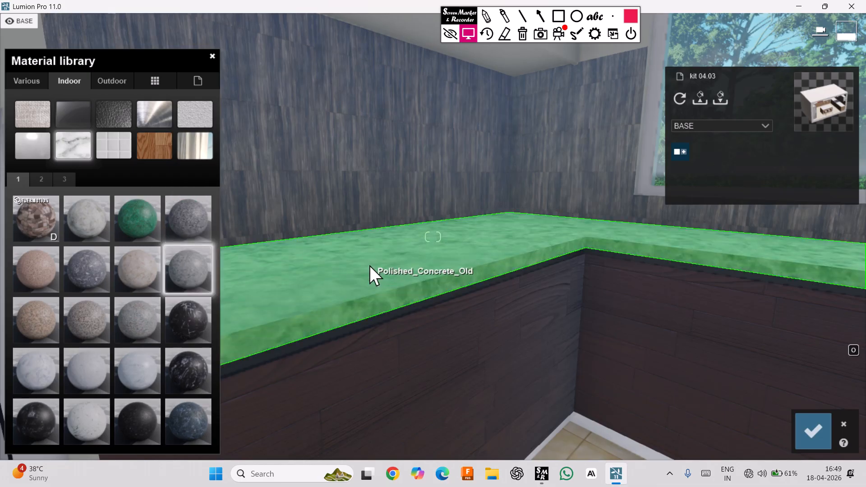
middle_click_drag(370, 266, 324, 266)
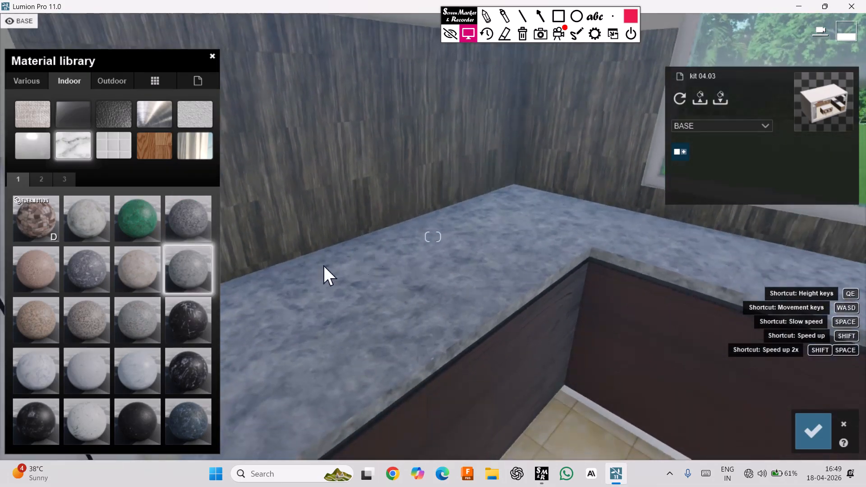
Try Marble 006 1024, the pink granite, the light grey speckled granite and the black Marble 011 1024 on the countertop
left_click(147, 272)
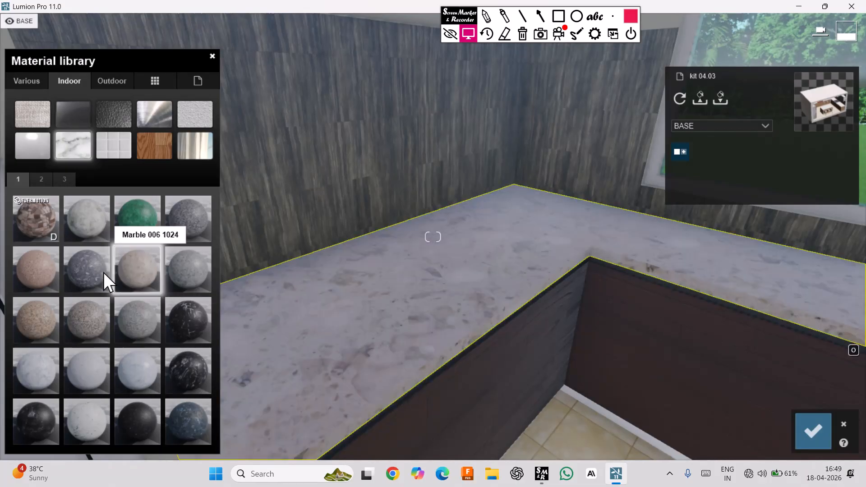
left_click(64, 272)
left_click(47, 272)
left_click(82, 324)
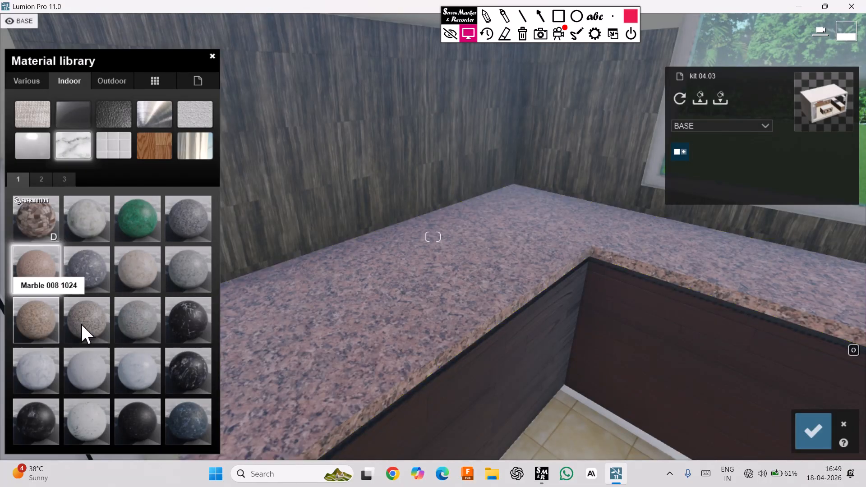
left_click(125, 321)
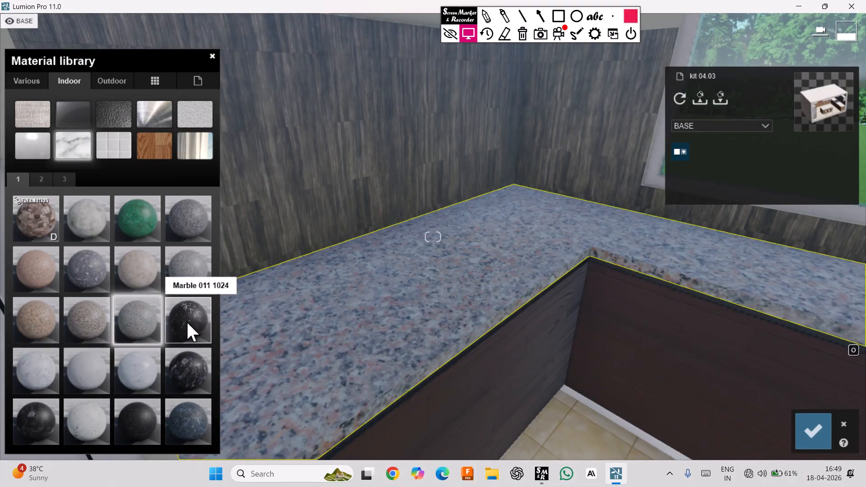
left_click(186, 321)
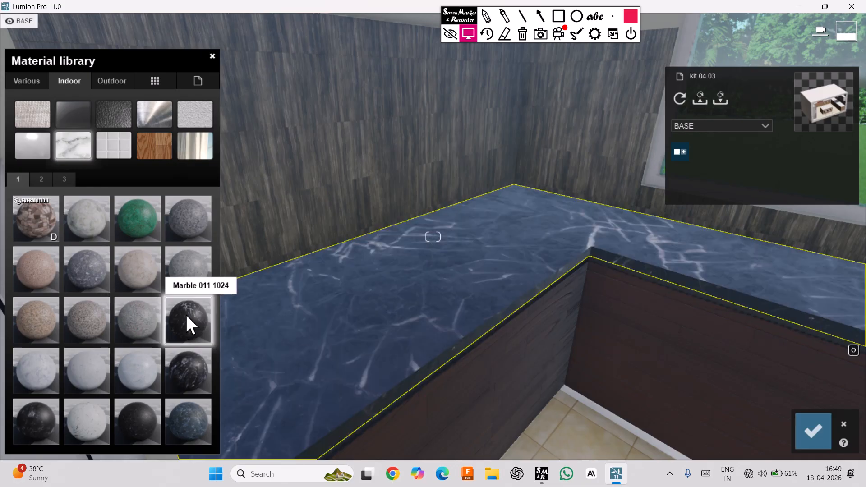
Try the light blue-white marble, Marble 013 1024 and the white marble with grey veins on the countertop
left_click(141, 375)
left_click(80, 374)
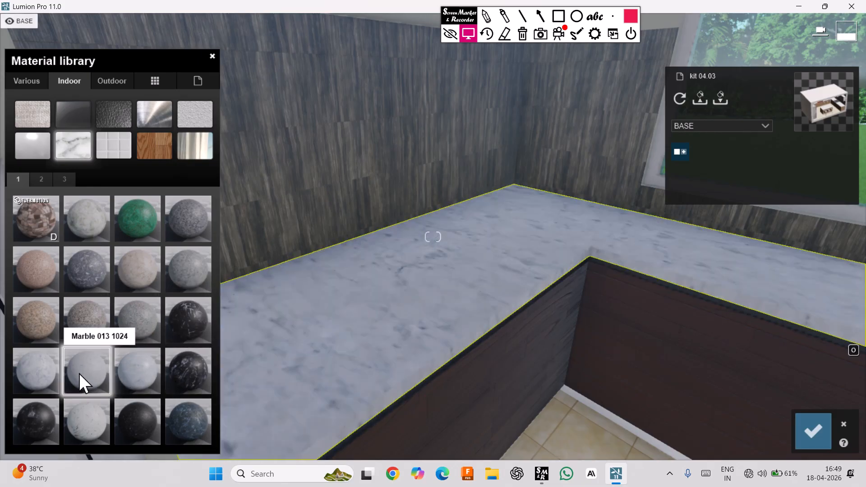
left_click(43, 370)
scroll(293, 353, "down", 2)
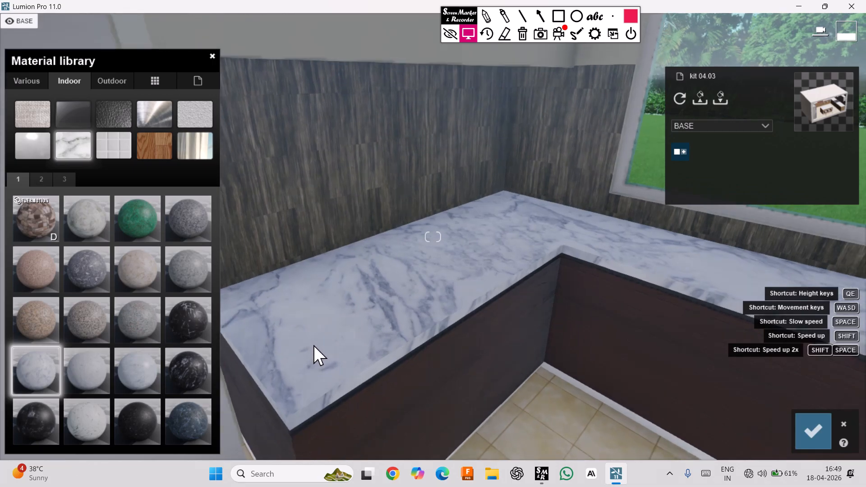
middle_click_drag(313, 346, 321, 381)
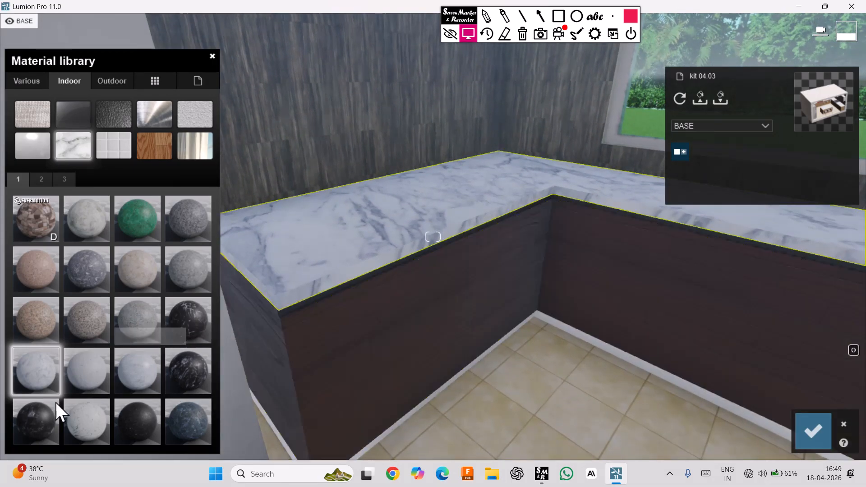
Try Marble 017 1024, Marble 019 1024, Marble 025 1024, Marble 026 1024 and the pale purple marble on the countertop
left_click(76, 410)
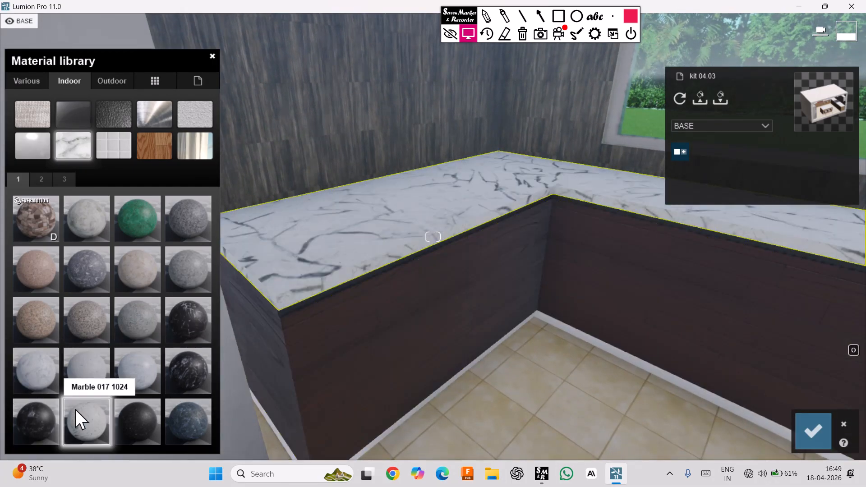
left_click(181, 415)
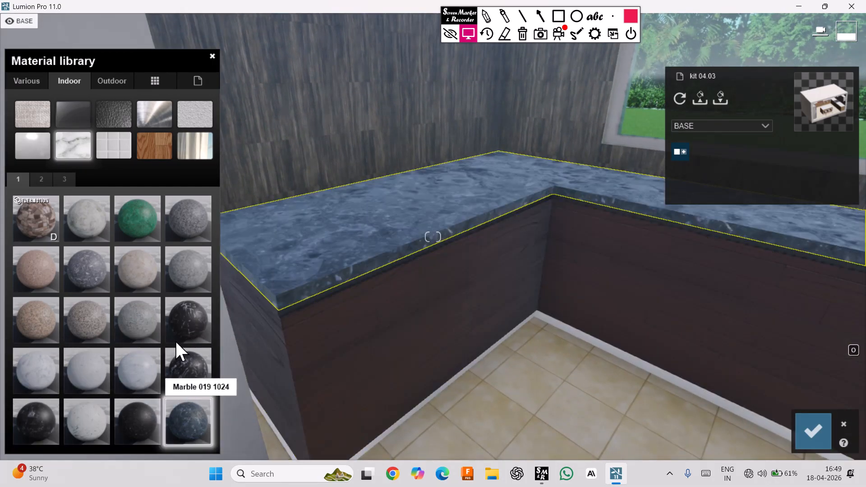
left_click(43, 179)
left_click(96, 267)
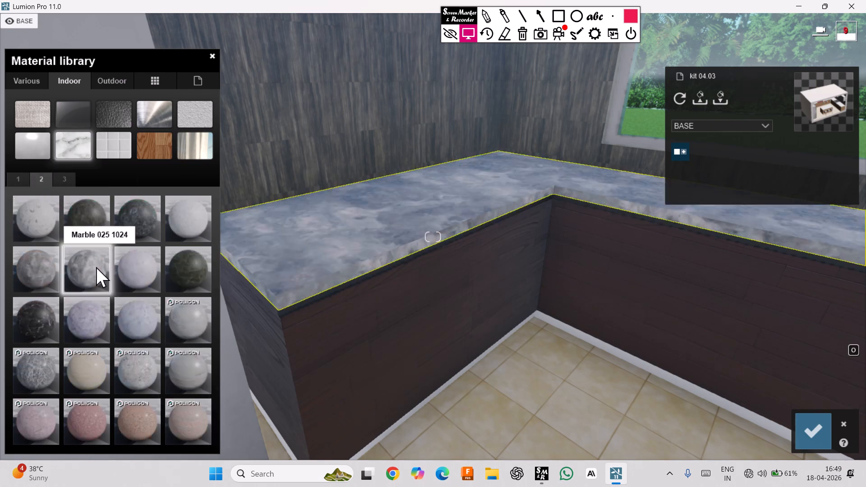
left_click(147, 271)
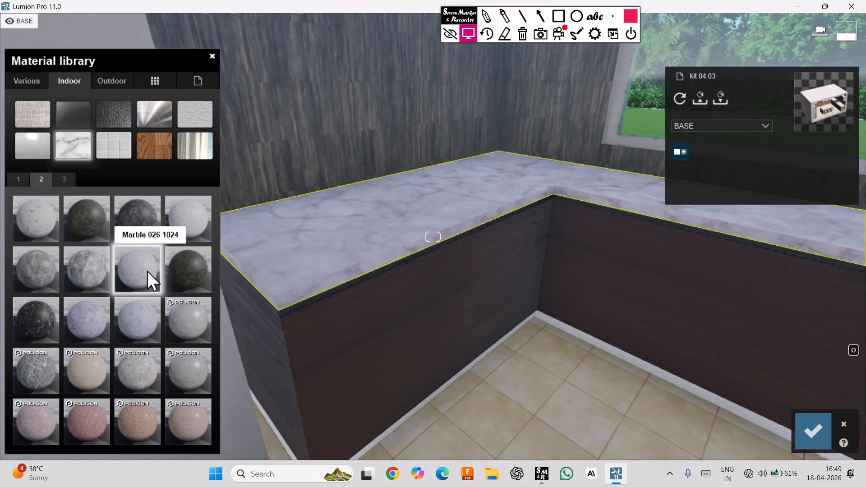
left_click(131, 322)
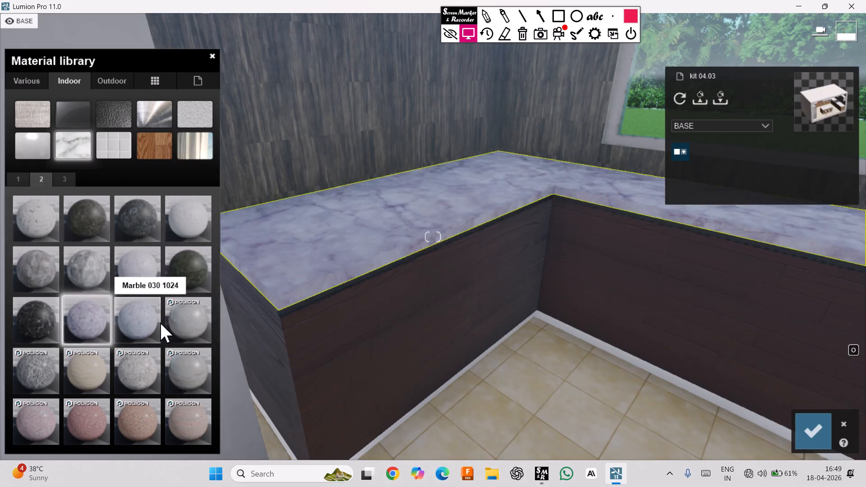
Apply Polii Marble 011 2K to the countertop, set its gloss to 0.6 and save the material change
left_click(174, 322)
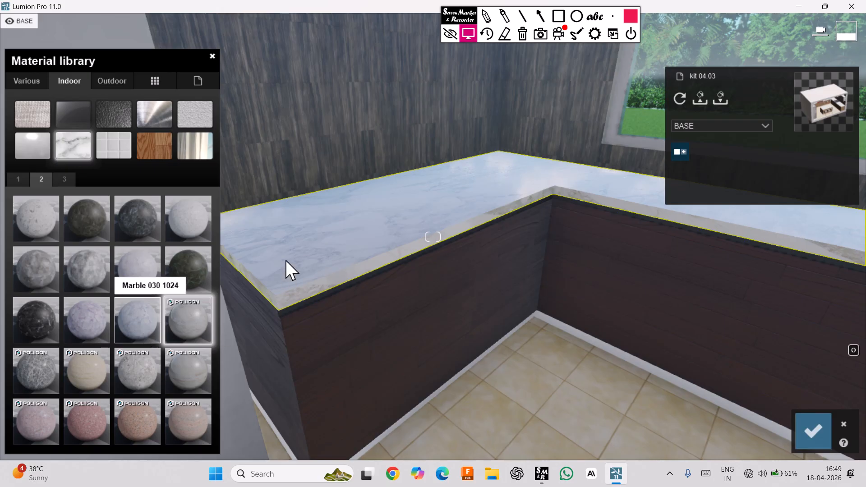
scroll(287, 258, "up", 5)
middle_click_drag(339, 278, 222, 228)
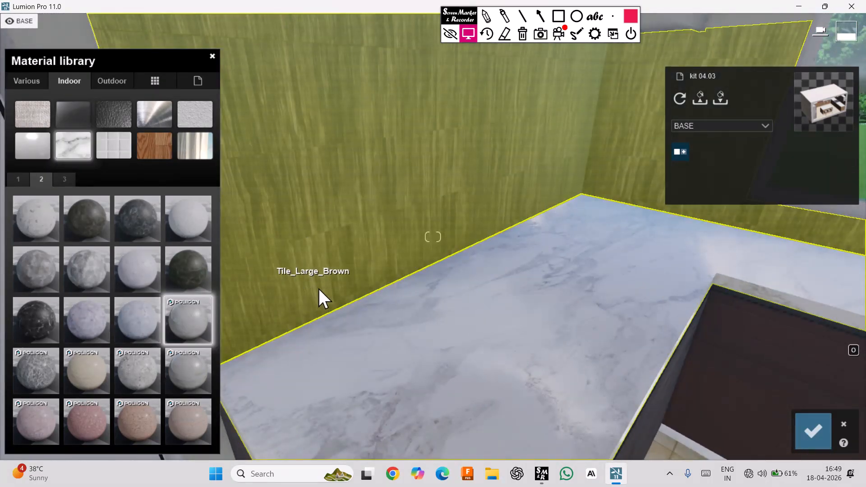
left_click(453, 339)
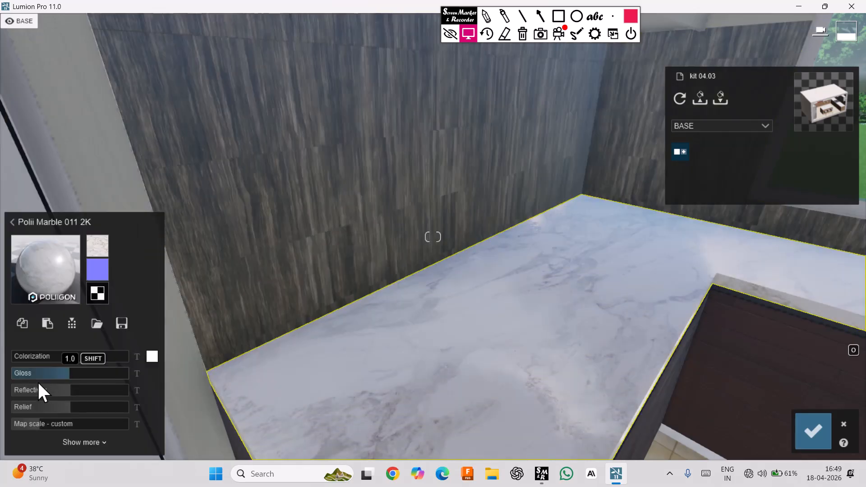
left_click(53, 374)
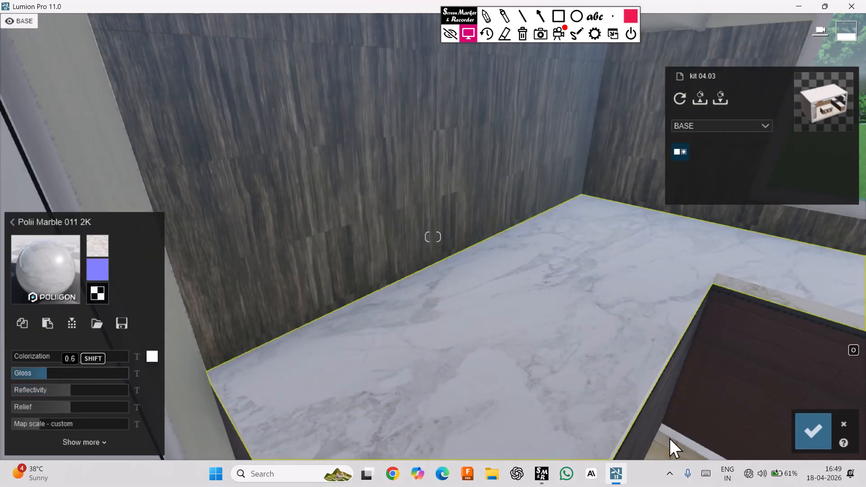
left_click(811, 431)
Open the refrigerator's material for editing and assign it the Standard material type
scroll(556, 269, "down", 3)
scroll(556, 269, "down", 5)
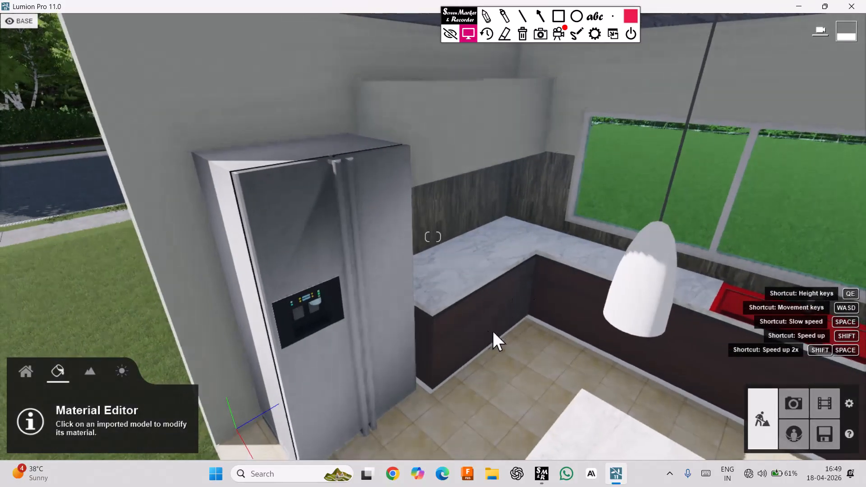
right_click_drag(493, 331, 513, 326)
scroll(513, 328, "down", 8)
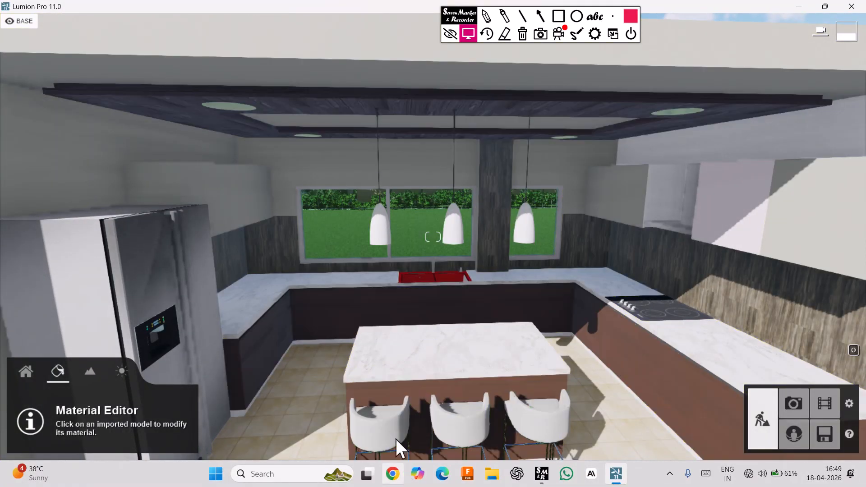
middle_click_drag(337, 267, 203, 213)
left_click(204, 214)
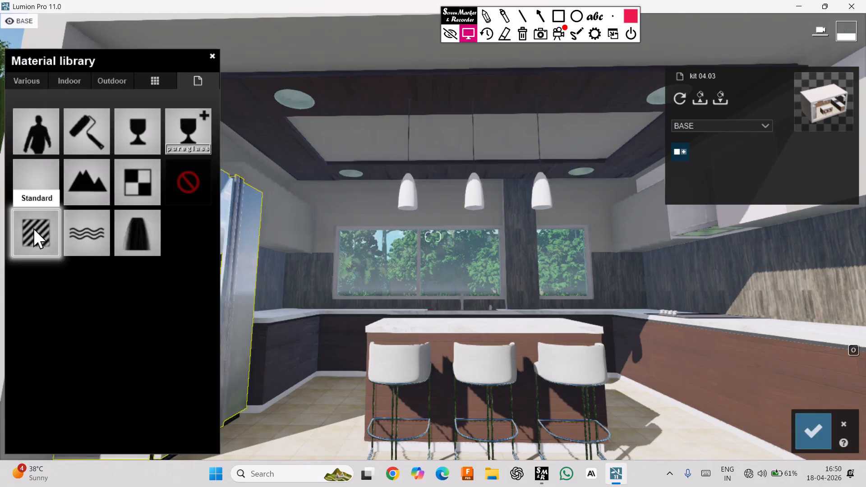
Set the refrigerator's material to Standard and save the material change
left_click(33, 229)
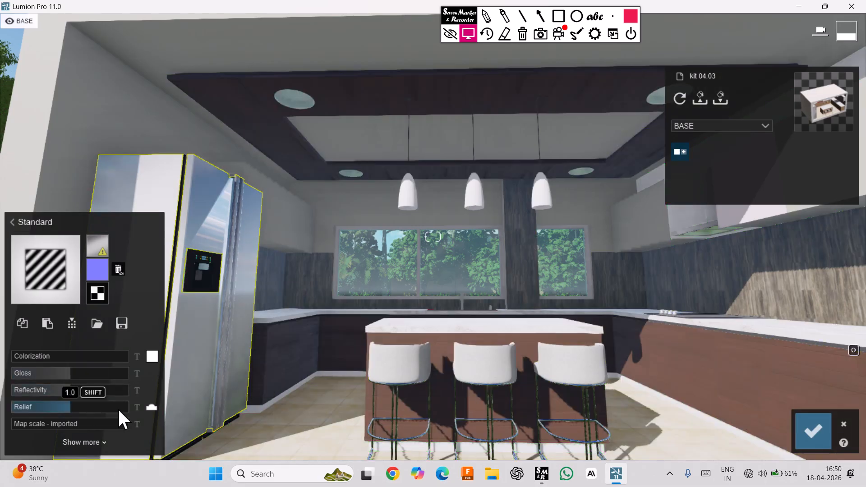
left_click(813, 421)
right_click_drag(611, 405, 580, 349)
key("s")
right_click_drag(542, 212, 545, 245)
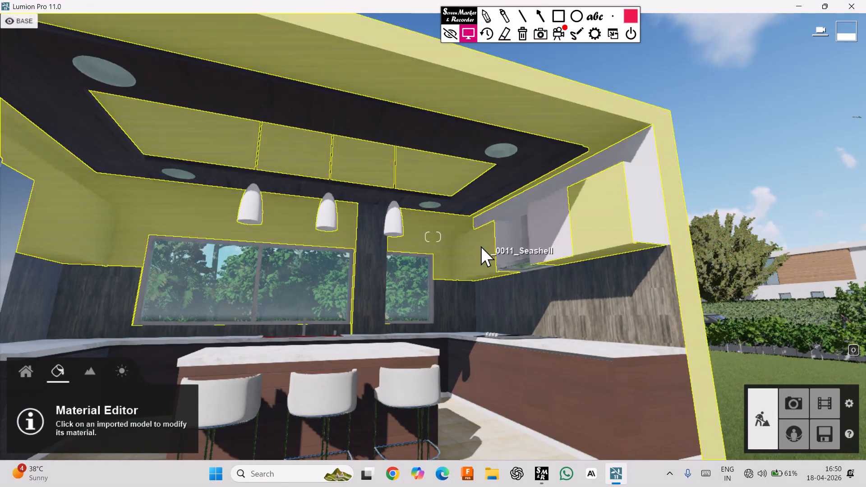
key("w")
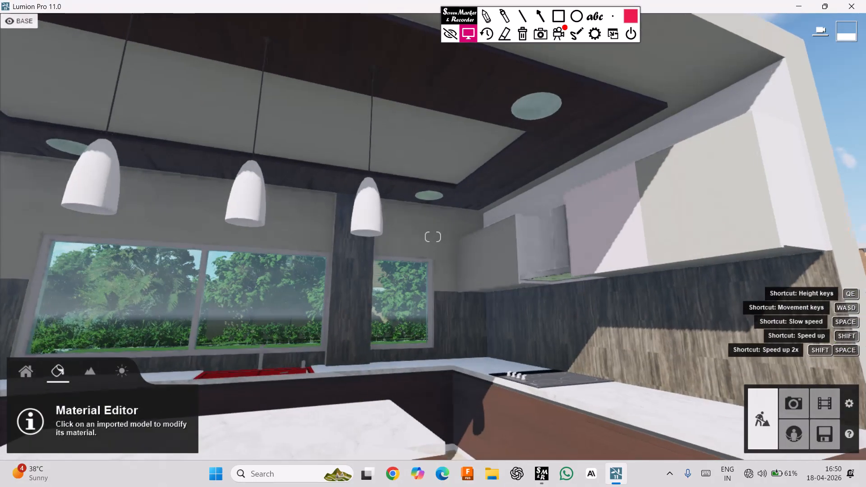
right_click_drag(469, 253, 504, 258)
key("w")
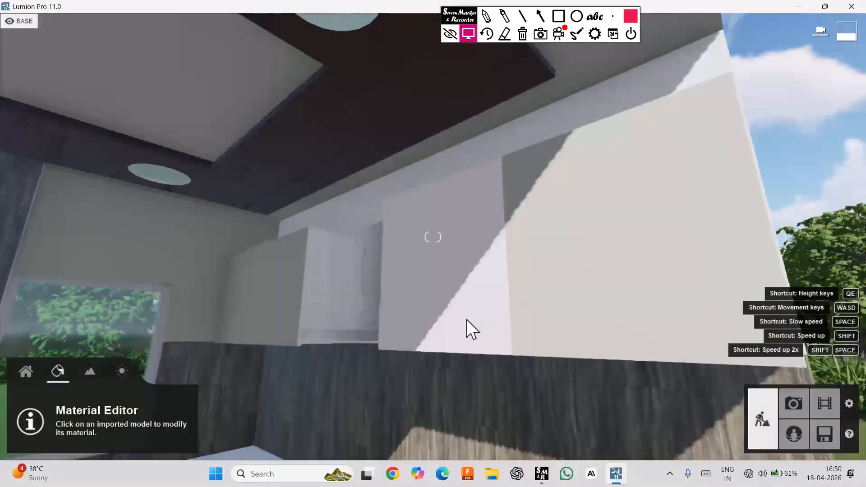
left_click(458, 323)
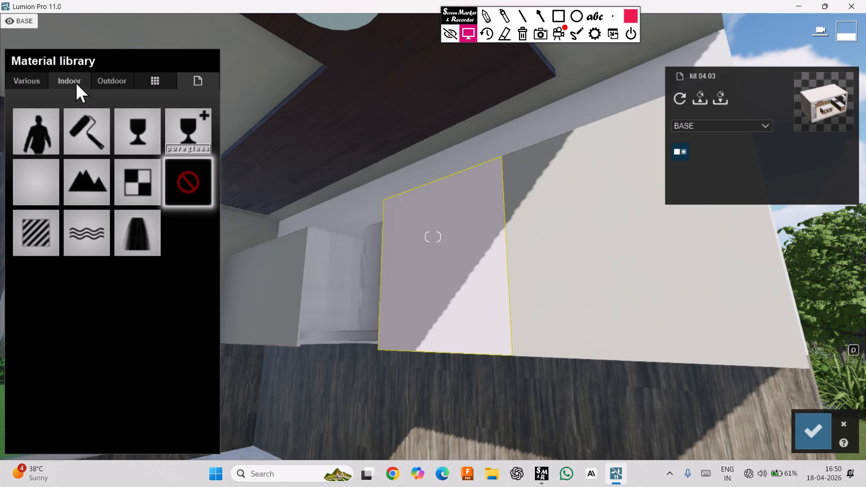
left_click(280, 300)
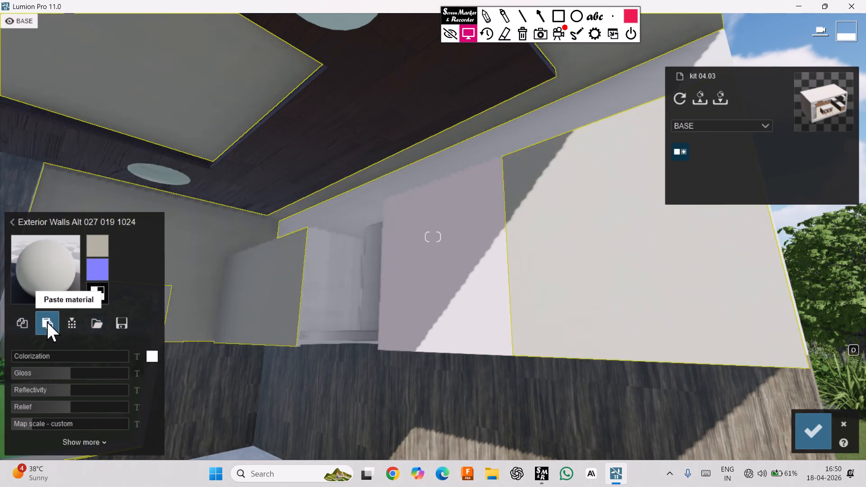
left_click(25, 324)
Set the lavender upper cabinet door to Standard and paste the copied wall material onto it
left_click(481, 256)
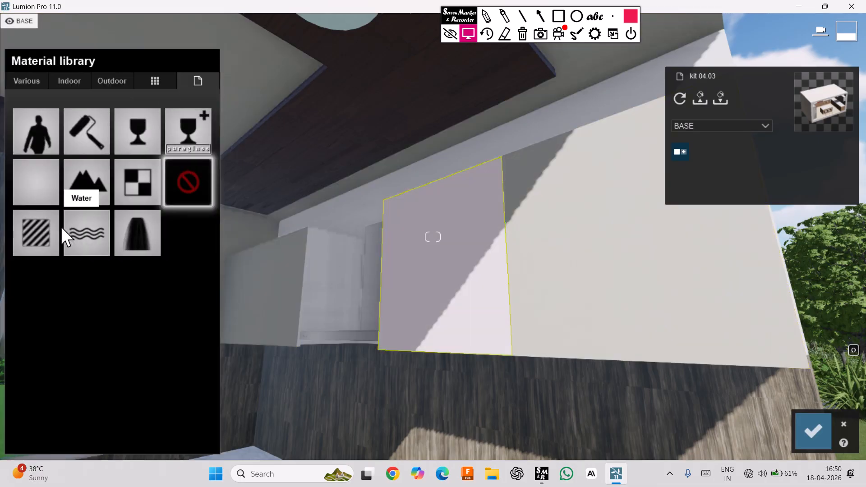
left_click(52, 244)
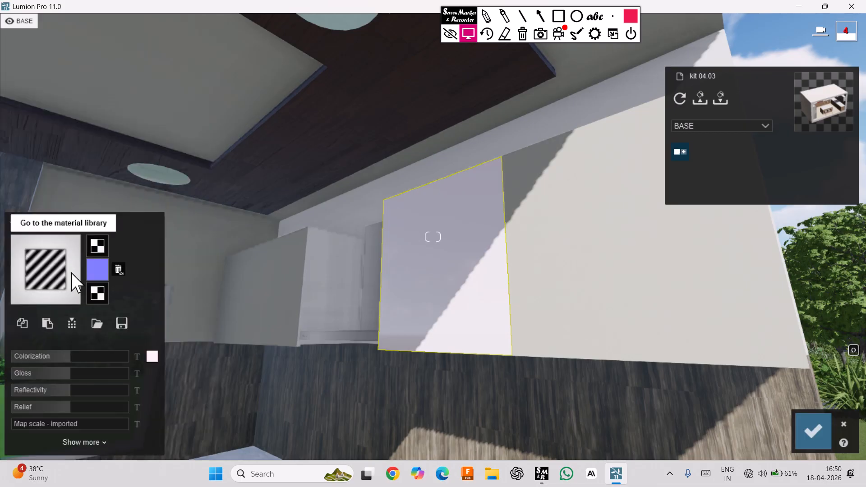
left_click(45, 323)
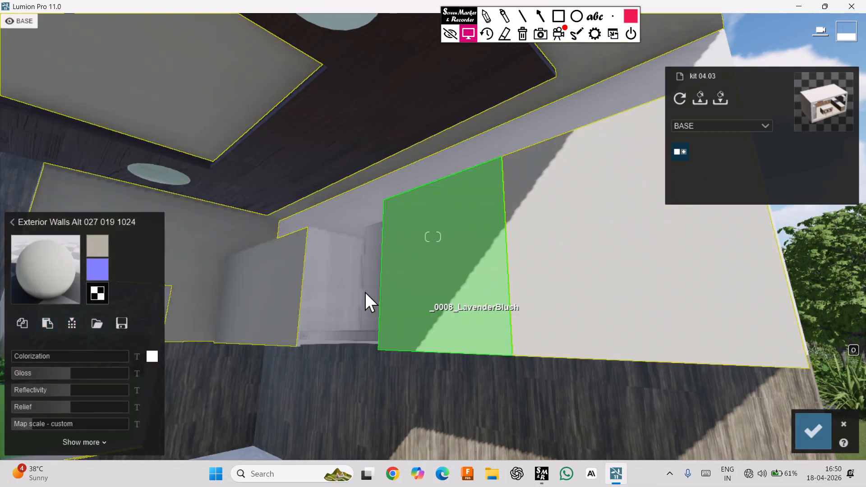
Paste the copied wall material onto the upper cabinet's frame and open niche
left_click(332, 291)
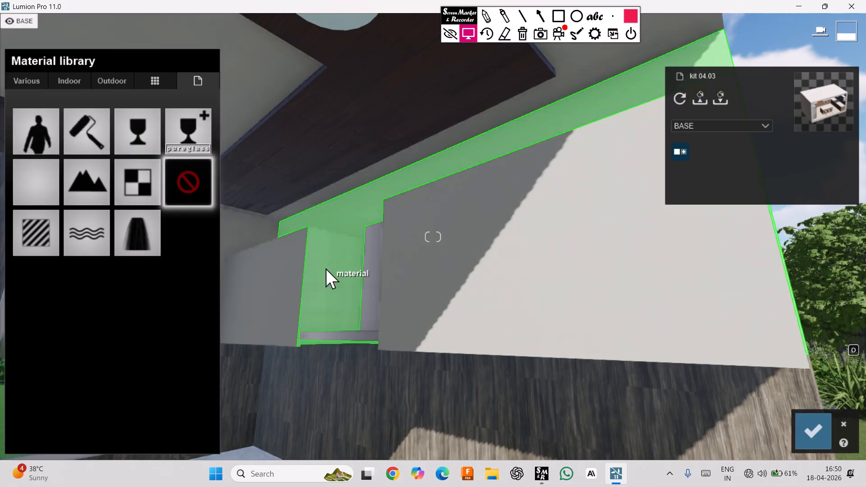
left_click(44, 285)
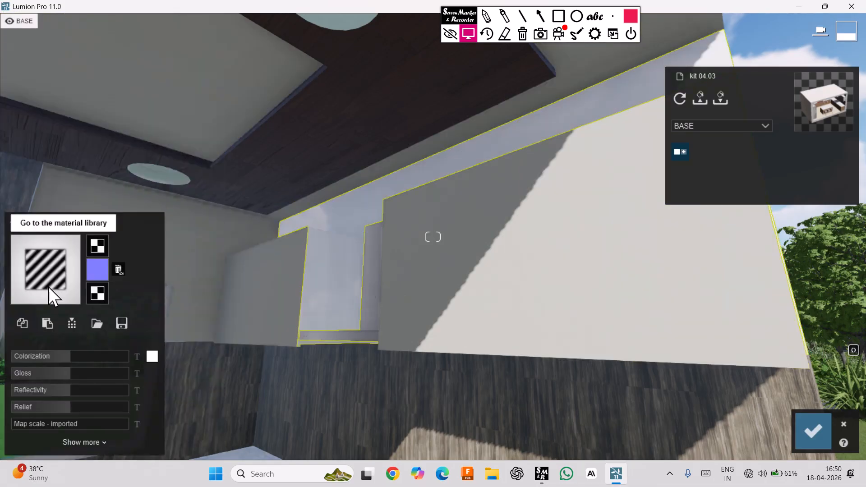
left_click(47, 323)
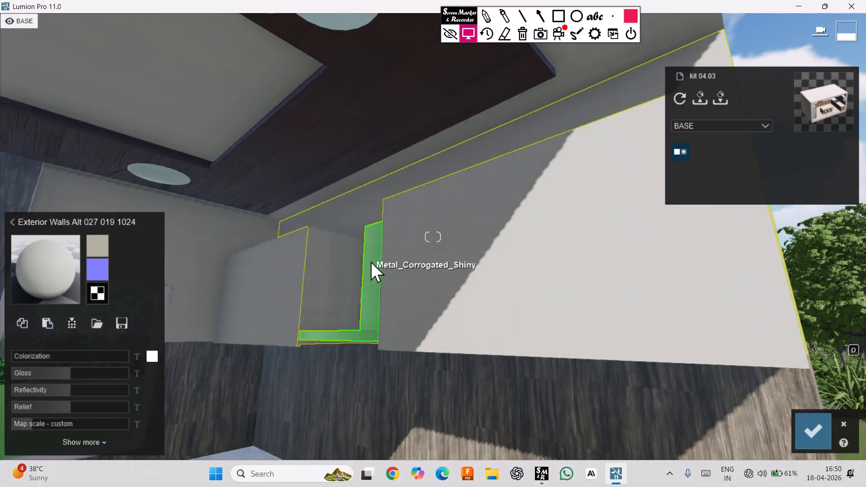
Paste the copied wall material onto the corrugated-metal edge of the cabinet niche and save the material changes
left_click(372, 263)
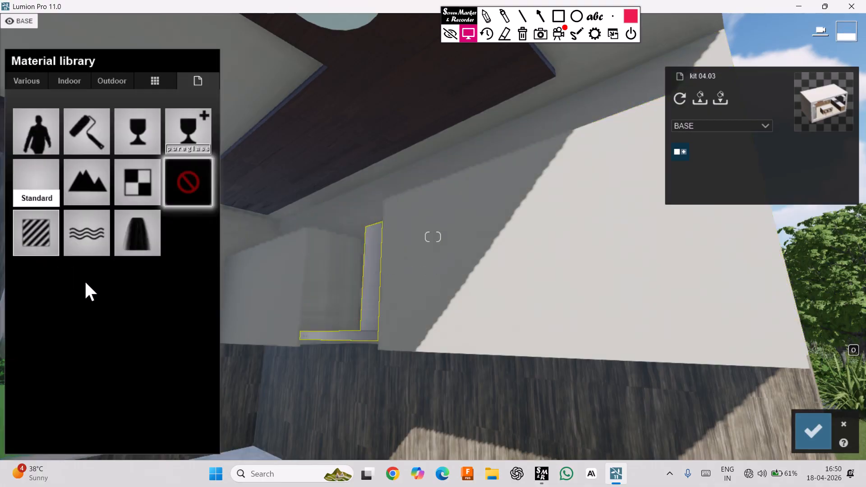
left_click(57, 253)
left_click(47, 323)
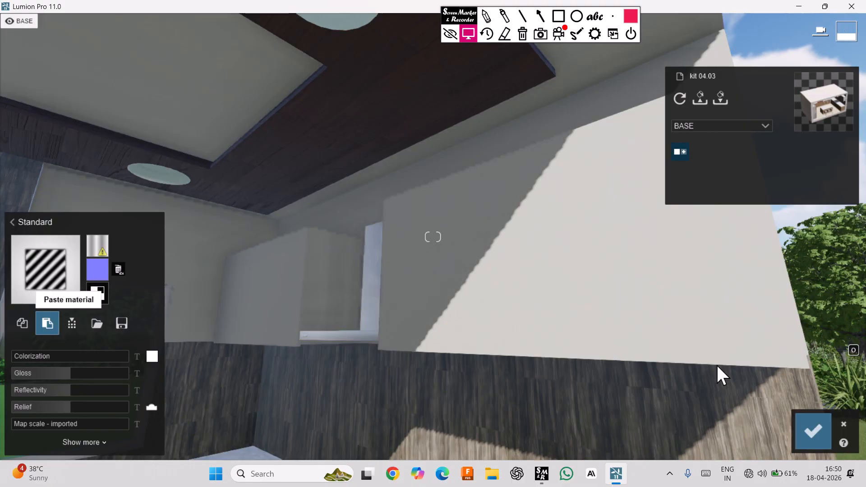
left_click(819, 427)
Look through the indoor metal materials for the sink faucet's upright body and apply Silver to it
scroll(424, 279, "down", 3)
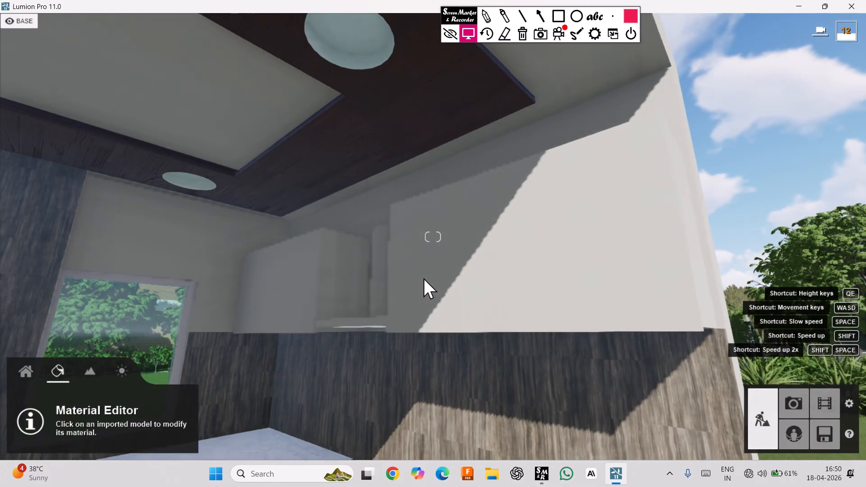
scroll(424, 279, "down", 5)
right_click_drag(544, 259, 499, 249)
scroll(403, 307, "down", 2)
scroll(458, 247, "up", 5)
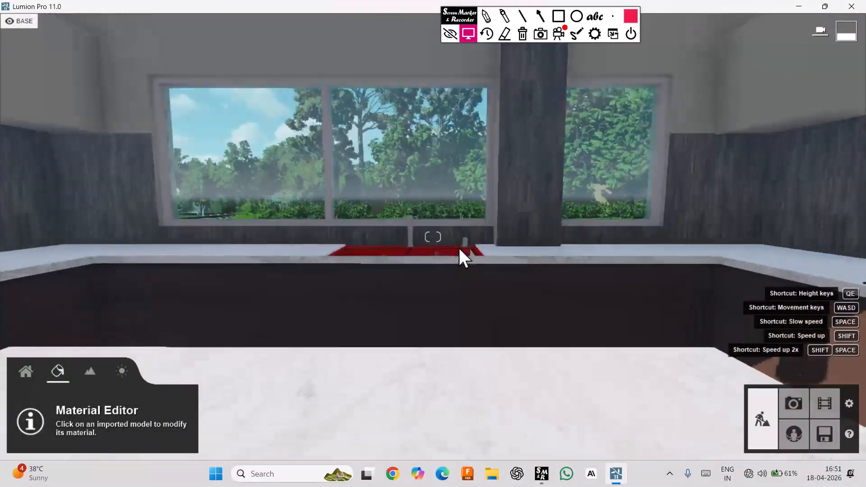
scroll(458, 248, "up", 8)
scroll(393, 223, "down", 2)
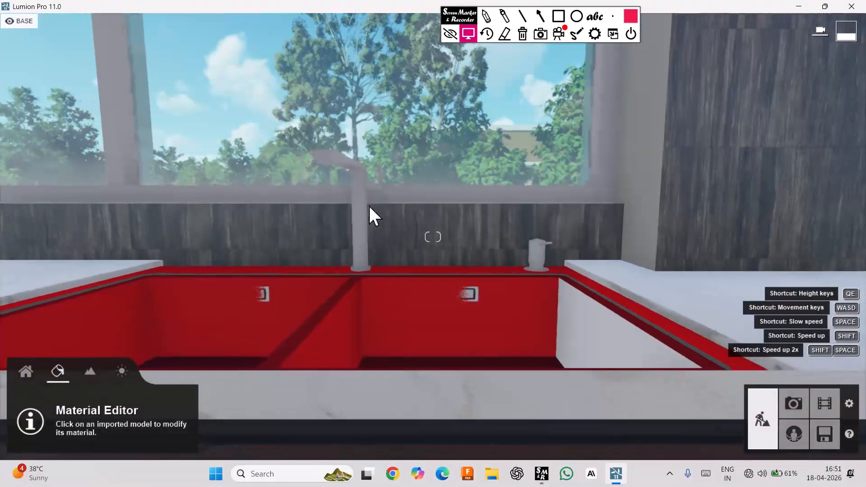
left_click(361, 205)
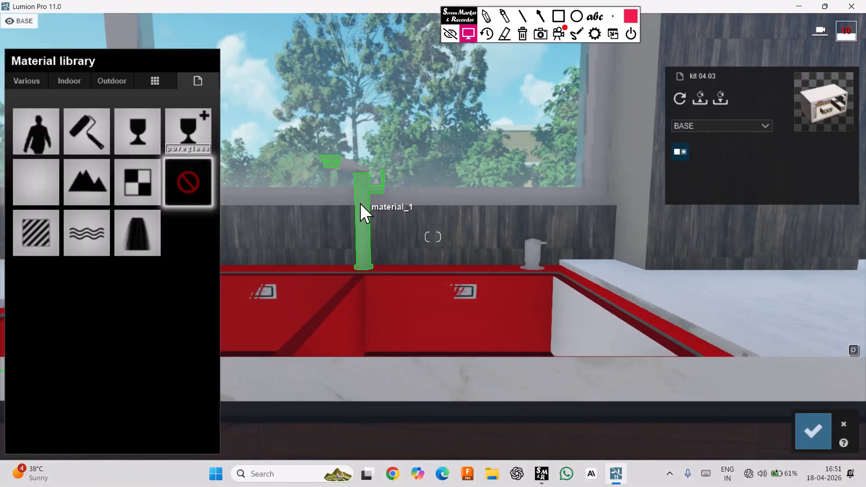
left_click(69, 80)
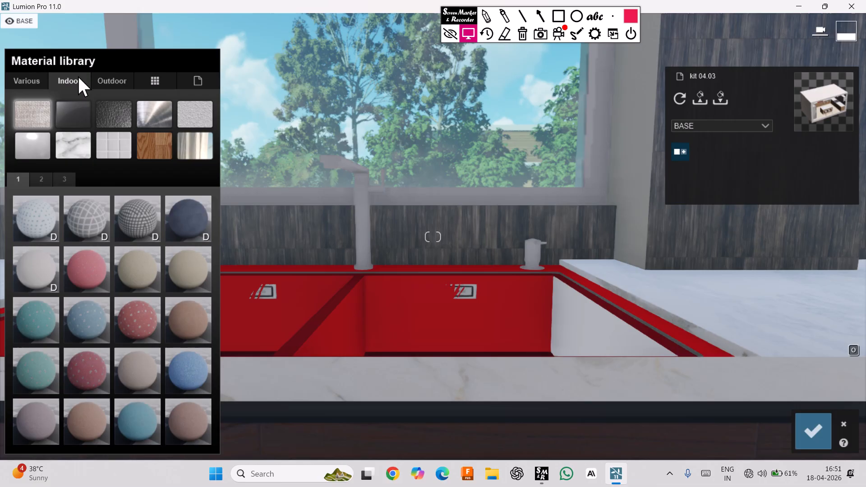
left_click(165, 118)
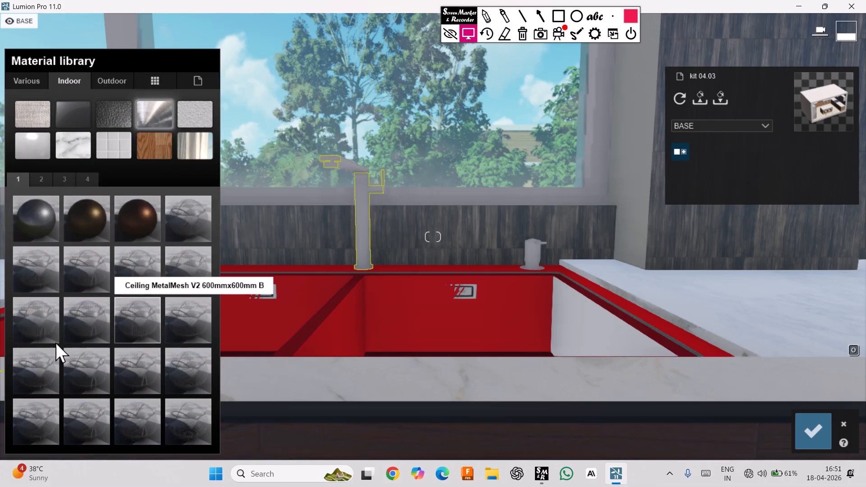
left_click(35, 182)
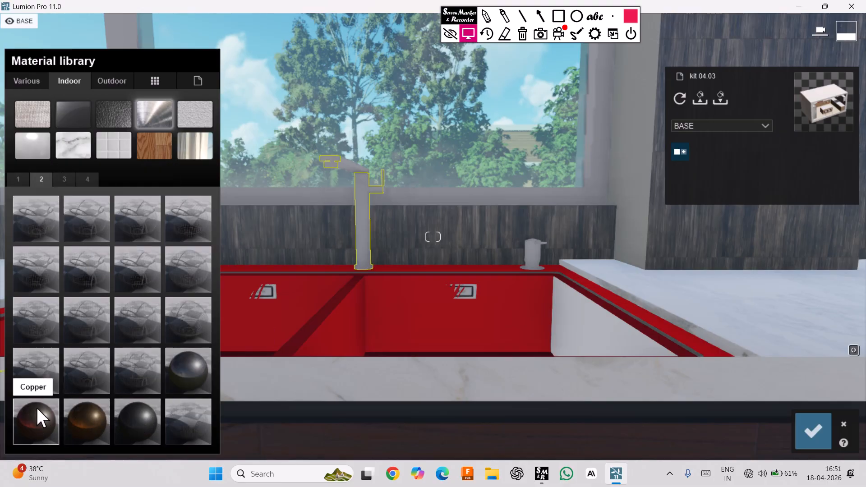
left_click(66, 179)
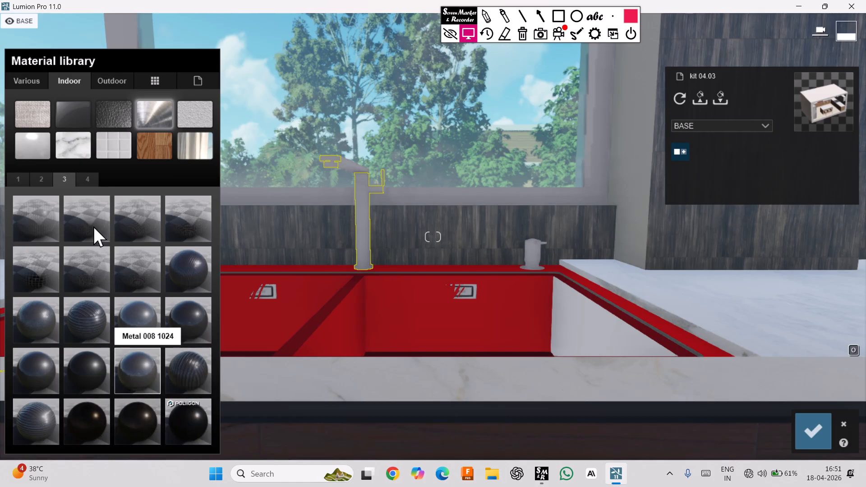
left_click(86, 179)
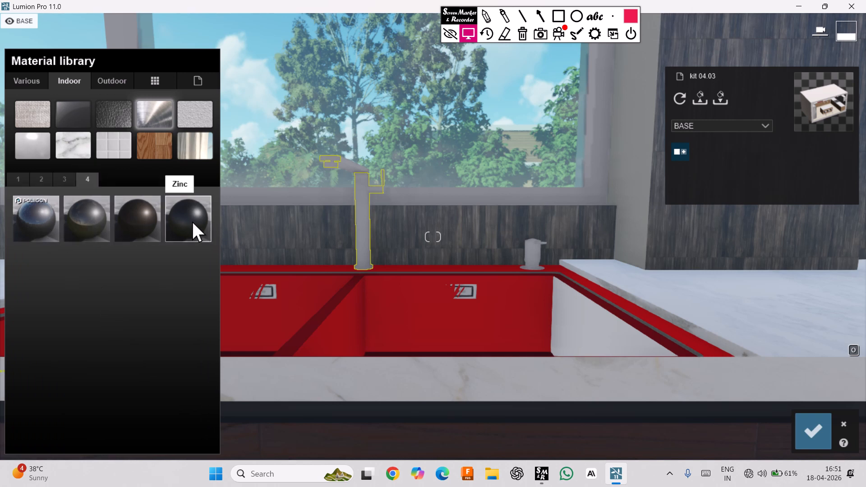
left_click(18, 176)
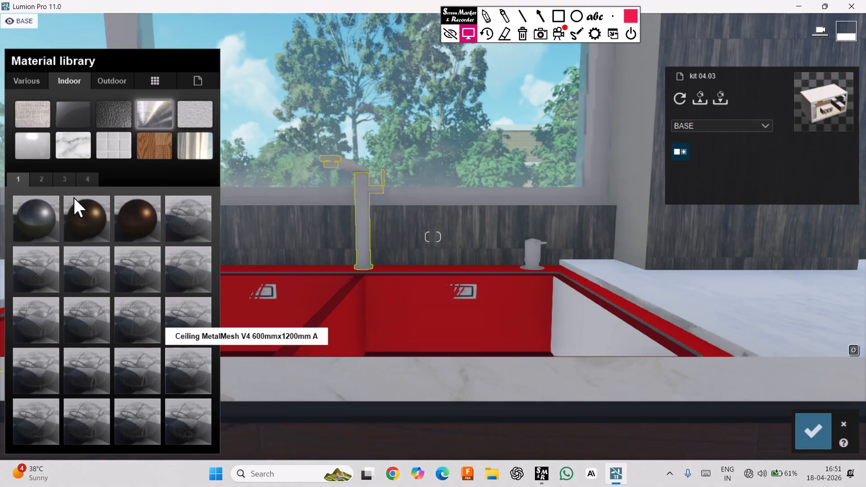
left_click(46, 180)
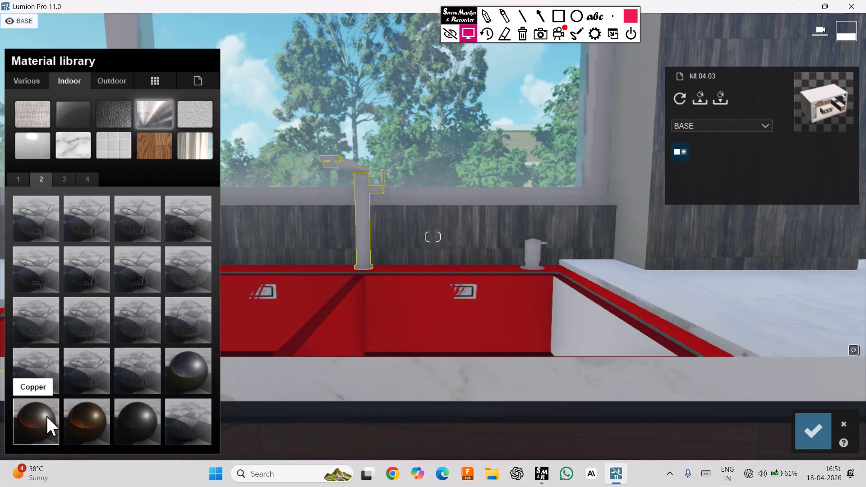
left_click(59, 180)
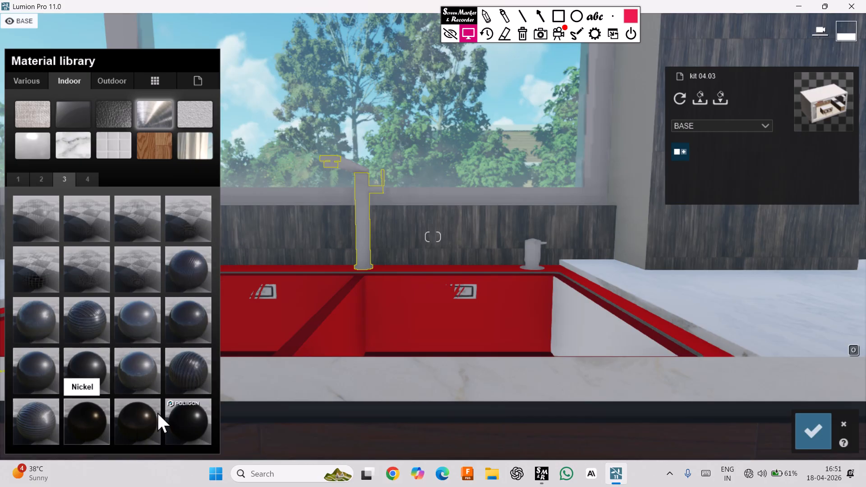
left_click(91, 178)
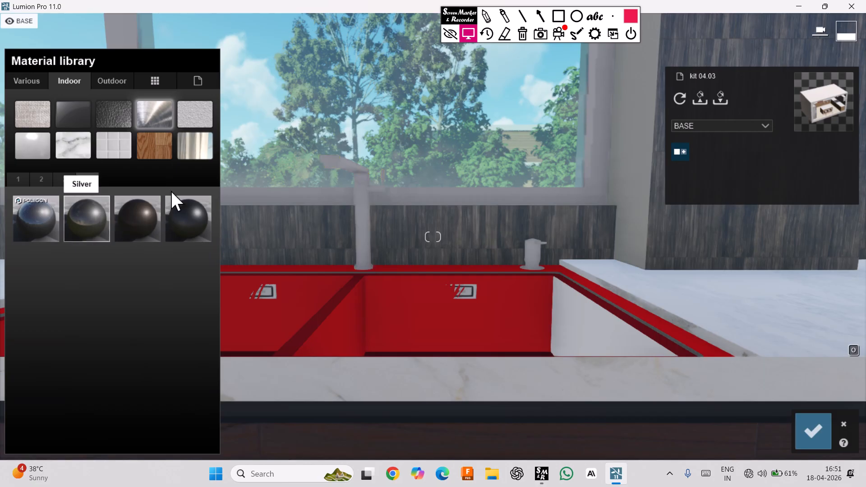
Apply the indoor metal material Silver to the faucet's spout and the soap dispenser, and save the material changes
scroll(358, 166, "up", 3)
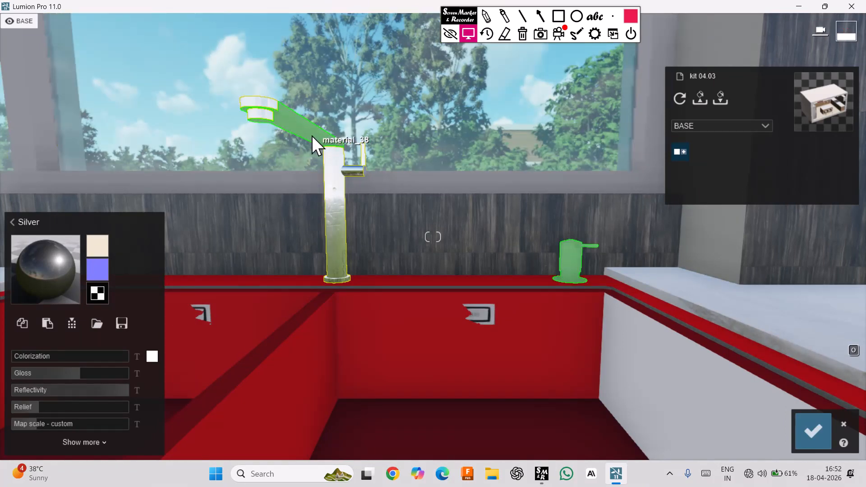
left_click(312, 137)
left_click(82, 81)
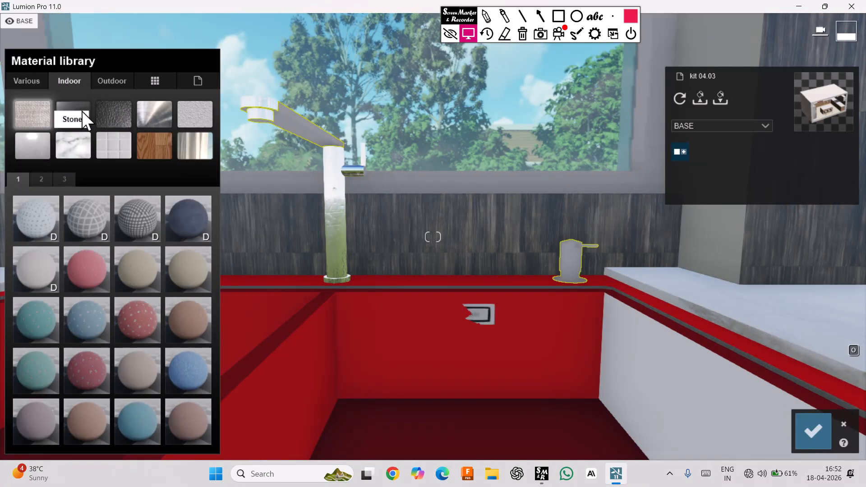
left_click(159, 113)
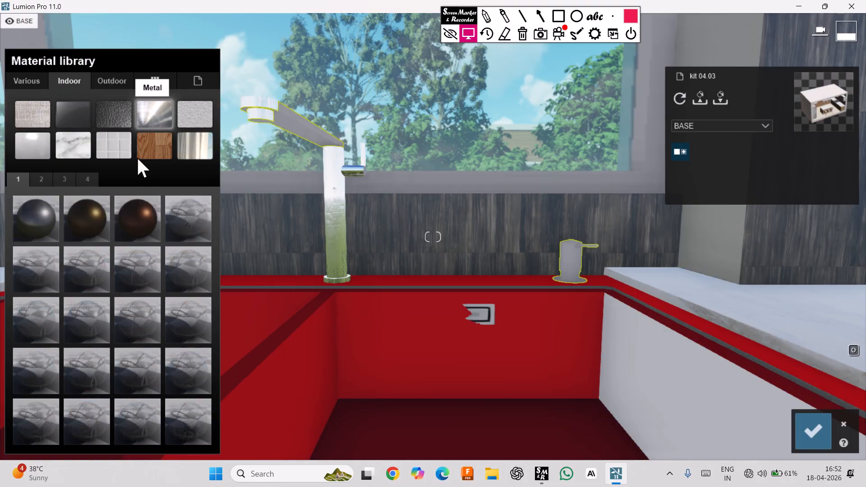
left_click(87, 178)
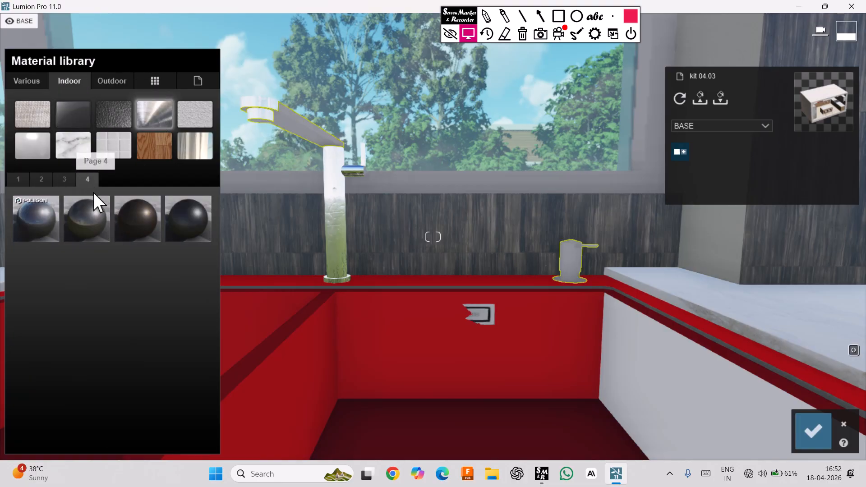
left_click(96, 219)
left_click(818, 427)
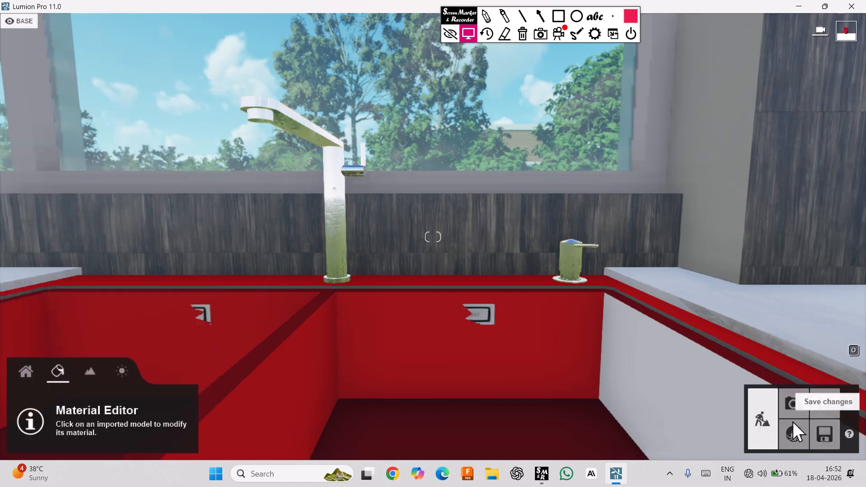
Select the inner side walls of the sink basins and look through the outdoor metal materials
right_click_drag(544, 198, 507, 217)
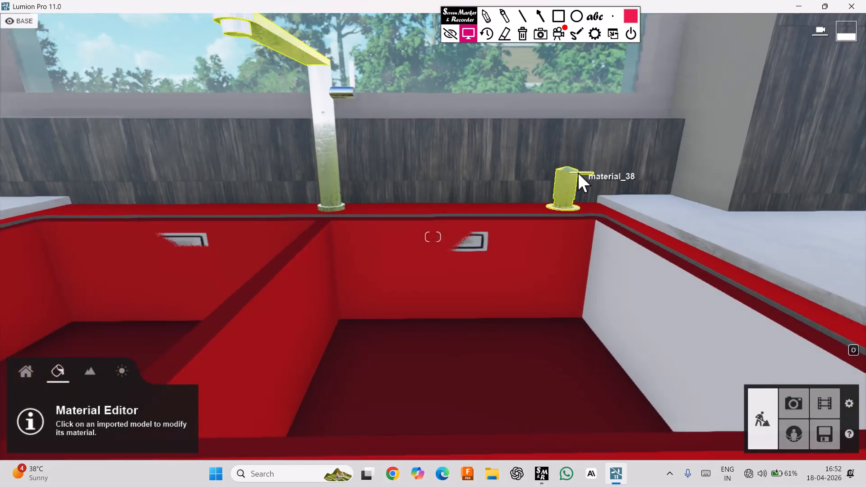
right_click_drag(291, 253, 362, 227)
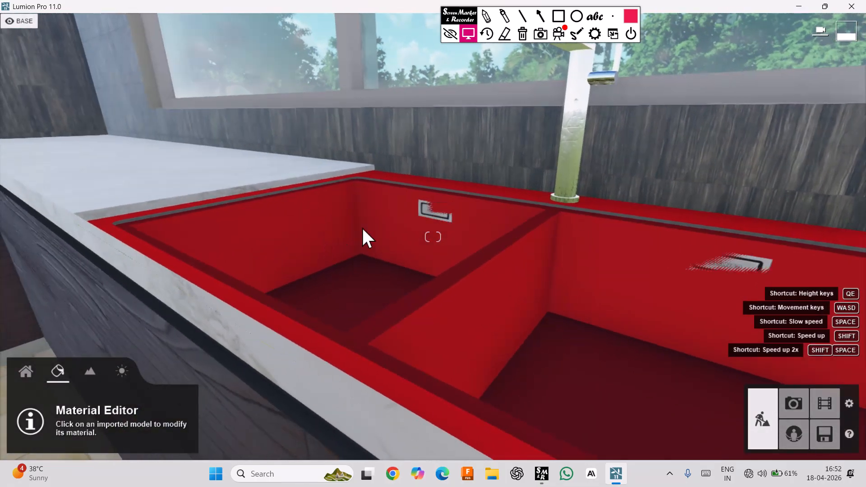
left_click(364, 224)
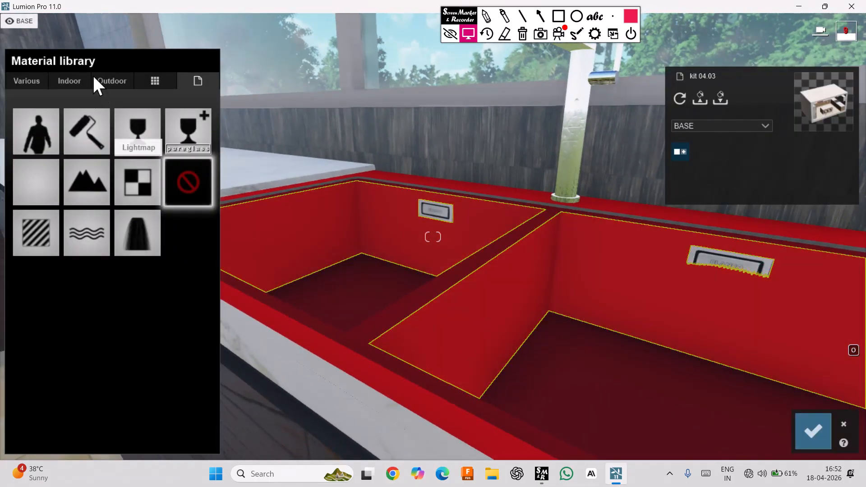
left_click(124, 81)
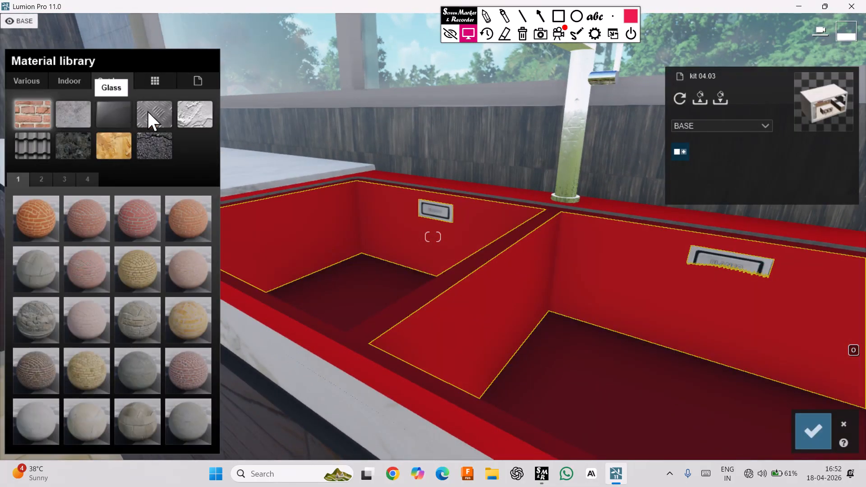
left_click(166, 126)
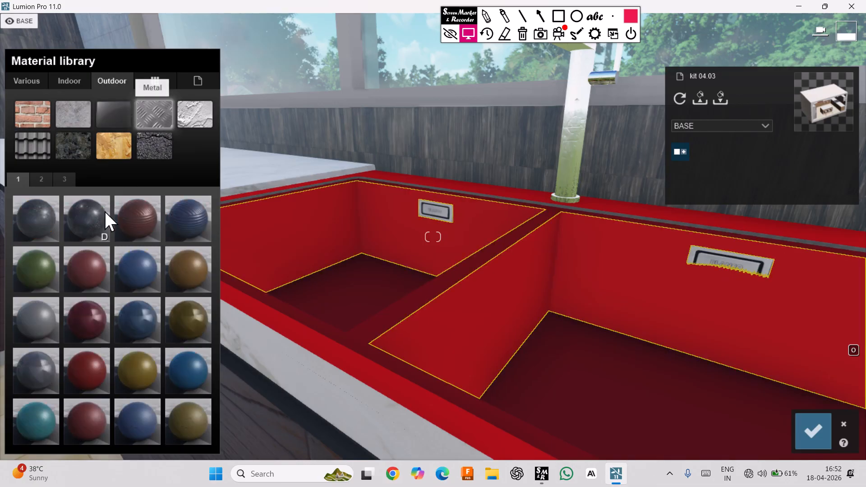
left_click(46, 182)
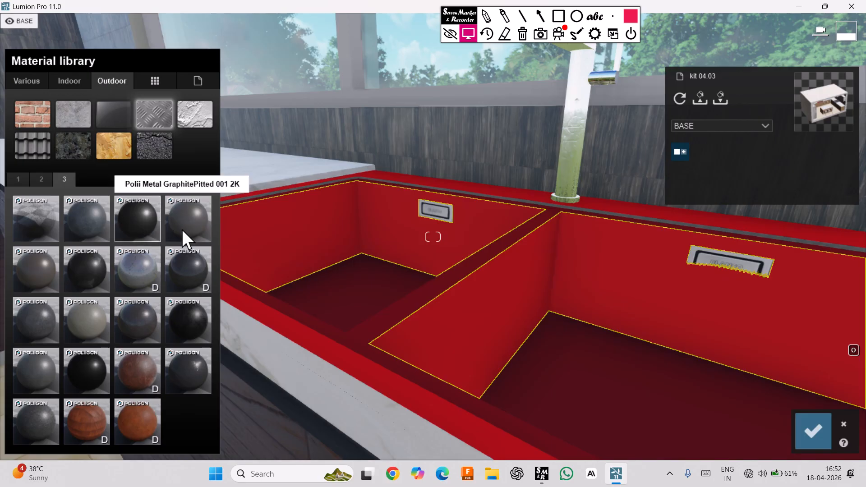
Try the indoor metal materials Zinc and Polii RainDropsAndStreaks 001 2k on the sink basins' side walls
left_click(72, 82)
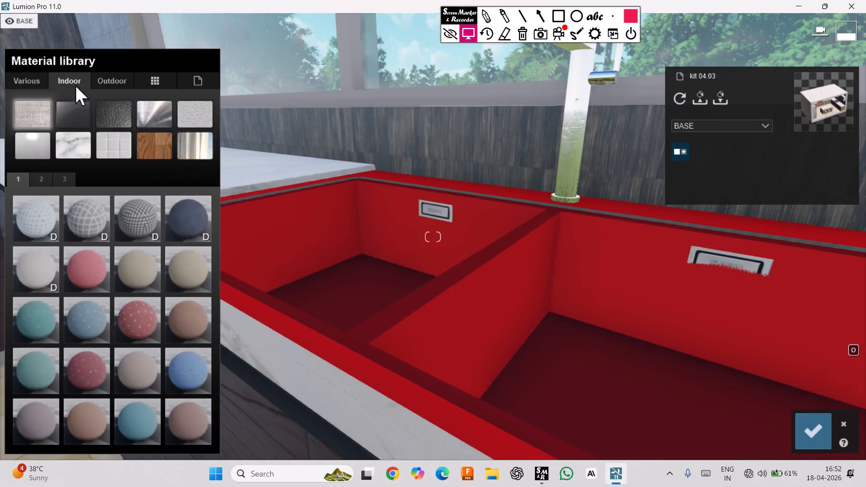
left_click(153, 117)
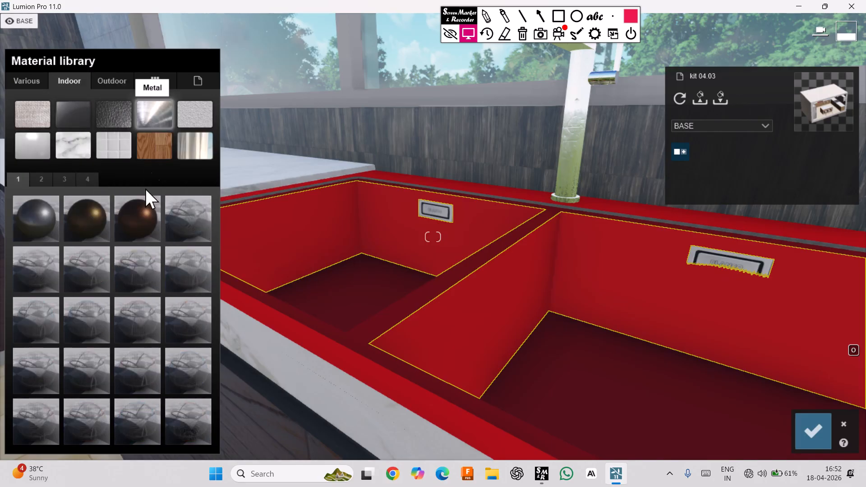
left_click(88, 180)
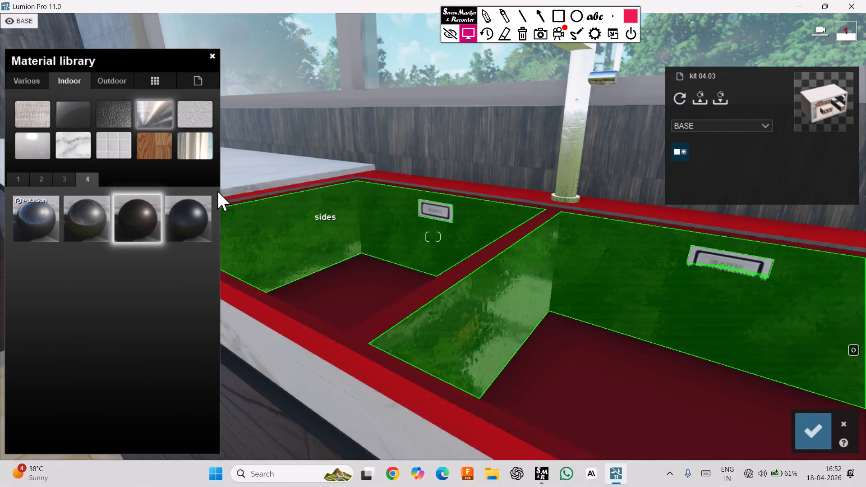
left_click(188, 210)
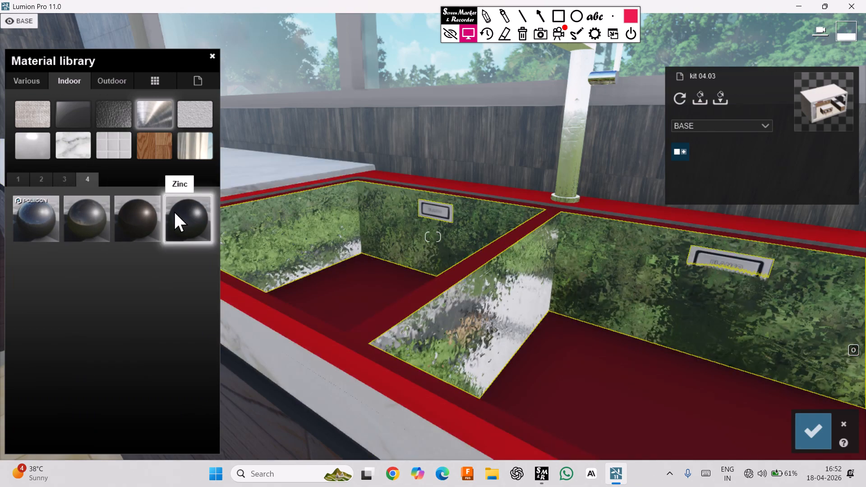
left_click(44, 216)
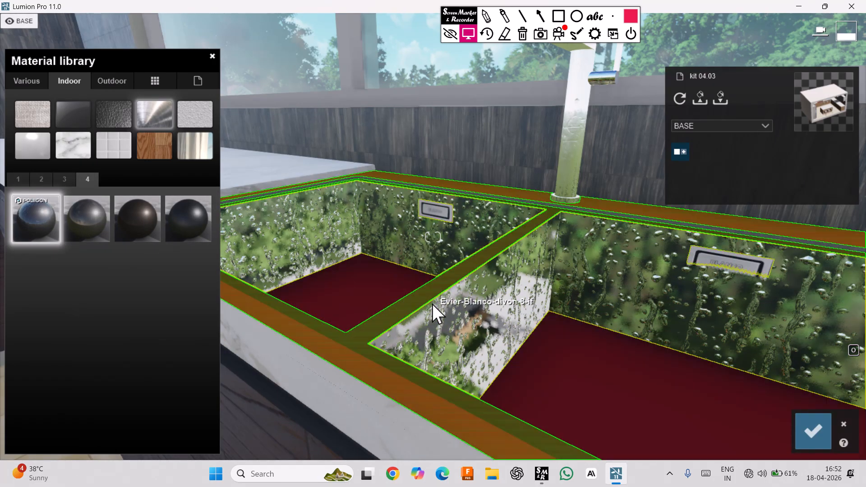
Try the indoor metal materials Metal 004 1024 and Metal 001 1024 on the sink basins' side walls
right_click_drag(432, 304, 416, 297)
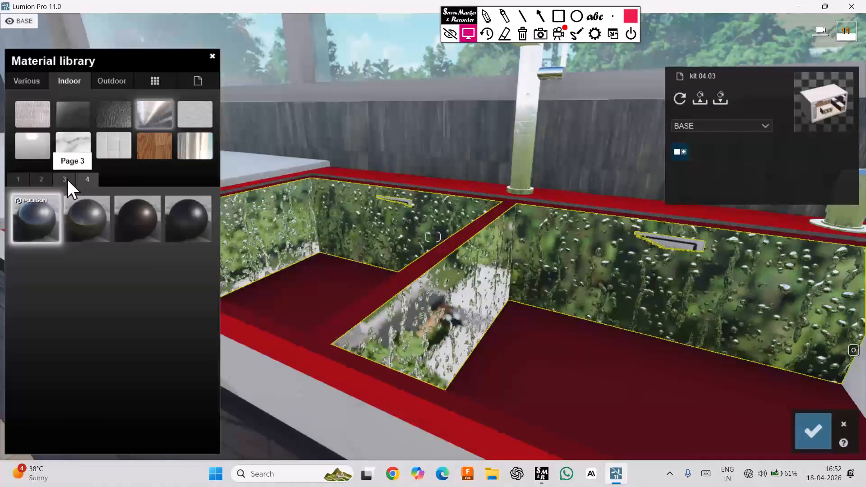
left_click(67, 180)
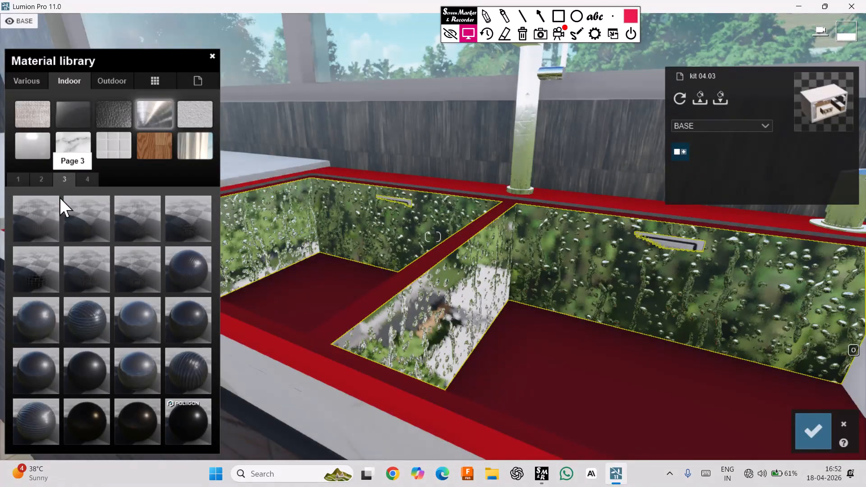
left_click(139, 321)
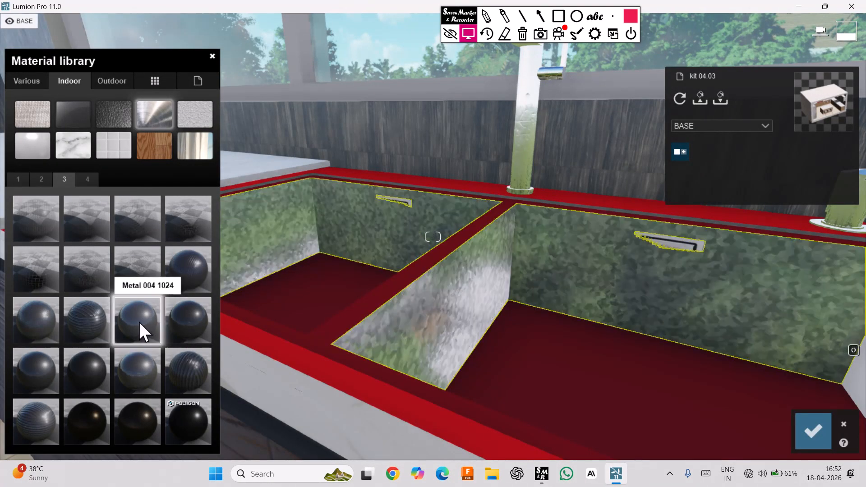
left_click(186, 253)
Examine the metal finish of the sink basins and faucet from the front, from farther back and from above
key("w")
right_click_drag(346, 300, 225, 243)
key("s")
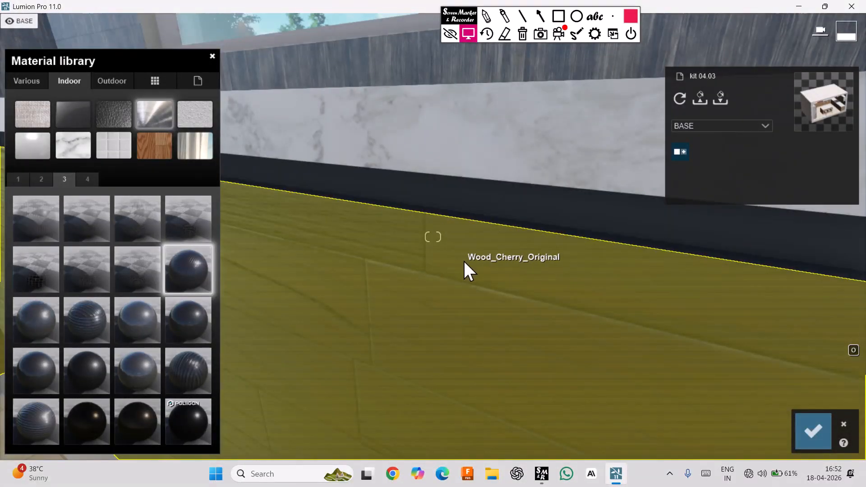
right_click_drag(467, 271, 379, 289)
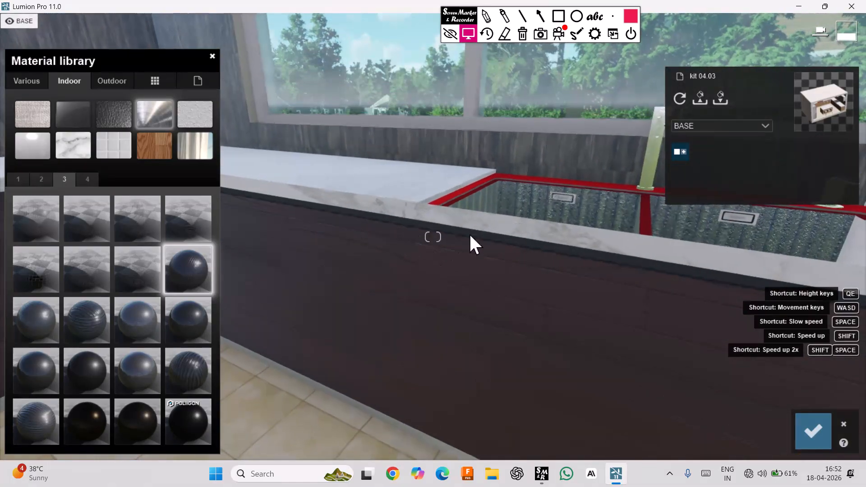
right_click_drag(573, 184, 576, 256)
scroll(550, 289, "up", 3)
scroll(575, 257, "up", 2)
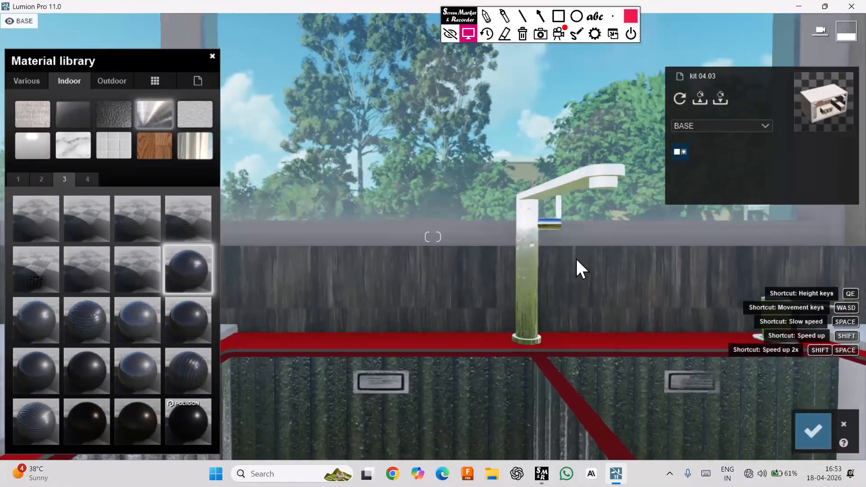
middle_click_drag(575, 257, 568, 167)
middle_click_drag(570, 206, 565, 307)
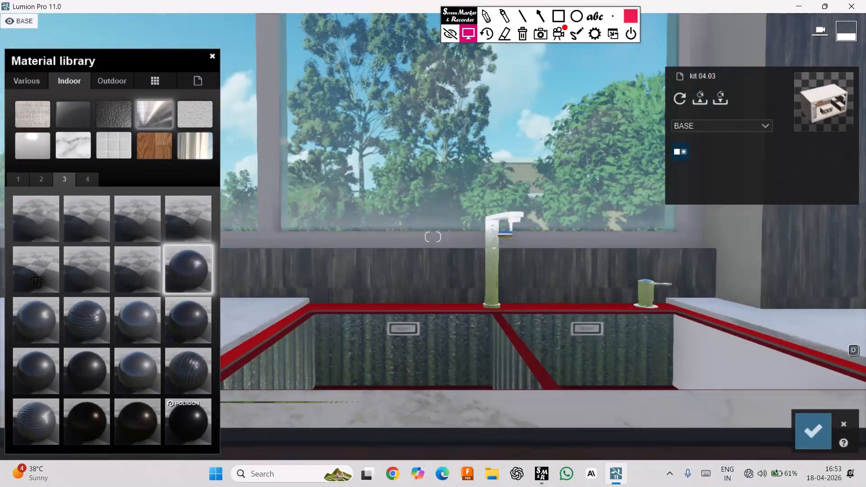
right_click_drag(567, 273, 555, 290)
scroll(571, 302, "down", 1)
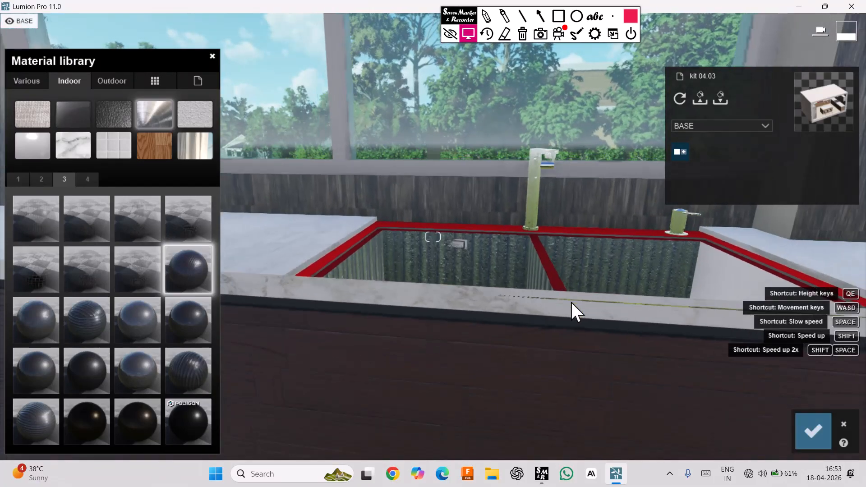
scroll(570, 300, "up", 3)
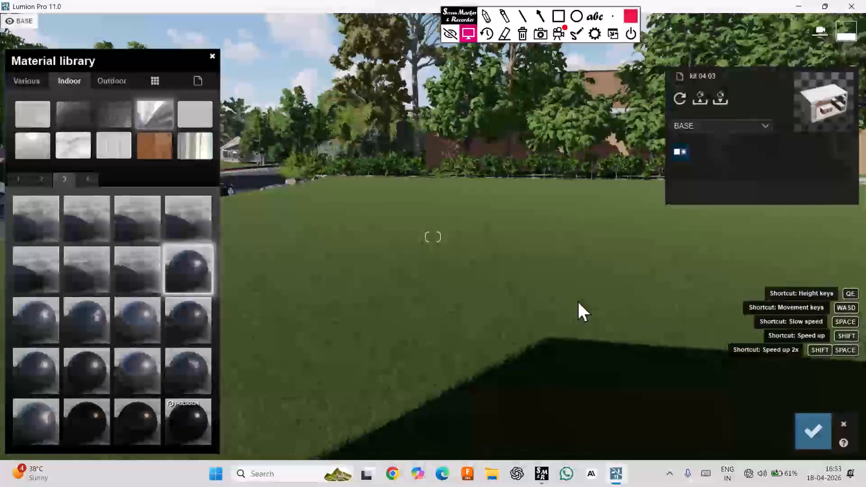
scroll(579, 304, "down", 2)
scroll(580, 303, "down", 3)
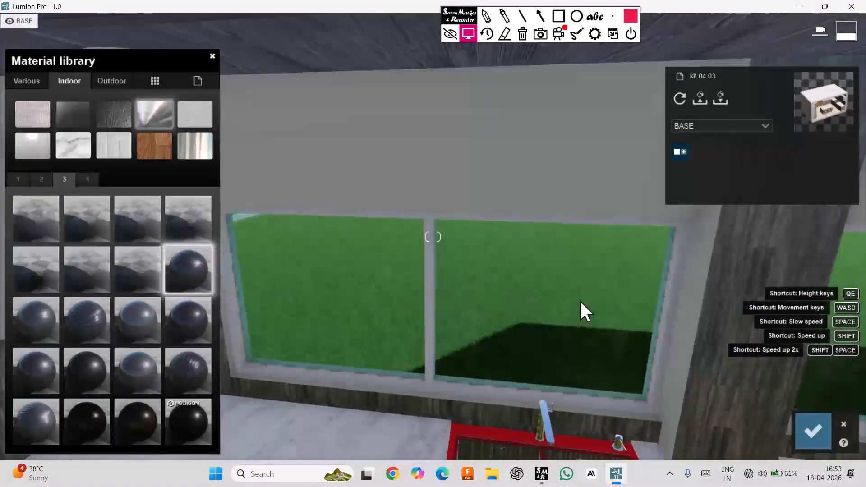
scroll(421, 226, "up", 5)
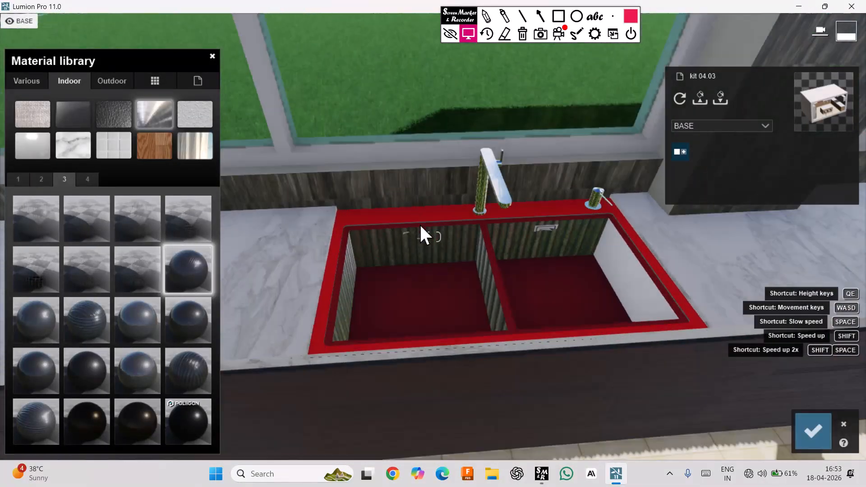
Reopen the material of the sink basins' side walls and try the indoor metal MetalMesh V6 Grid on them
left_click(466, 242)
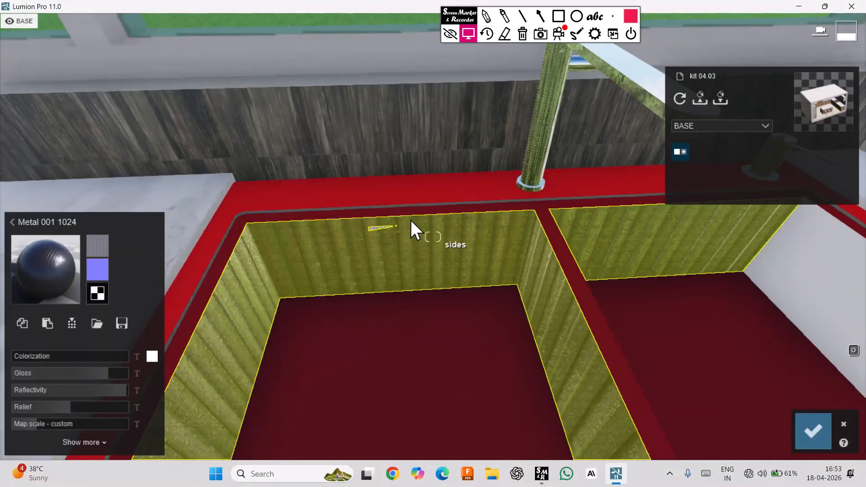
left_click(59, 250)
left_click(52, 256)
left_click(38, 265)
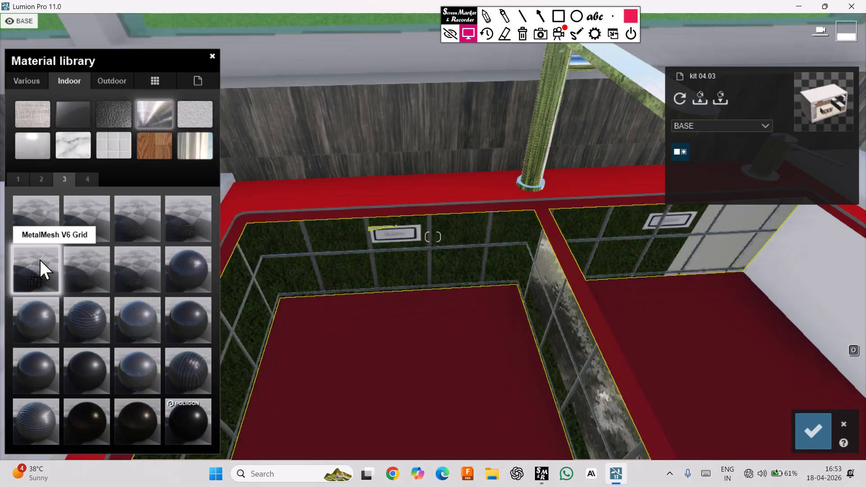
Try Silver and Polii RainDropsAndStreaks 001 2k on the basin side walls, and discard the unsaved material changes
left_click(88, 180)
left_click(128, 207)
left_click(105, 220)
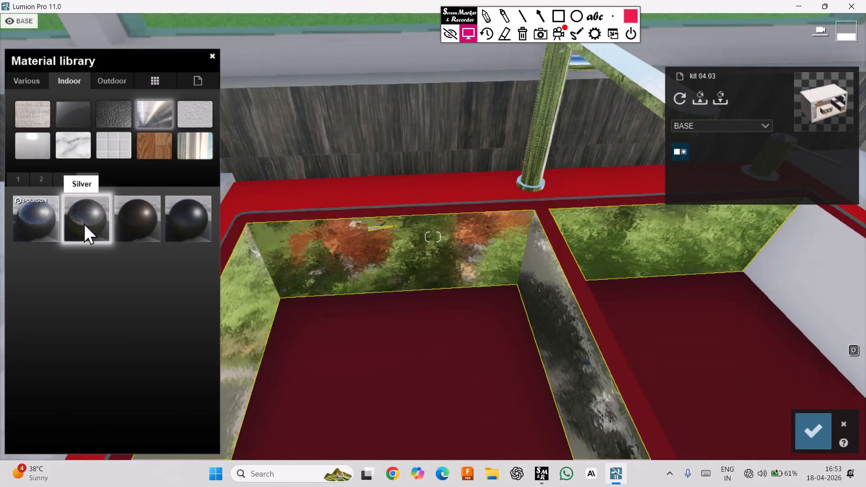
left_click(39, 224)
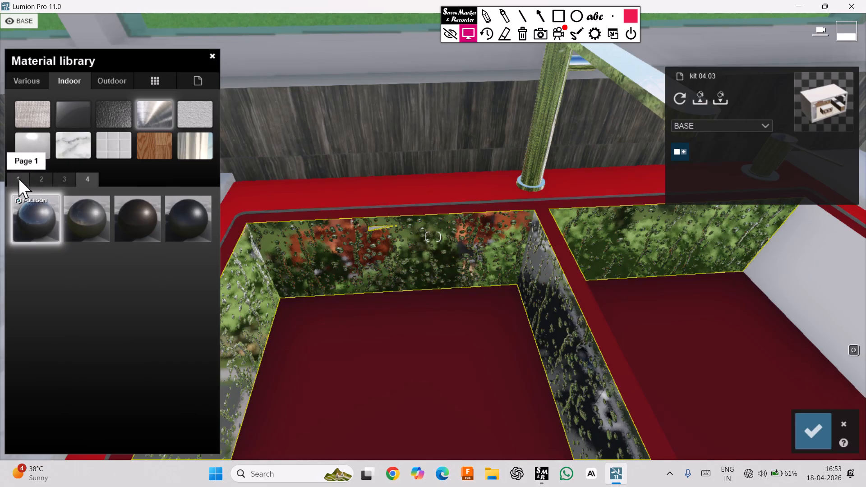
left_click(18, 177)
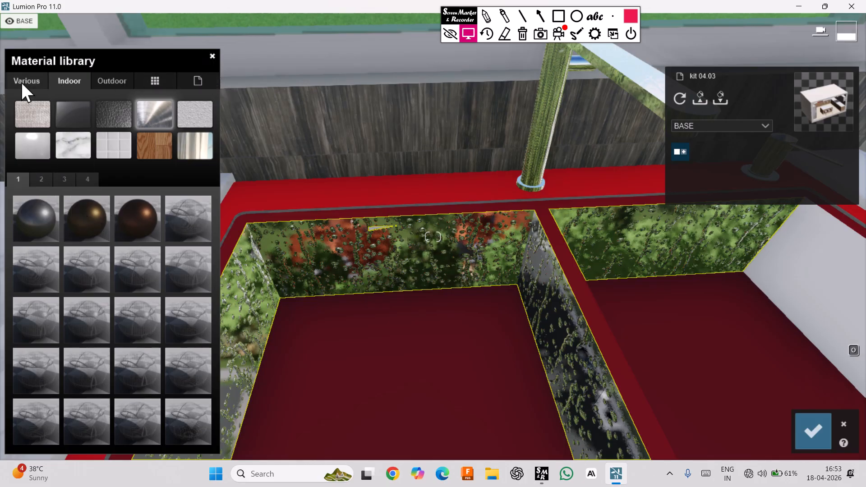
left_click(210, 57)
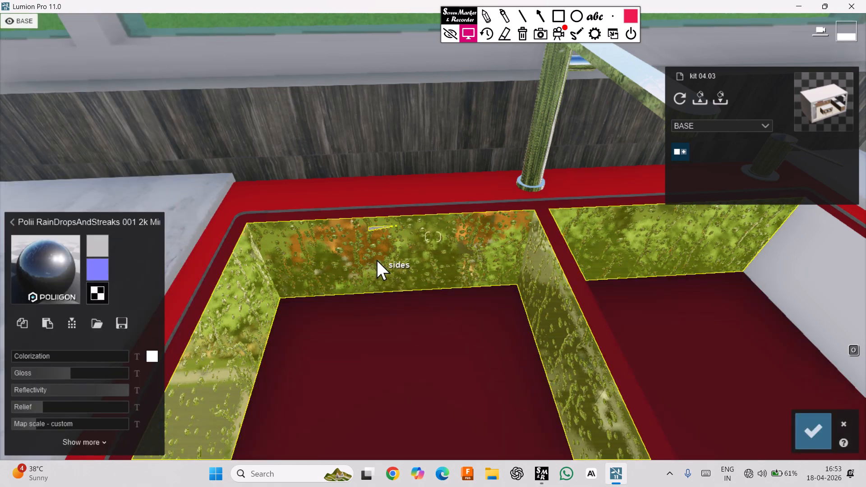
left_click(844, 424)
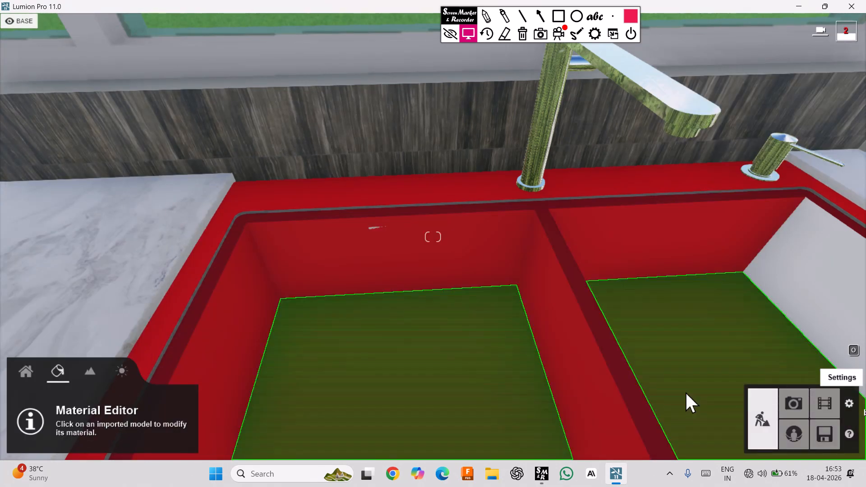
Apply the Standard material to the inner side walls of the sink basins
left_click(367, 271)
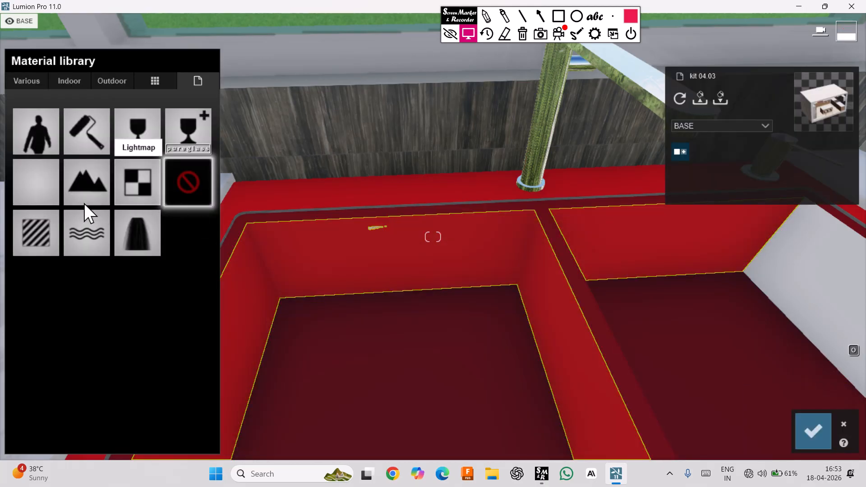
left_click(28, 228)
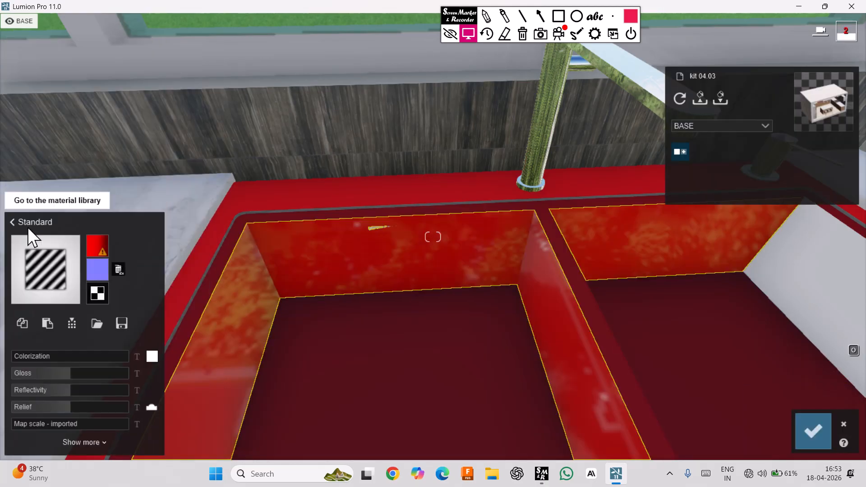
left_click(28, 227)
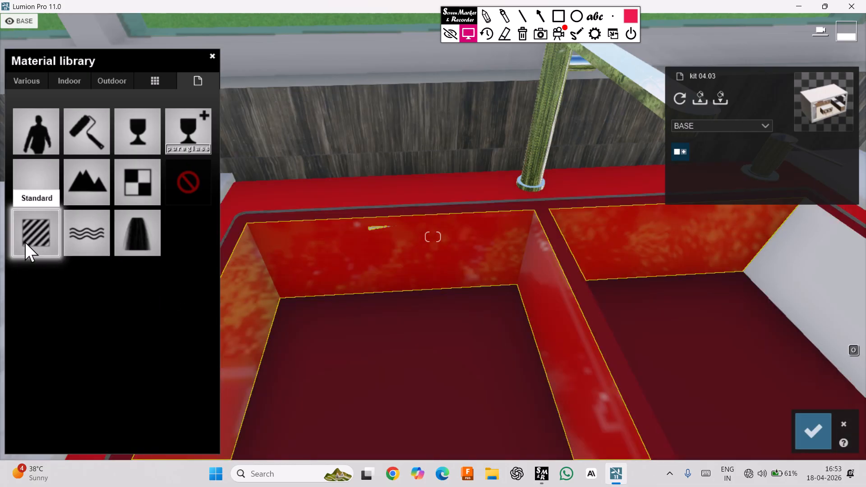
left_click(25, 242)
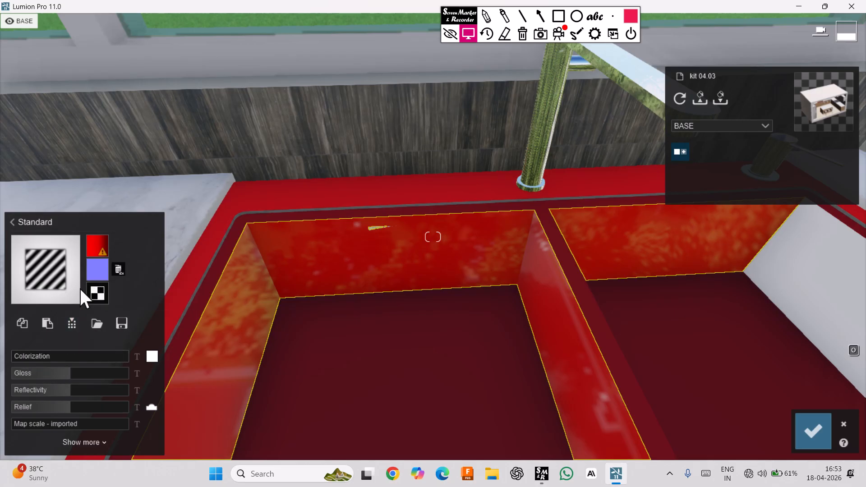
Tint the Standard material of the sink basins' side walls red, slightly lower its gloss and reflectivity, and save the material changes
left_click(104, 244)
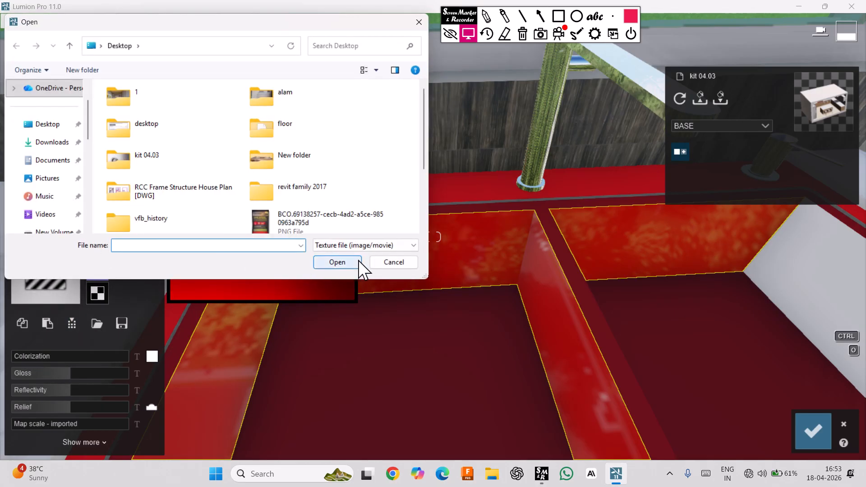
left_click(398, 264)
left_click(151, 358)
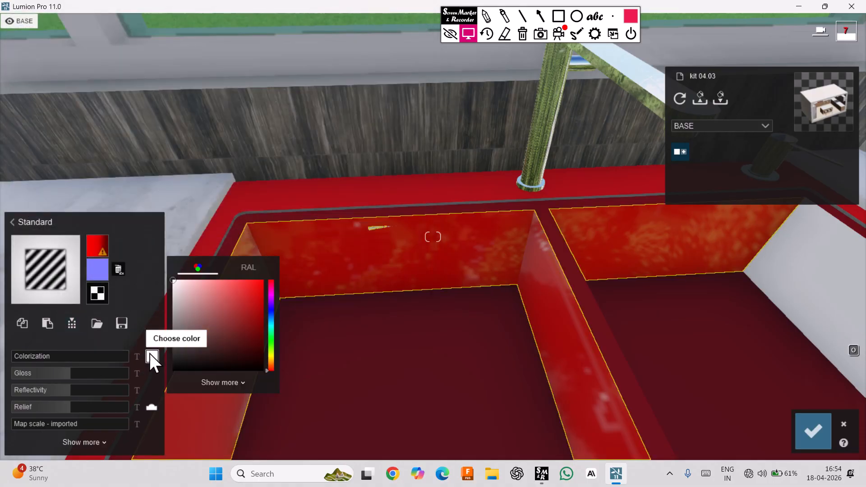
left_click(262, 281)
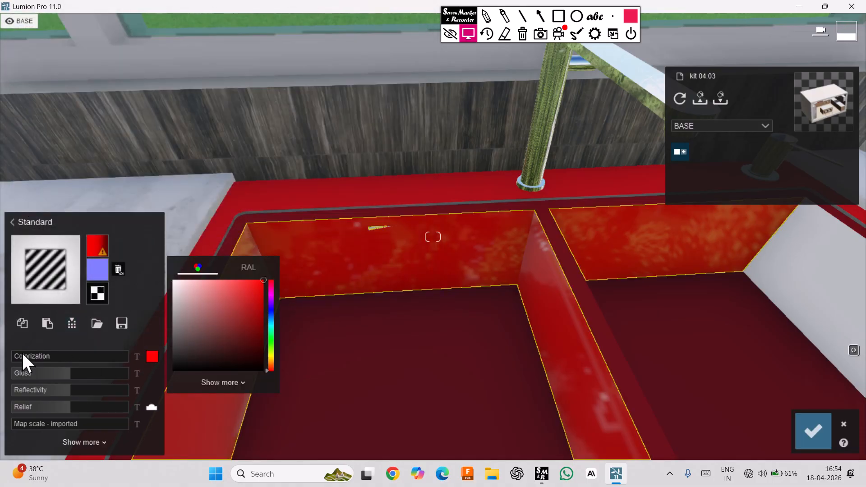
mouse_move(22, 356)
left_mouse_down()
mouse_move(44, 356)
mouse_move(47, 373)
mouse_move(64, 374)
mouse_move(49, 389)
mouse_move(64, 389)
mouse_move(43, 390)
mouse_move(136, 391)
mouse_move(67, 391)
left_mouse_up()
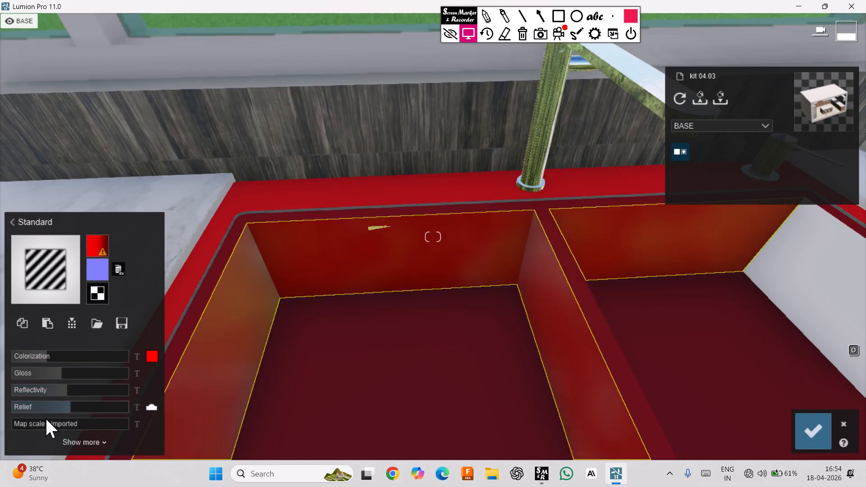
left_click(816, 432)
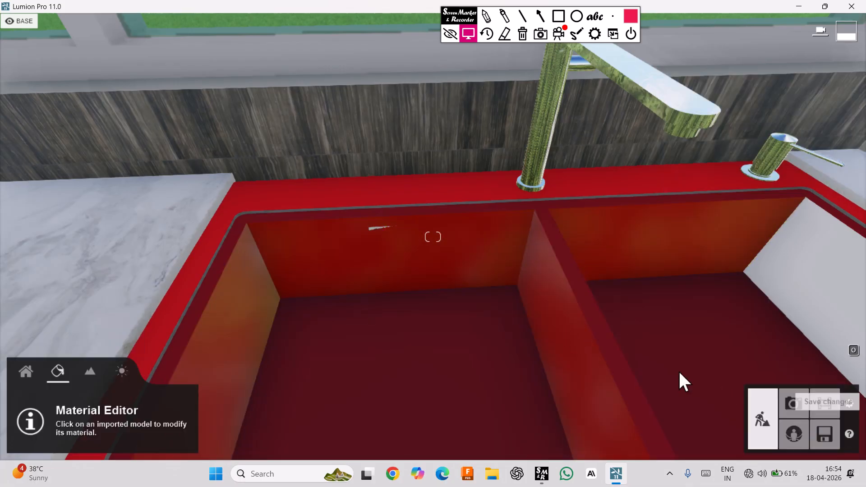
Apply the Standard material to the black glass surface of the cooktop and close the material editing
scroll(401, 263, "down", 5)
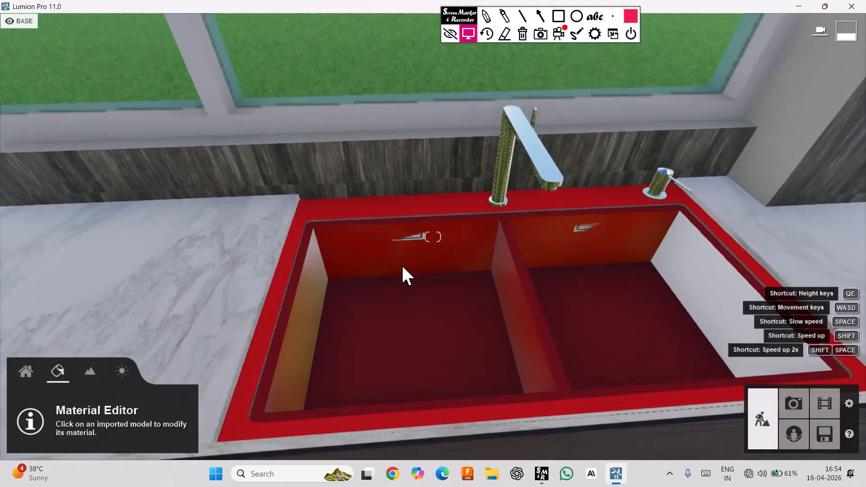
right_click_drag(401, 263, 474, 226)
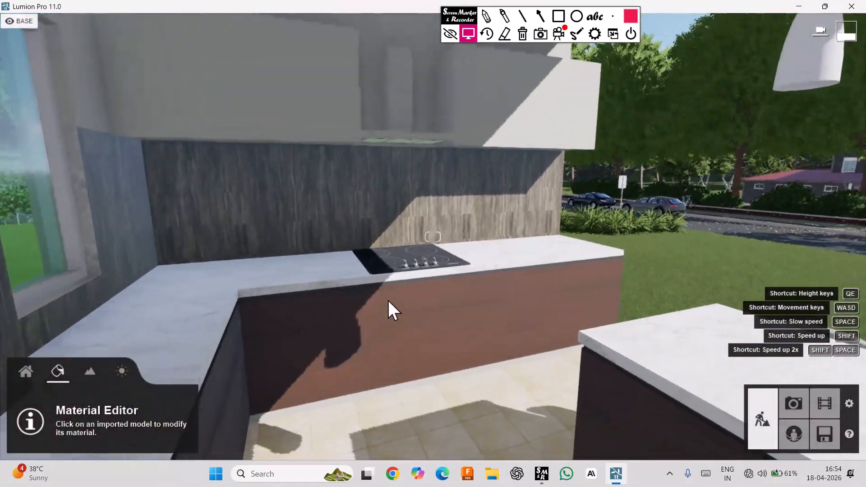
right_click_drag(388, 300, 382, 298)
scroll(383, 293, "up", 5)
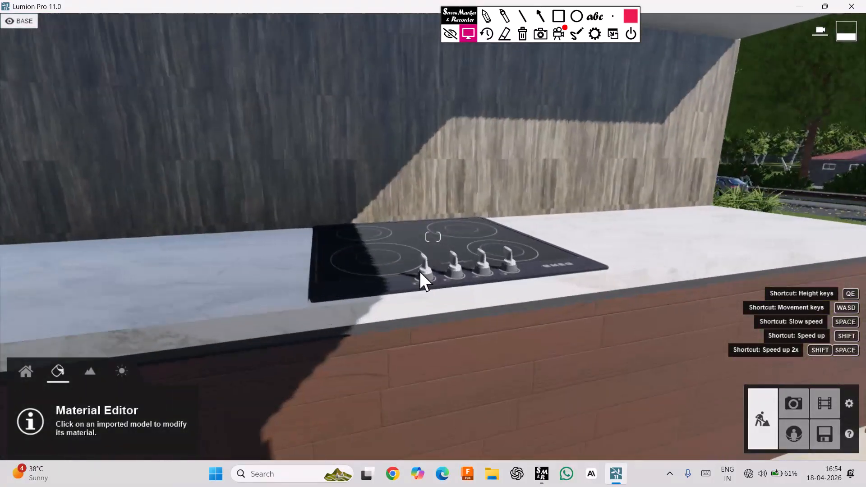
left_click(442, 251)
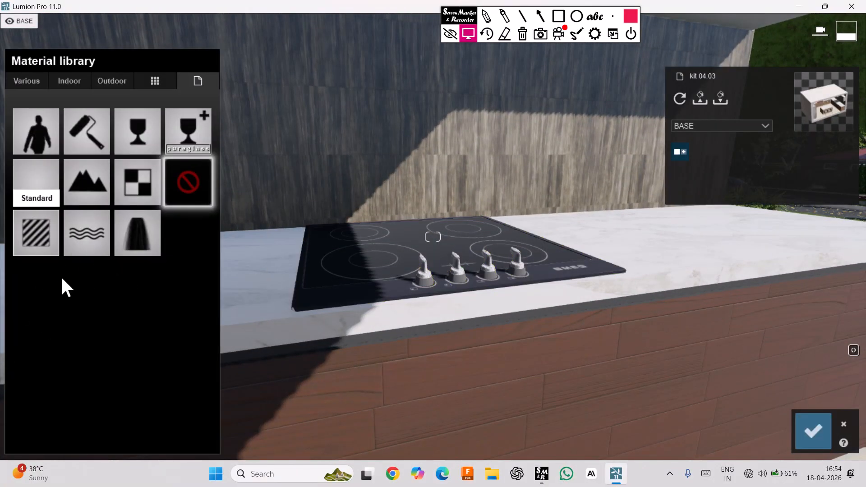
left_click(34, 230)
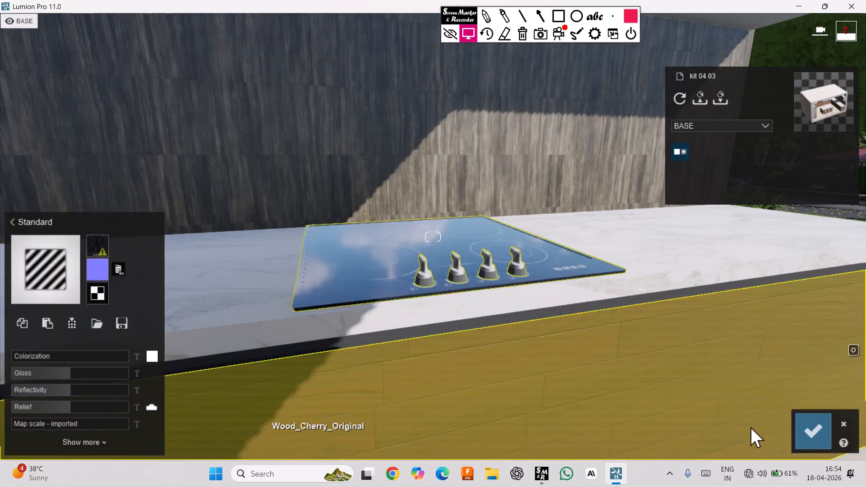
left_click(843, 424)
Try the indoor metal Bronze on the upper parts of the cooktop knobs, apply Brass instead, and save the change
right_click_drag(491, 375, 501, 375)
right_click_drag(401, 316, 432, 327)
scroll(214, 214, "up", 2)
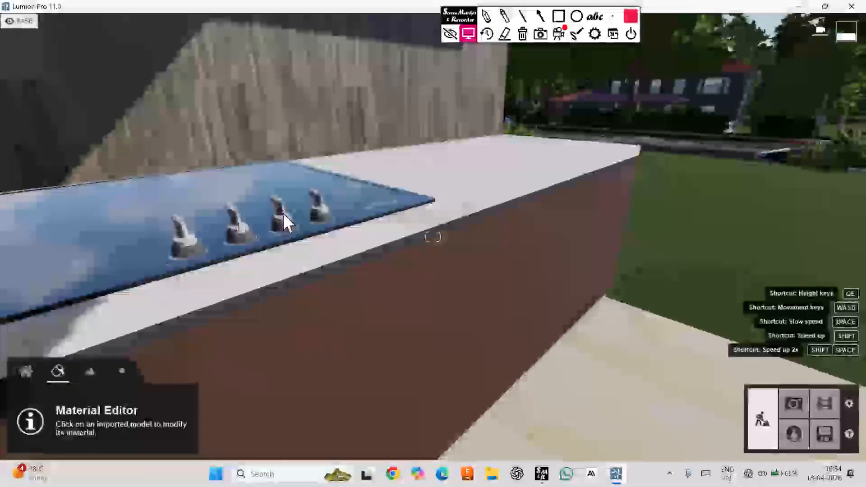
right_click_drag(338, 229, 309, 215)
scroll(375, 239, "up", 3)
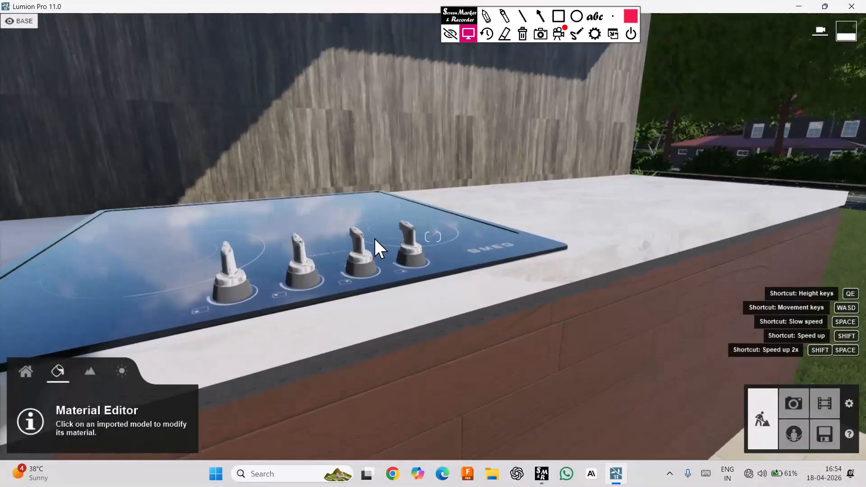
left_click(412, 233)
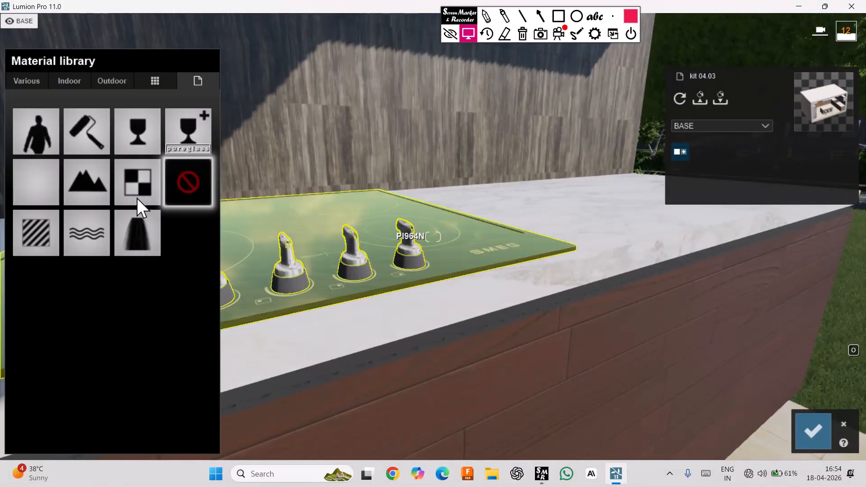
left_click(80, 82)
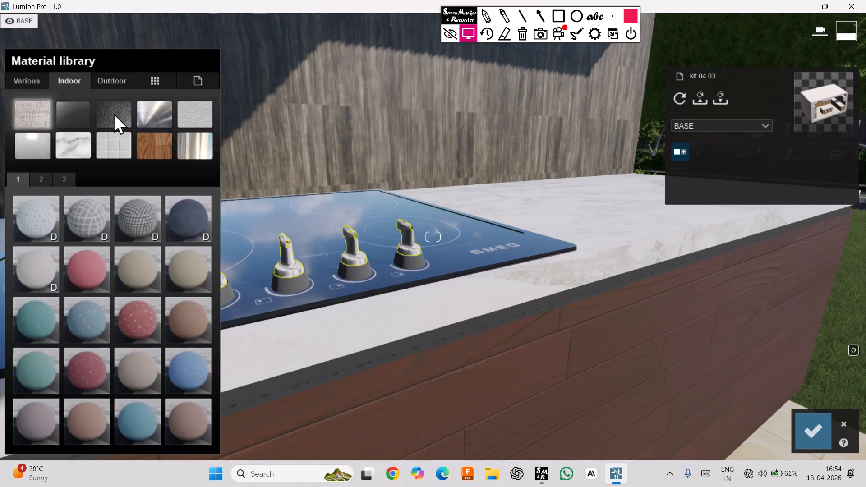
left_click(157, 117)
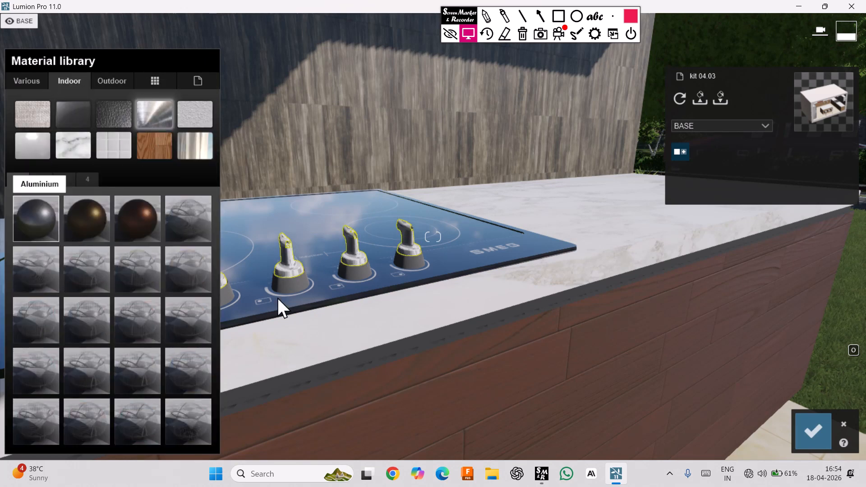
left_click(127, 205)
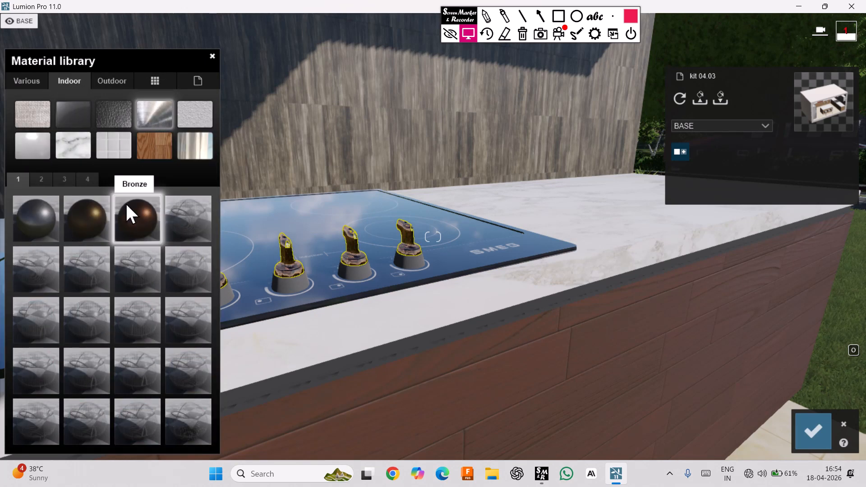
left_click(86, 216)
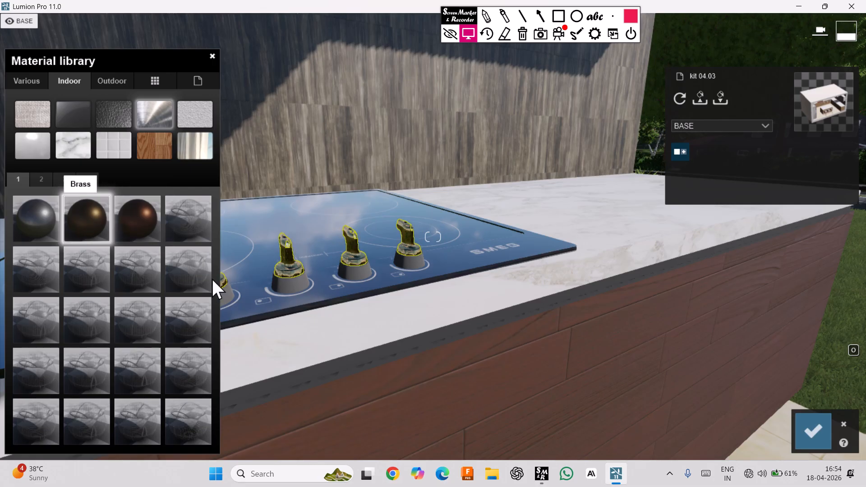
left_click(812, 424)
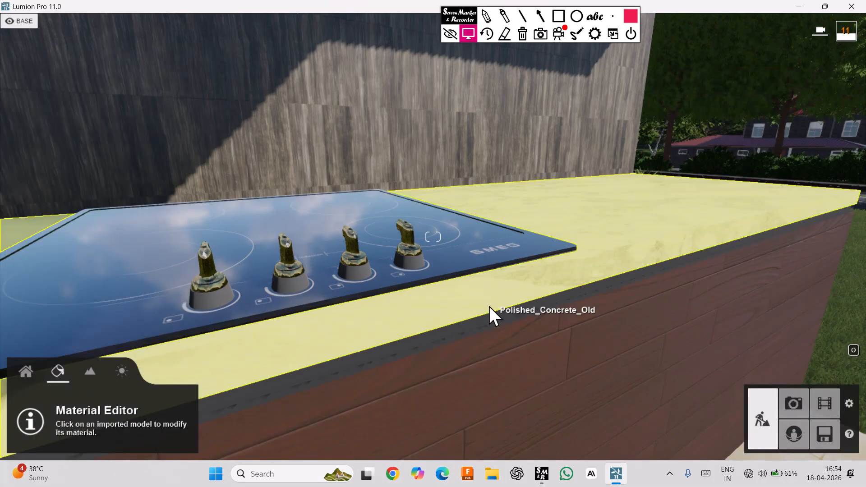
Browse the indoor plastics and apply Linoleum 004 1024 to the bases of the cooktop knobs
right_click_drag(443, 339, 487, 341)
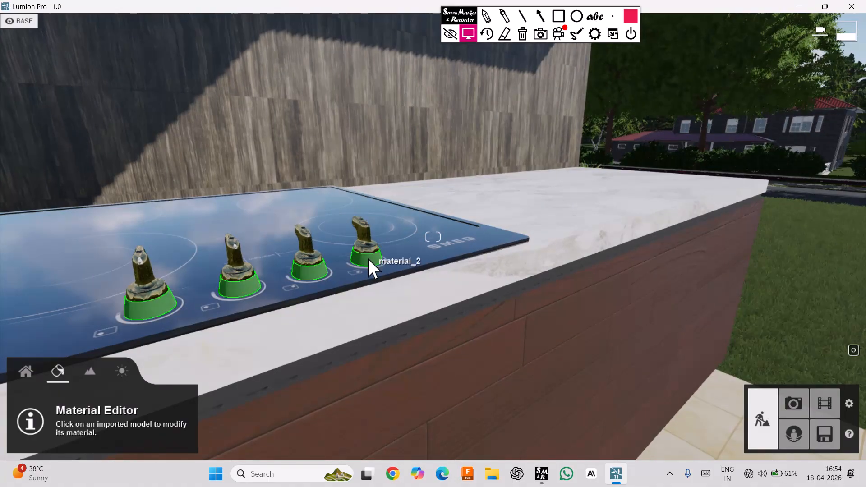
left_click(368, 259)
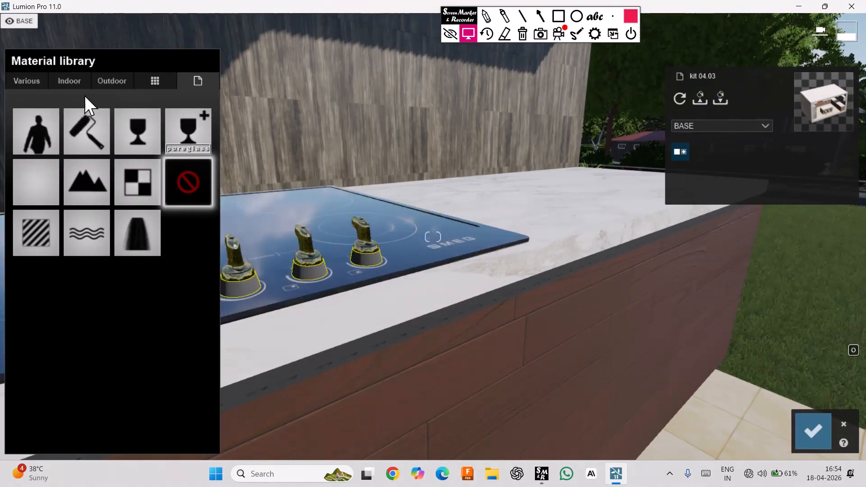
left_click(77, 77)
left_click(32, 146)
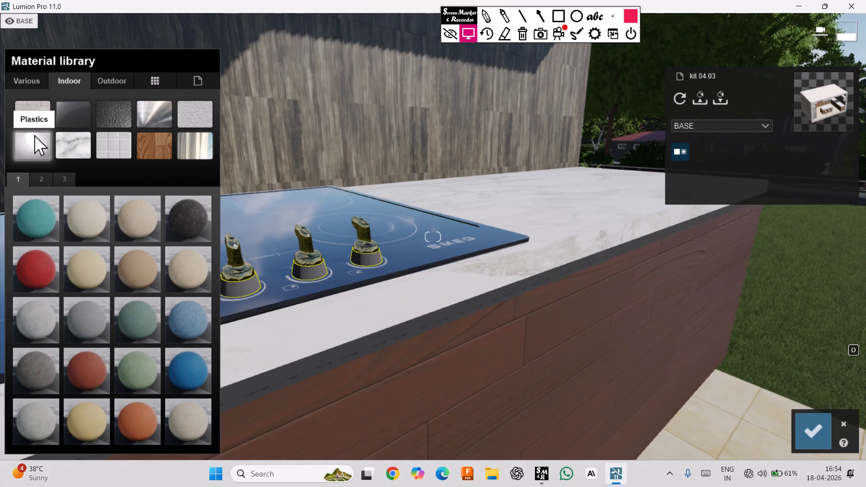
left_click(37, 180)
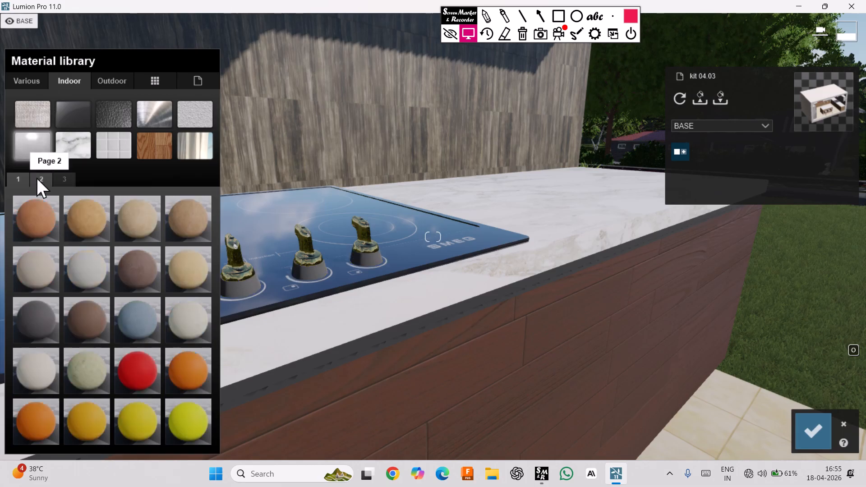
left_click(69, 180)
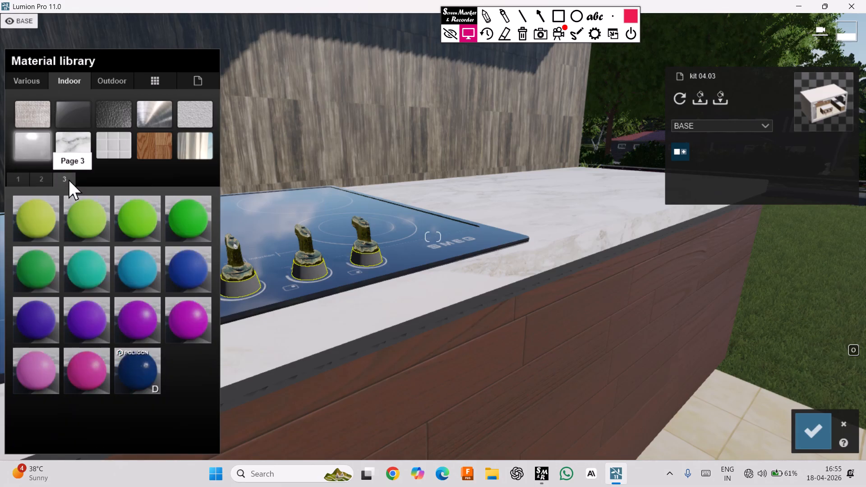
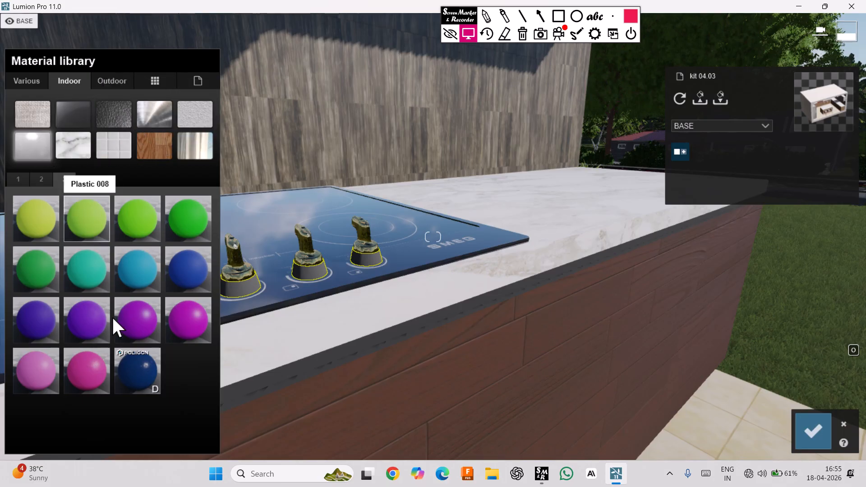
left_click(48, 175)
left_click(58, 176)
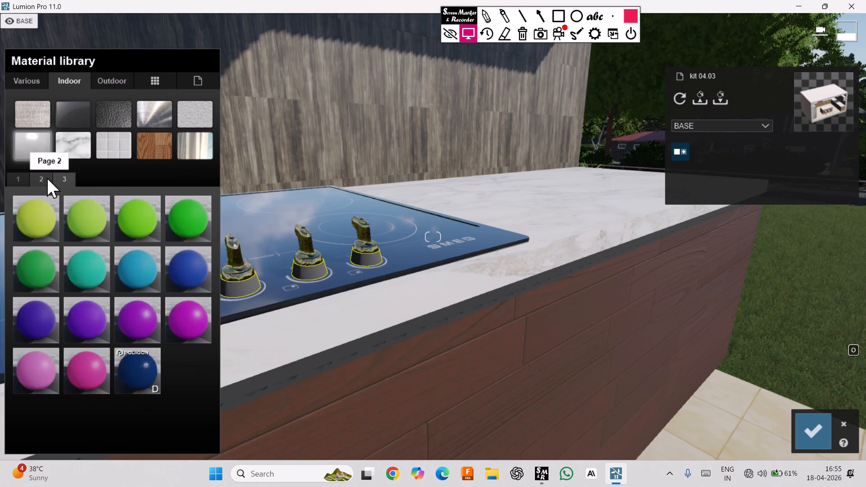
left_click(30, 180)
left_click(20, 179)
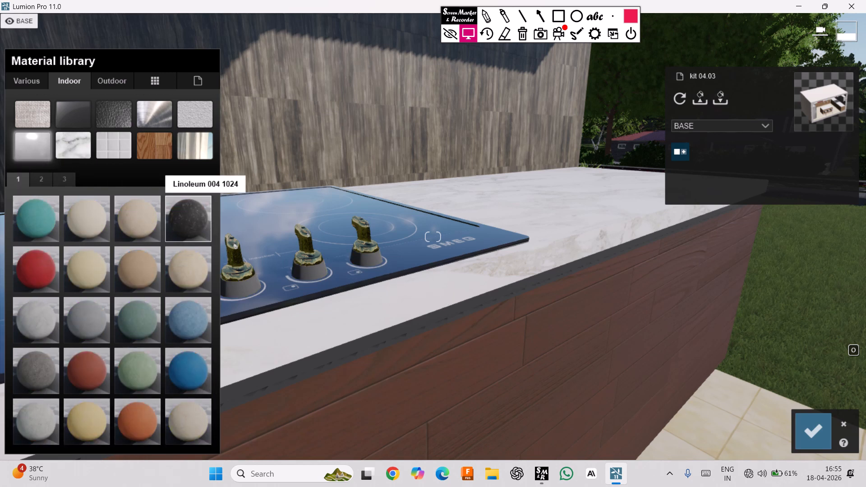
left_click(188, 219)
Examine the materials of the cooktop knobs and their bases up close
mouse_move(388, 272)
right_mouse_down()
mouse_move(447, 289)
mouse_move(383, 272)
right_mouse_up()
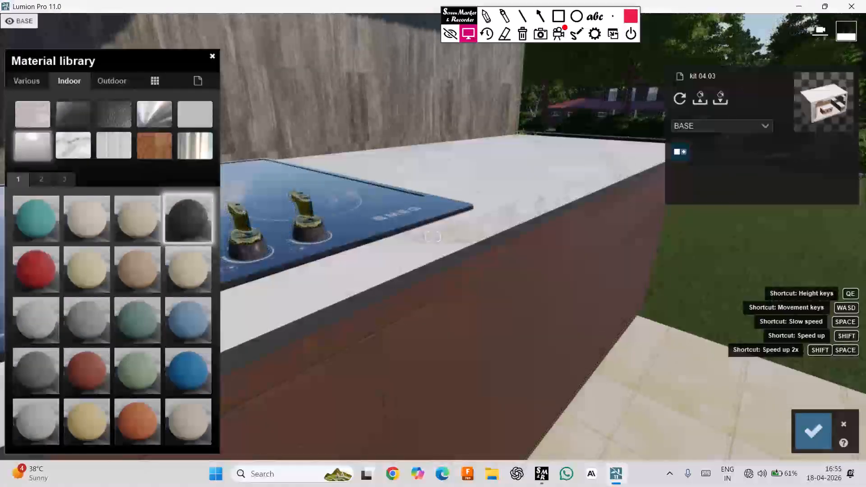
right_click_drag(447, 266, 412, 262)
scroll(412, 262, "up", 2)
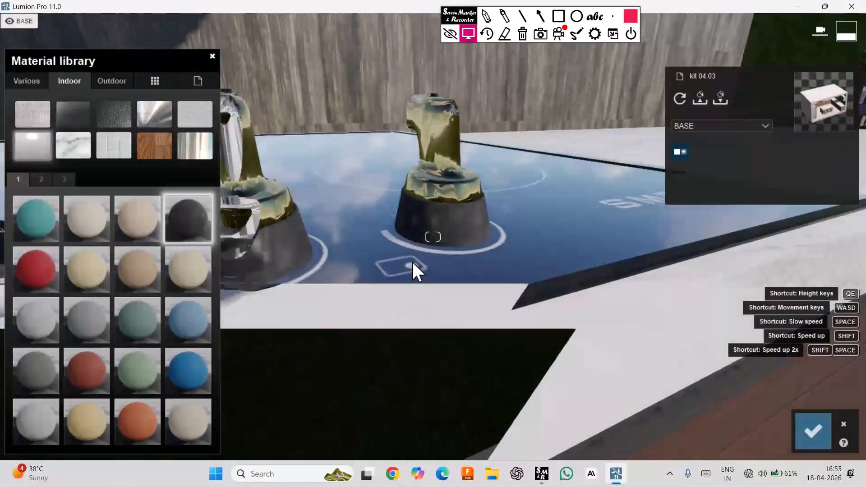
scroll(412, 262, "up", 3)
mouse_move(414, 260)
right_mouse_down()
mouse_move(411, 253)
mouse_move(414, 260)
right_mouse_up()
scroll(414, 261, "up", 5)
scroll(413, 259, "up", 6)
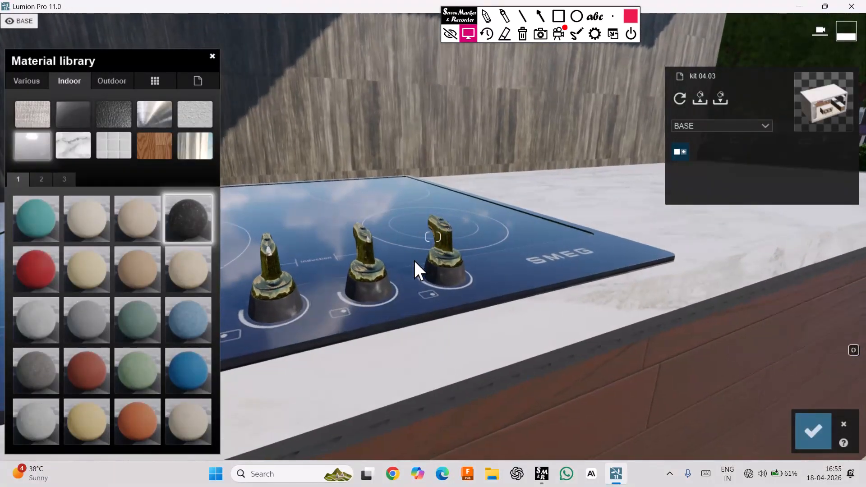
scroll(414, 259, "down", 4)
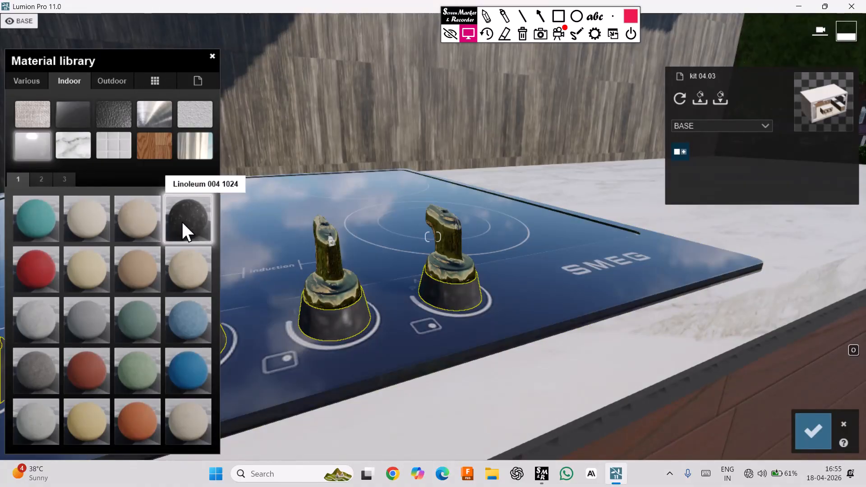
Apply Linoleum 004 1024 to the knob bases, adjust it to black colorization 0.4, lower gloss and reflectivity 0.4, and save the change
left_click(182, 222)
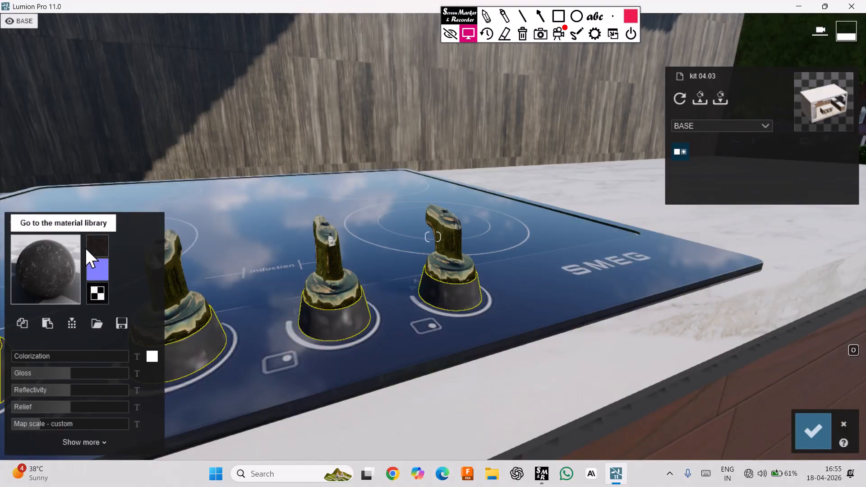
mouse_move(95, 251)
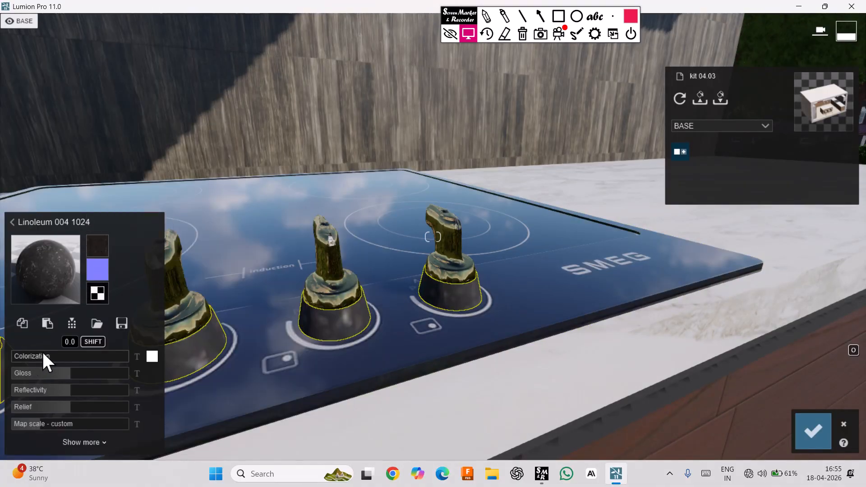
left_click(148, 353)
left_click_drag(185, 301, 280, 358)
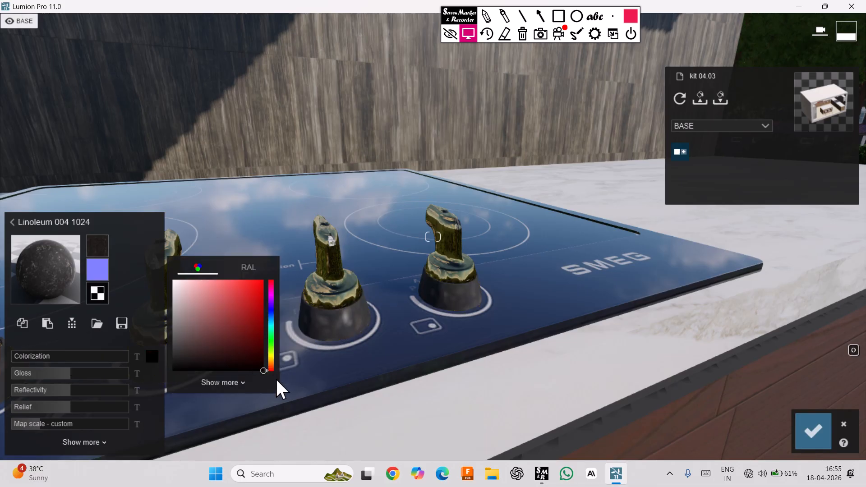
left_click(37, 357)
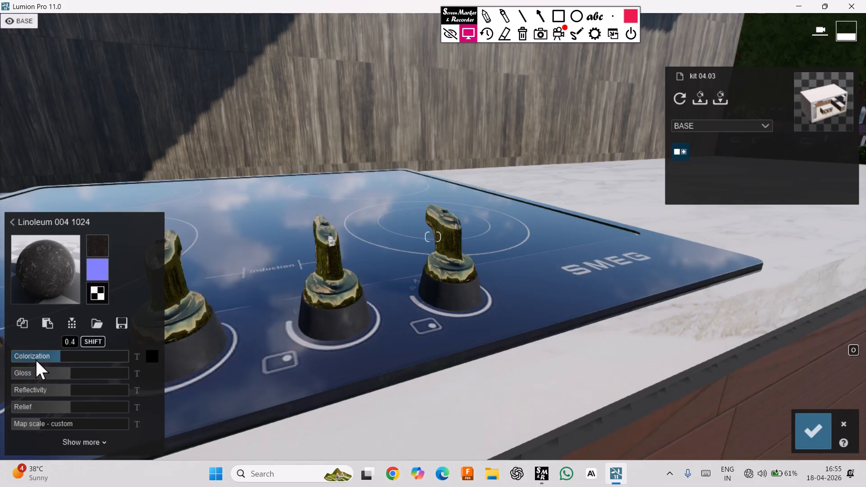
left_click_drag(55, 371, 34, 386)
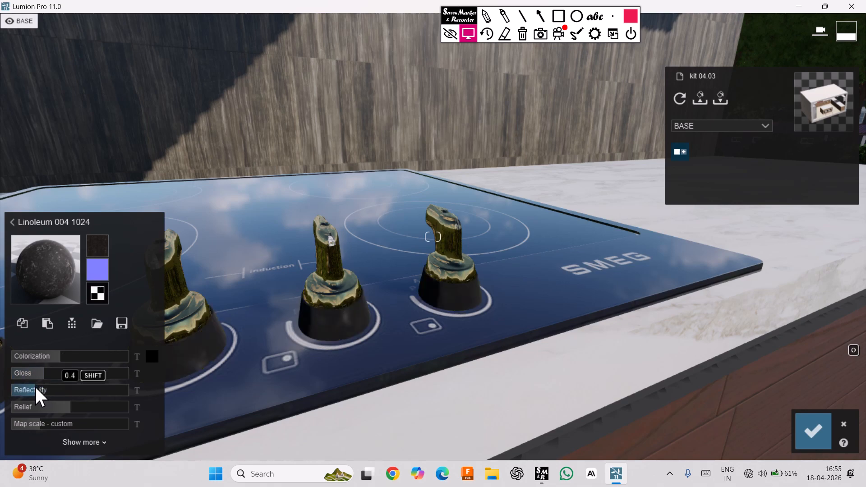
left_click(826, 420)
Apply the Standard material to the shades of the pendant lamps above the island and save the change
right_click_drag(507, 261, 566, 231)
key("s")
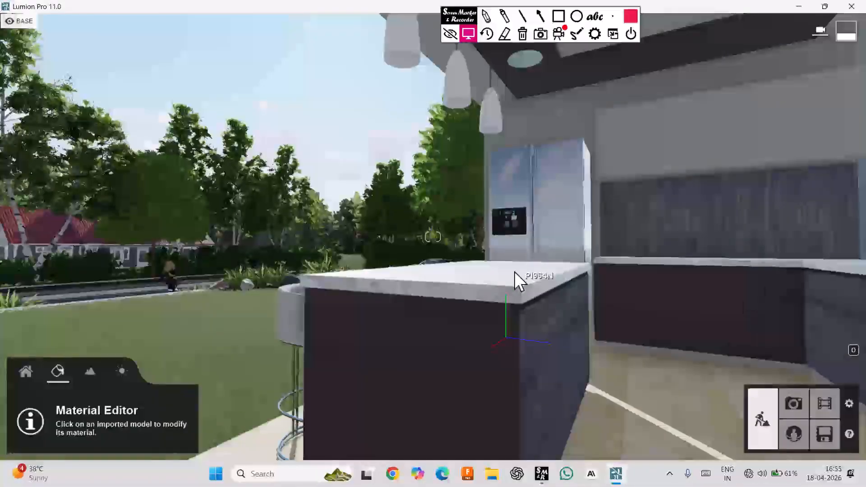
right_click_drag(515, 272, 546, 207)
right_click_drag(499, 301, 448, 301)
key("w")
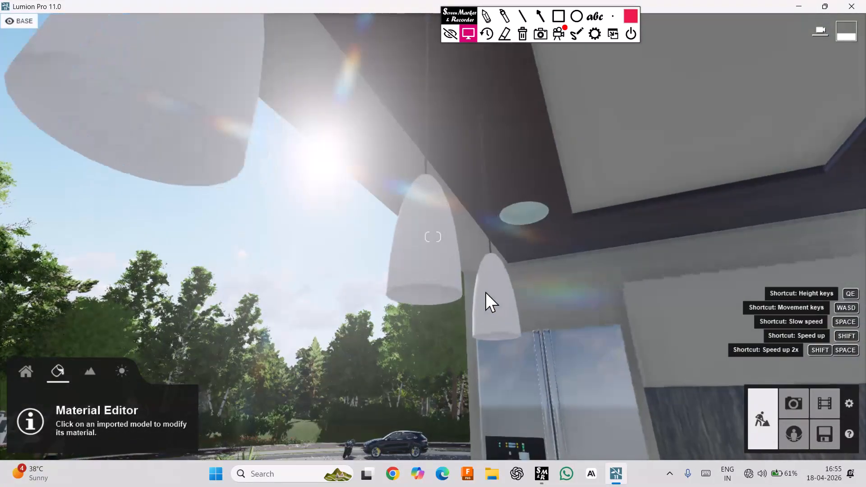
left_click(413, 287)
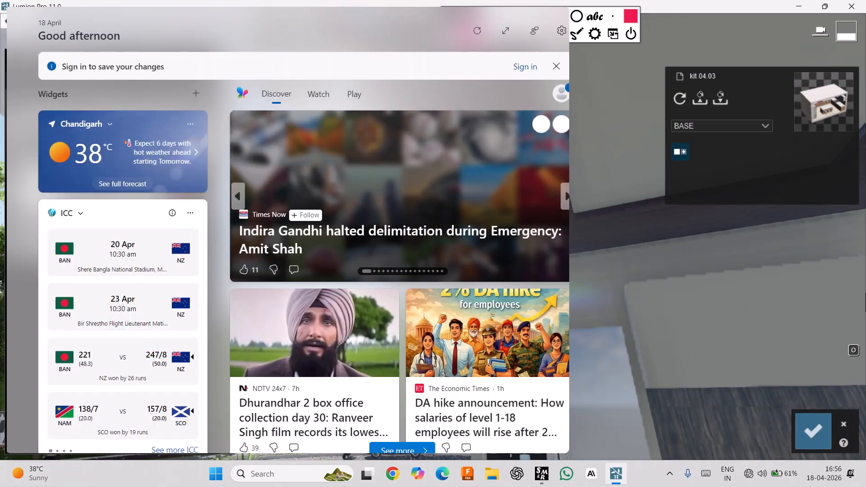
left_click(36, 181)
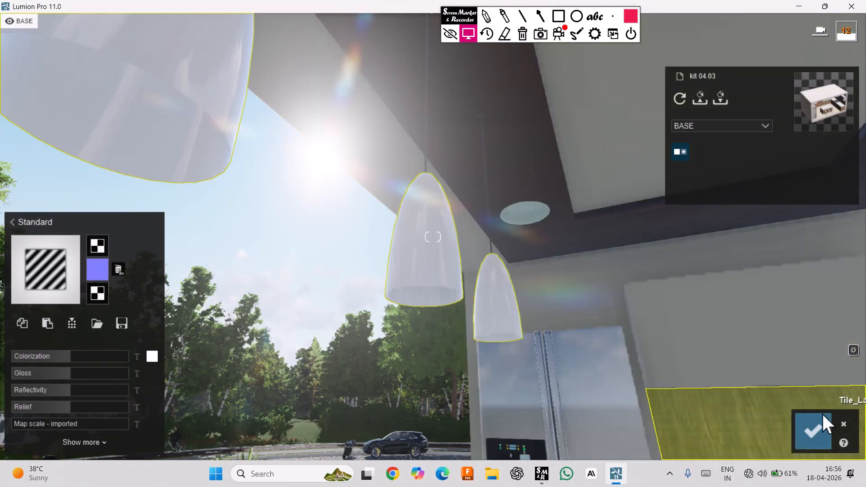
left_click(817, 426)
Lower the sun below the horizon to change the kitchen scene from day to night
right_click_drag(597, 283, 460, 345)
key("w")
right_click_drag(441, 280, 424, 282)
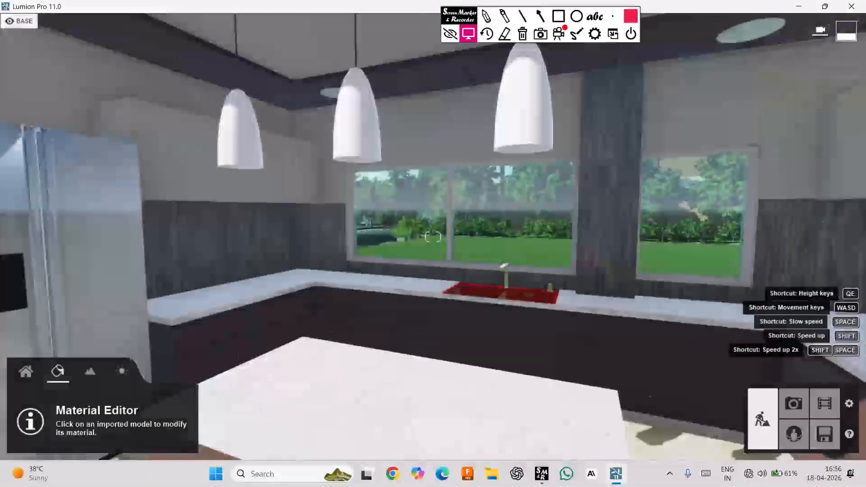
key("s")
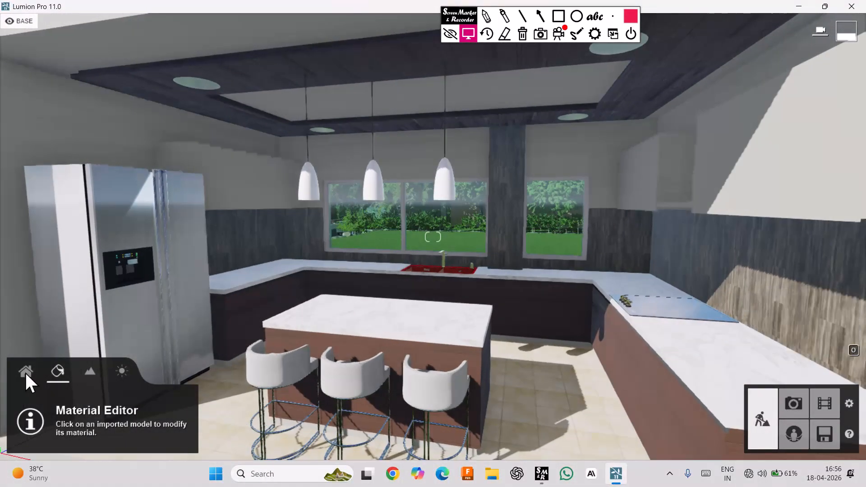
left_click(26, 371)
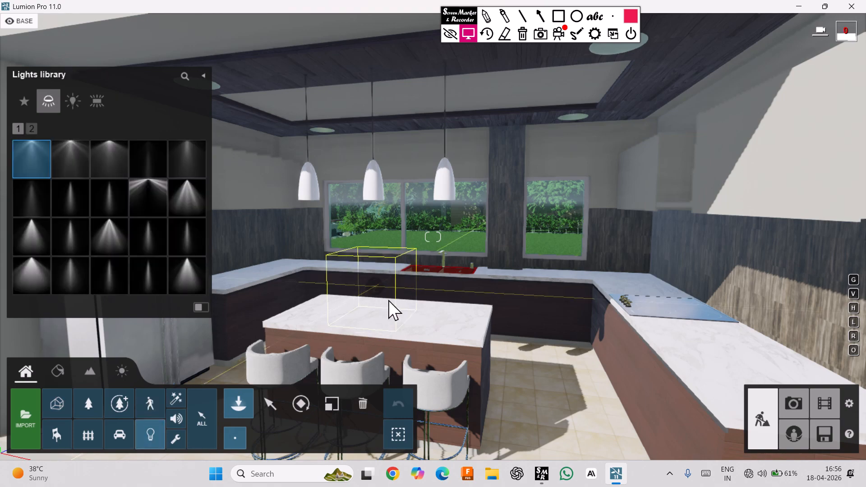
key("s")
right_click_drag(389, 301, 422, 293)
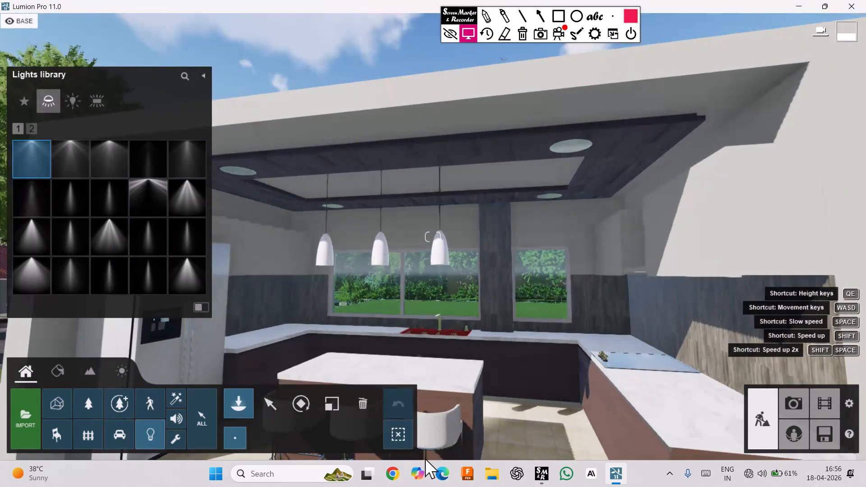
left_click(122, 372)
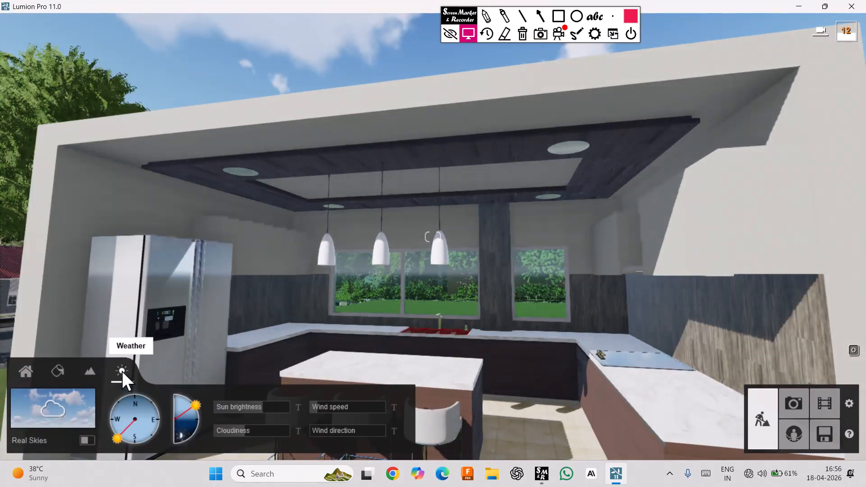
left_click_drag(200, 415, 191, 437)
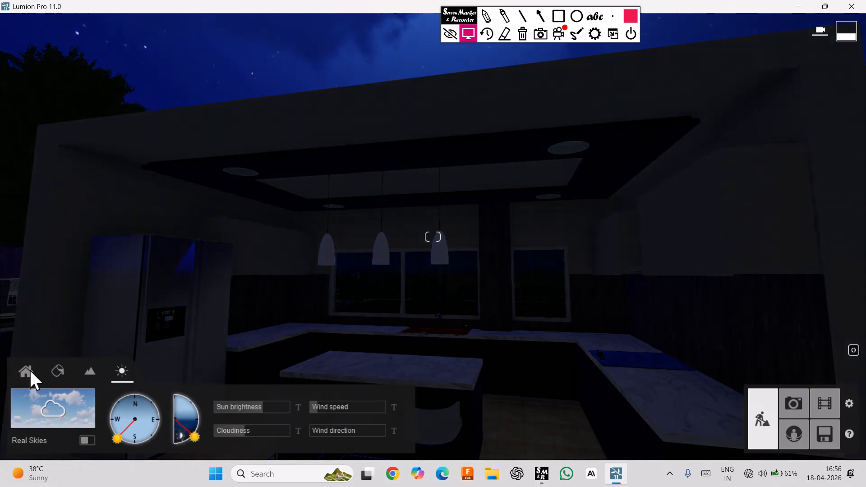
Try to place a Light Fill omni light inside the nearest pendant lamp shade
left_click(26, 370)
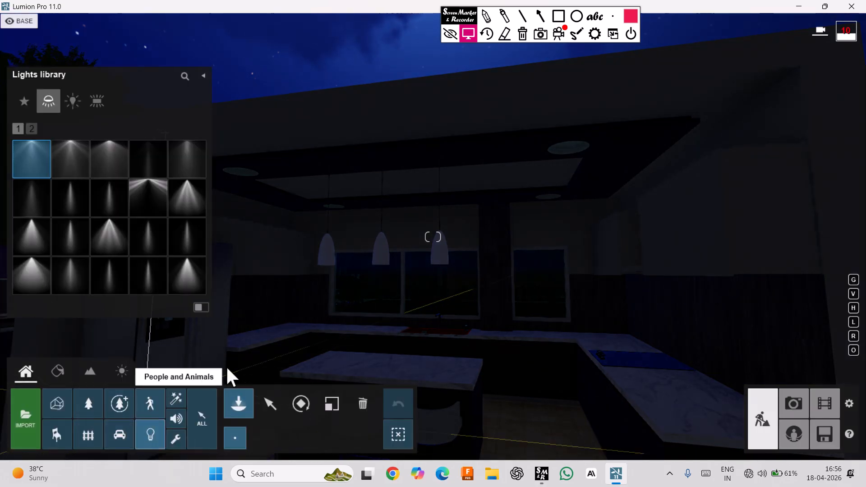
scroll(431, 296, "up", 3)
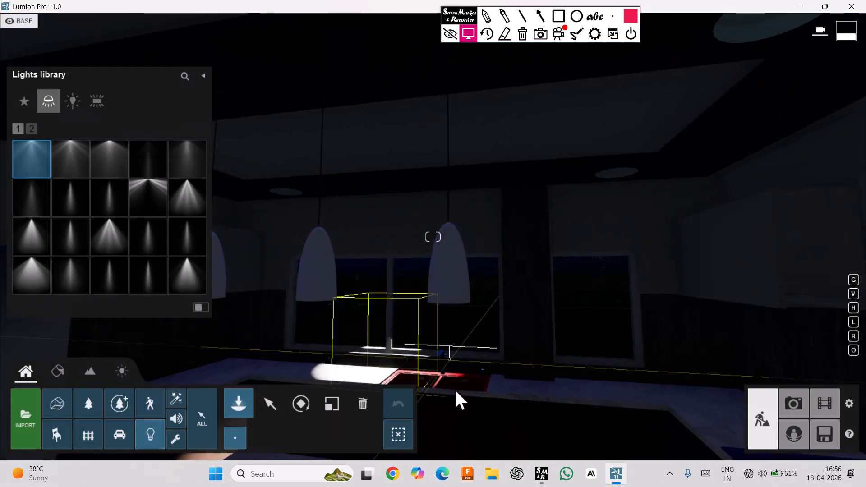
scroll(457, 442, "down", 2)
middle_click_drag(464, 342, 492, 253)
scroll(484, 236, "up", 5)
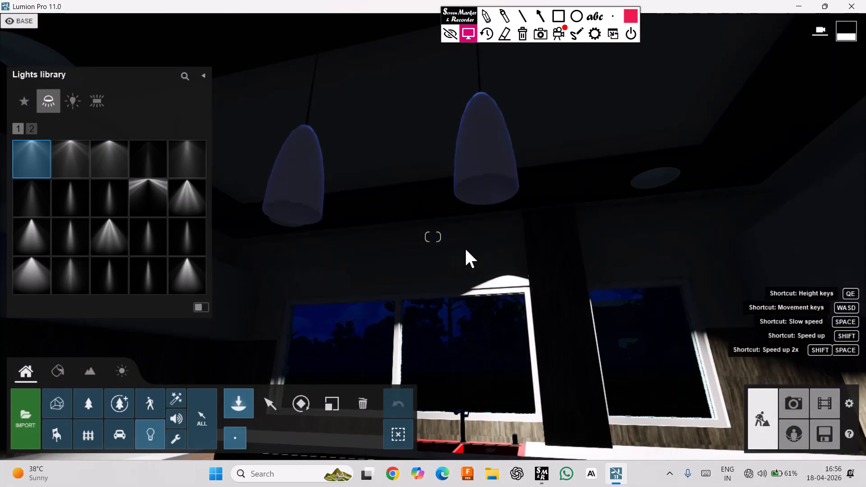
middle_click_drag(472, 253, 538, 255)
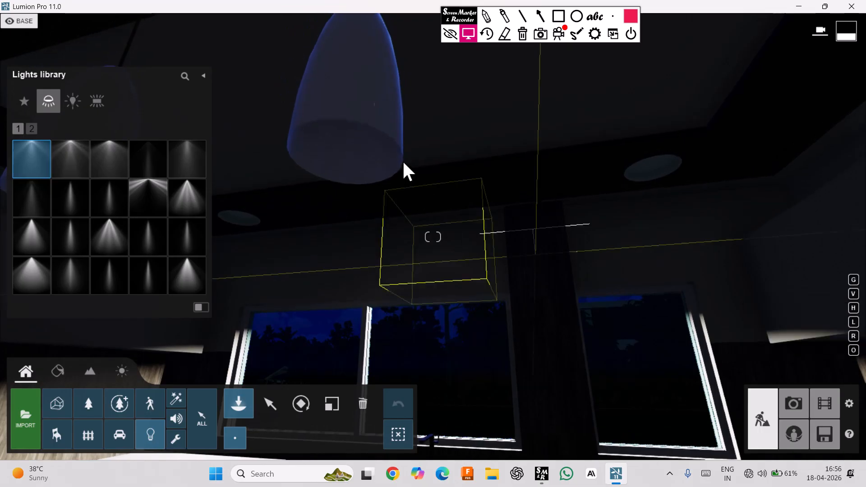
left_click(71, 100)
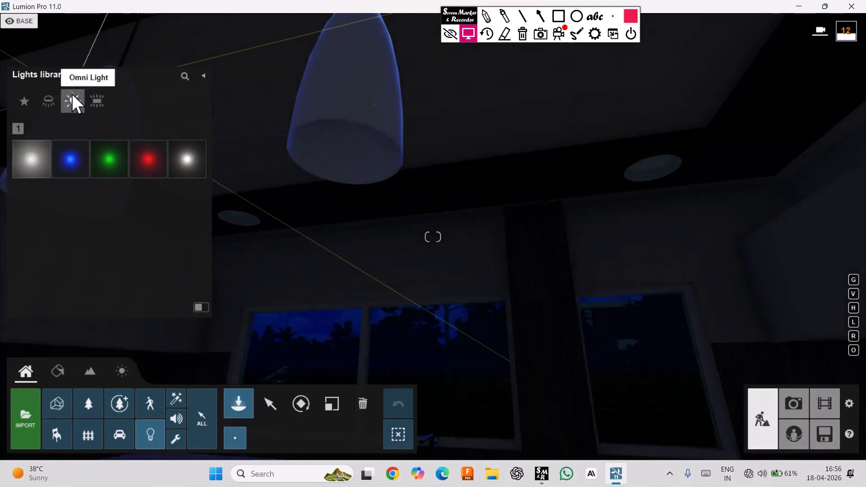
mouse_move(305, 213)
right_mouse_down()
mouse_move(306, 192)
mouse_move(306, 204)
right_mouse_up()
key("w")
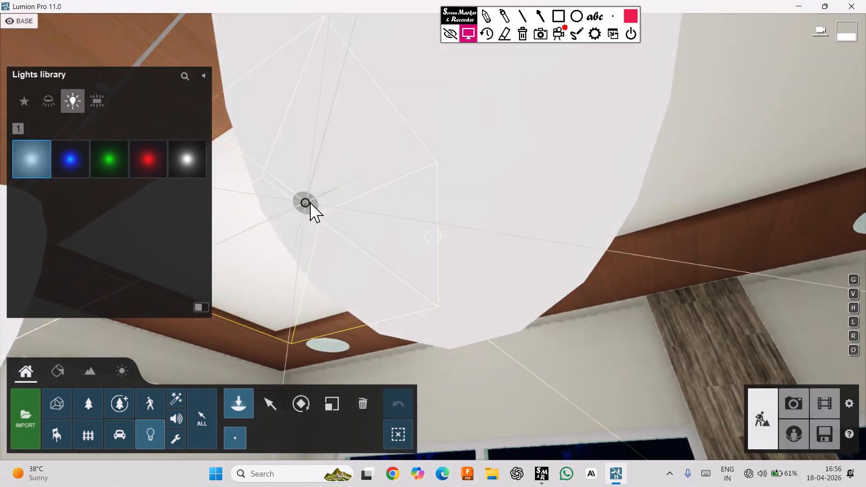
left_click(310, 202)
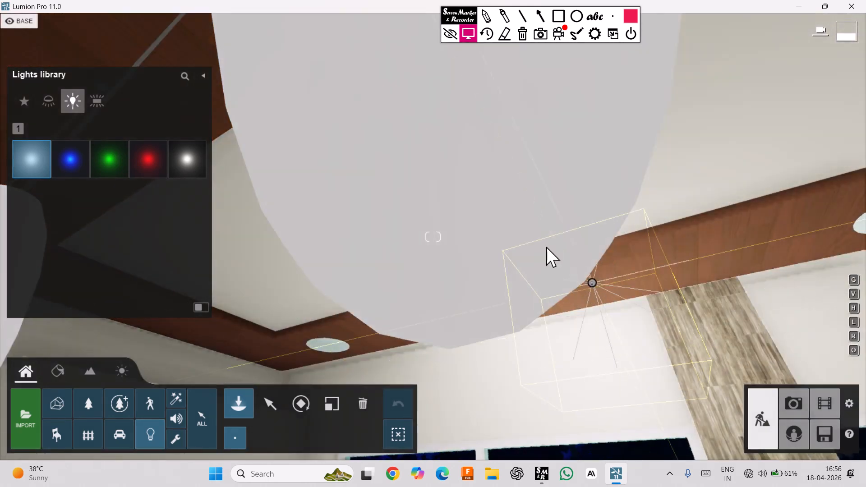
right_click_drag(546, 252, 539, 218)
scroll(546, 252, "down", 3)
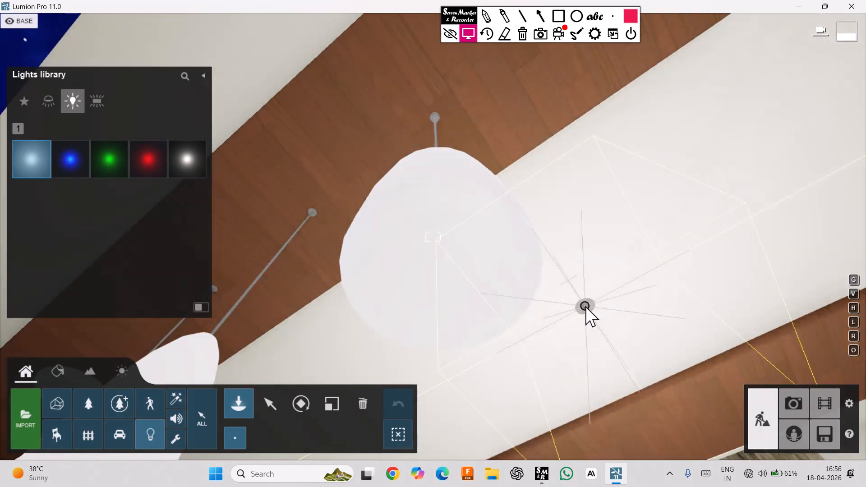
mouse_move(586, 307)
middle_mouse_down()
mouse_move(617, 346)
mouse_move(596, 320)
mouse_move(582, 319)
middle_mouse_up()
Compare Light Fill with the white omni light and place the white one inside the nearest pendant lamp shade
left_click(173, 163)
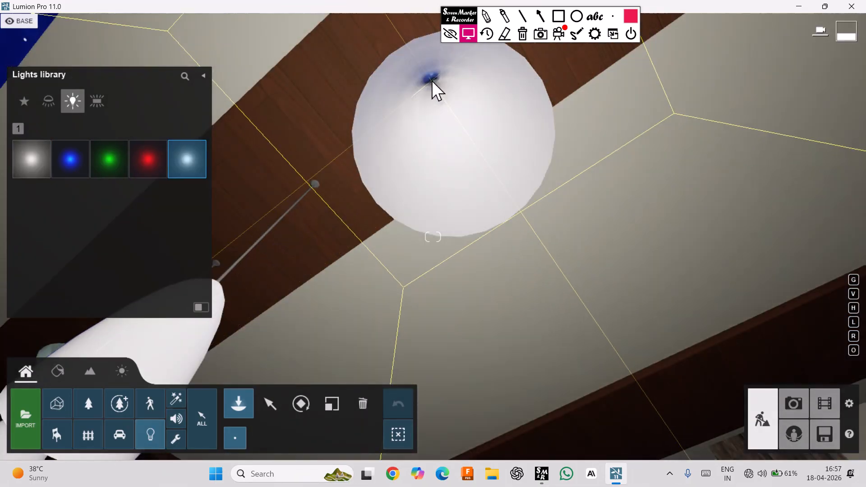
left_click(432, 80)
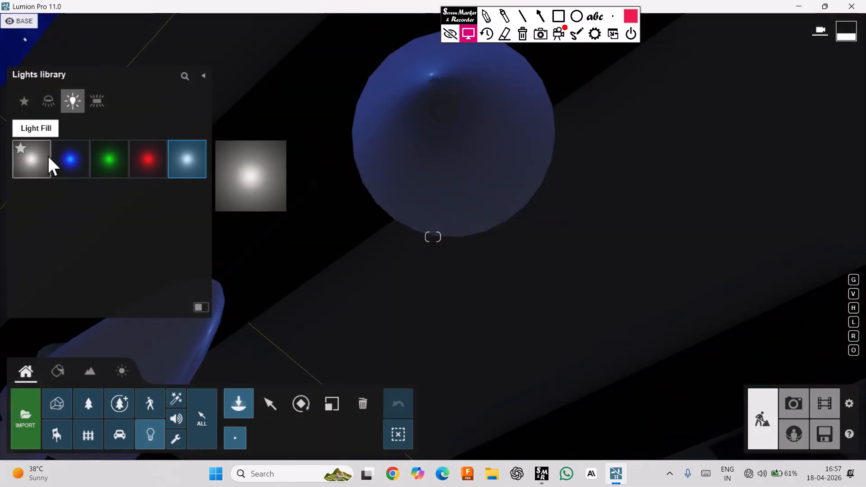
left_click(47, 154)
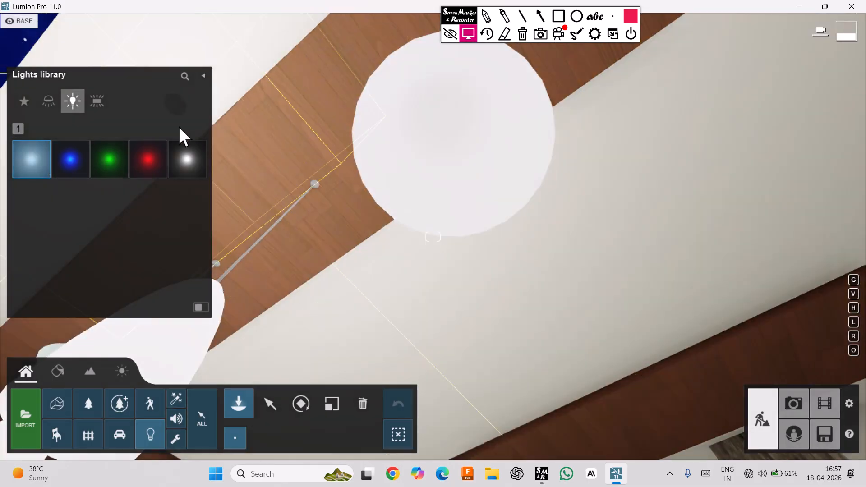
left_click(184, 156)
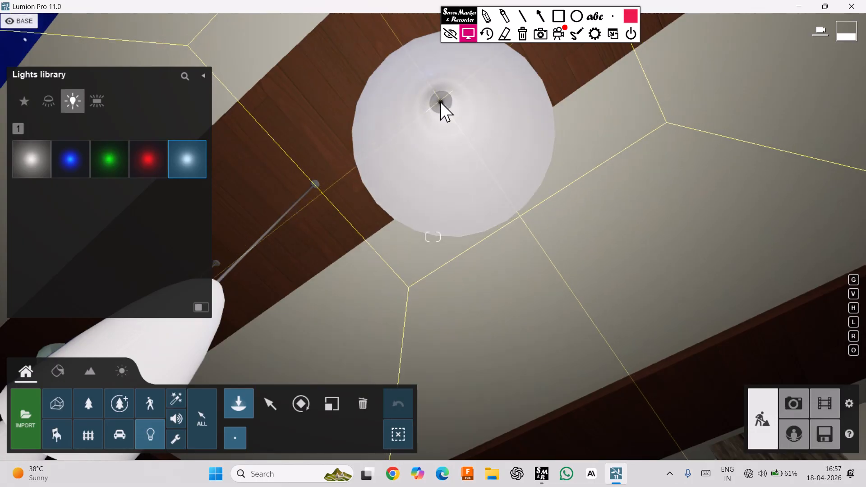
left_click(440, 105)
key("s")
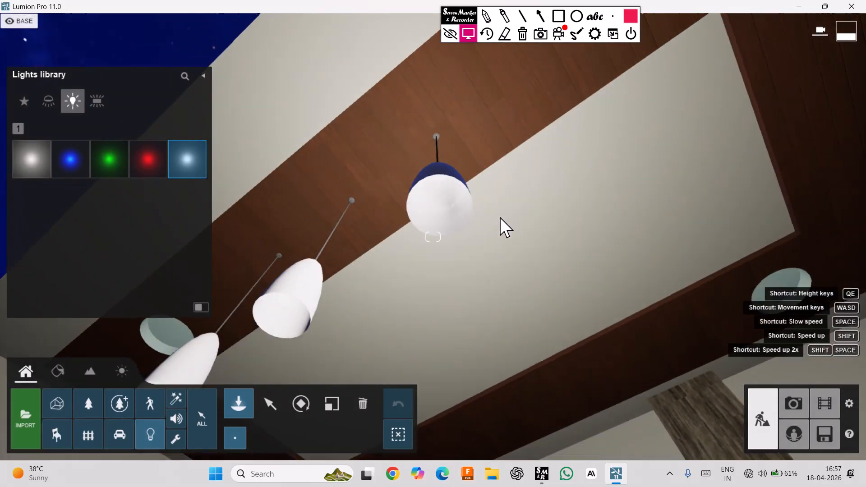
key("s")
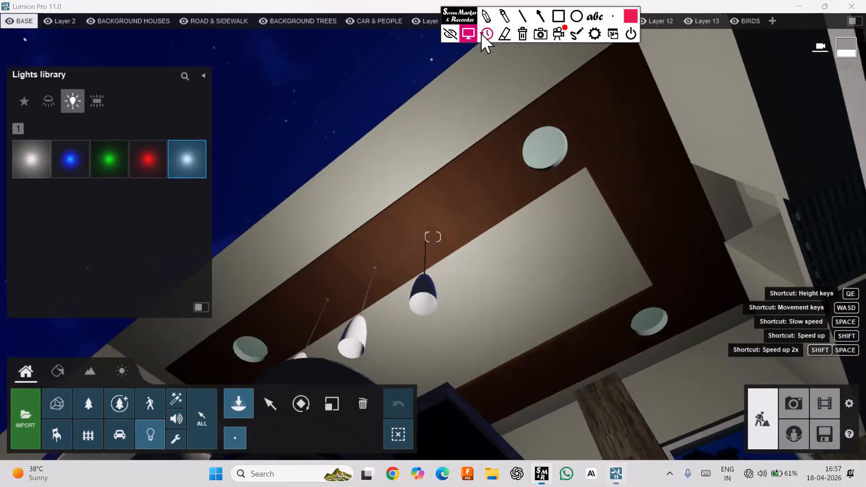
Check the omni light's effect on the kitchen, delete it from the pendant lamp, and return to placing lights
right_click_drag(481, 33, 487, 311)
key("q")
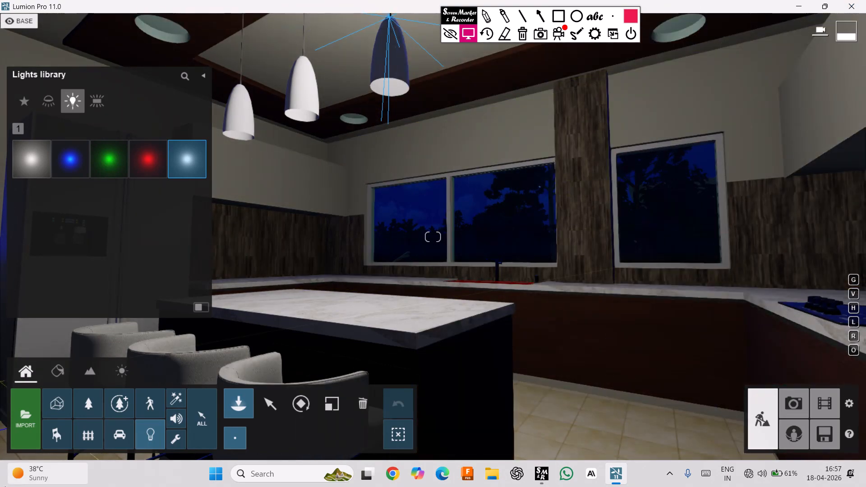
key("Escape")
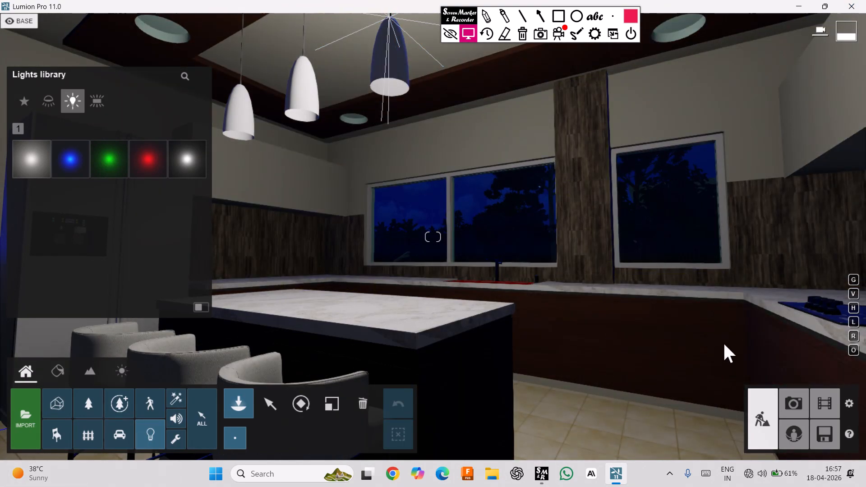
key("q")
right_click_drag(378, 273, 445, 266)
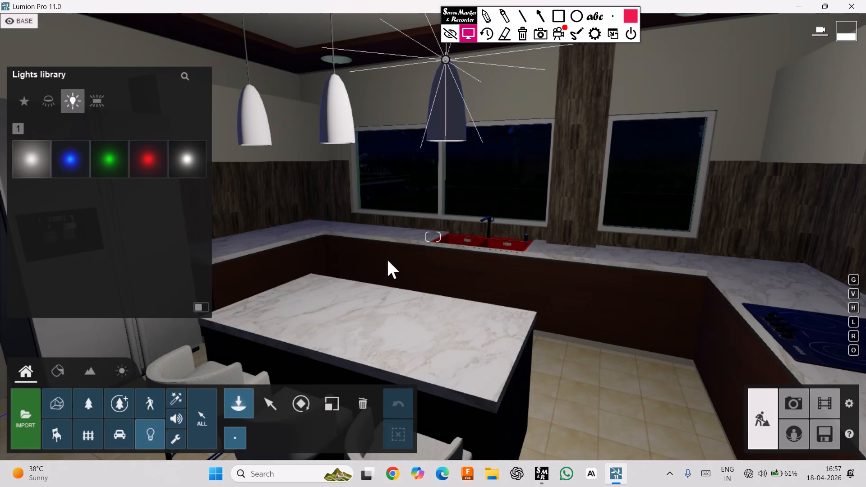
left_click(363, 405)
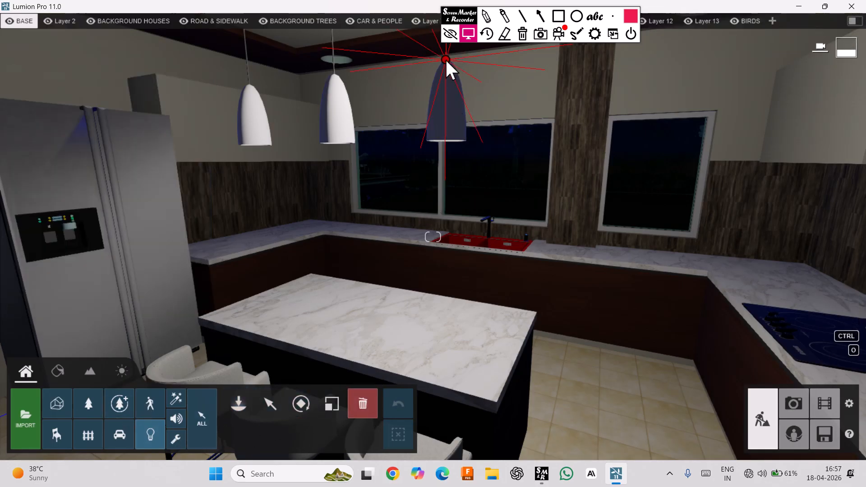
left_click(445, 58)
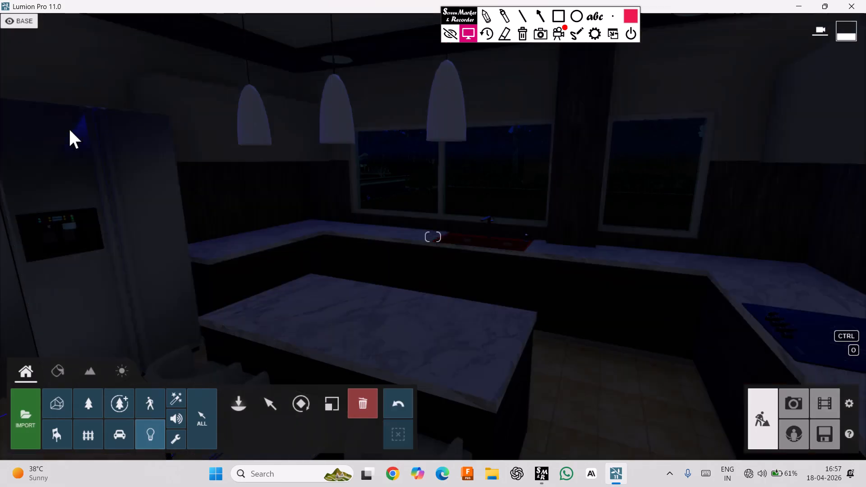
left_click(143, 440)
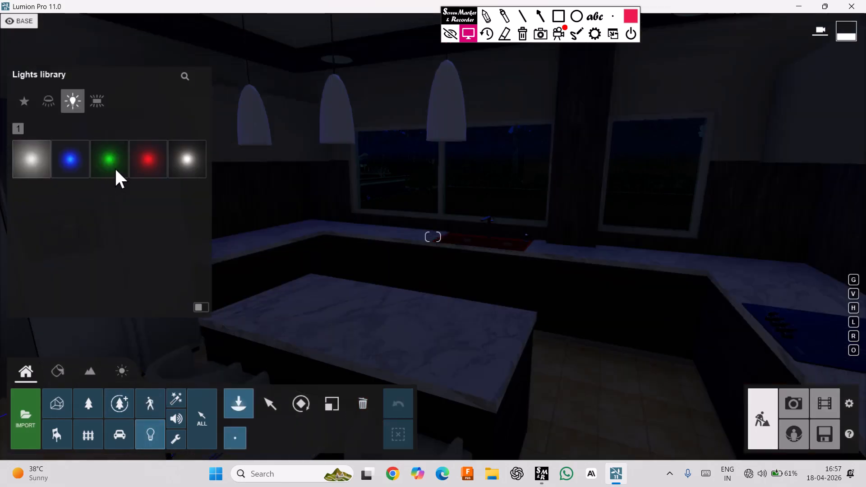
Place the Lamp spotlight high inside the nearest pendant lamp shade above the kitchen island
left_click(50, 101)
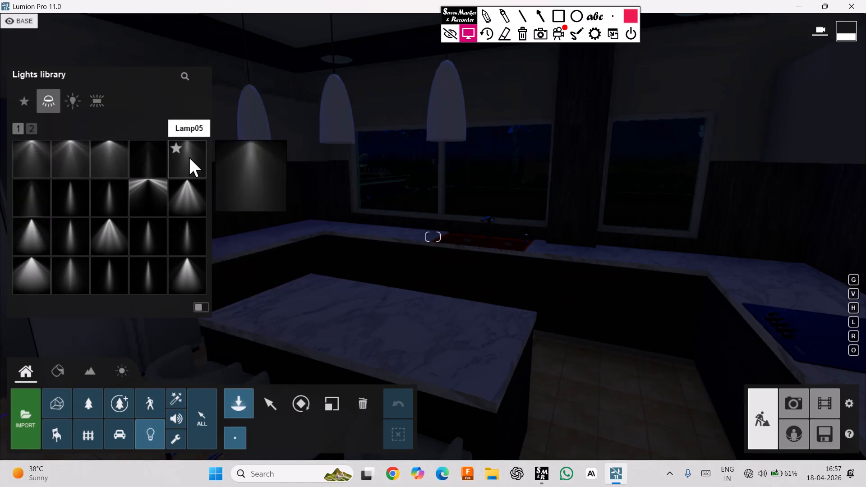
left_click(21, 149)
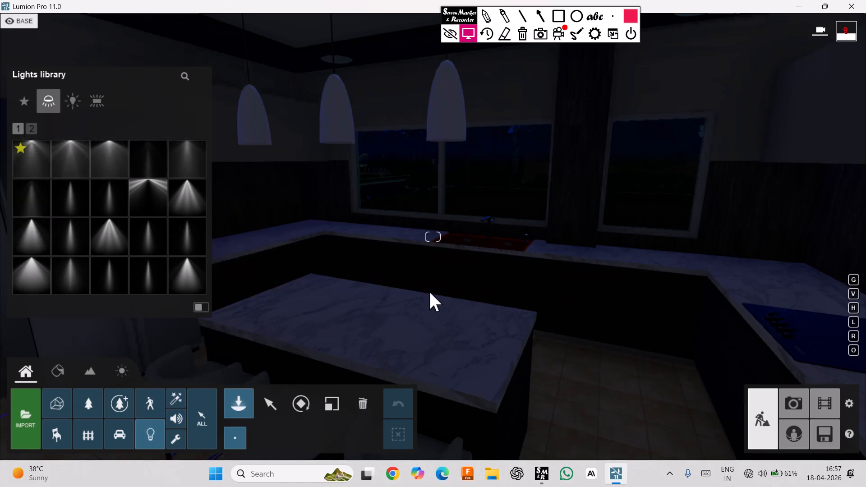
right_click_drag(434, 213, 440, 360)
key("e")
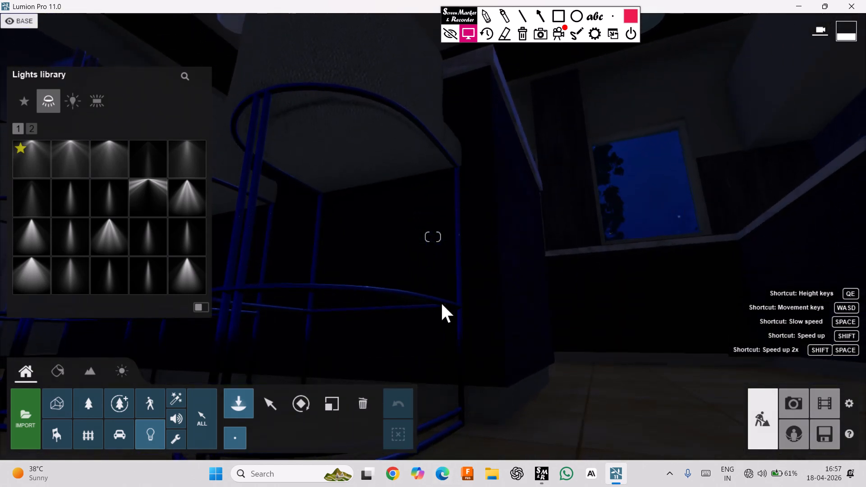
key("e")
key("q")
right_click_drag(445, 223, 443, 135)
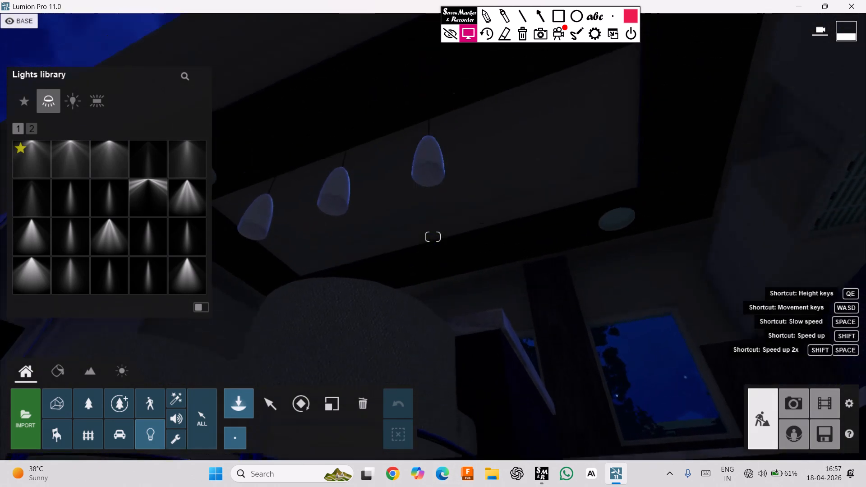
right_click_drag(445, 253, 453, 219)
key("w")
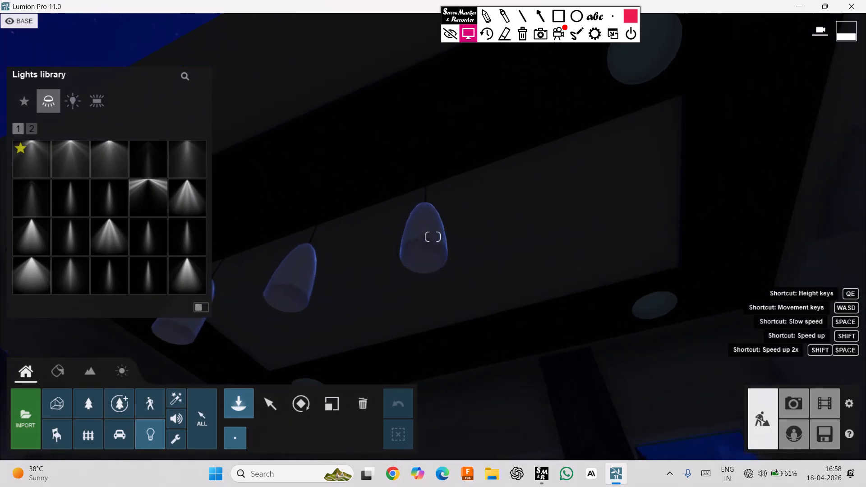
key("w")
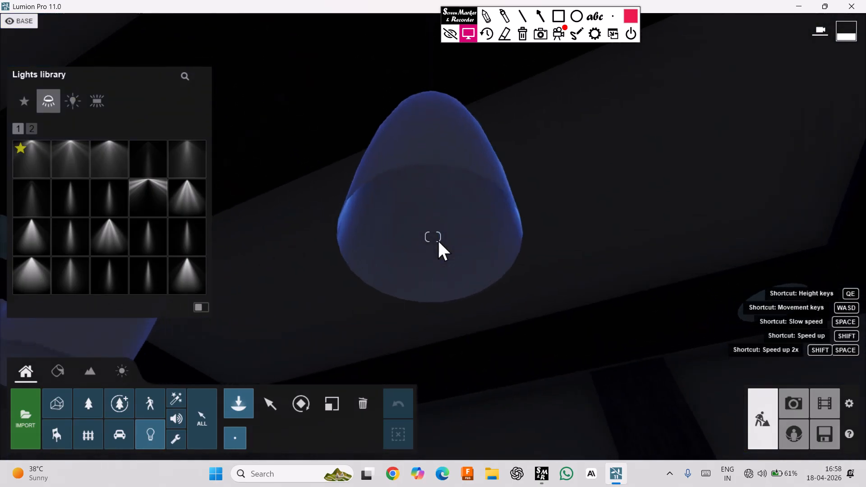
key("w")
key("s")
right_click_drag(438, 242, 449, 231)
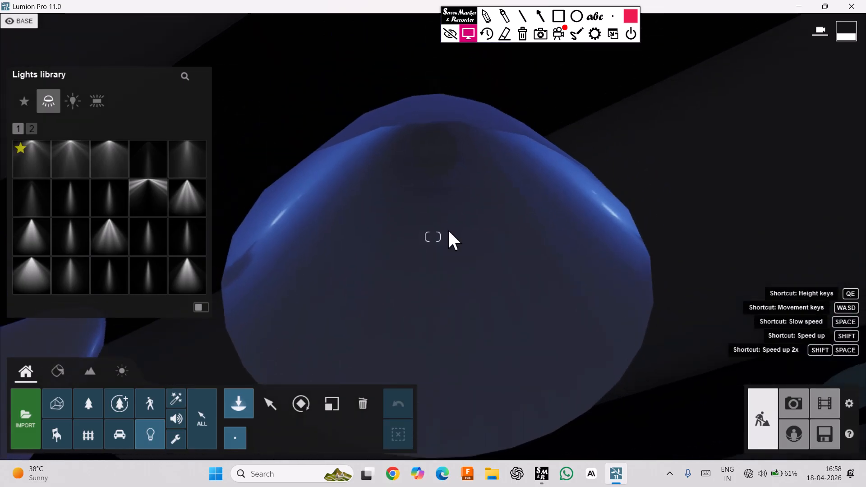
left_click(22, 145)
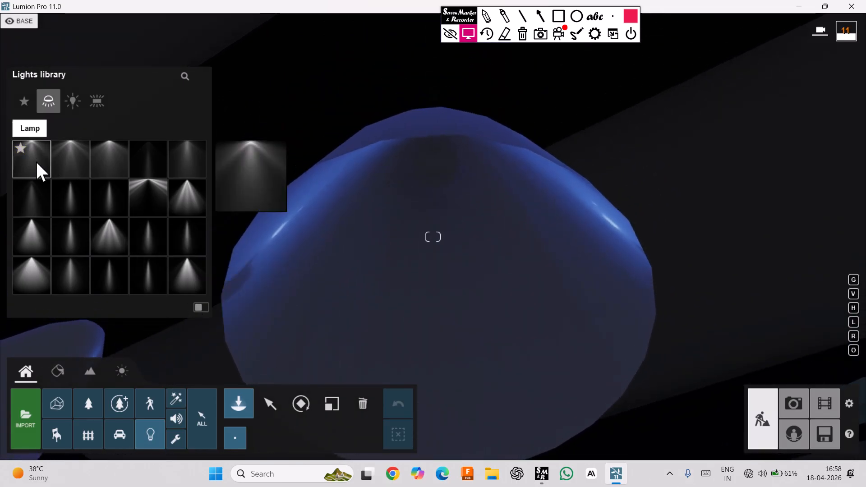
left_click(36, 160)
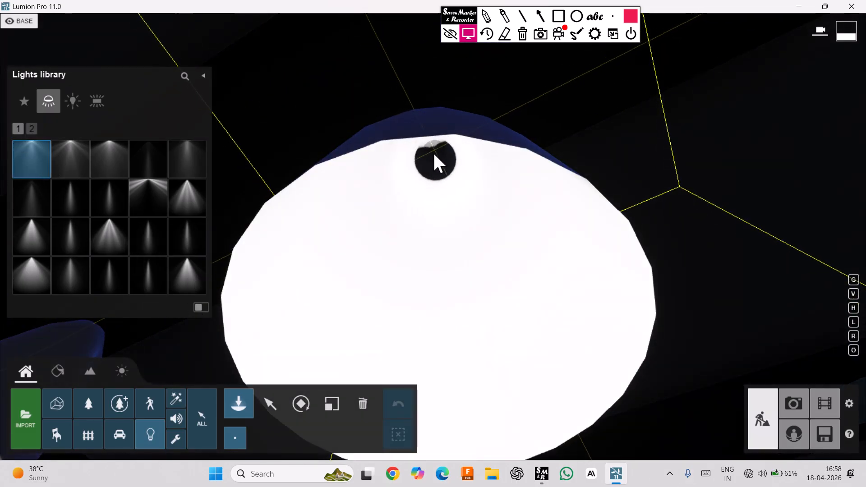
key("s")
key("w")
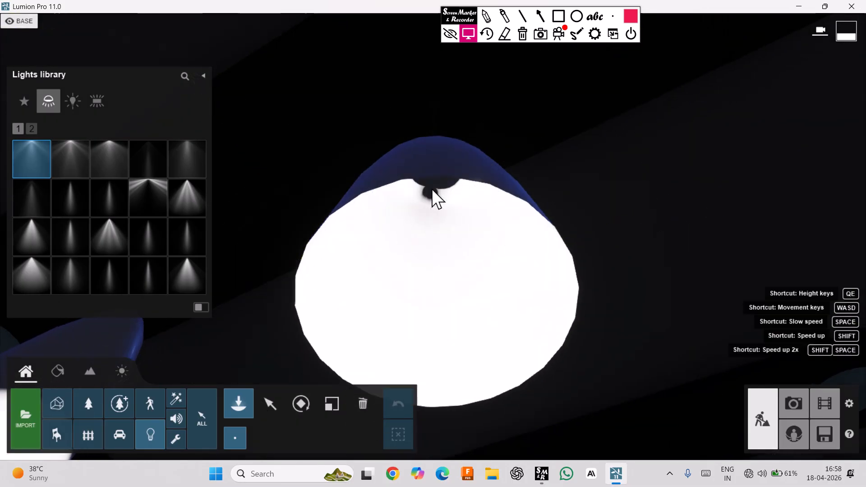
key("w")
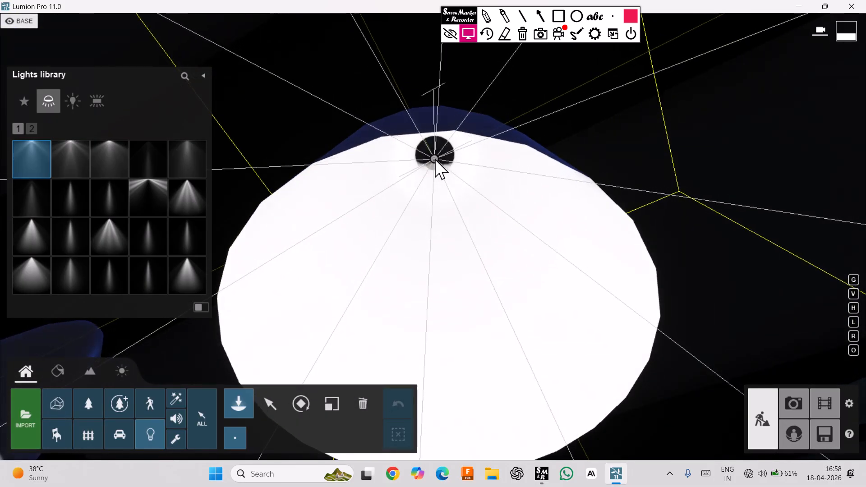
left_click(435, 158)
Check the placed spotlight's effect on the island and the kitchen from outside the room
key("s")
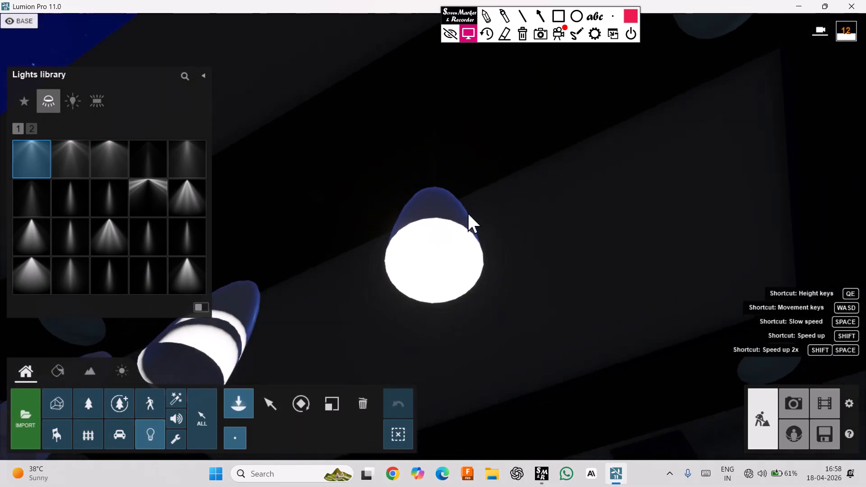
key("s")
right_click_drag(439, 132, 501, 180)
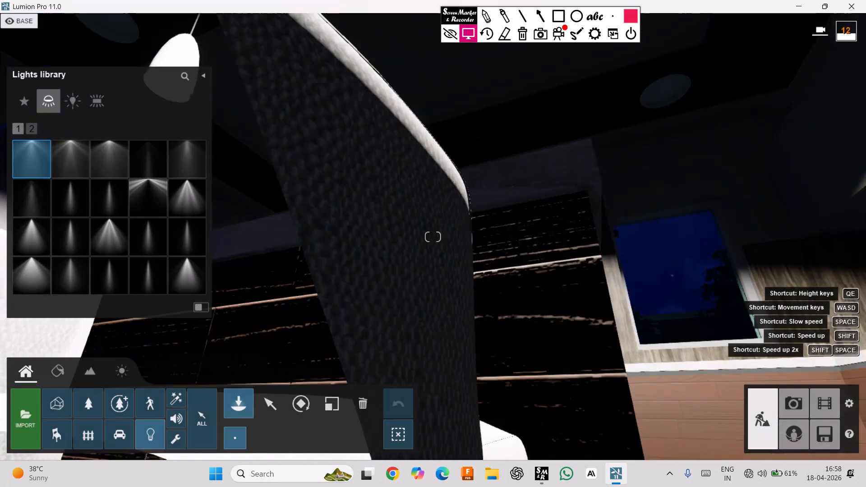
key("s")
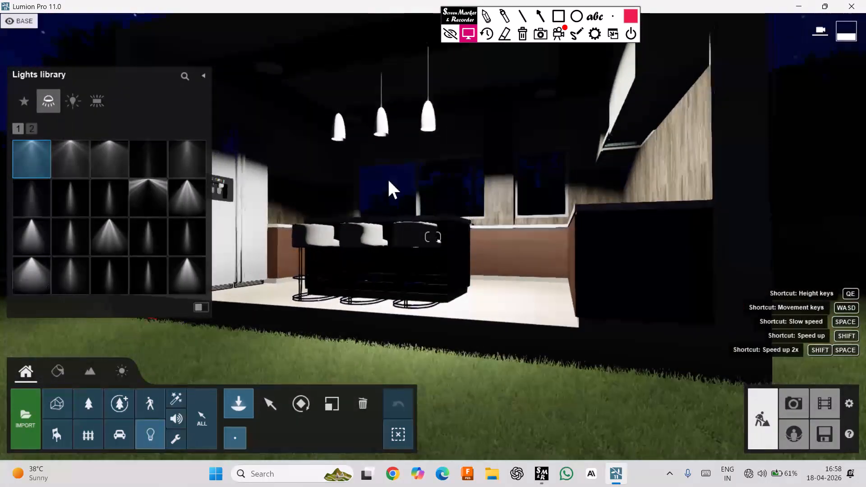
key("q")
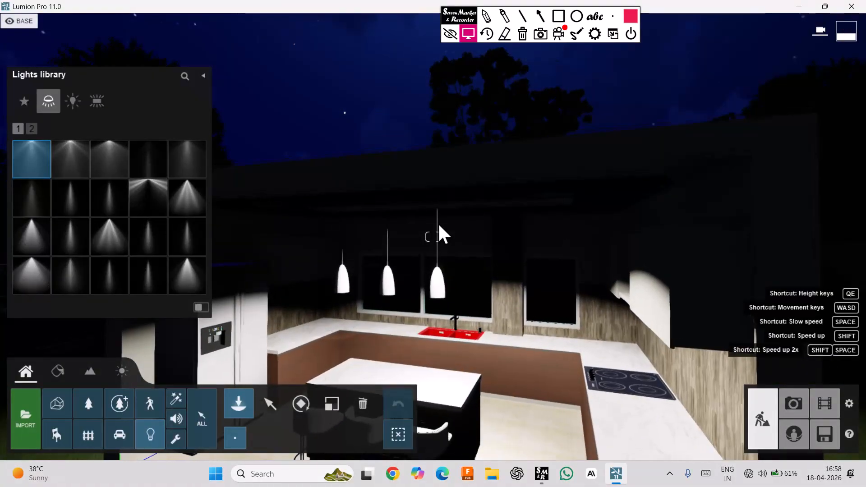
key("w")
key("s")
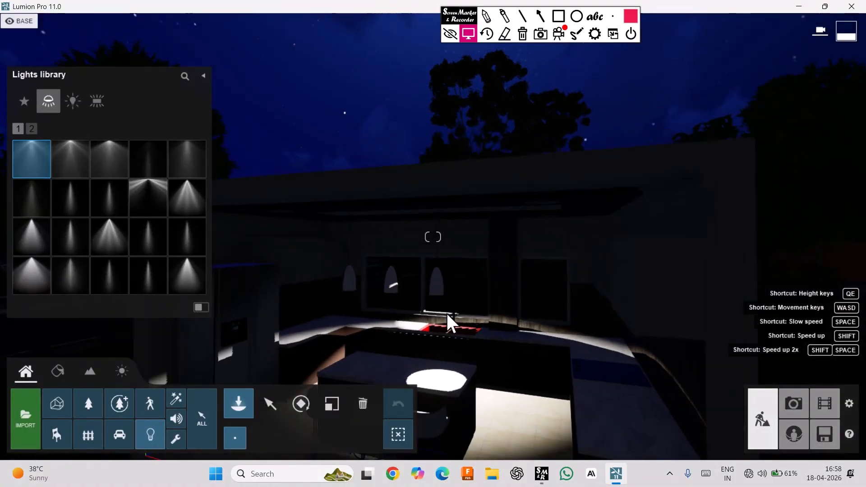
left_click(430, 272)
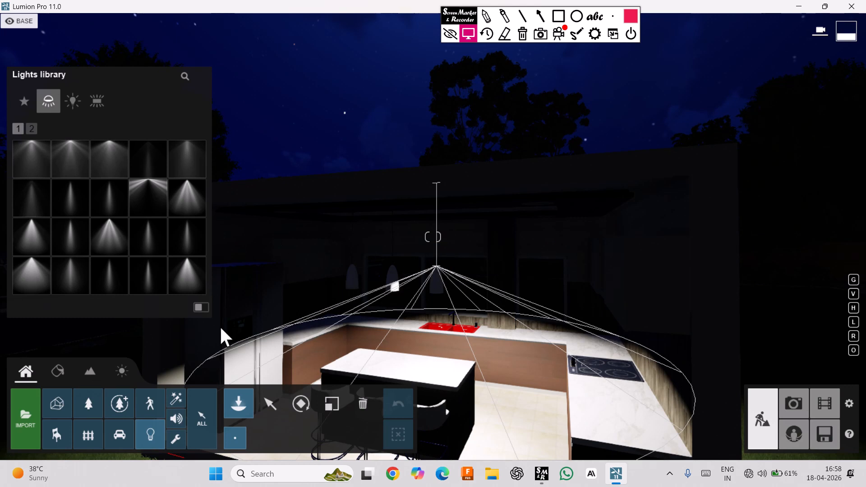
Select the placed spotlight in the nearest pendant and narrow its cone angle to 1.1 rad
left_click(270, 405)
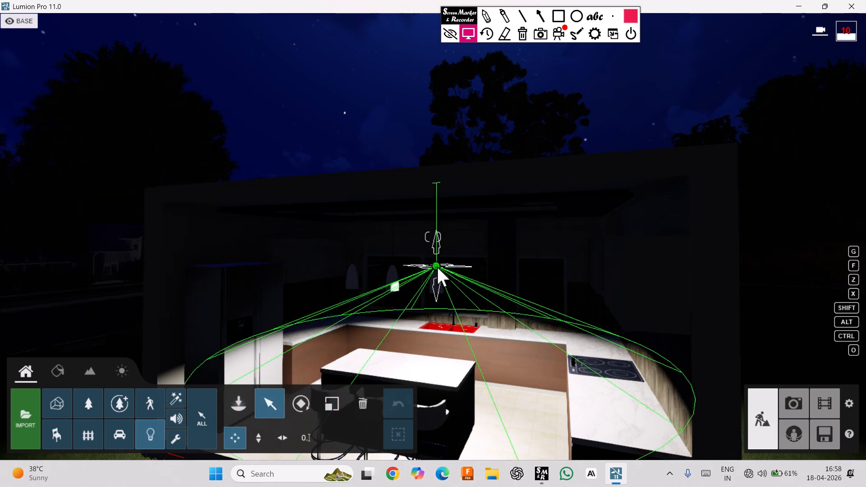
left_click(436, 266)
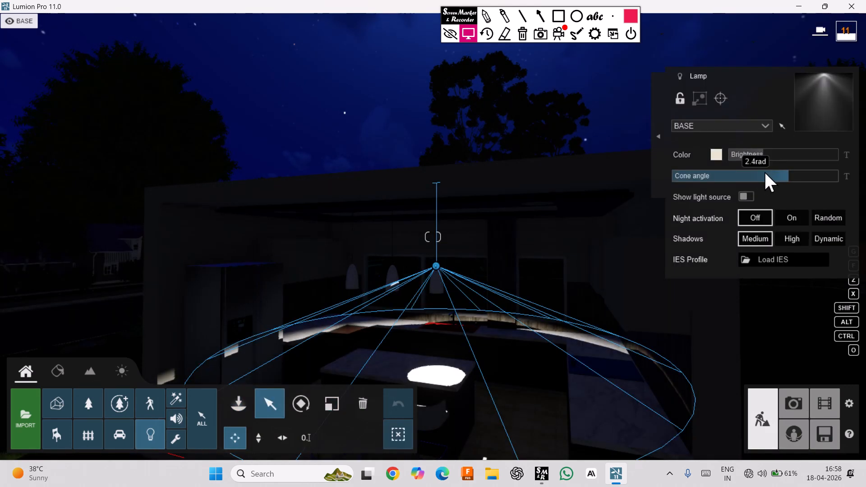
left_click_drag(766, 176, 747, 176)
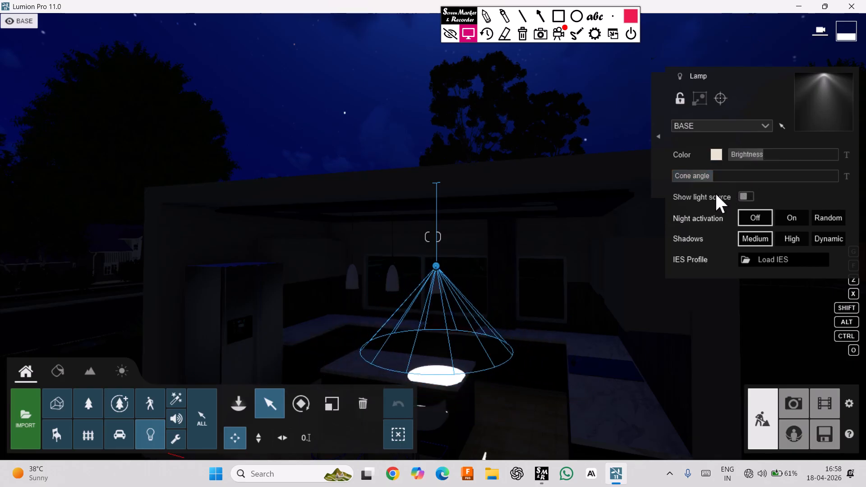
left_click(717, 176)
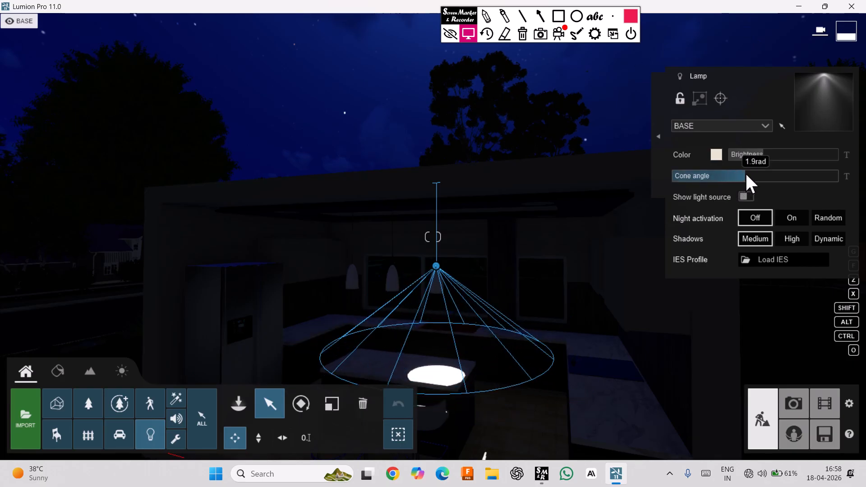
left_click_drag(760, 174, 739, 182)
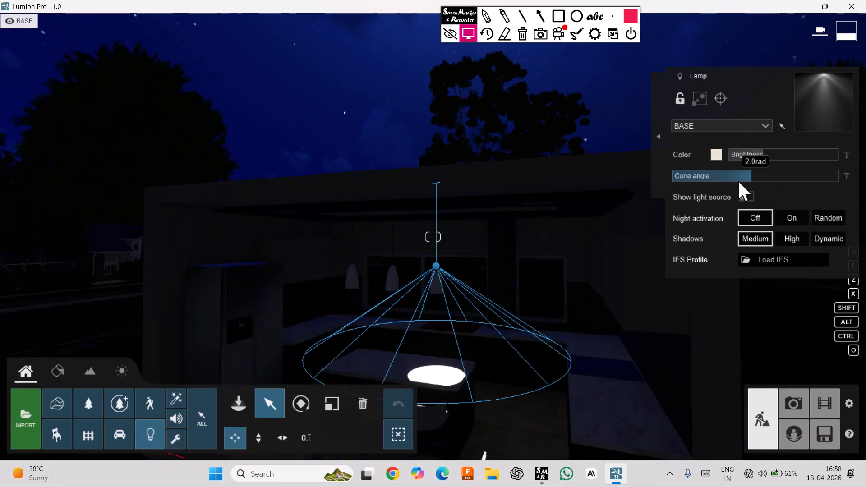
left_click_drag(694, 198, 689, 200)
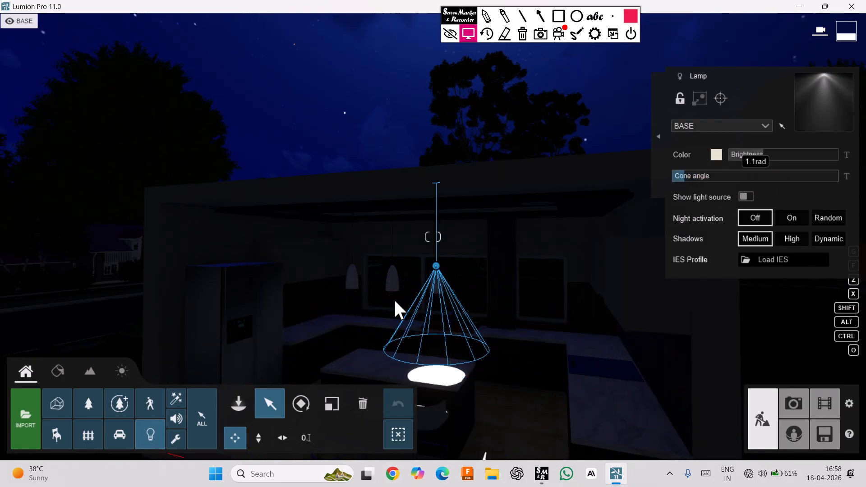
Lower the spotlight slightly inside its shade and widen its cone angle
left_click(253, 440)
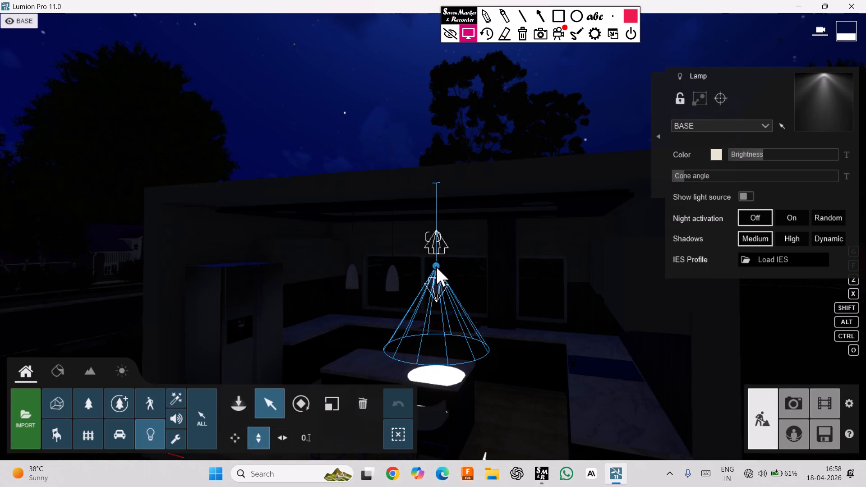
mouse_move(435, 266)
left_mouse_down()
mouse_move(439, 282)
mouse_move(440, 265)
left_mouse_up()
mouse_move(756, 153)
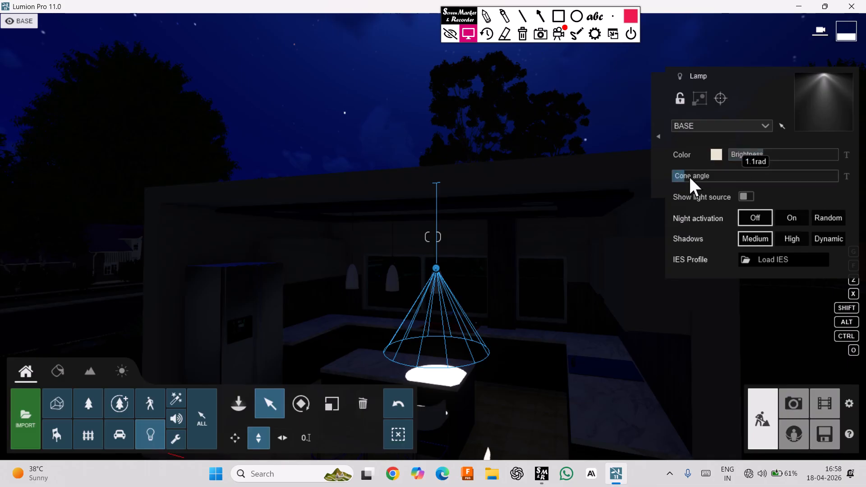
left_click_drag(689, 175, 760, 186)
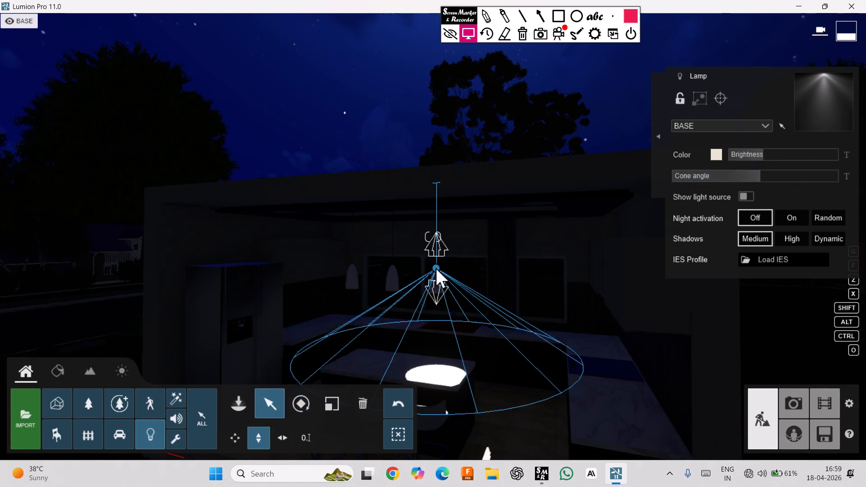
mouse_move(436, 271)
left_mouse_down()
mouse_move(436, 279)
mouse_move(436, 270)
left_mouse_up()
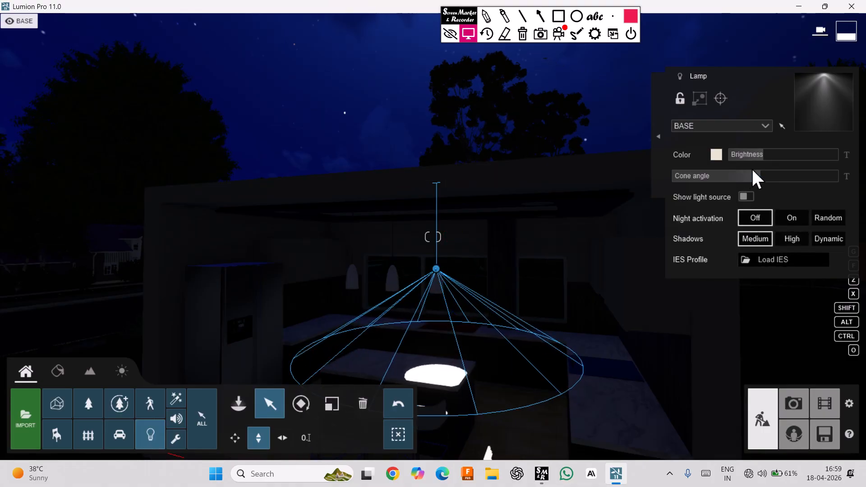
Try a 1.7 rad cone angle on the spotlight and examine its light on the island from outside
left_click_drag(764, 178, 660, 217)
left_click_drag(697, 177, 730, 170)
scroll(547, 255, "down", 5)
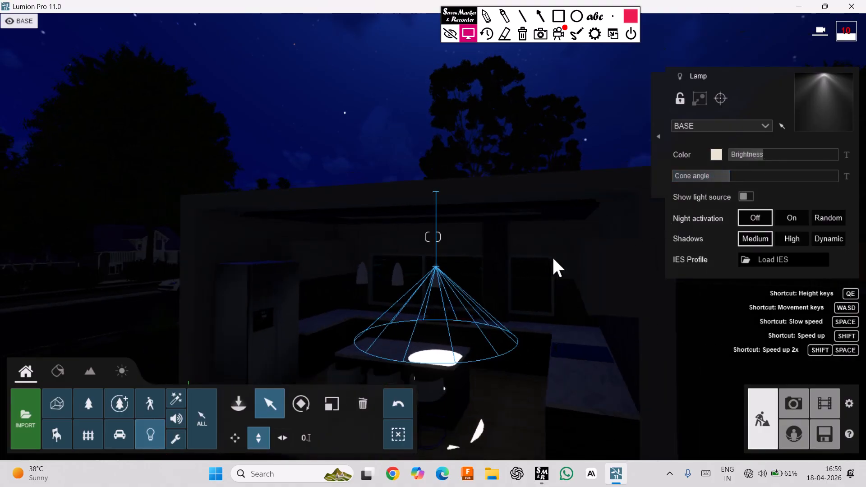
right_click_drag(483, 333, 453, 364)
right_click_drag(526, 260, 509, 280)
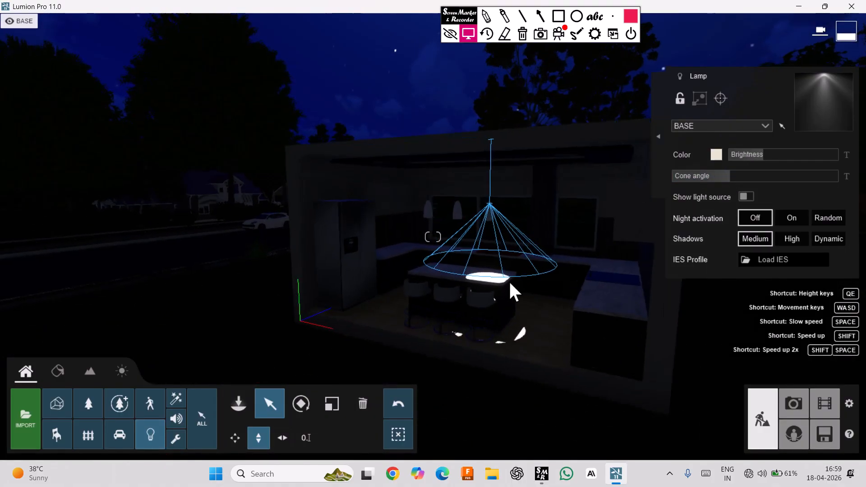
scroll(510, 282, "up", 4)
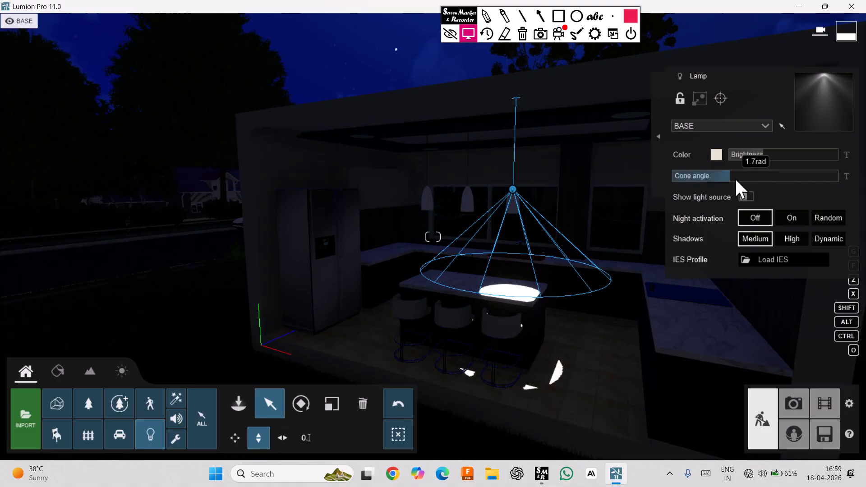
Widen the spotlight's cone angle and lower the light to the bottom opening of the nearest pendant shade
left_click_drag(735, 177, 775, 178)
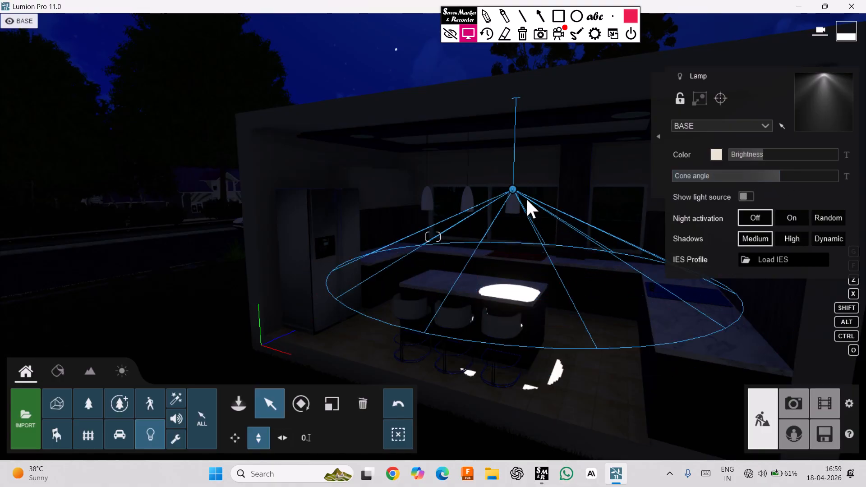
mouse_move(513, 189)
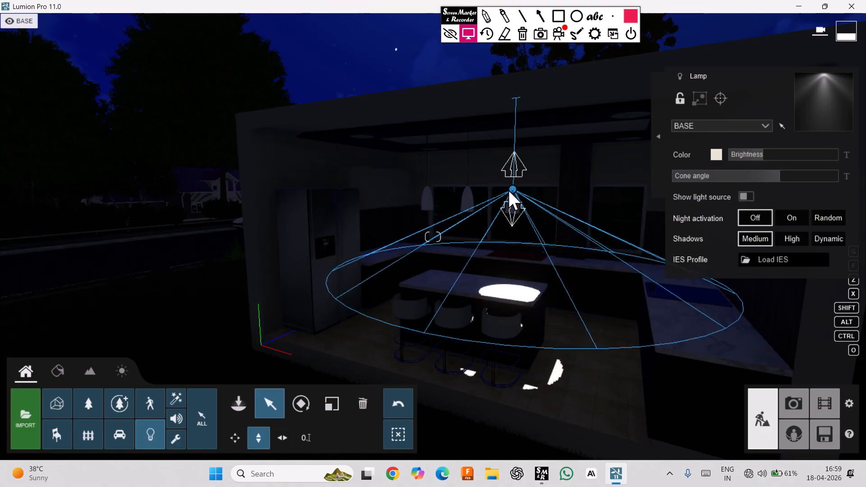
left_click_drag(510, 191, 512, 206)
mouse_move(511, 210)
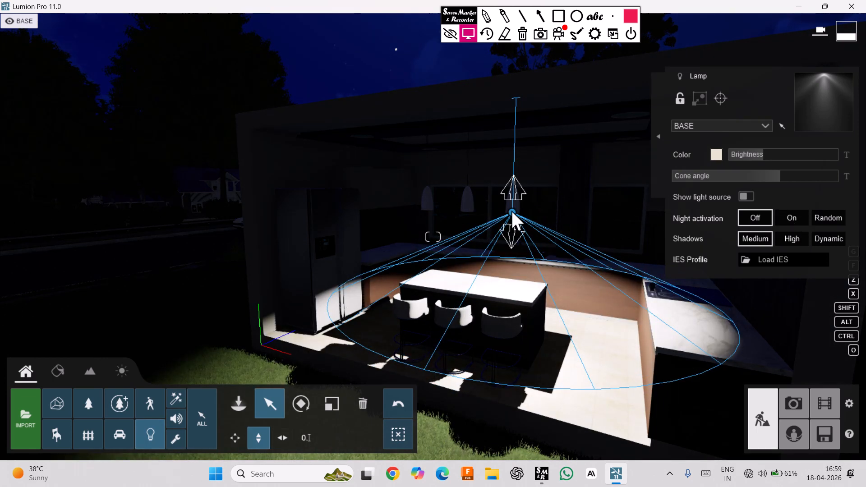
left_click_drag(513, 212, 513, 210)
Narrow the spotlight's cone angle, reduce its brightness to a low level, and return to placing lights
left_click_drag(770, 177, 736, 159)
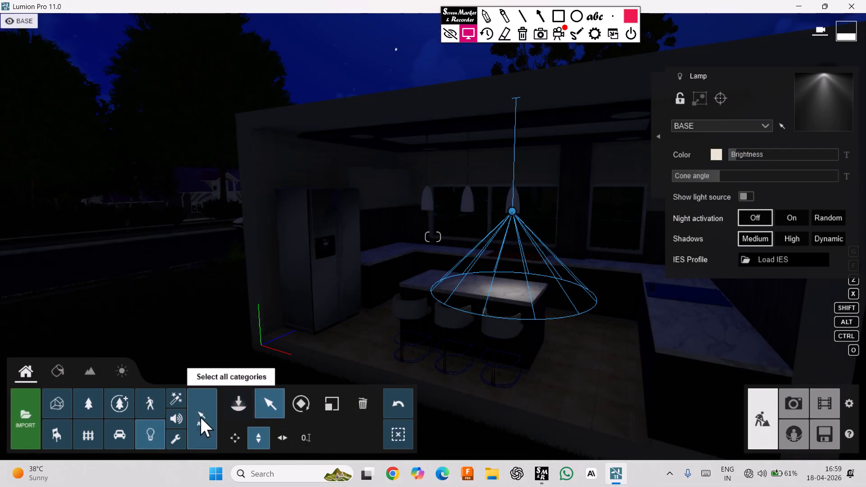
left_click(237, 405)
scroll(465, 209, "up", 4)
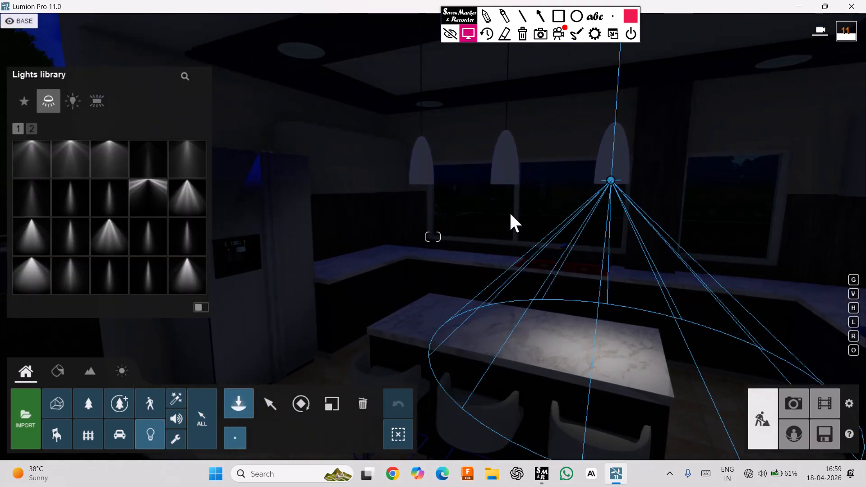
Place a Lamp spotlight inside the top of the middle pendant shade above the island
middle_click_drag(511, 214, 522, 347)
right_click_drag(529, 308, 528, 291)
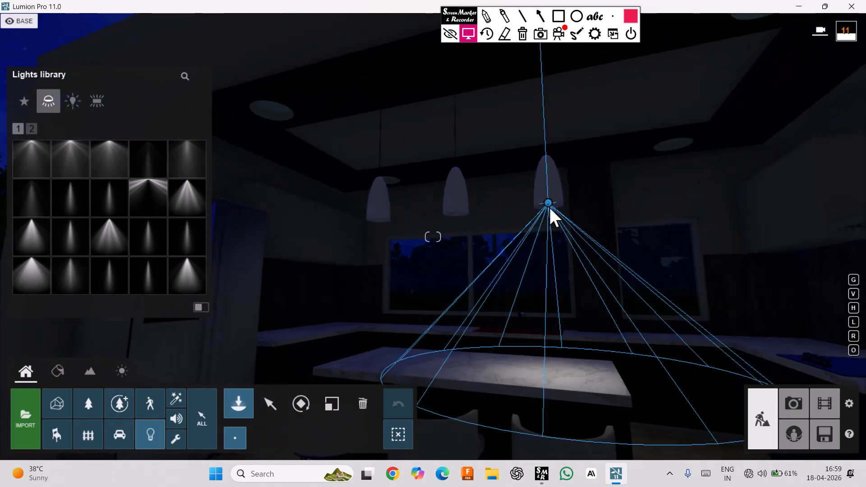
left_click(547, 201)
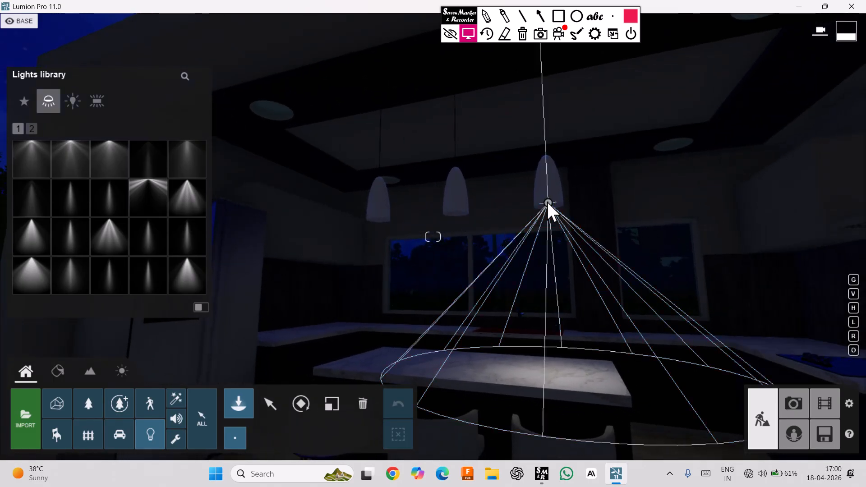
left_click(35, 168)
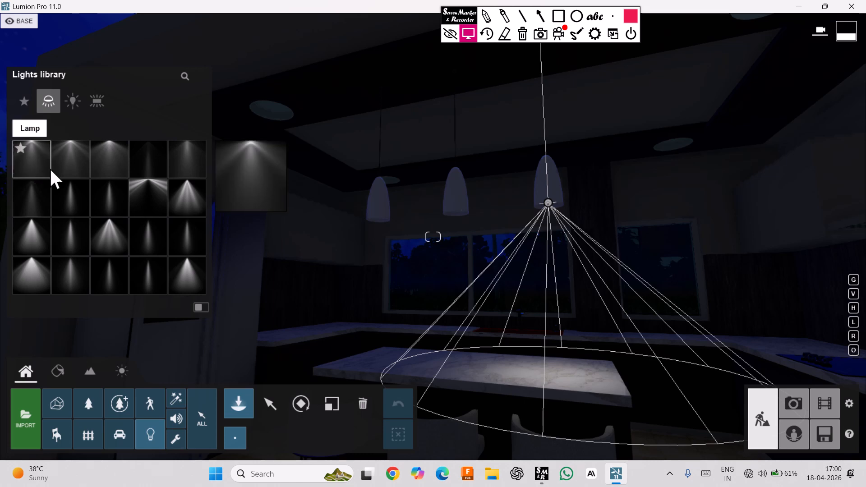
scroll(407, 205, "up", 3)
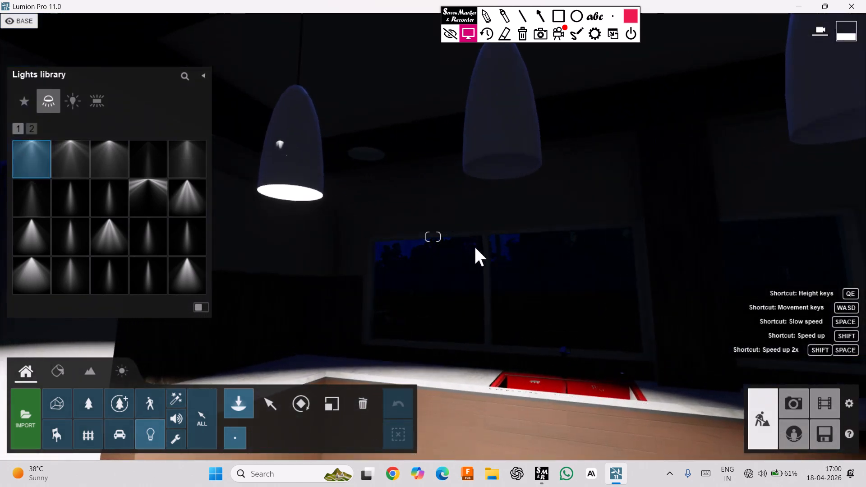
key("e")
right_click_drag(497, 354, 492, 280)
right_click_drag(502, 339, 504, 283)
scroll(502, 339, "up", 3)
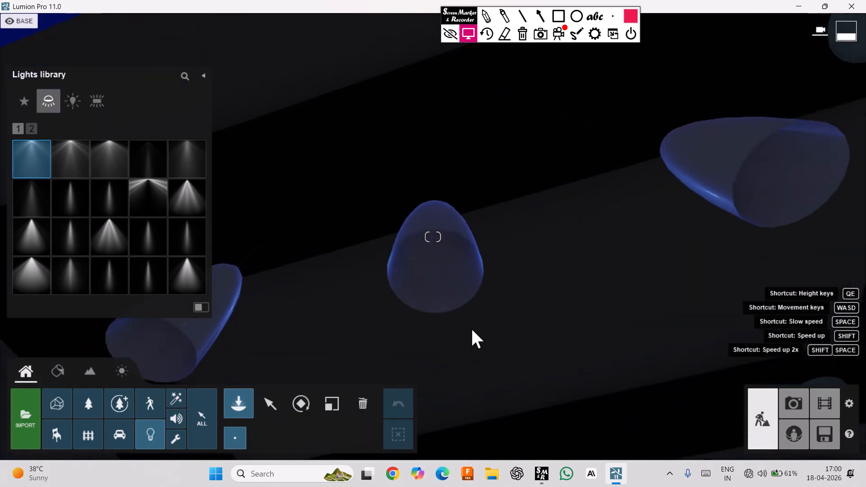
scroll(448, 286, "up", 5)
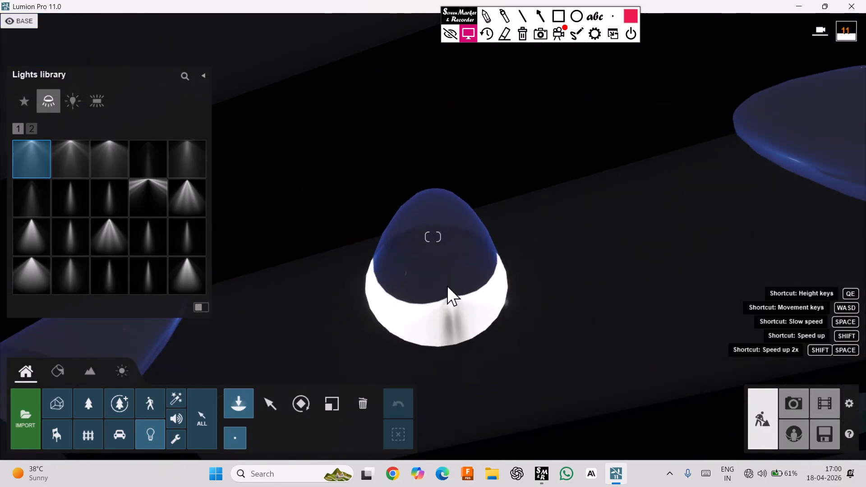
left_click(434, 187)
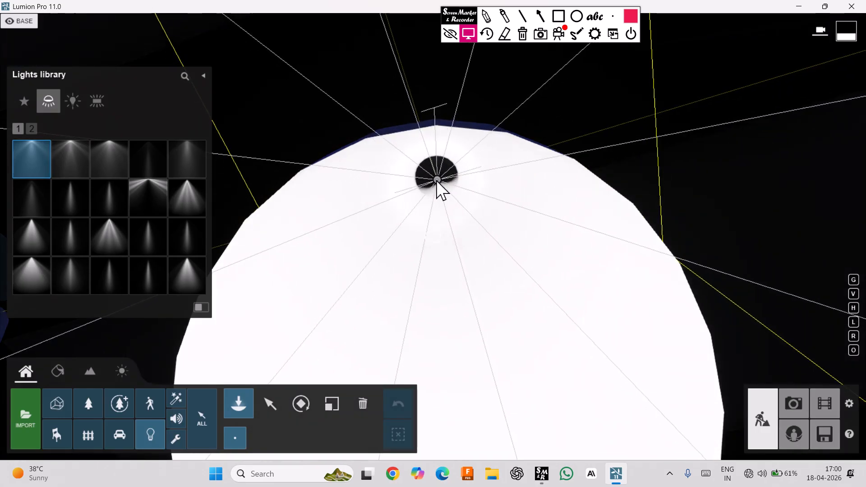
left_click(436, 180)
Place another Lamp spotlight inside the remaining unlit pendant shade above the island
scroll(483, 296, "down", 6)
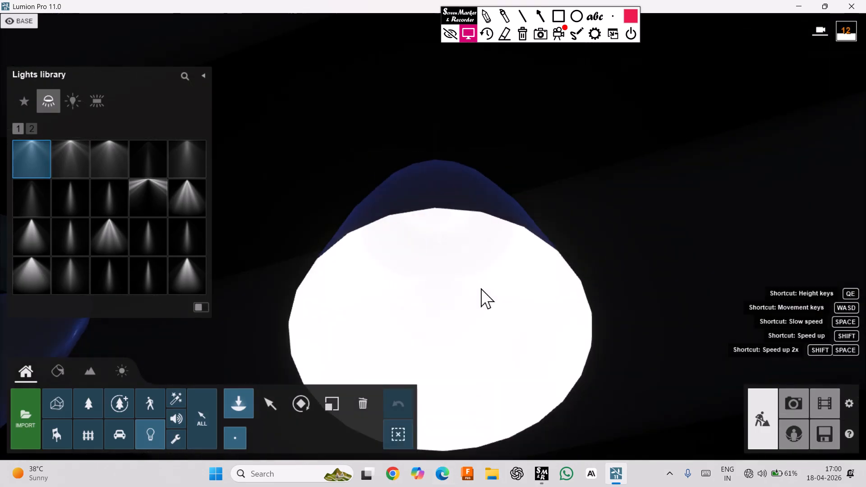
right_click_drag(433, 237, 329, 316)
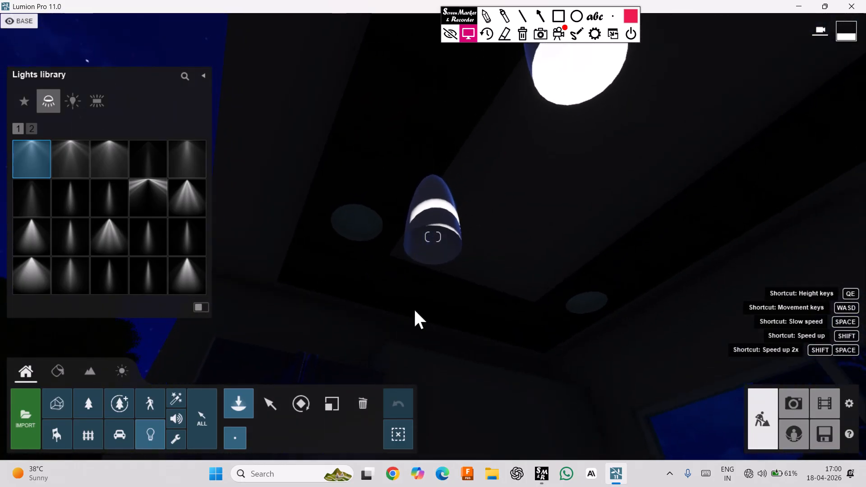
scroll(438, 242, "up", 5)
scroll(438, 234, "up", 5)
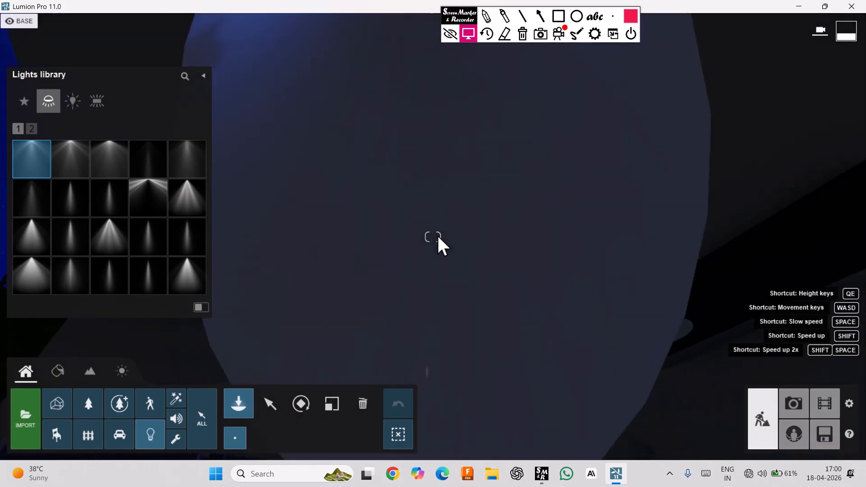
Place the first library spotlight inside the hanging pendant lamp's shade, viewed from below
mouse_move(438, 235)
right_mouse_down()
mouse_move(435, 250)
mouse_move(441, 235)
right_mouse_up()
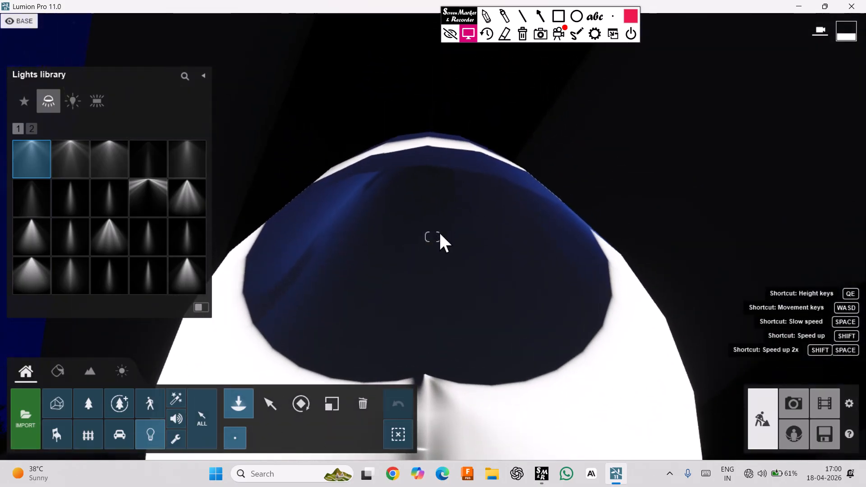
scroll(440, 262, "down", 5)
middle_click_drag(443, 307, 450, 263)
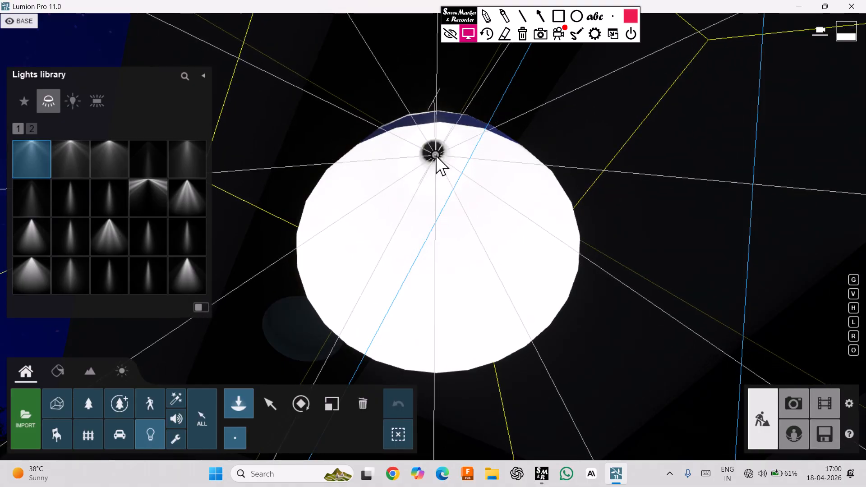
left_click(436, 156)
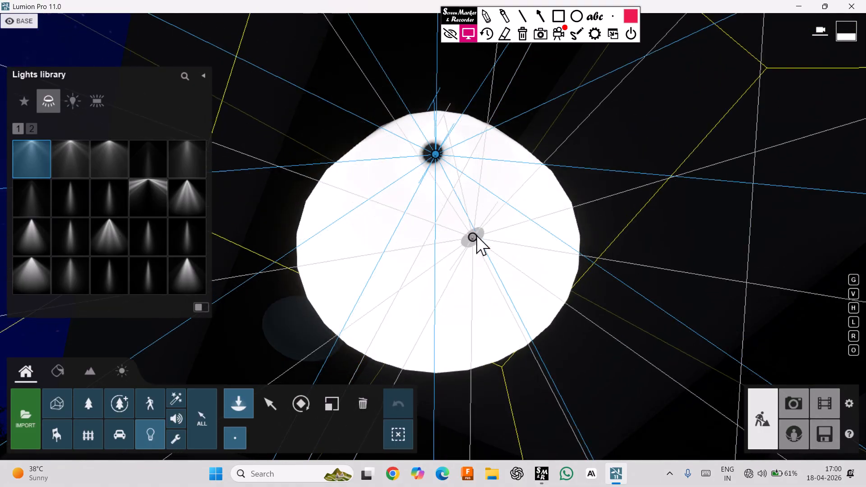
Narrow the cone angle of the middle pendant's spotlight to the island area and set its brightness to 16.7
scroll(461, 245, "down", 10)
scroll(490, 242, "down", 5)
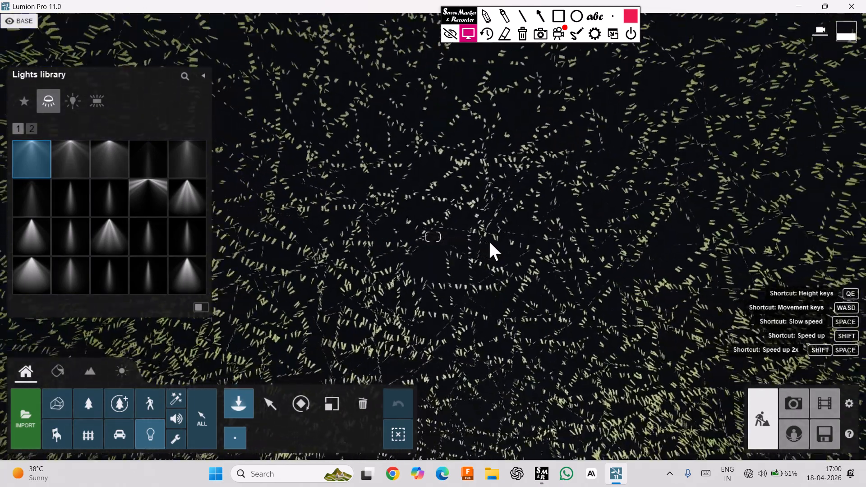
scroll(487, 232, "up", 7)
scroll(487, 232, "up", 5)
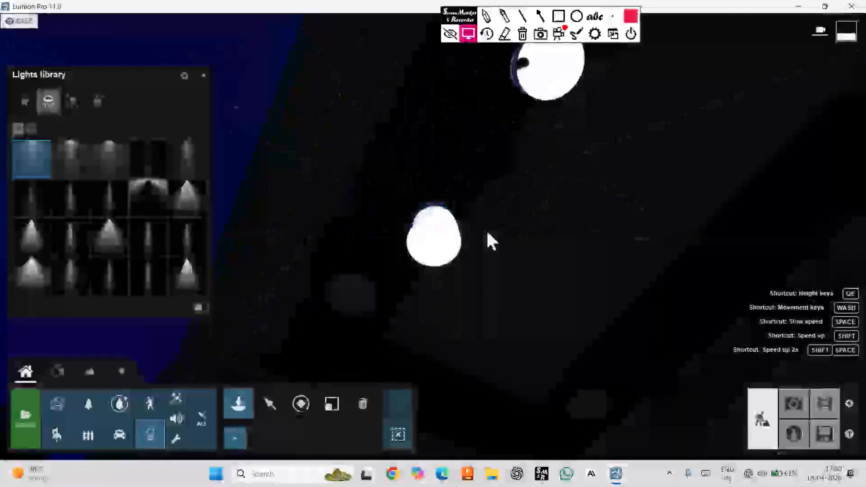
right_click_drag(555, 201, 600, 190)
right_click_drag(559, 108, 546, 150)
scroll(546, 150, "down", 6)
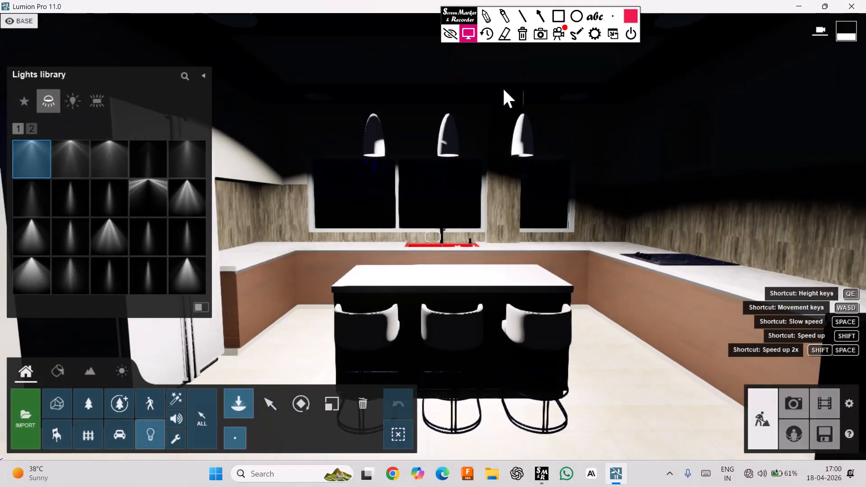
left_click(270, 402)
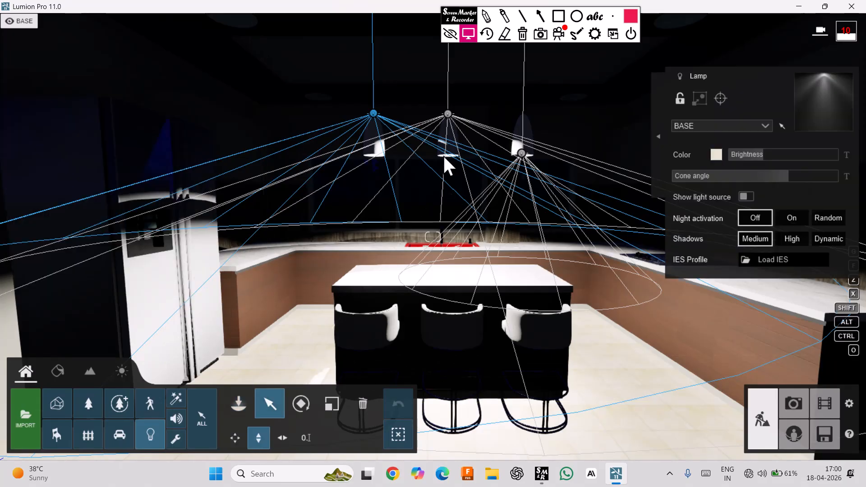
left_click(447, 113)
left_click_drag(760, 169, 748, 156)
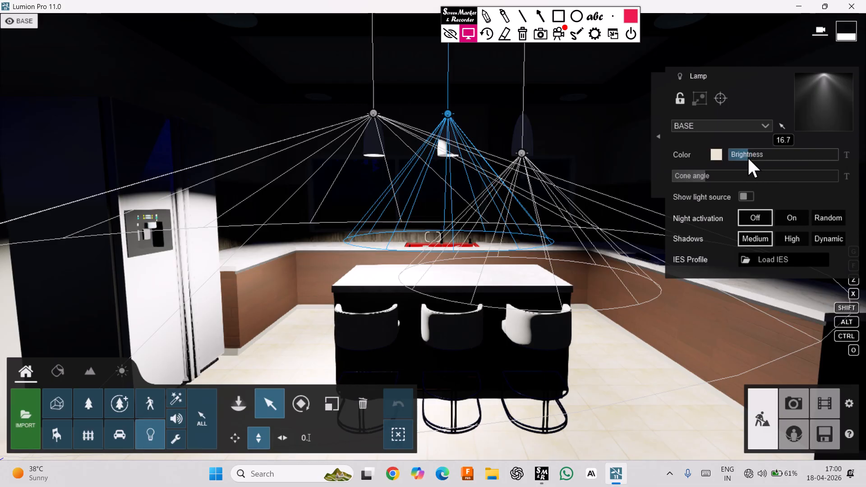
Narrow the cone angle of the spotlight in the pendant nearest the refrigerator and reduce its brightness to match the middle one
left_click(373, 113)
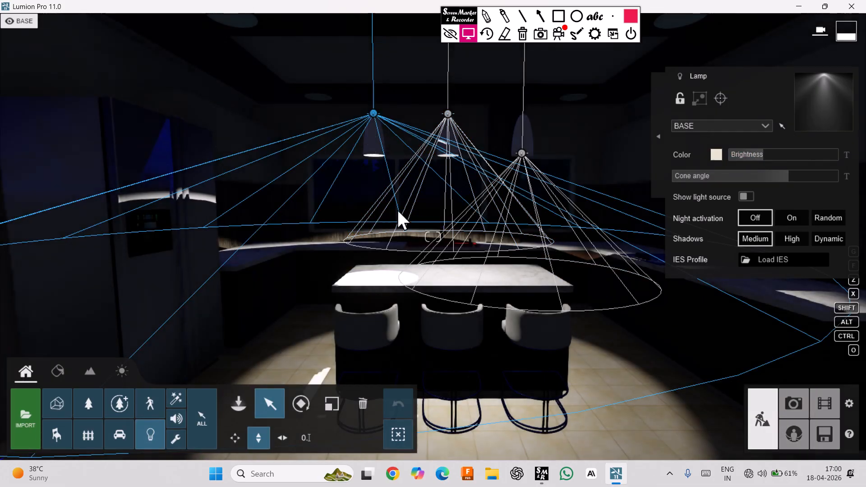
mouse_move(718, 174)
left_mouse_down()
mouse_move(732, 180)
mouse_move(705, 186)
left_mouse_up()
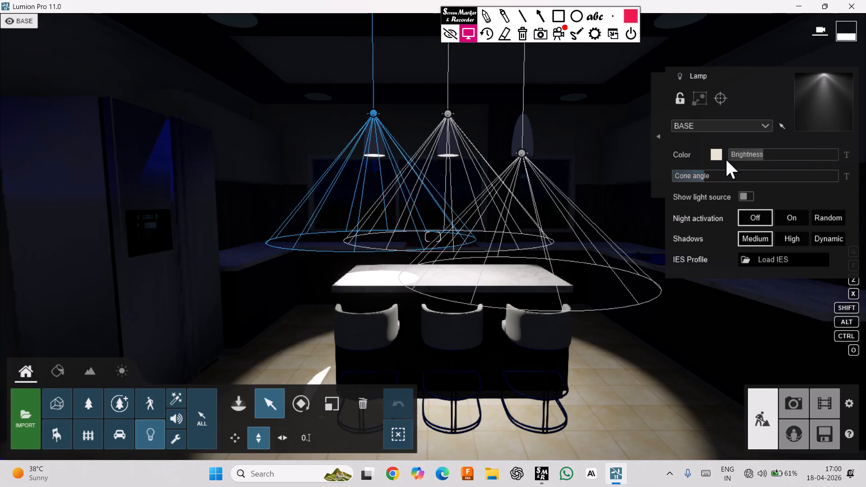
left_click_drag(725, 158, 746, 153)
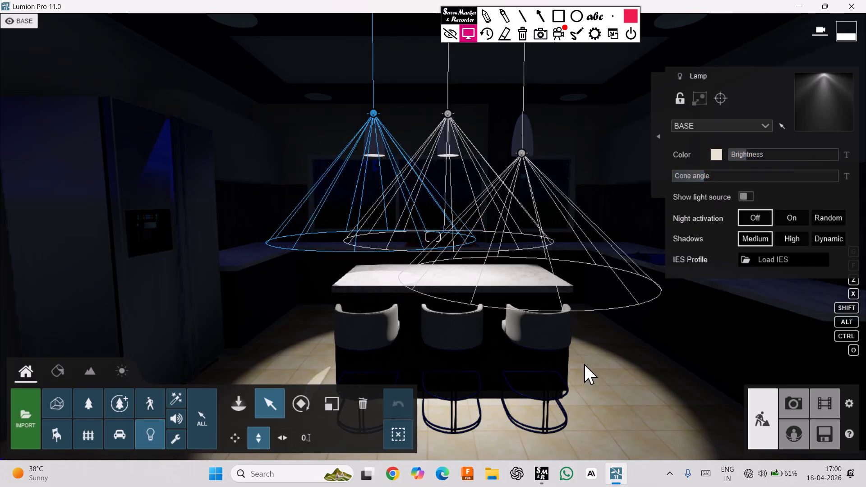
Check the pendant lighting over the island from outside the kitchen and select the middle pendant's spotlight
scroll(496, 308, "down", 3)
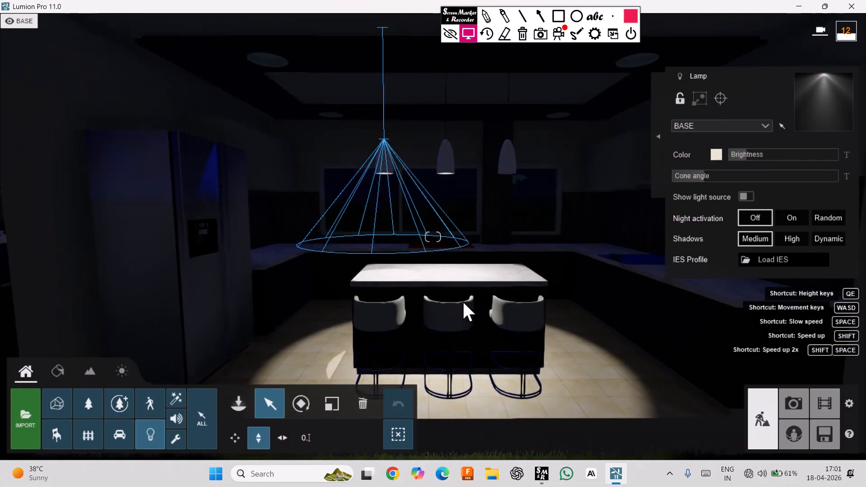
right_click_drag(466, 223, 453, 185)
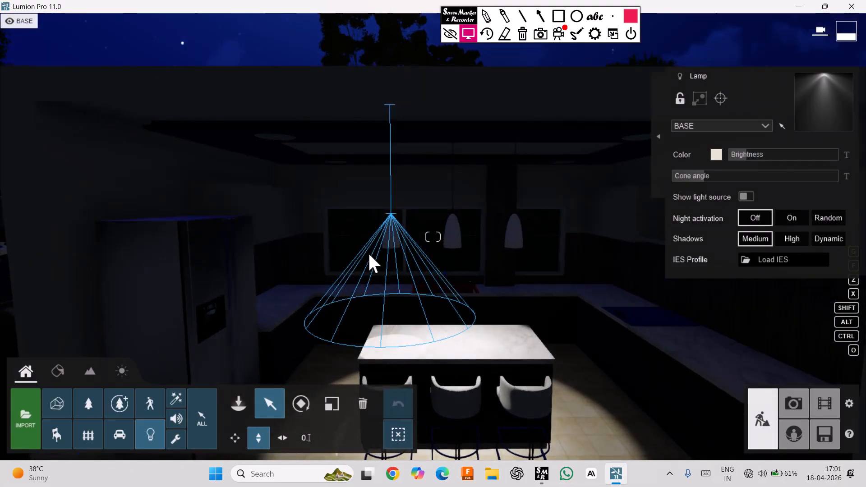
scroll(632, 250, "down", 5)
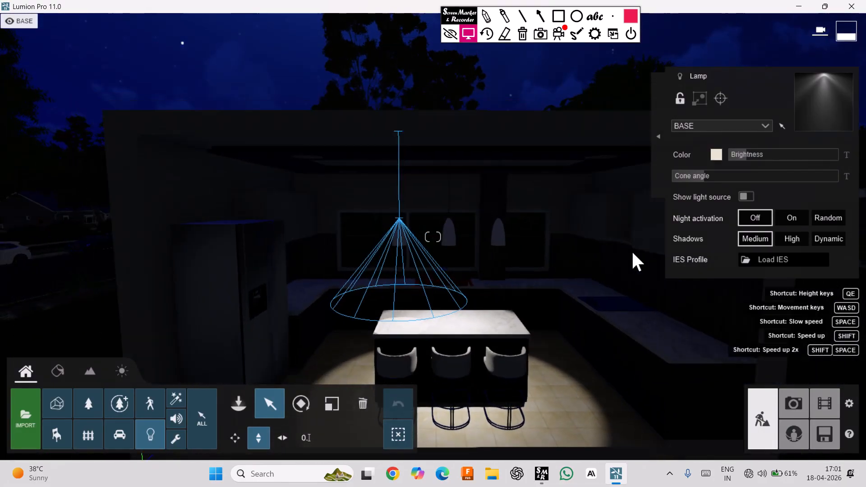
scroll(631, 250, "up", 3)
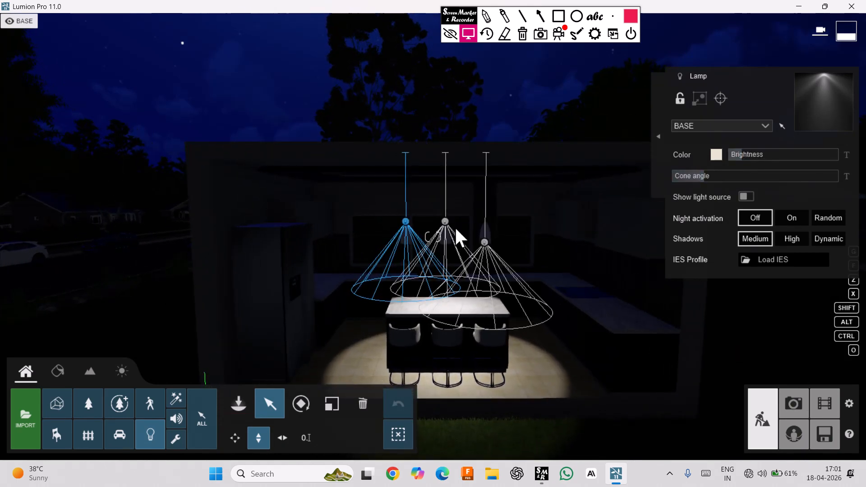
left_click(446, 219)
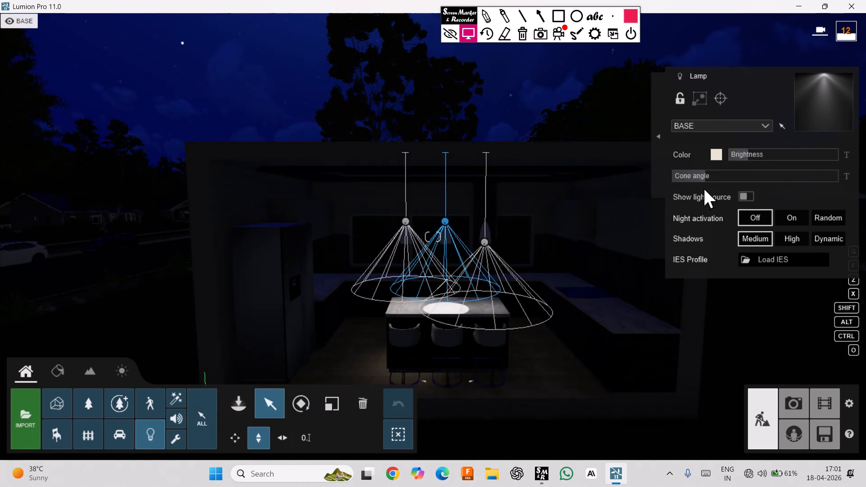
mouse_move(738, 154)
Raise the sun height to daytime with the recessed ceiling downlight in view
key("w")
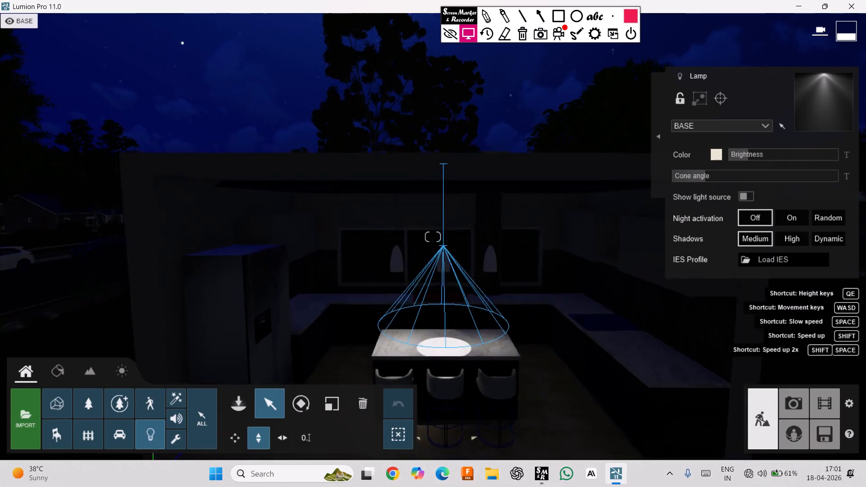
right_click_drag(537, 256, 518, 253)
key("w")
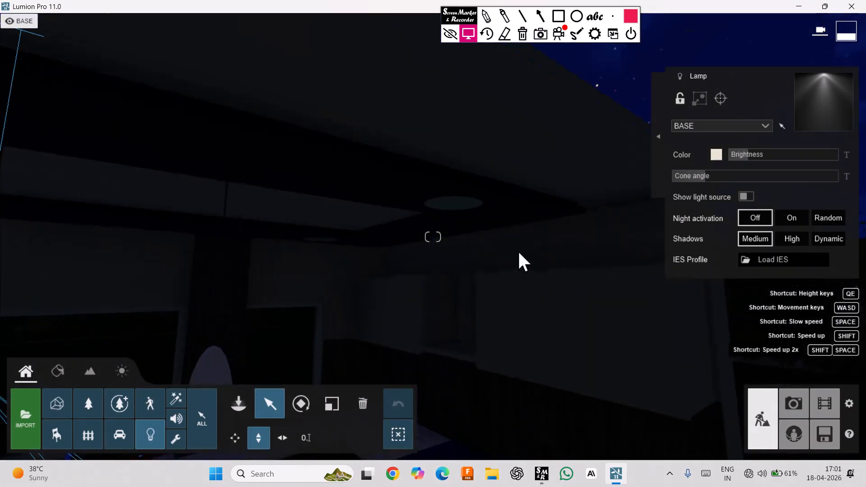
key("w")
key("s")
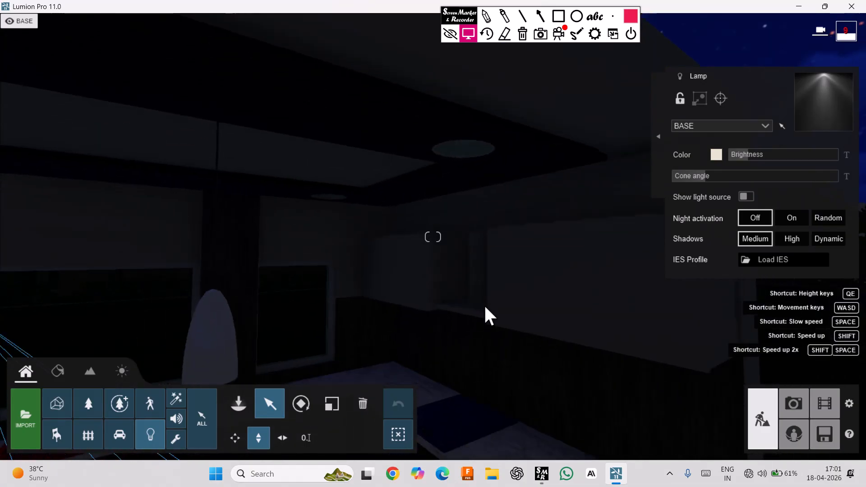
key("e")
right_click_drag(478, 360, 470, 305)
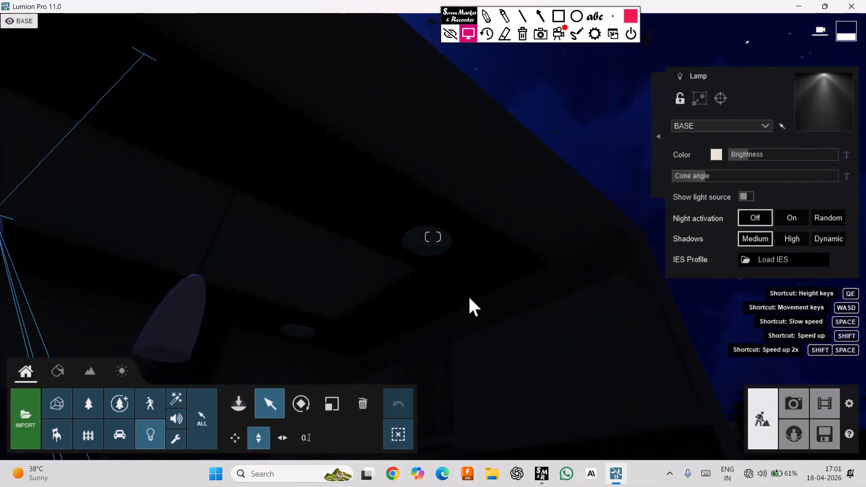
left_click(122, 371)
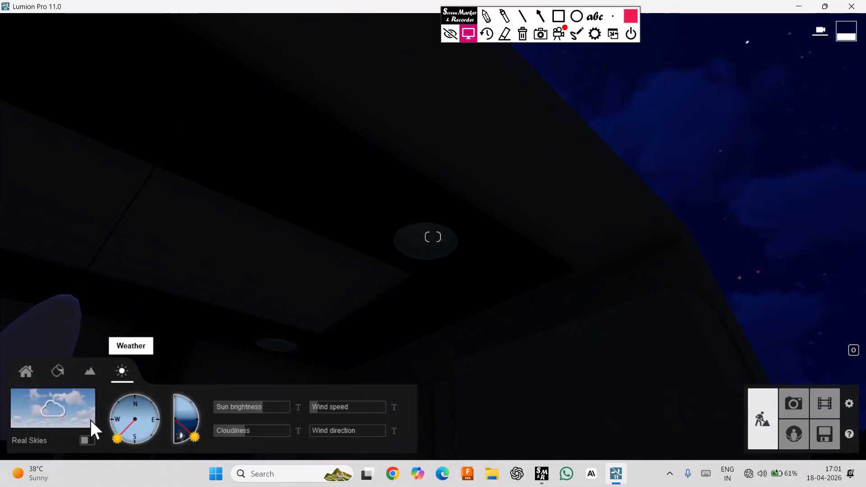
left_click_drag(202, 415, 194, 406)
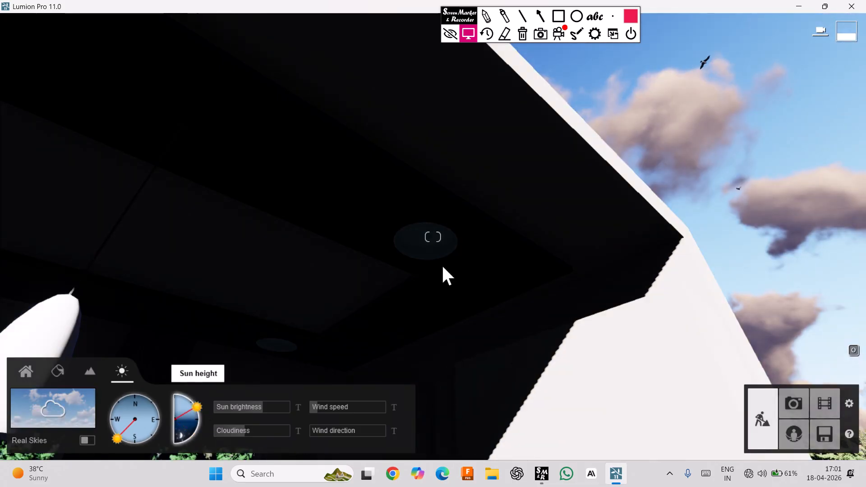
Remove the colorization from the Interior Glass 002 material on the ceiling downlights and save the material changes
scroll(434, 234, "up", 3)
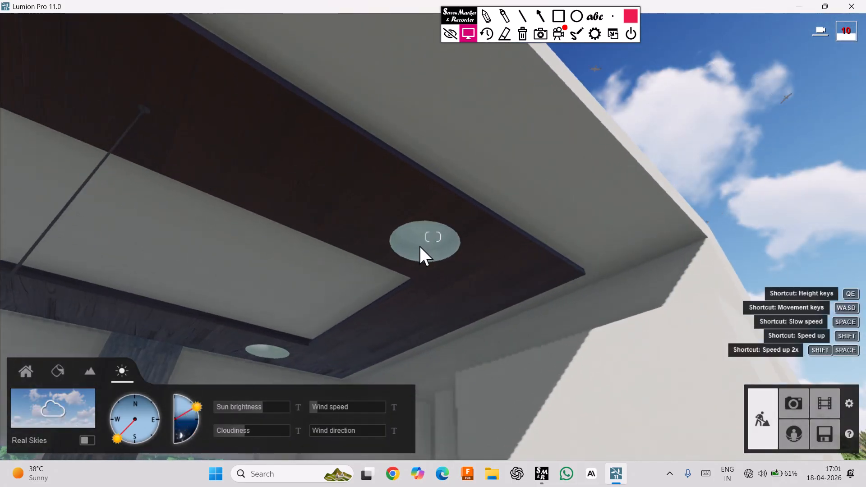
left_click(58, 371)
left_click(418, 242)
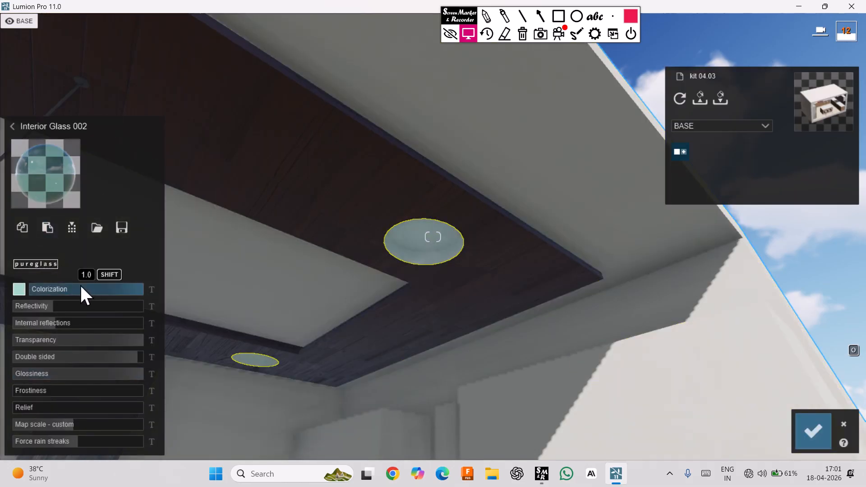
left_click_drag(80, 288, 4, 297)
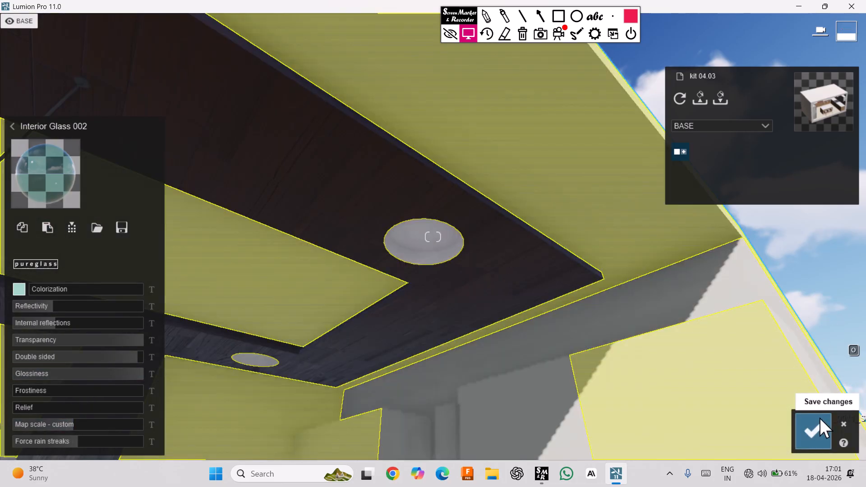
left_click(817, 424)
left_click(426, 240)
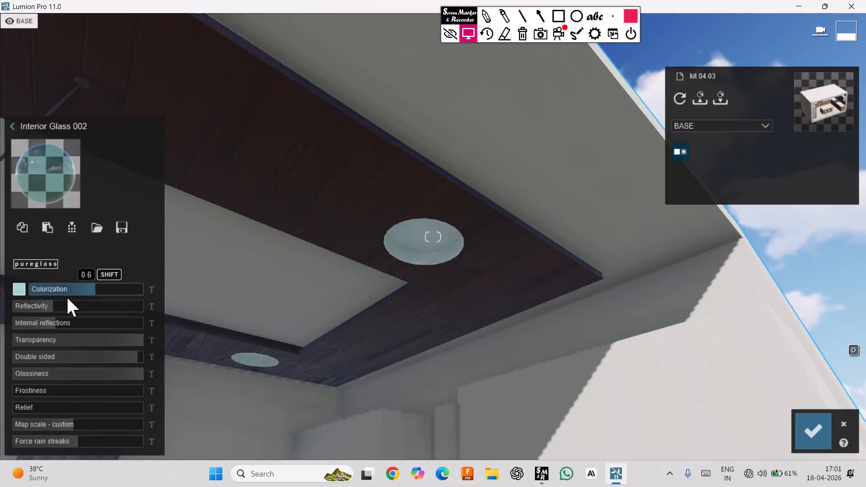
left_click(813, 430)
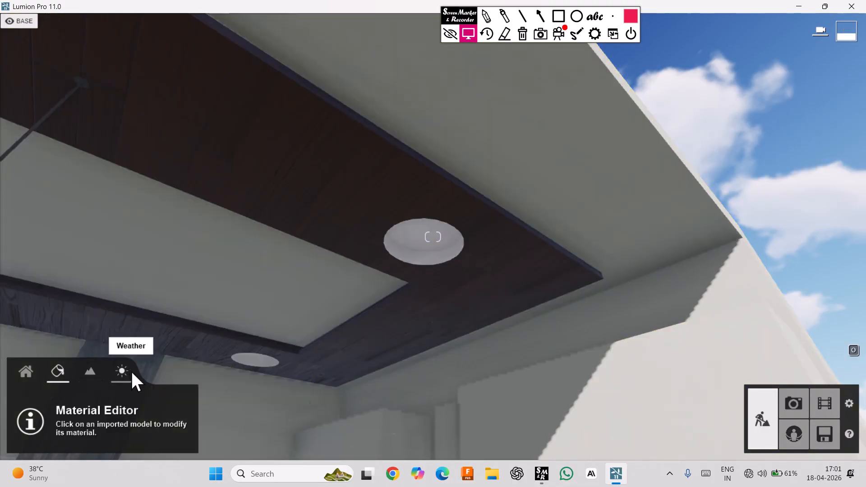
Lower the sun height back to night and bring up the omni lights in the lights library
left_click(122, 371)
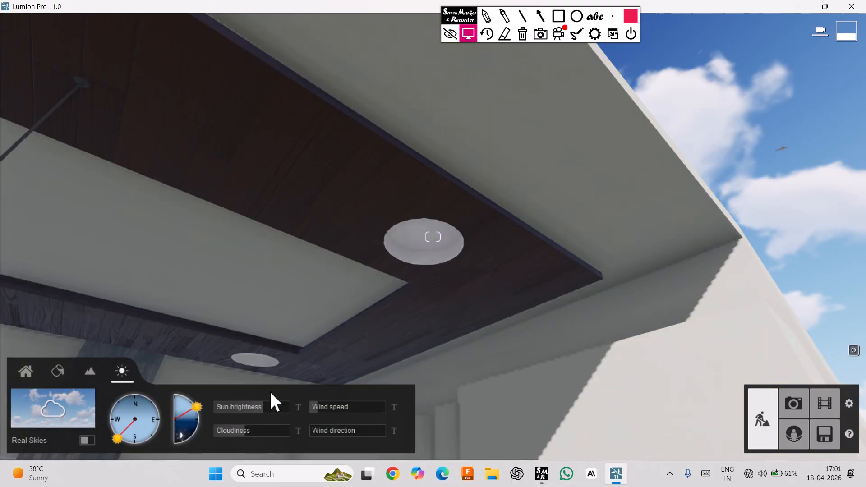
left_click_drag(196, 407, 191, 434)
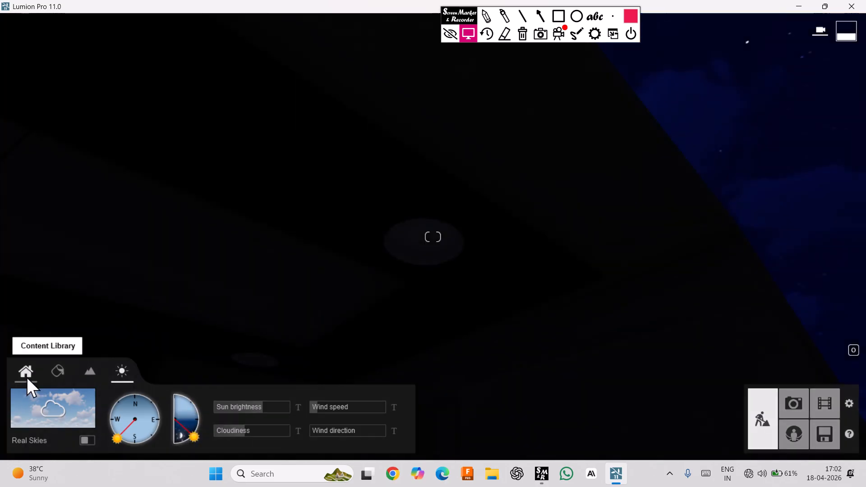
left_click(26, 376)
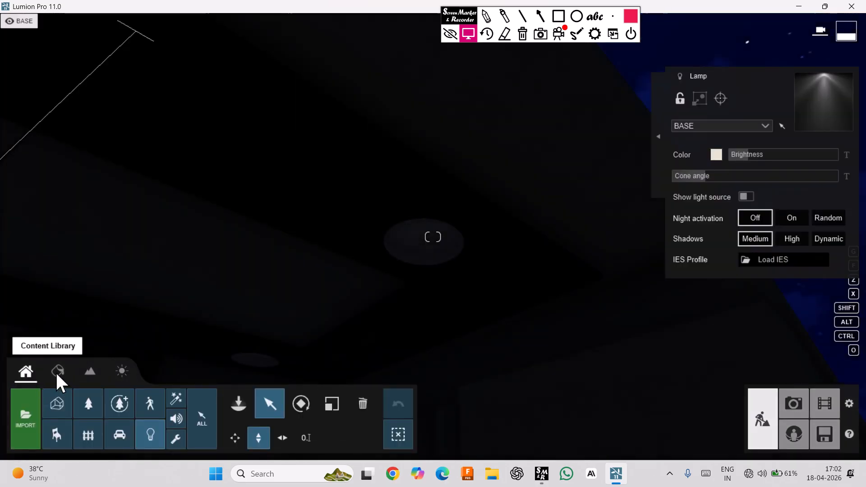
left_click(151, 435)
left_click(101, 107)
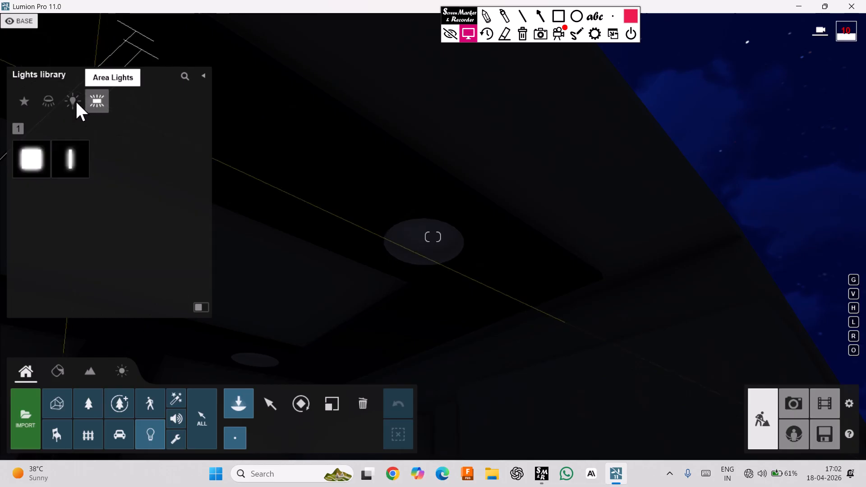
left_click(72, 101)
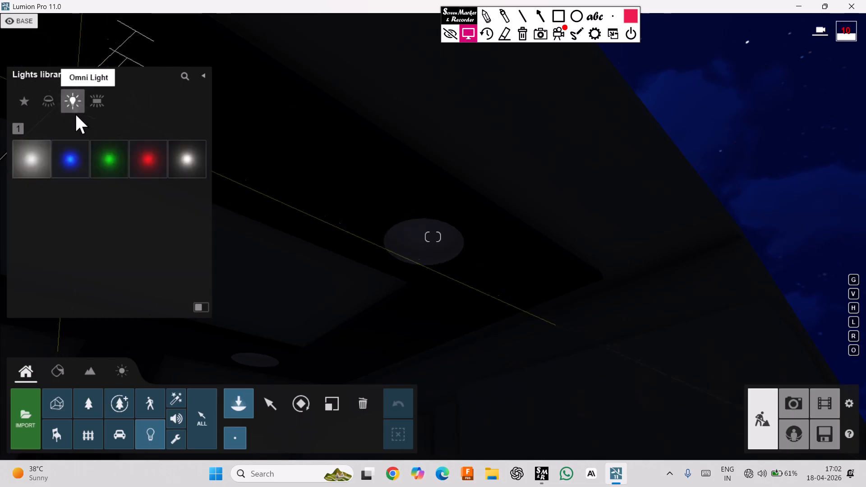
Try placing the last white omni light in the recessed ceiling downlight
left_click(187, 159)
left_click(418, 243)
scroll(420, 235, "up", 3)
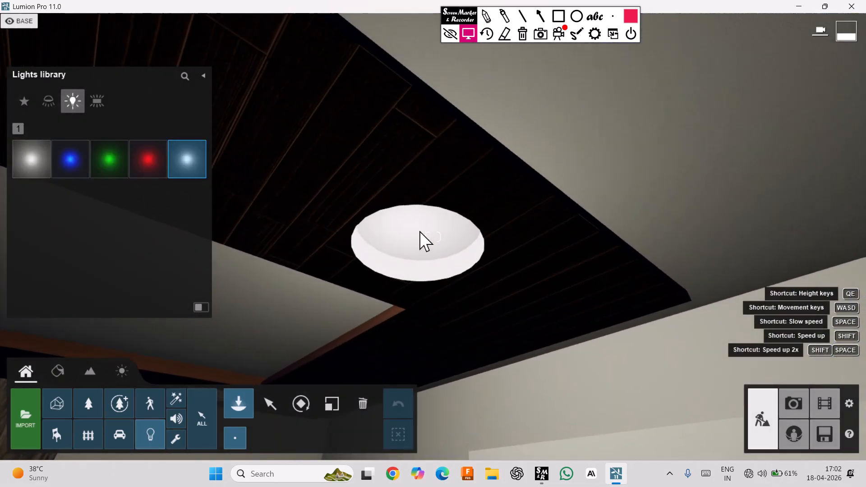
scroll(420, 235, "down", 1)
left_click(417, 242)
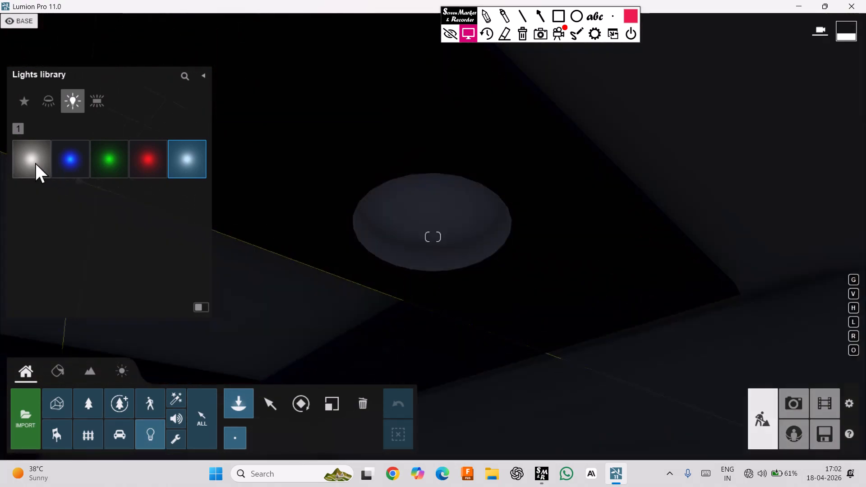
Place the first white omni light from the library in two recessed ceiling downlights
left_click(34, 163)
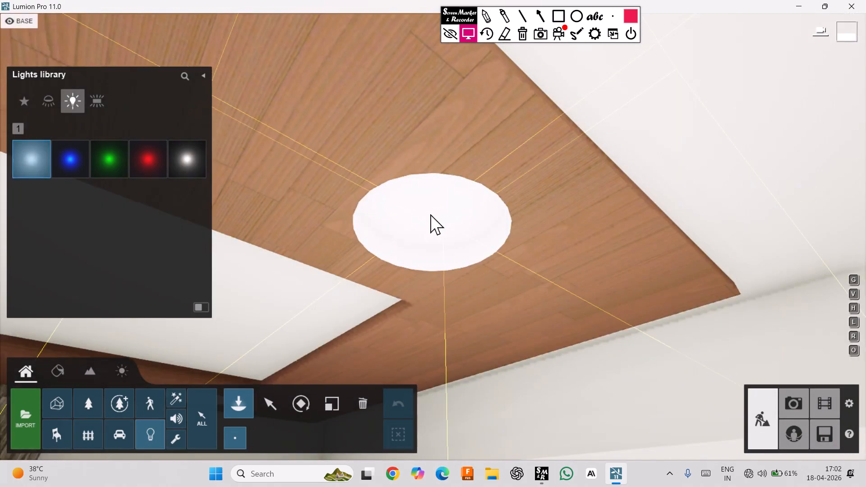
left_click(430, 214)
right_click_drag(511, 211, 436, 246)
key("w")
left_click(424, 246)
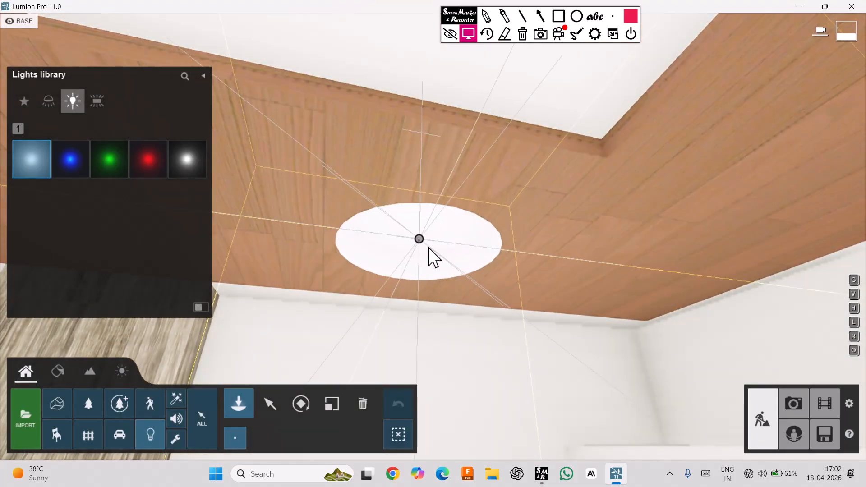
Place another white omni light in the recessed ceiling downlight in the corner beside the window wall
key("s")
mouse_move(541, 283)
right_mouse_down()
mouse_move(388, 282)
mouse_move(433, 294)
mouse_move(540, 283)
right_mouse_up()
key("w")
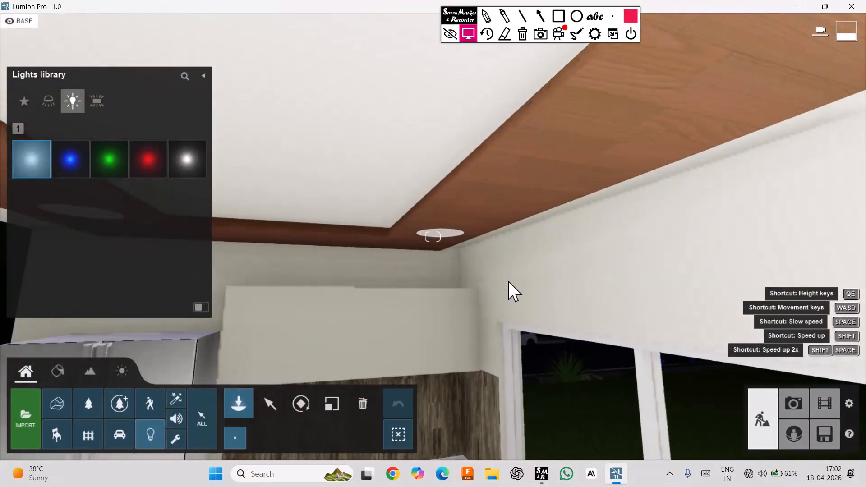
key("w")
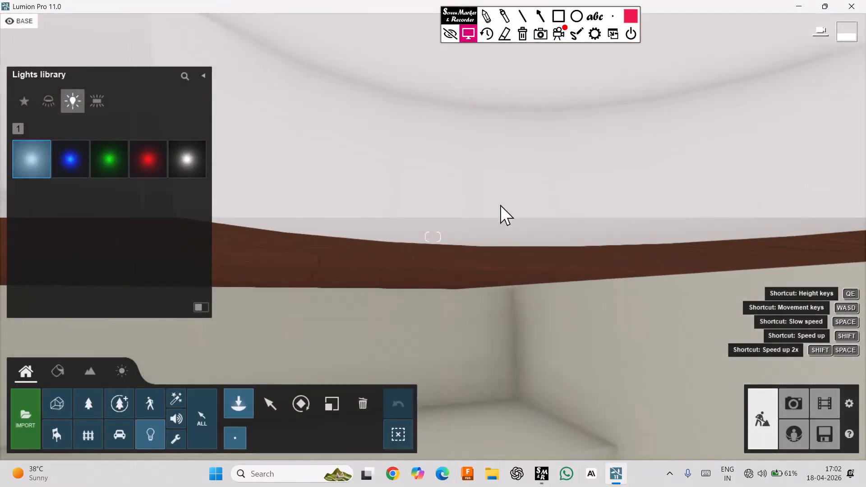
key("s")
left_click(507, 136)
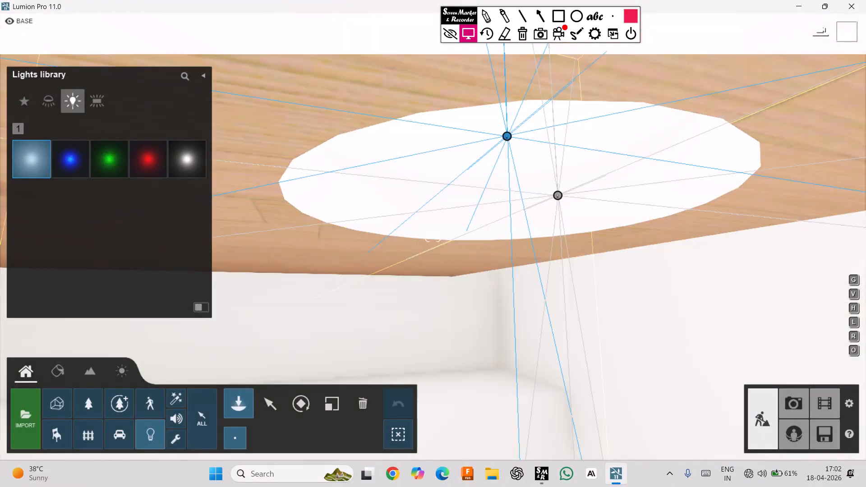
Place a white omni light in the remaining ceiling downlight near the kitchen's open front on the refrigerator side
mouse_move(557, 196)
right_mouse_down()
mouse_move(470, 203)
mouse_move(551, 208)
right_mouse_up()
key("w")
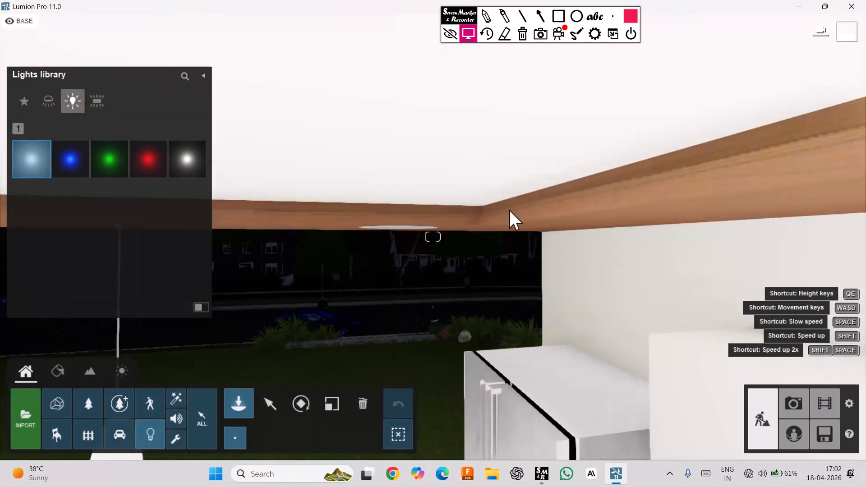
mouse_move(588, 253)
right_mouse_down()
mouse_move(584, 271)
mouse_move(592, 254)
right_mouse_up()
key("w")
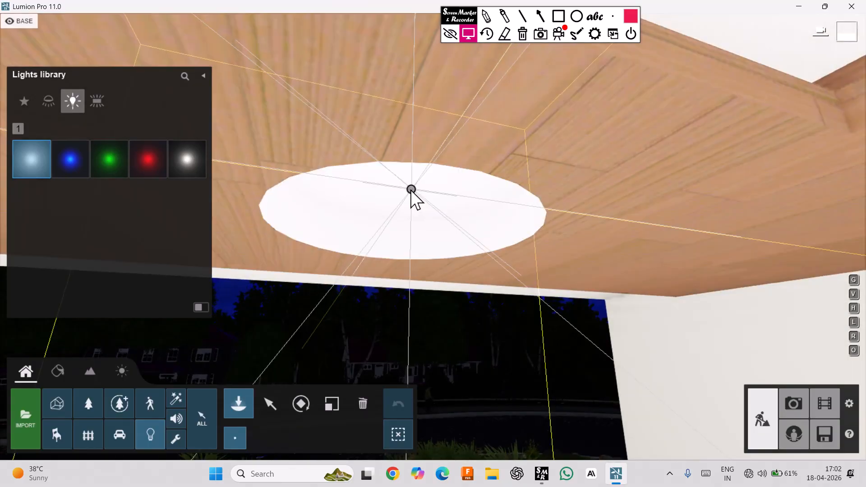
left_click(410, 189)
Examine the night-lit kitchen from outside, then the ceiling downlights up close
key("s")
mouse_move(514, 274)
right_mouse_down()
mouse_move(501, 299)
mouse_move(506, 291)
right_mouse_up()
key("w")
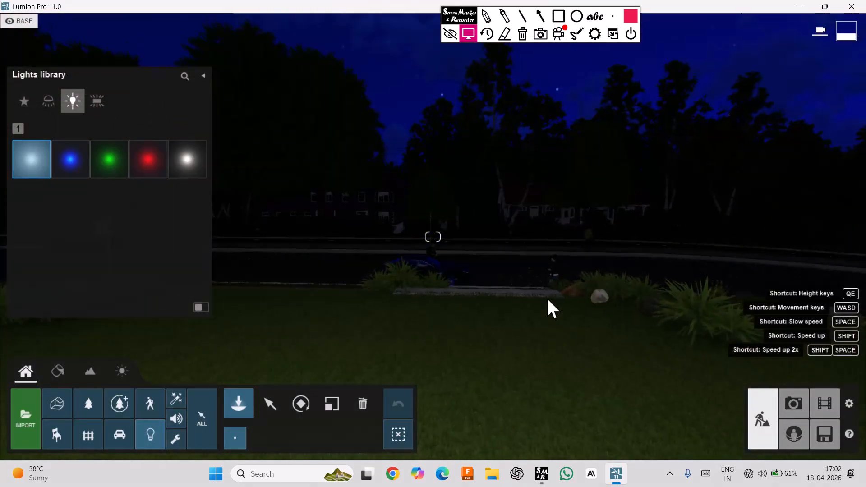
key("s")
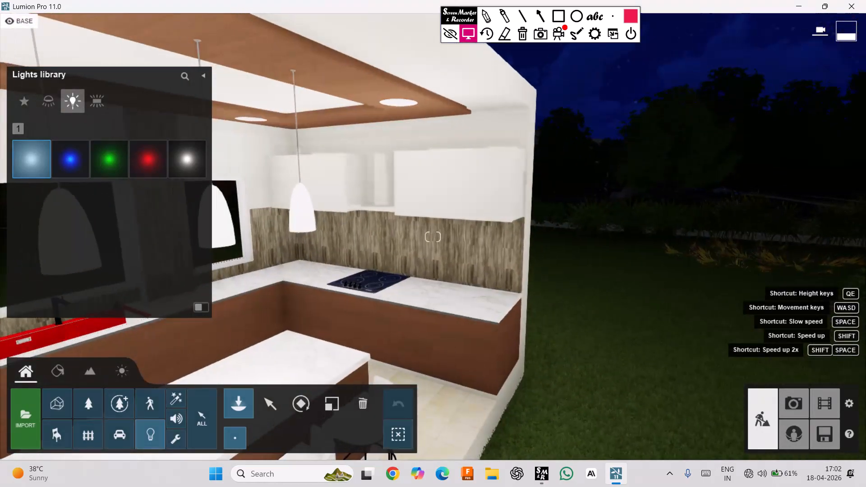
key("s")
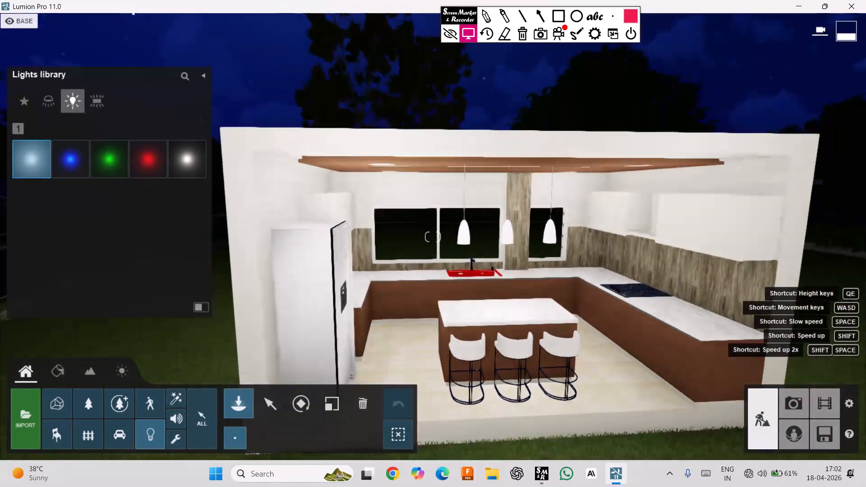
key("s")
right_click_drag(606, 309, 853, 220)
key("w")
key("s")
key("w")
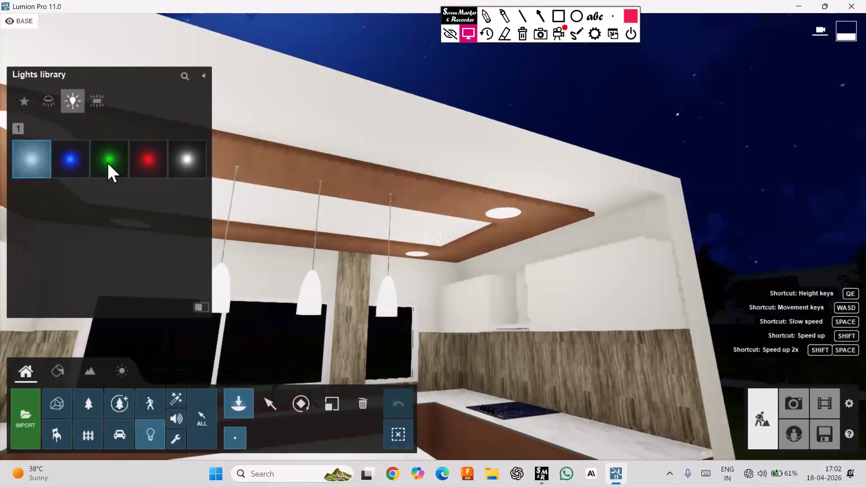
Lower the brightness of the omni lights in the front refrigerator-side downlight and both rear downlights, using 1.0 for the rear refrigerator-side one
left_click(270, 403)
left_click(503, 211)
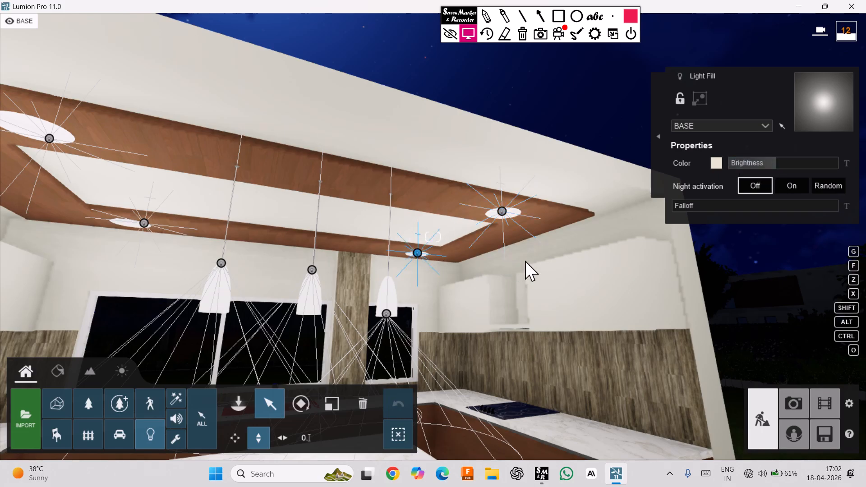
right_click_drag(525, 262, 657, 191)
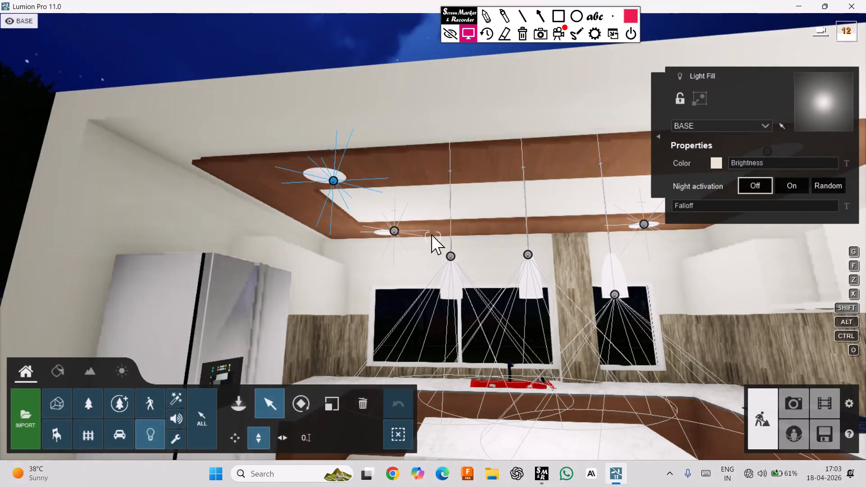
left_click(394, 231)
left_click_drag(747, 165, 698, 175)
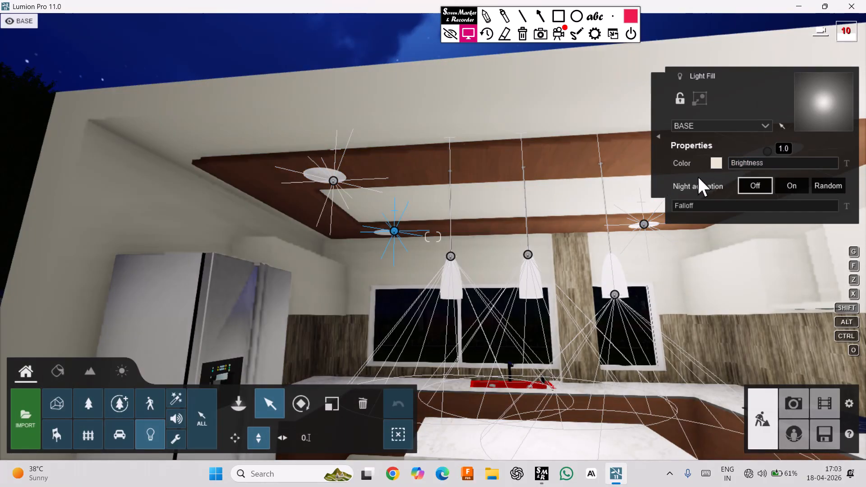
right_click_drag(431, 239, 510, 233)
left_click(480, 245)
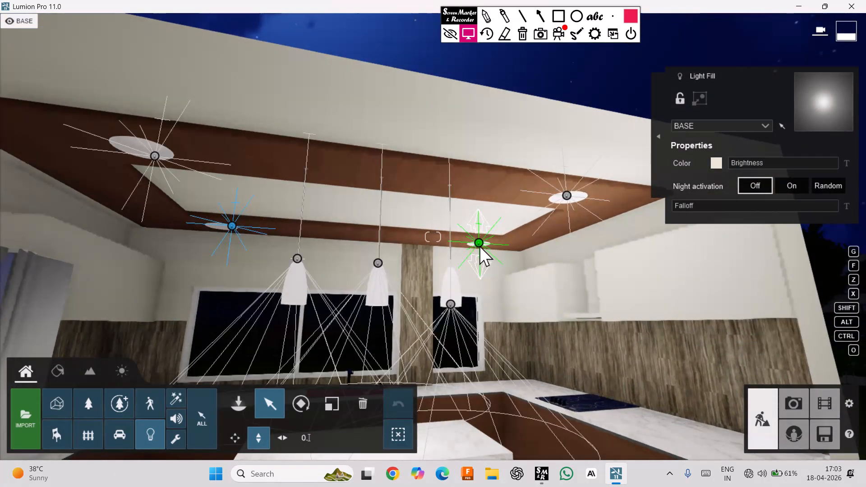
left_click_drag(753, 164, 700, 180)
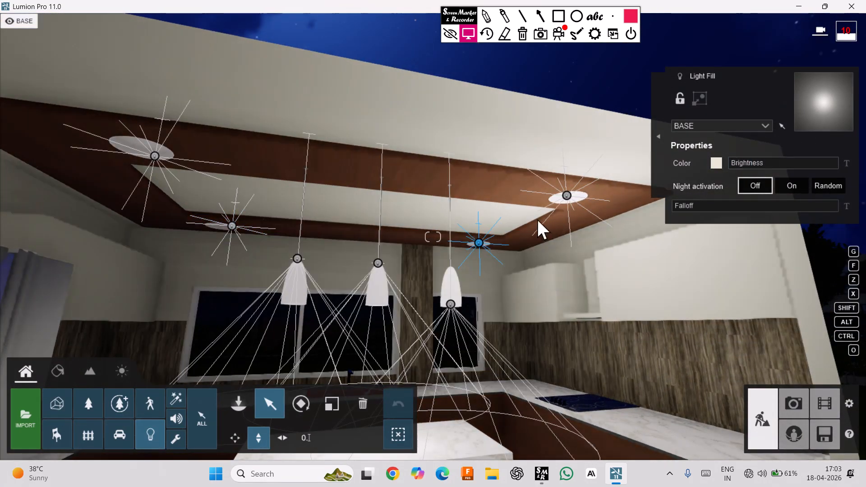
Give the omni light in the front cooktop-side downlight a warm yellow color and lower its brightness
left_click(567, 195)
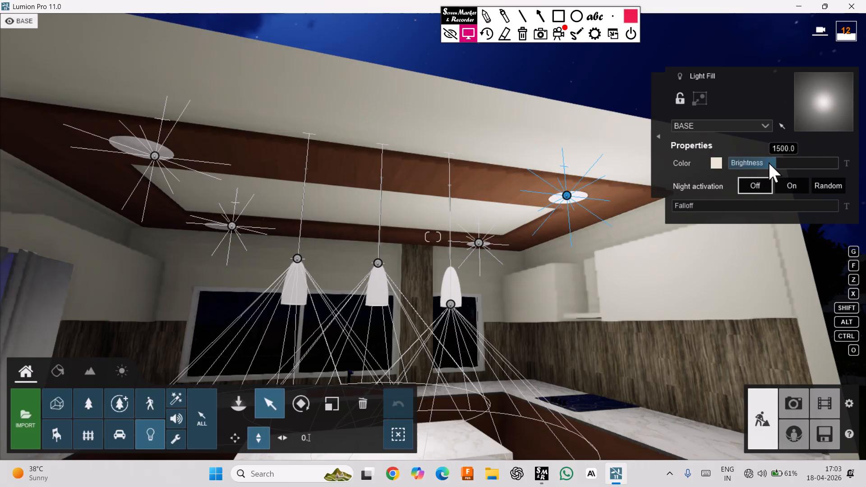
left_click(716, 163)
left_click(572, 102)
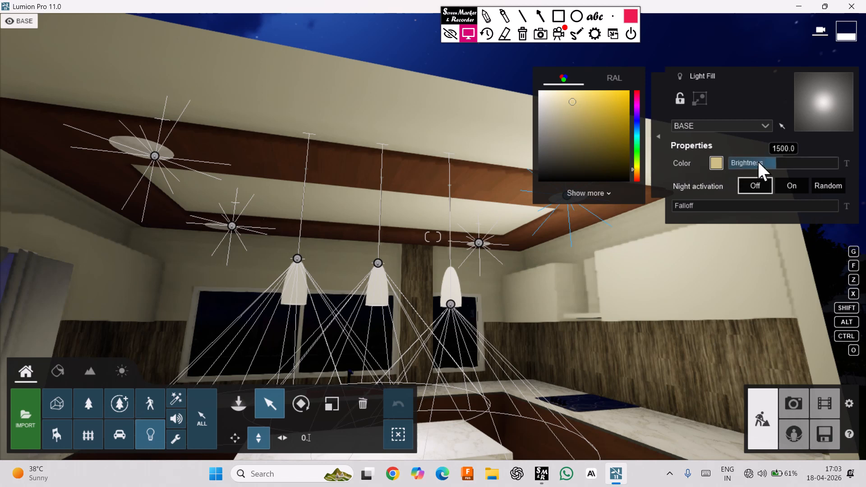
left_click_drag(757, 159, 754, 164)
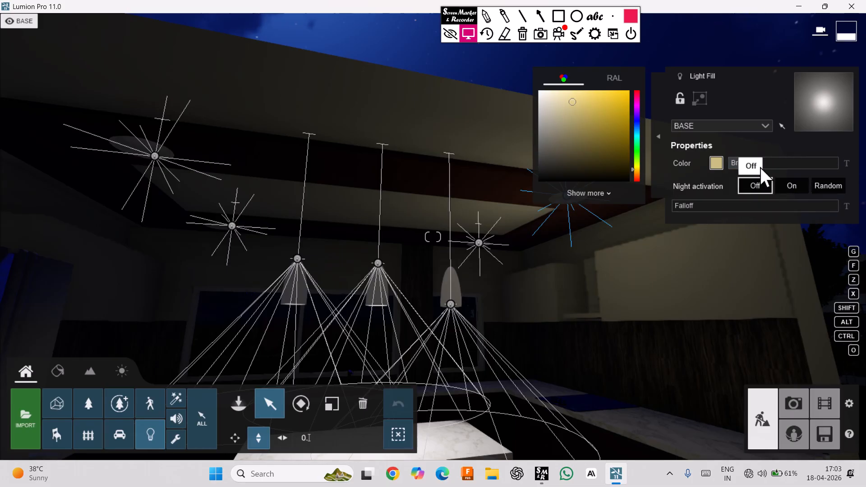
Enter an exact brightness value for the omni light in the rear cooktop-side downlight
left_click(477, 246)
mouse_move(746, 165)
left_mouse_down()
mouse_move(761, 167)
mouse_move(752, 169)
left_mouse_up()
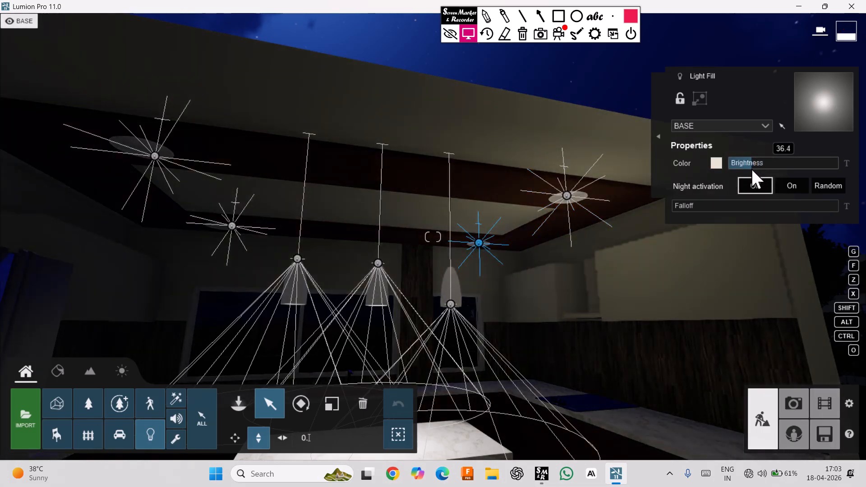
left_click(847, 162)
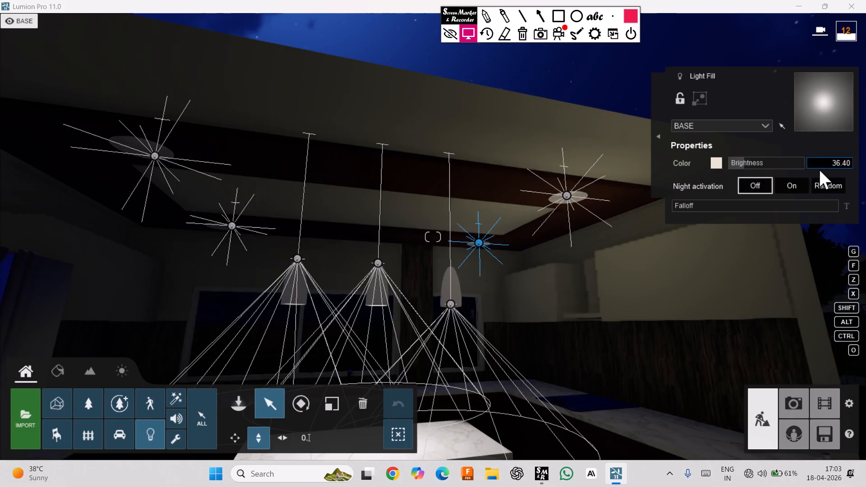
key("BackSpace")
key("BackSpace")
key("BackSpace")
key("BackSpace")
key("BackSpace")
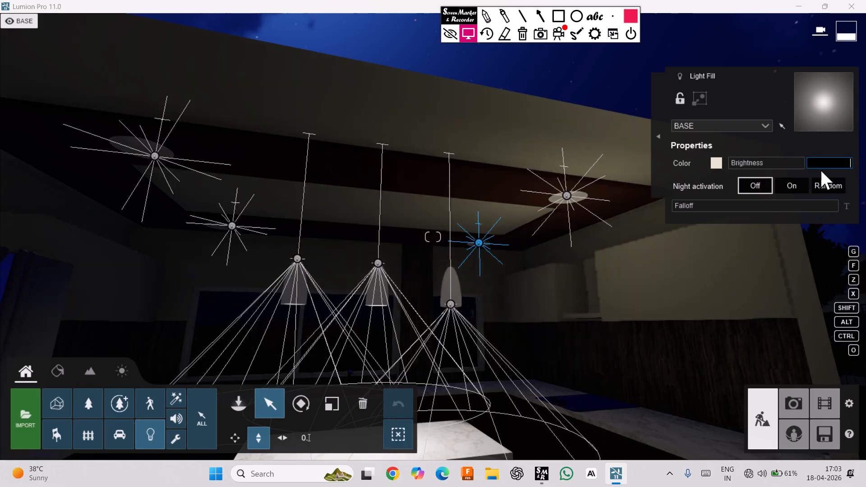
type("10")
key("Return")
Set the brightness of the omni light in the rear refrigerator-side downlight to 89
right_click_drag(671, 211, 510, 253)
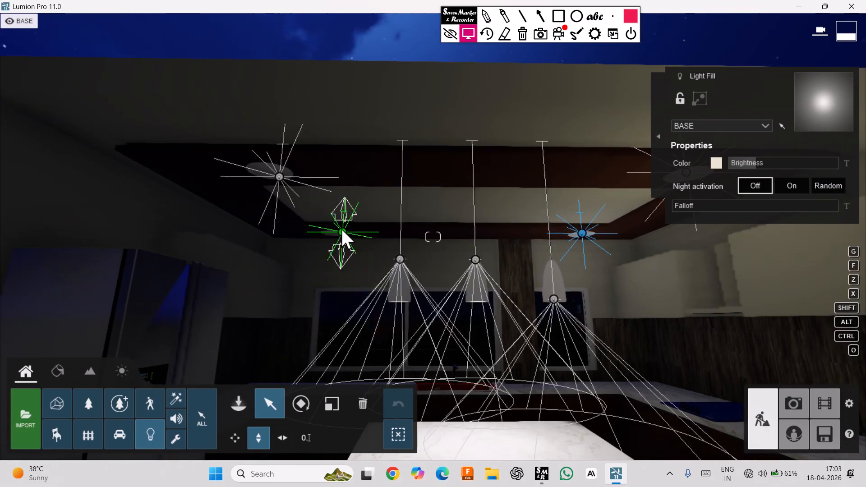
left_click(341, 231)
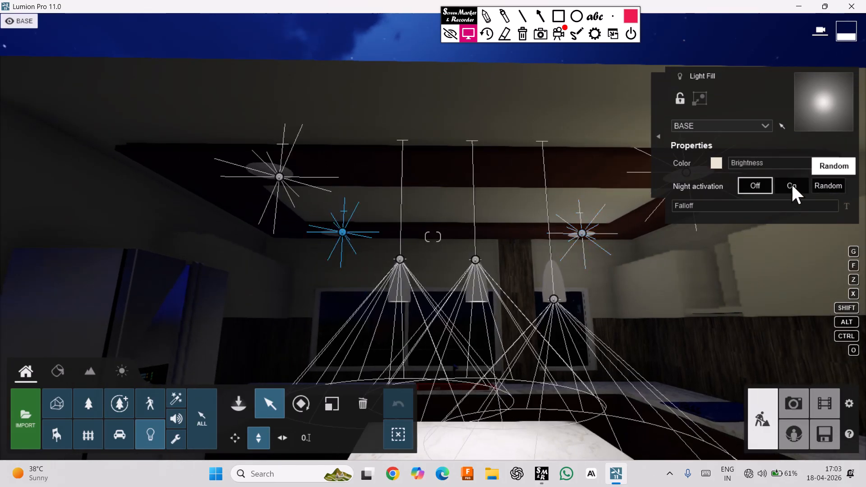
left_click(847, 164)
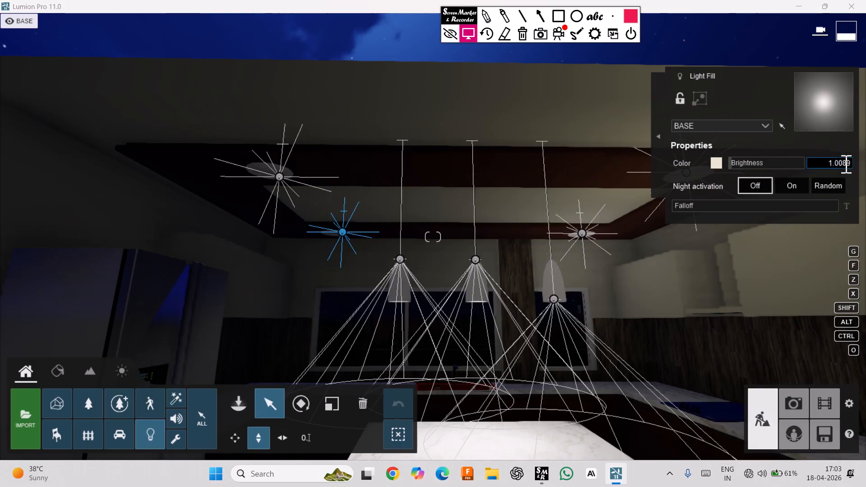
type("80")
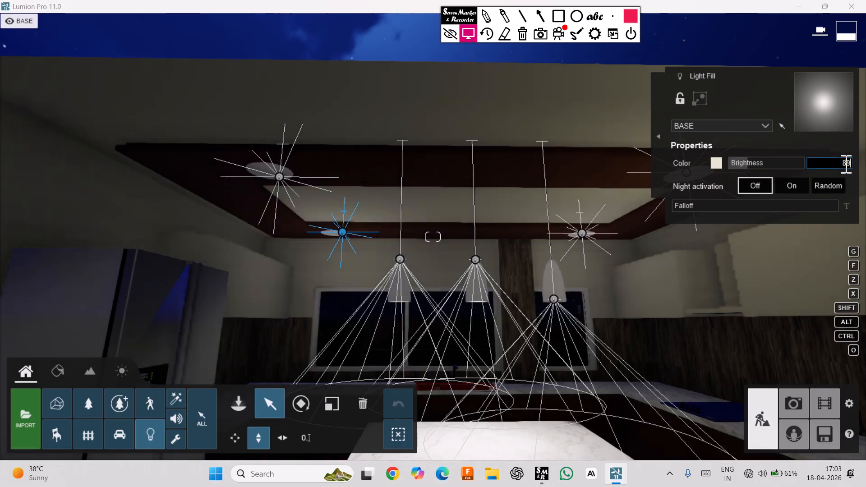
key("Return")
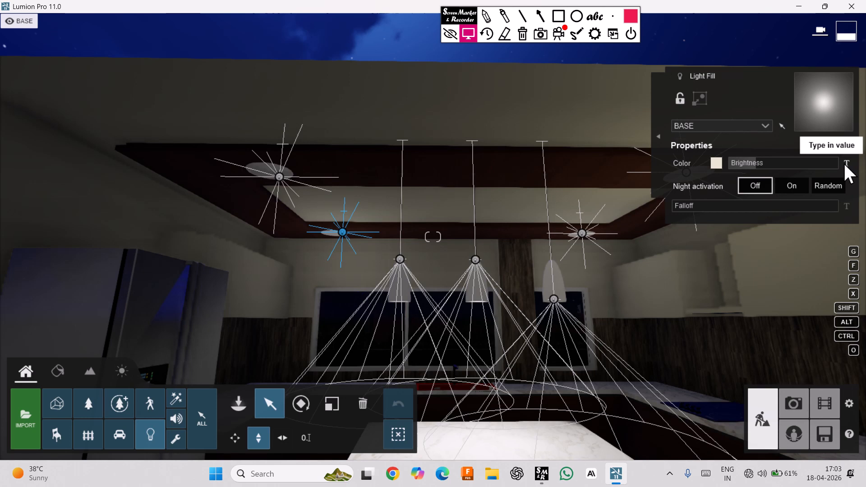
Set the brightness of the omni light in the front refrigerator-side downlight to 89 and check the whole kitchen
left_click(280, 179)
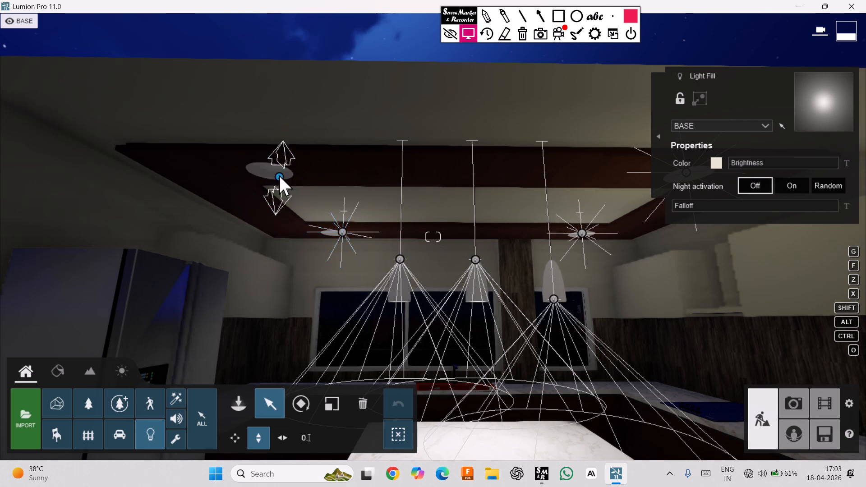
left_click(847, 163)
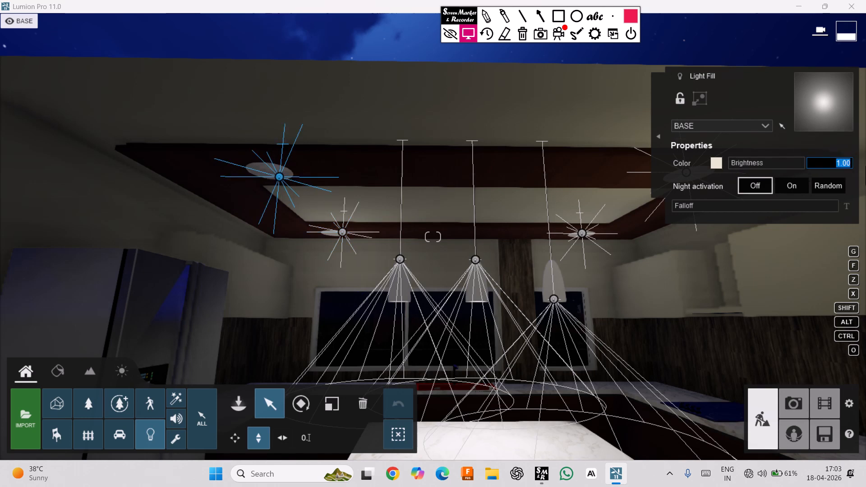
type("89")
scroll(543, 285, "down", 5)
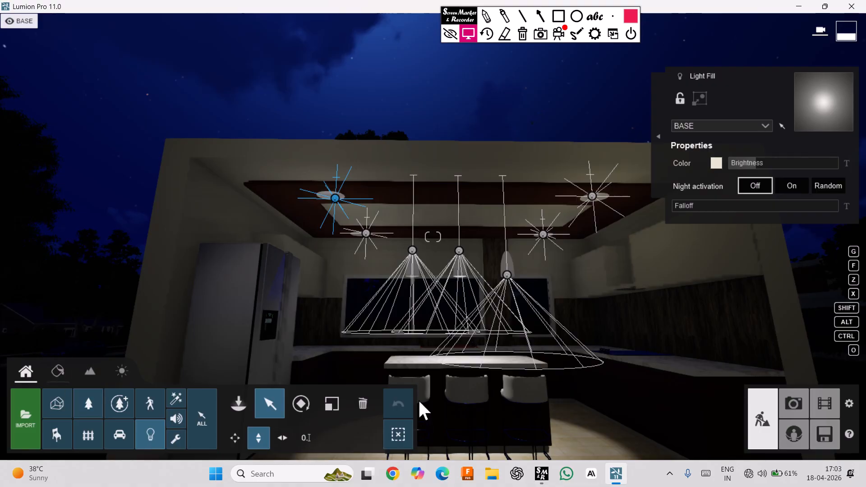
mouse_move(537, 259)
right_mouse_down()
mouse_move(540, 240)
mouse_move(547, 261)
mouse_move(543, 253)
right_mouse_up()
scroll(542, 254, "up", 3)
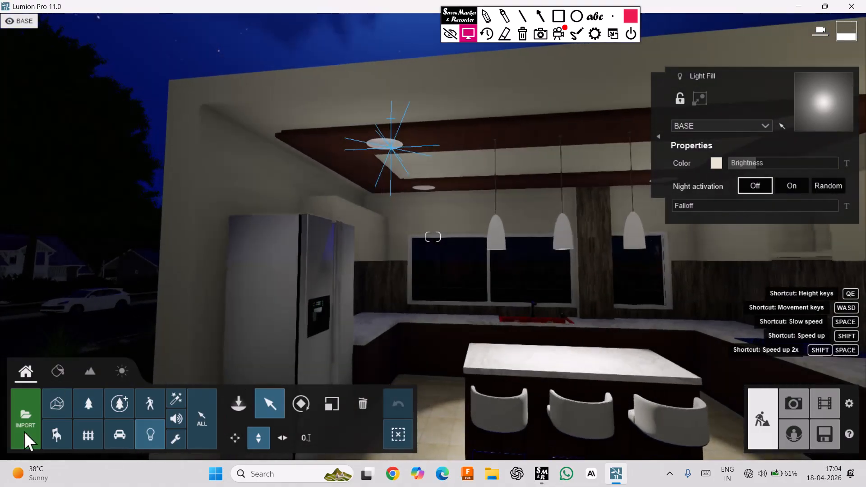
Raise the sun height to daytime and bring up the indoor objects library
left_click(122, 371)
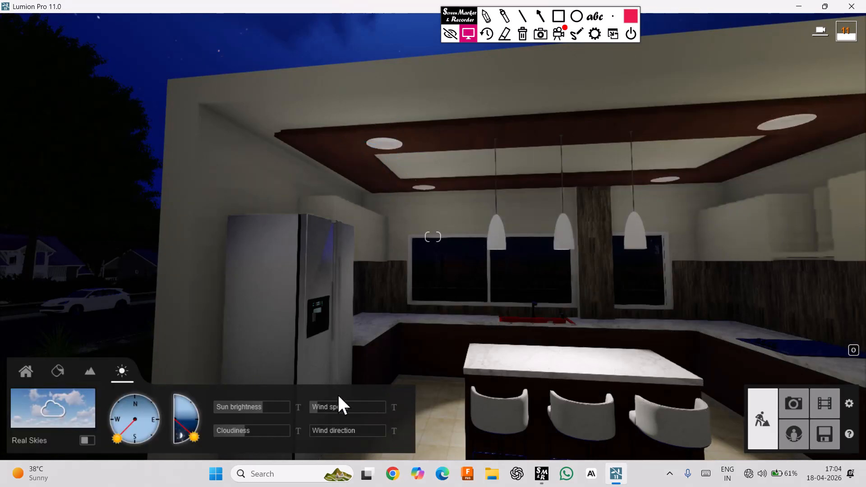
left_click_drag(194, 432, 199, 404)
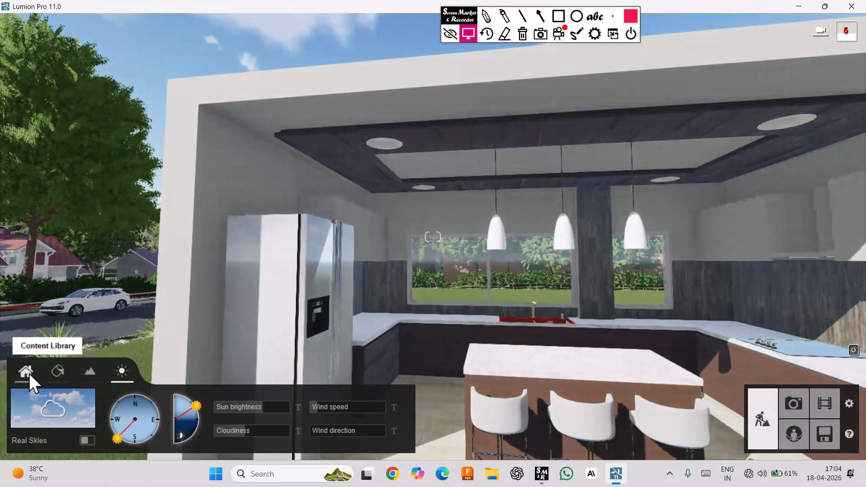
left_click(25, 371)
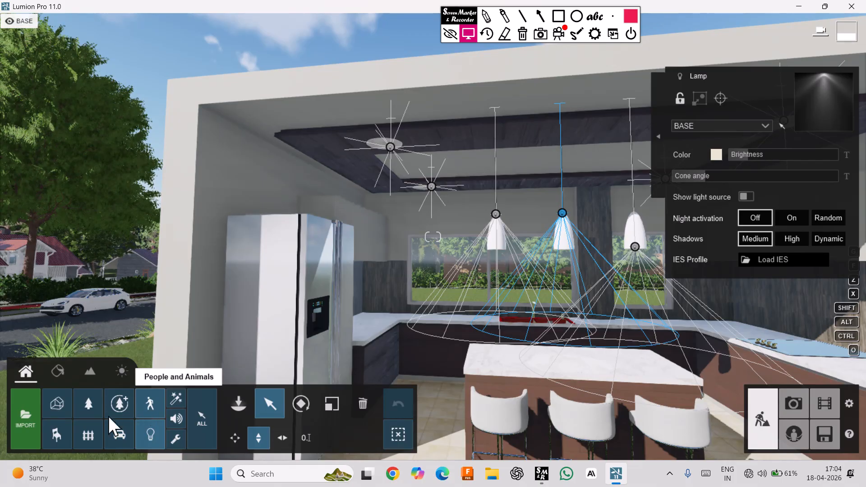
left_click(60, 431)
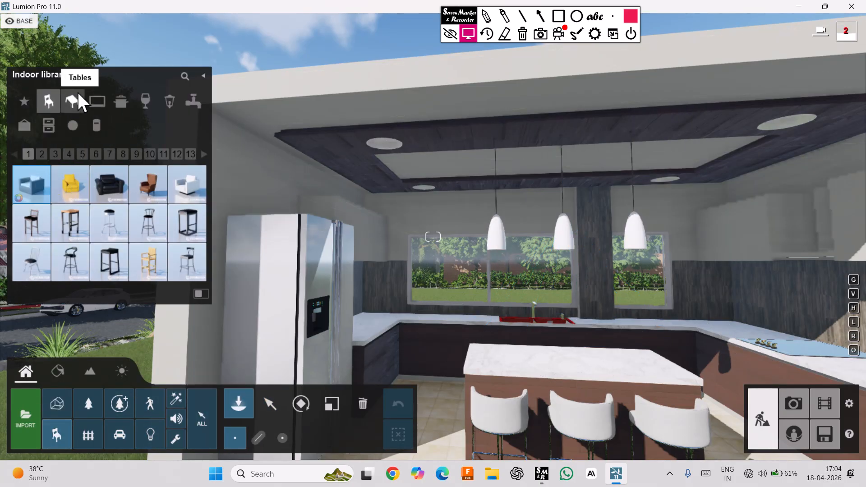
Choose the small ribbed bowl with a dark inside from the kitchen objects for placing on the island
left_click(79, 101)
left_click(119, 101)
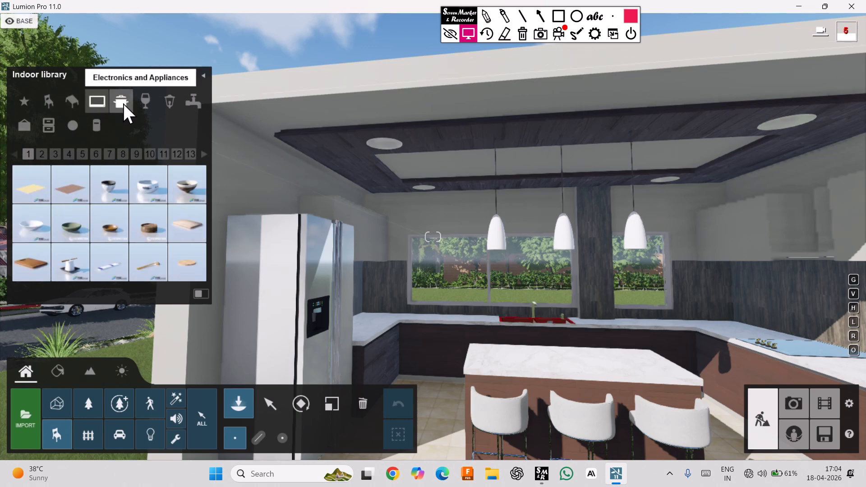
left_click(123, 103)
mouse_move(39, 198)
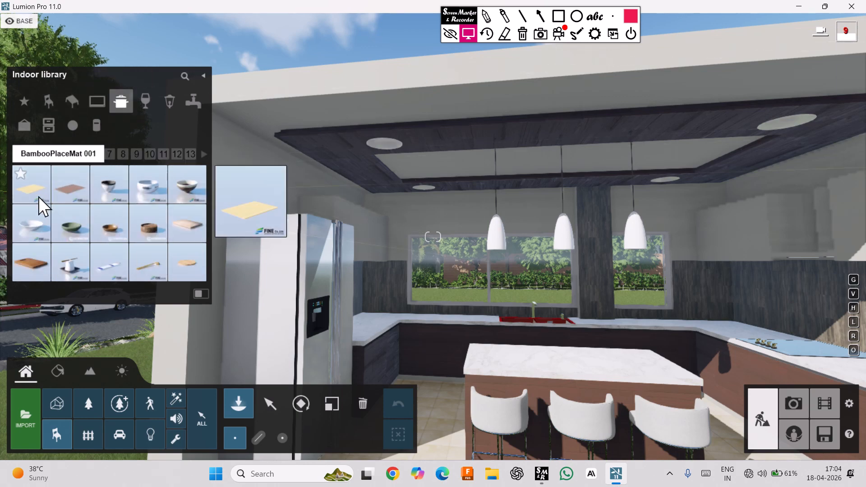
key("s")
right_click_drag(72, 194, 127, 248)
key("w")
right_click_drag(397, 194, 359, 209)
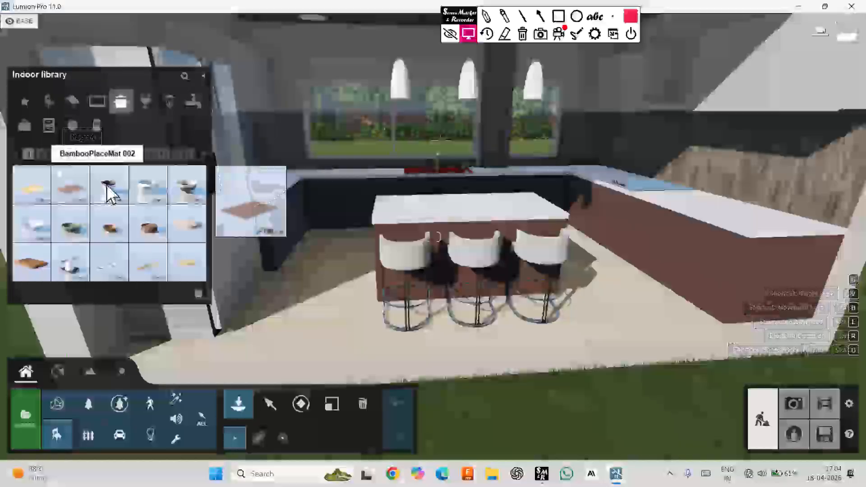
left_click(109, 192)
key("w")
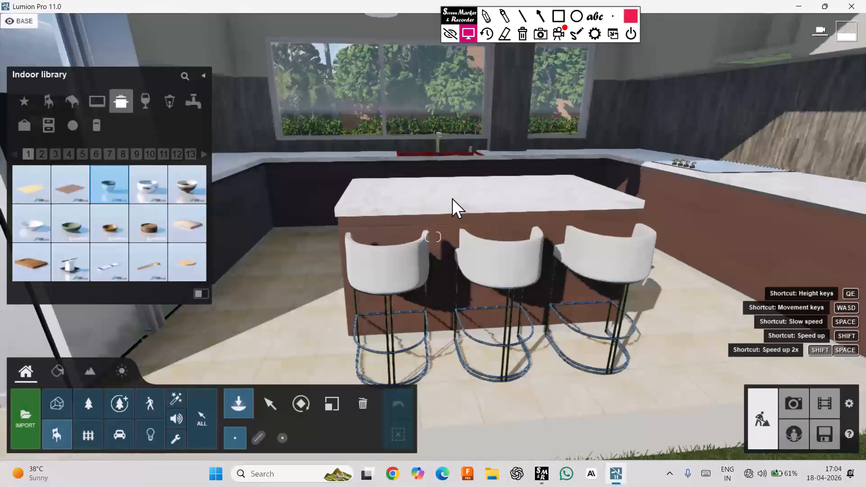
Place four of the ribbed bowls spread across the island's marble top
key("q")
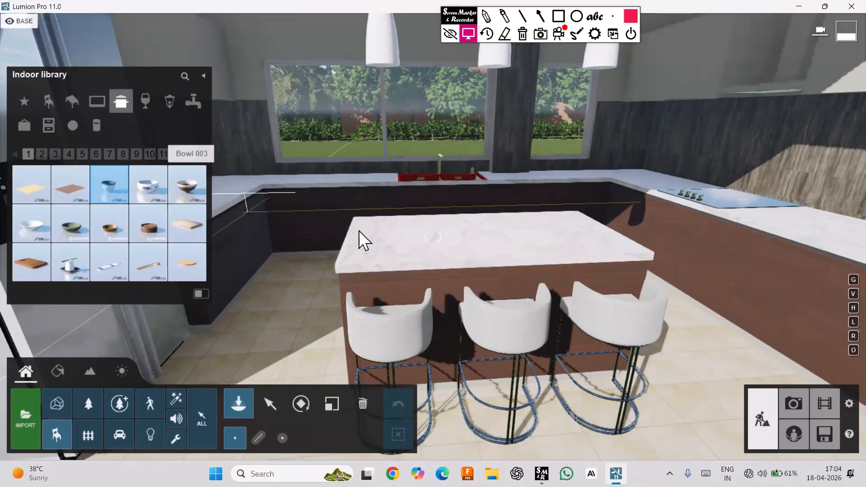
left_click(456, 240)
key("w")
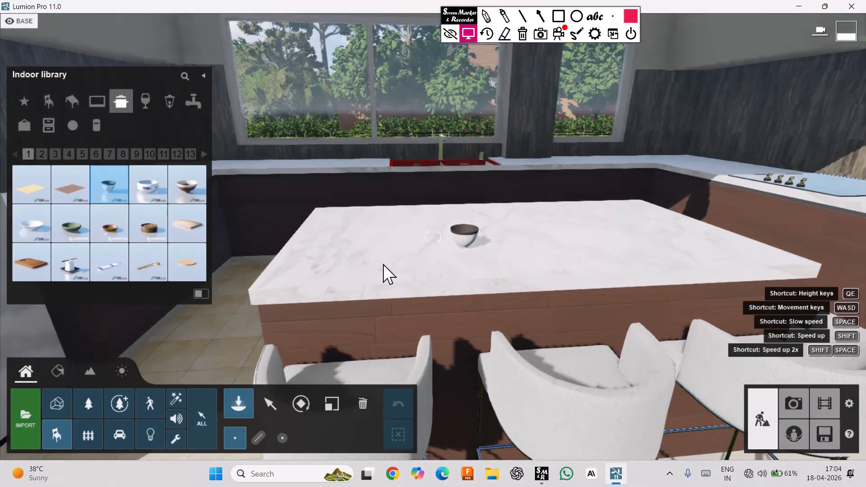
left_click(373, 270)
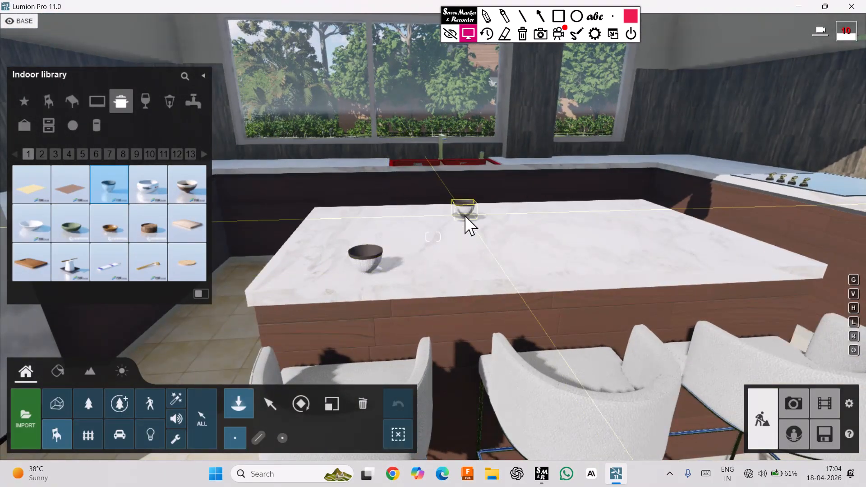
left_click(500, 234)
left_click(620, 236)
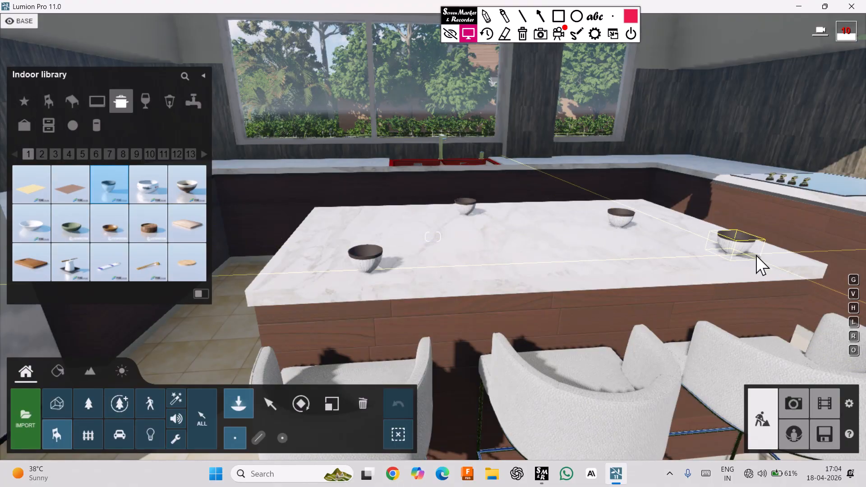
left_click(769, 266)
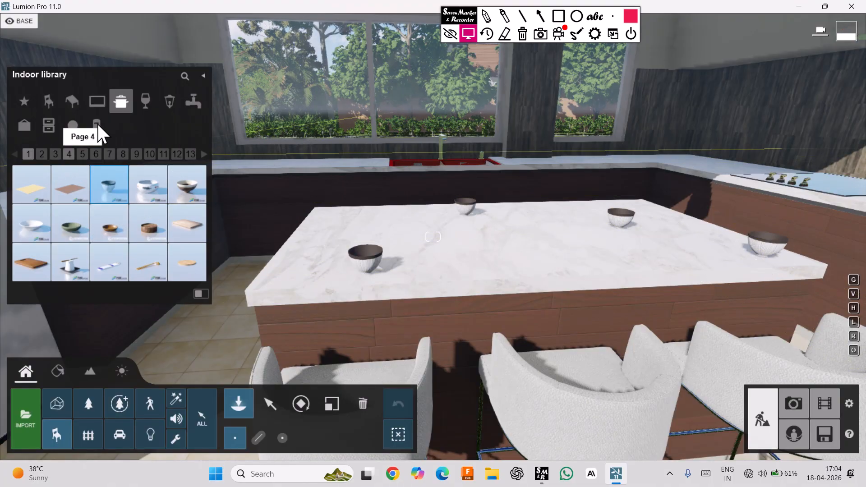
Place the black coffee maker on the counter in the rear corner beside the cooktop
left_click(41, 152)
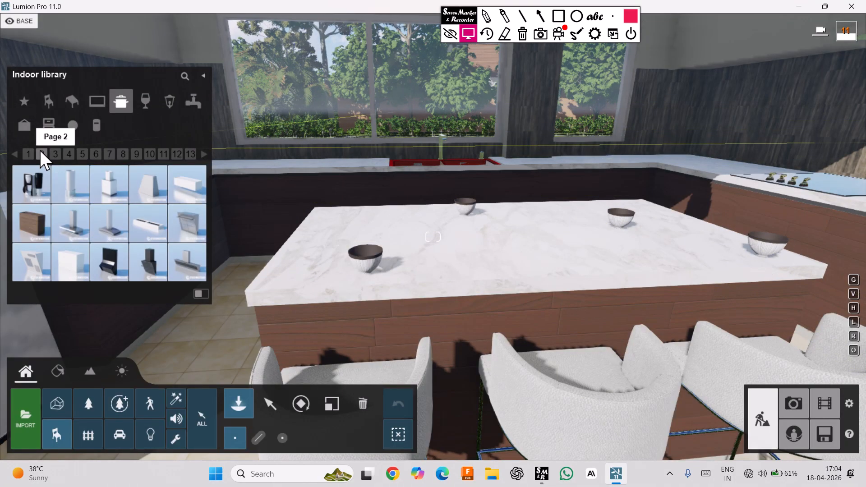
left_click(40, 185)
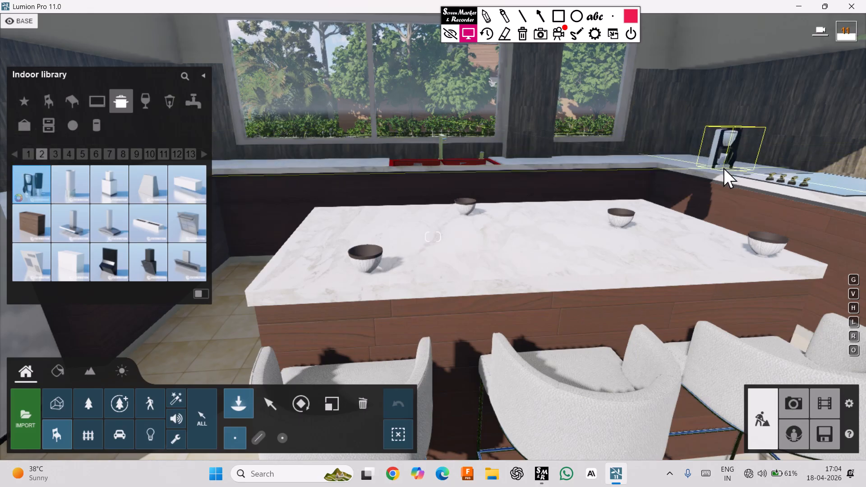
left_click(711, 167)
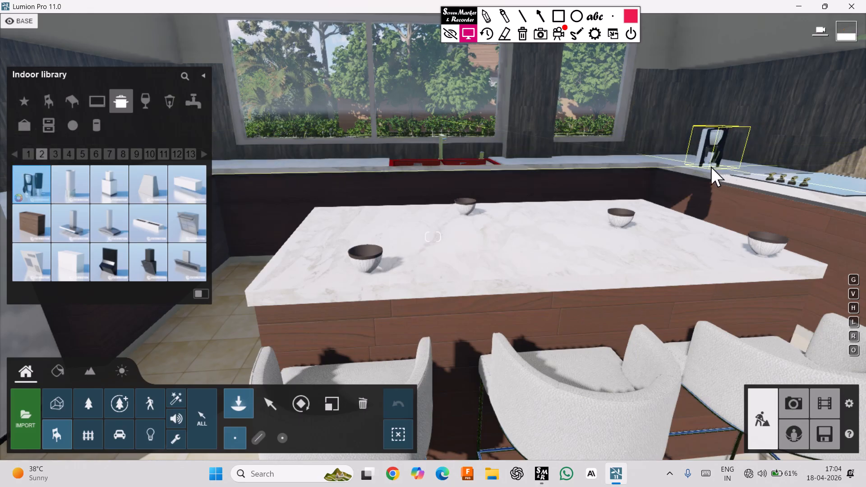
left_click(73, 230)
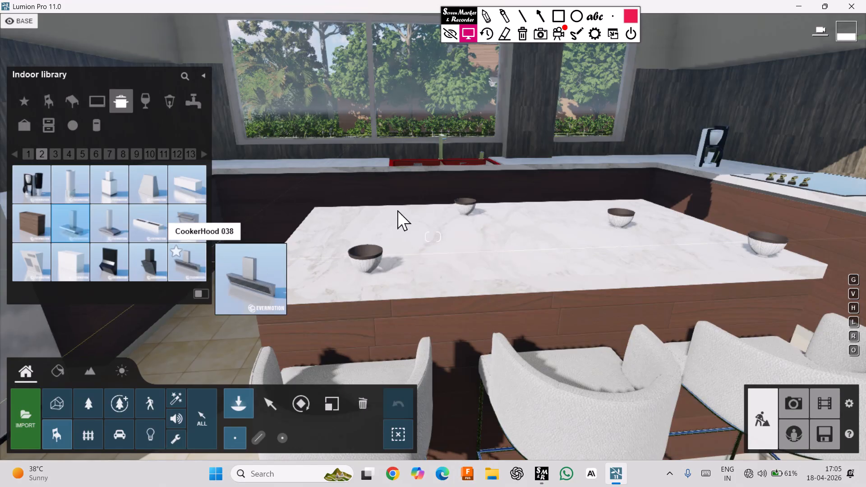
right_click_drag(400, 217, 463, 165)
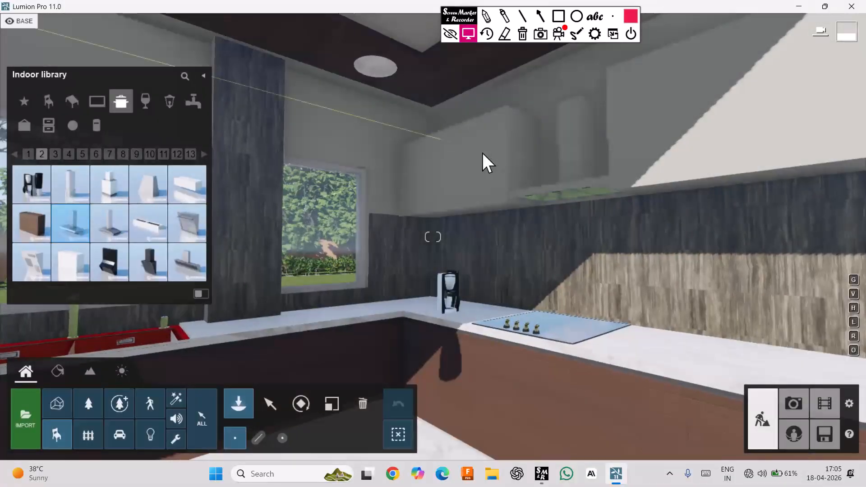
left_click(56, 154)
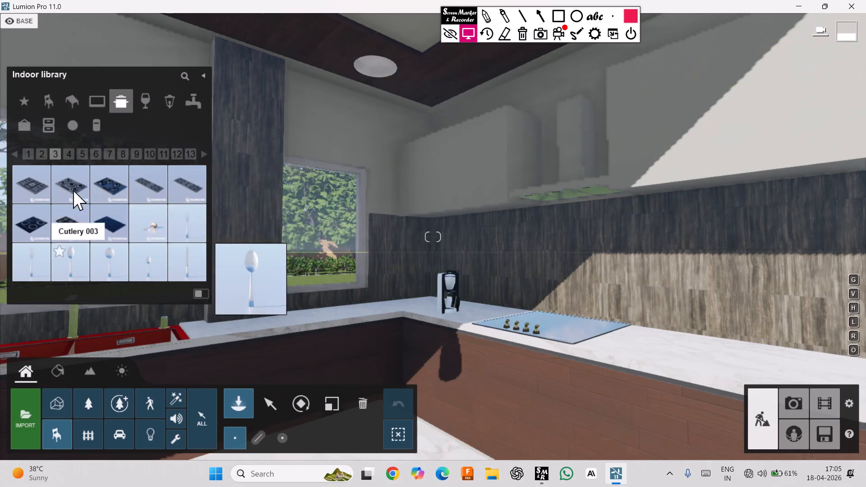
Place the FastFoodTray 001 on the island's marble top between the bowls
left_click(68, 153)
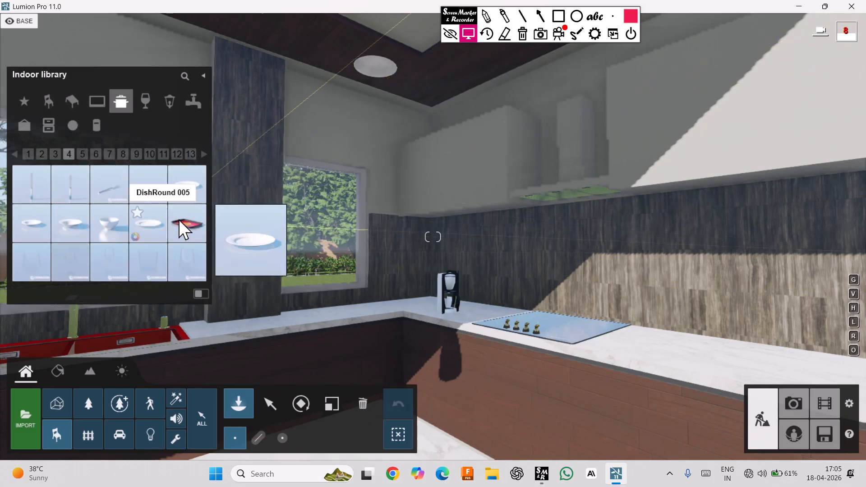
left_click(193, 221)
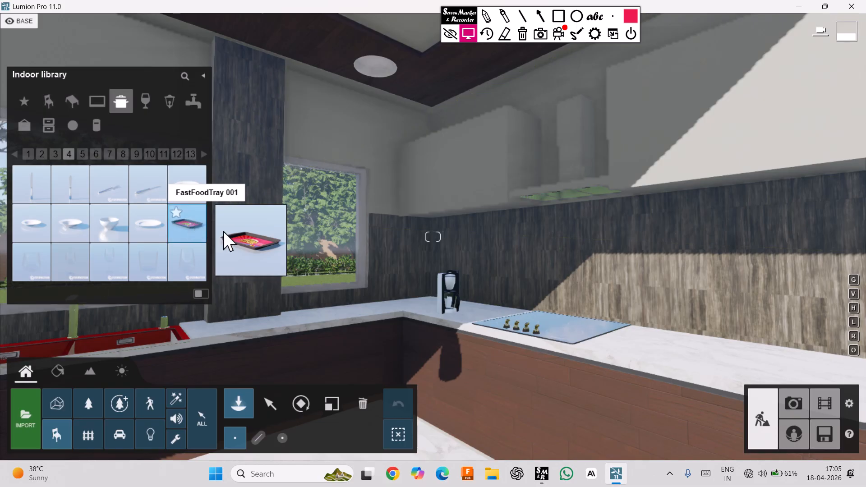
right_click_drag(353, 265, 259, 264)
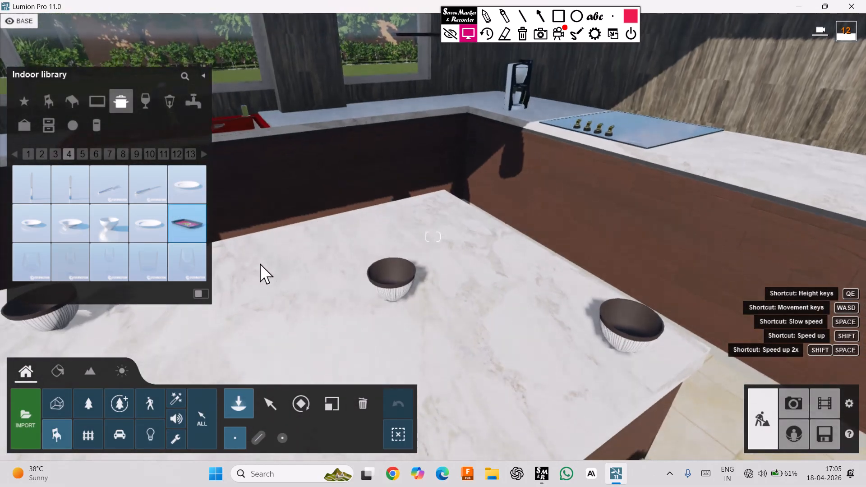
left_click(291, 347)
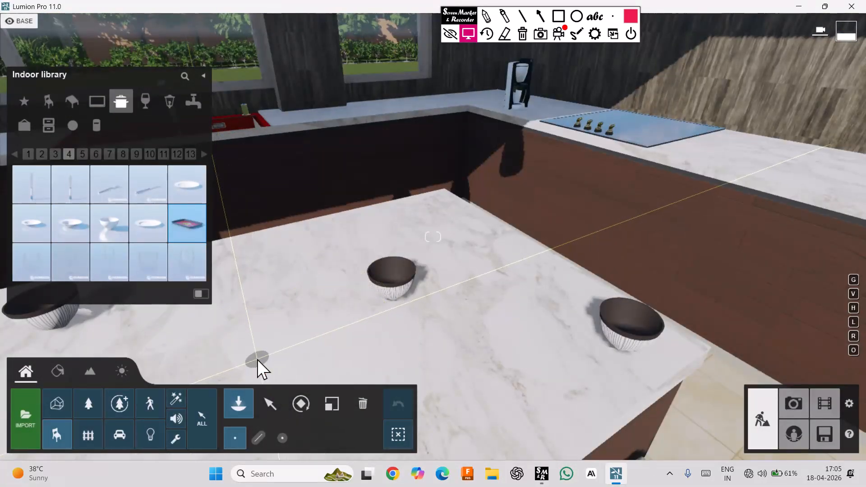
left_click(246, 343)
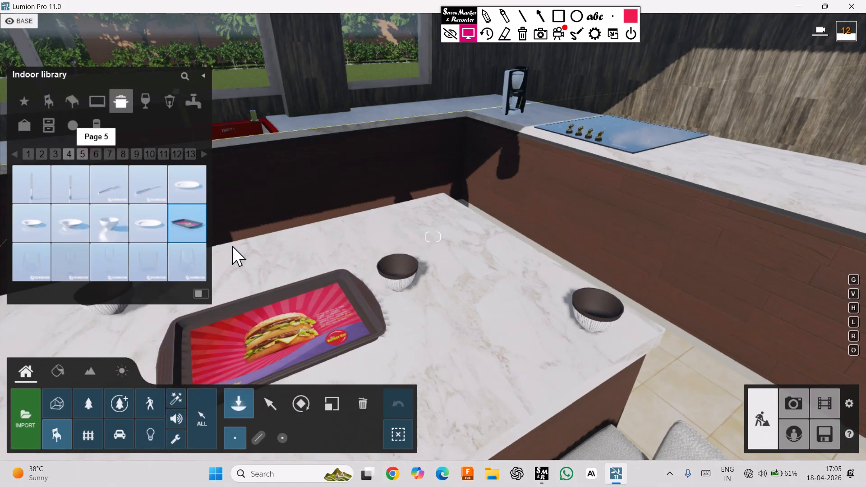
Place the grey teapot with the copper handle and the black JapaneseTeapot 005 on the island beside the tray
left_click(81, 155)
right_click_drag(232, 247, 212, 266)
mouse_move(38, 237)
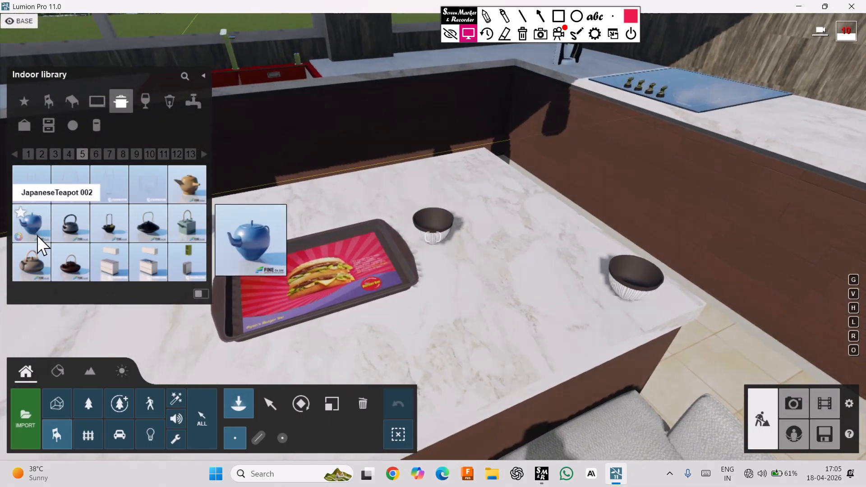
left_click(46, 270)
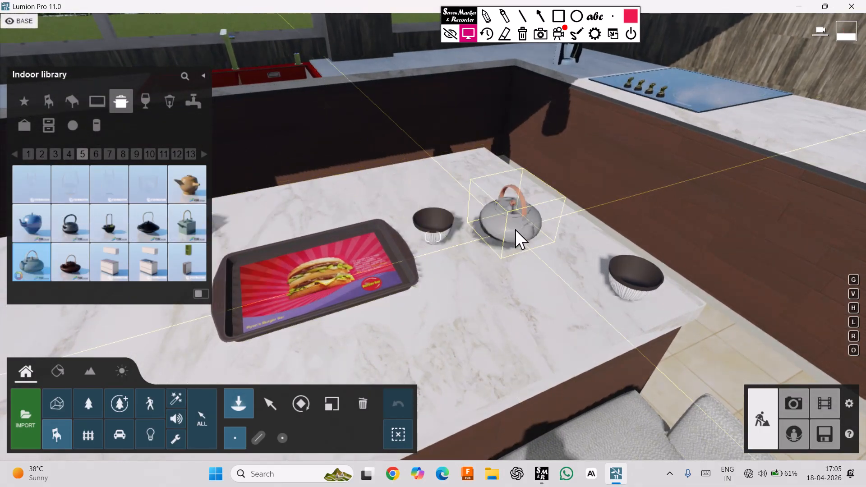
left_click(526, 246)
left_click(149, 224)
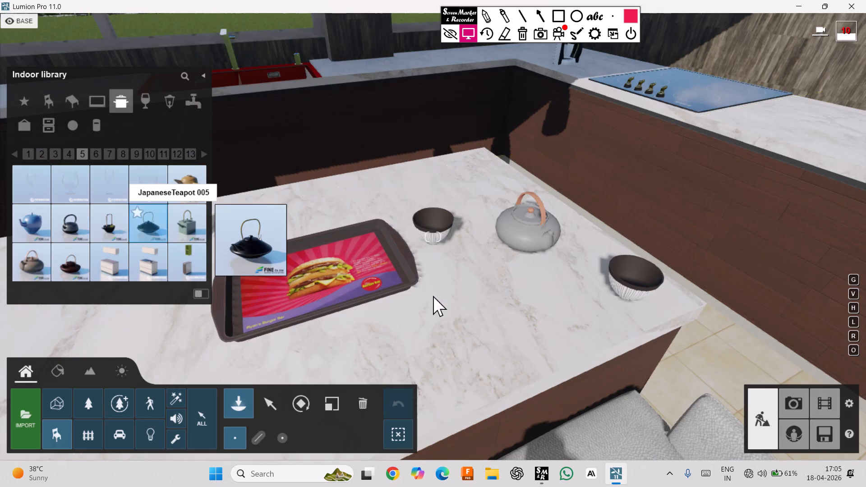
left_click(478, 294)
Delete the grey teapot from the island and return to placing objects
left_click(363, 403)
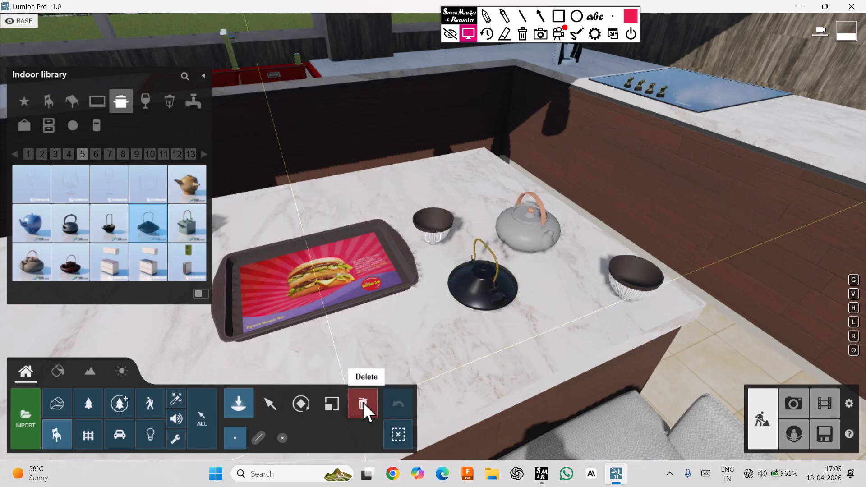
left_click(524, 238)
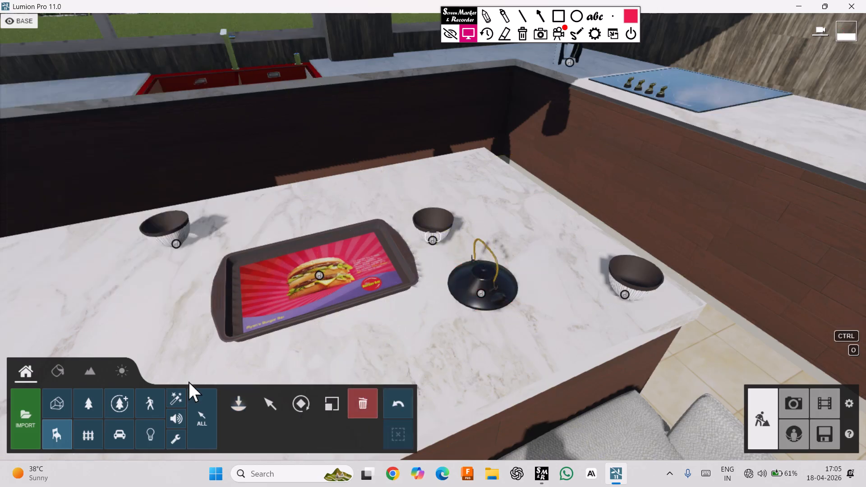
left_click(248, 403)
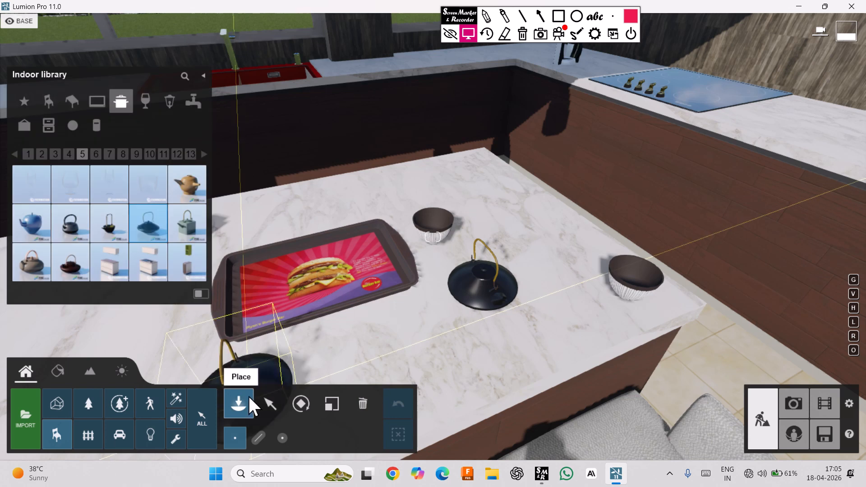
Look through pages 6 to 13 of the kitchen objects for more items to add
left_click(95, 155)
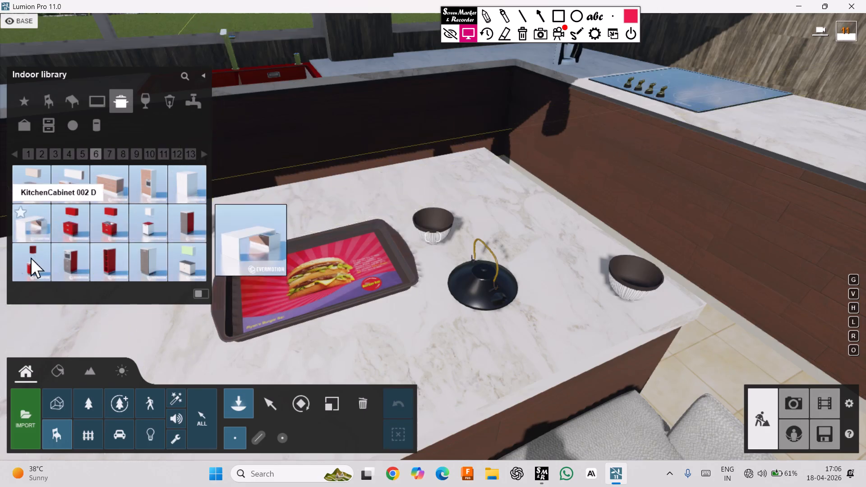
left_click(110, 154)
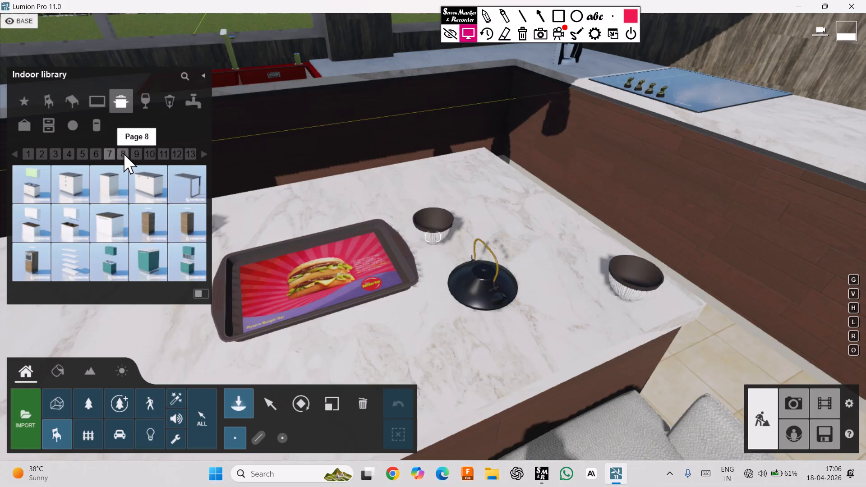
left_click(123, 154)
left_click(136, 155)
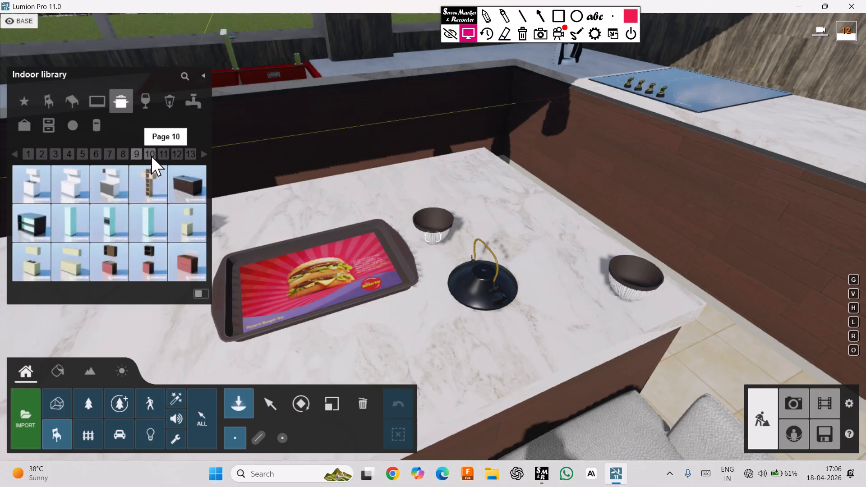
left_click(151, 155)
left_click(163, 154)
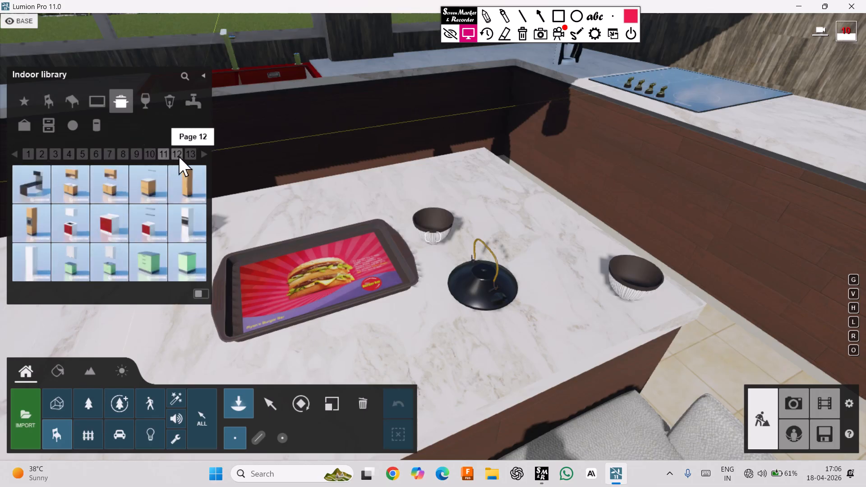
left_click(178, 154)
left_click(191, 154)
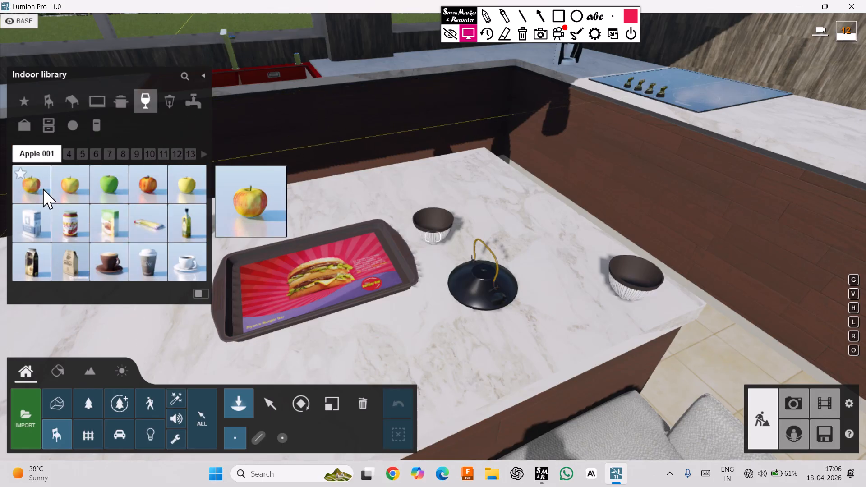
Place the brown coffee cup with its saucer from the food and drink objects on the tray
left_click(122, 276)
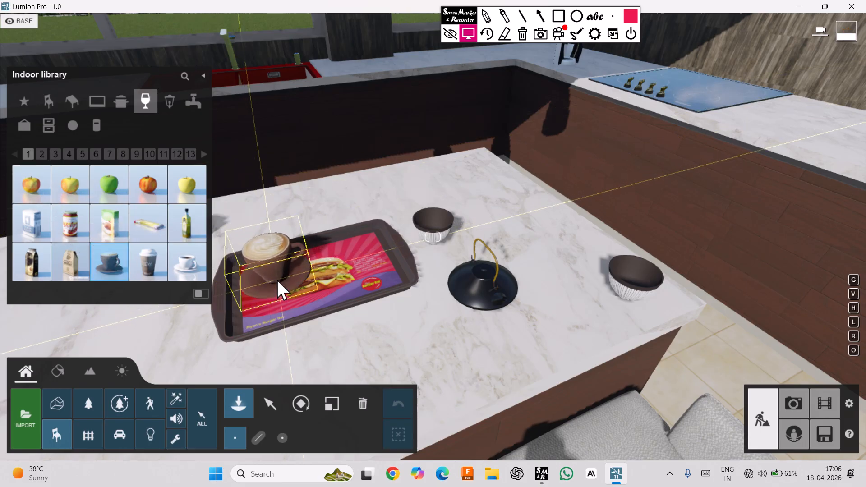
left_click(277, 285)
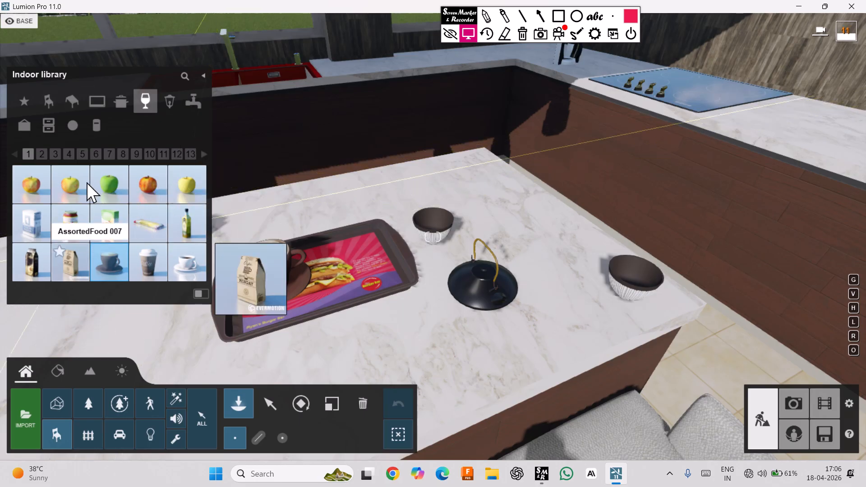
Place the cut white bread loaf from page 2 of the food and drink objects on the tray beside the coffee cup
left_click(42, 154)
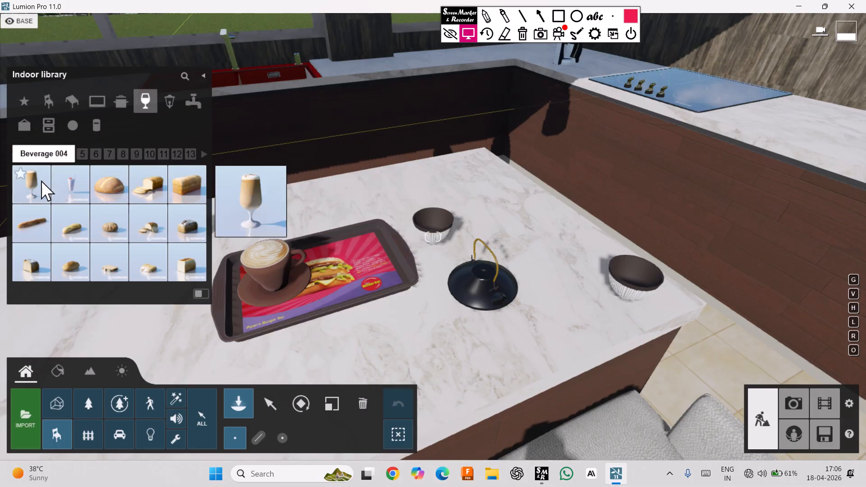
left_click(113, 231)
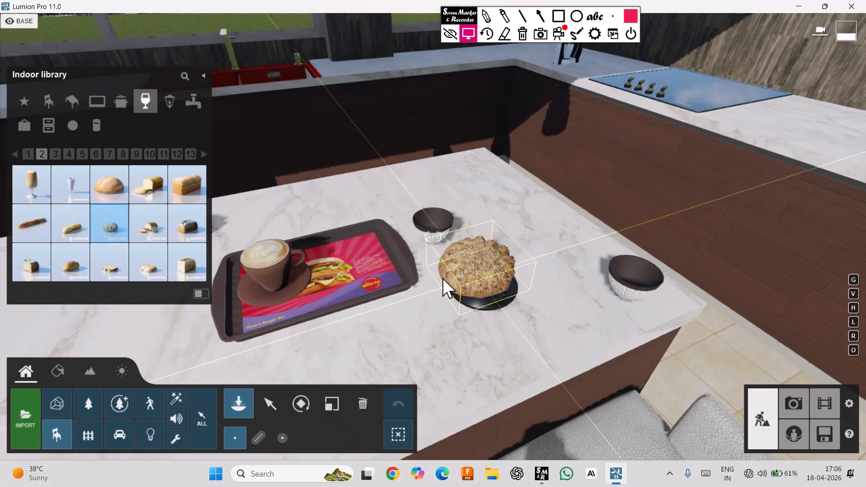
left_click(191, 276)
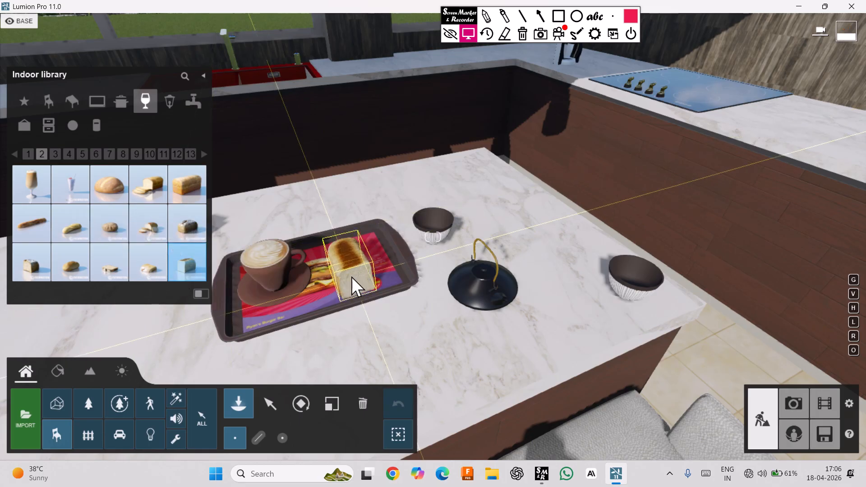
left_click(350, 286)
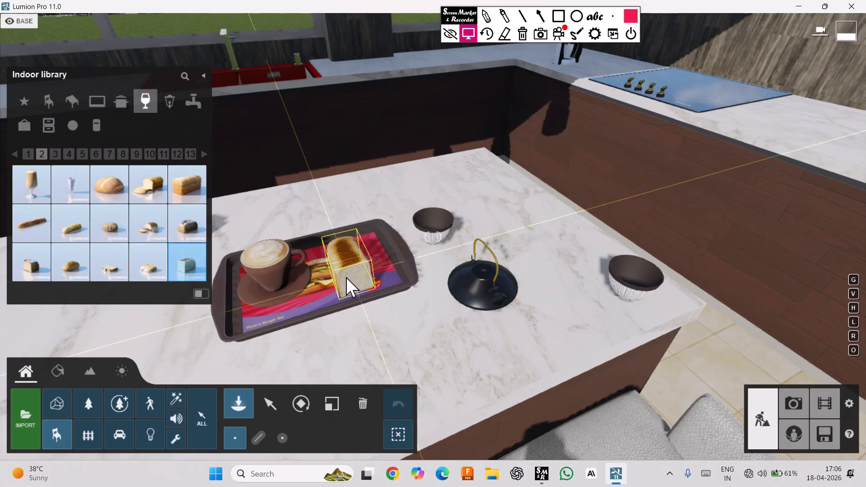
Pick the round bread loaf and look through the decoration, kitchen and food and drink objects for more items to add
left_click(115, 192)
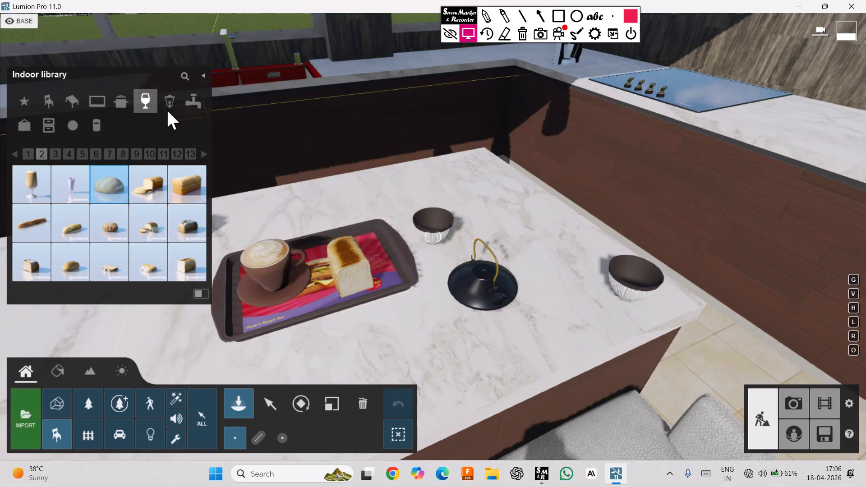
left_click(190, 104)
left_click(27, 125)
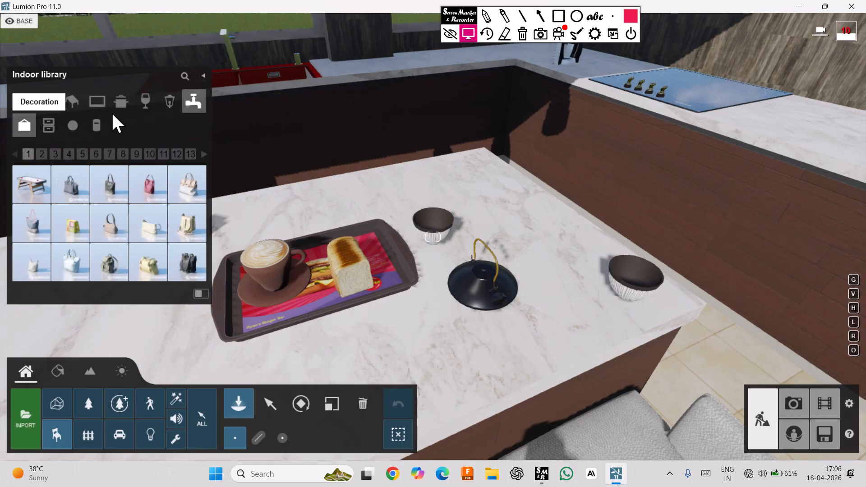
left_click(121, 101)
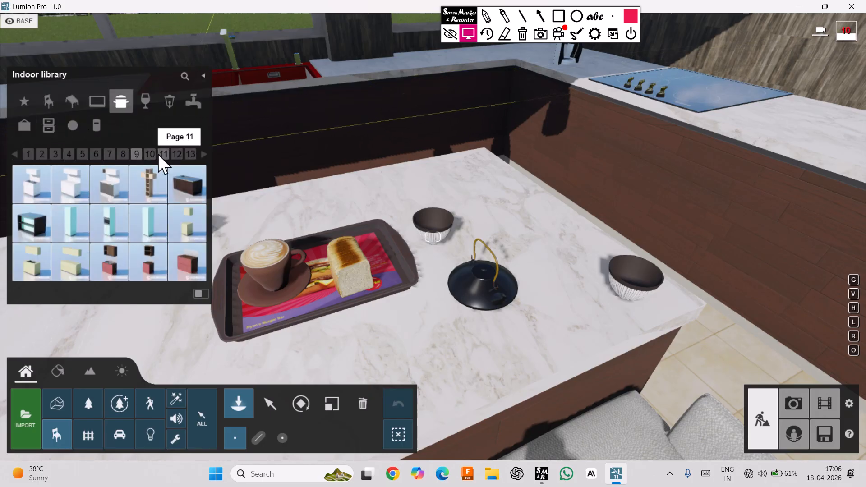
left_click(176, 154)
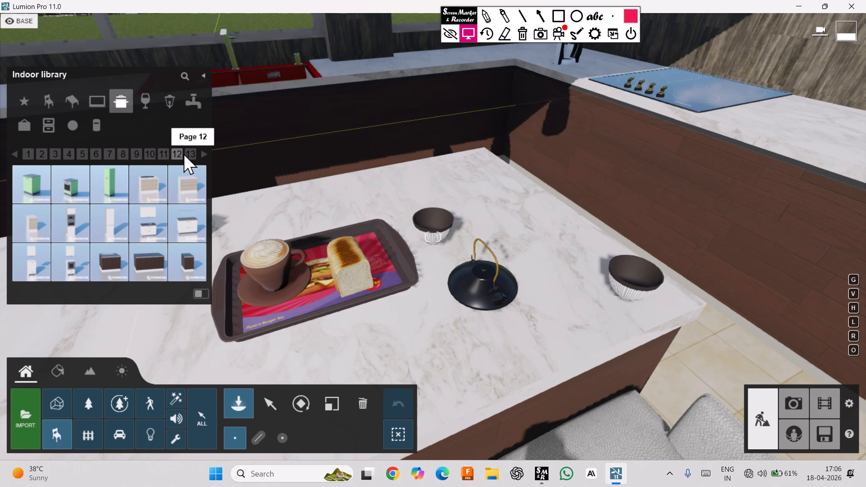
left_click(145, 103)
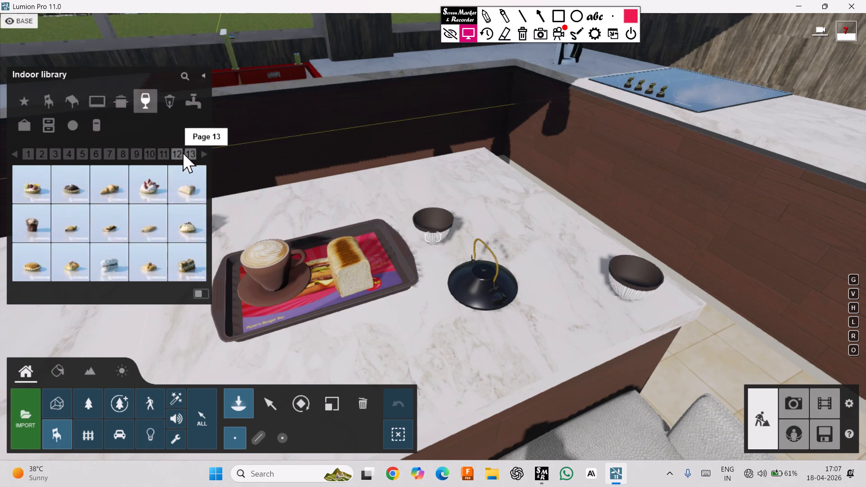
left_click(187, 153)
left_click(153, 155)
left_click(120, 155)
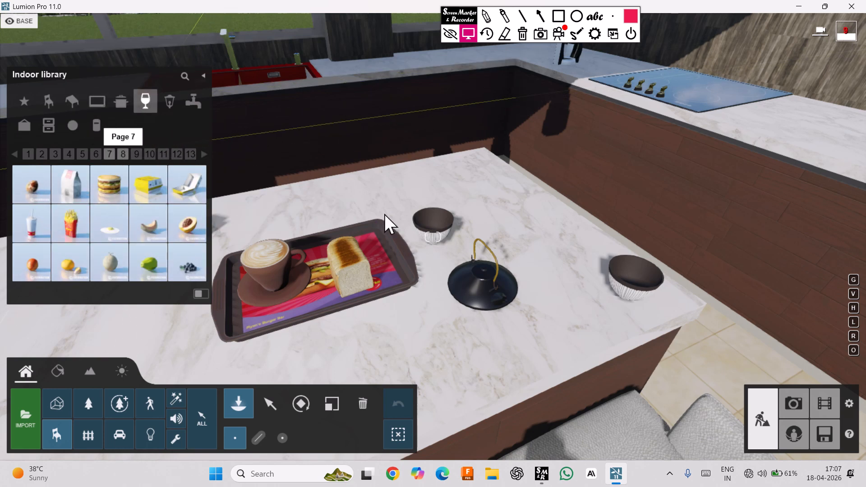
Try placing the round bread loaf on the back counter between the sink and the coffee maker
scroll(385, 213, "down", 5)
right_click_drag(402, 215, 408, 210)
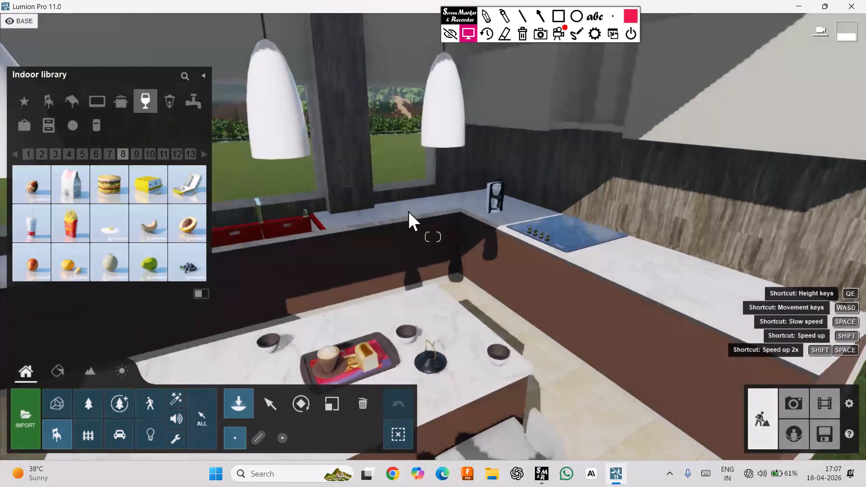
scroll(408, 211, "down", 5)
left_click(407, 212)
right_click_drag(232, 274, 194, 270)
scroll(465, 266, "down", 5)
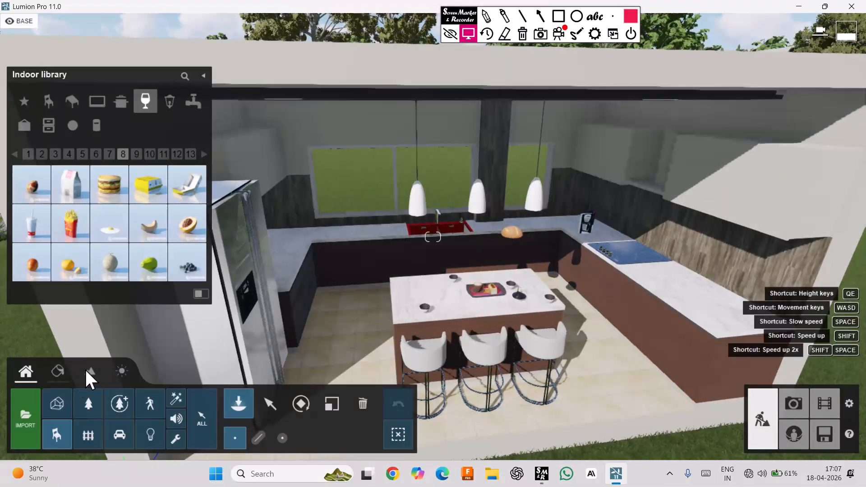
Raise a steep mound on the lawn beside the kitchen using a smaller terrain brush, and lower it back to ground level
left_click(90, 372)
scroll(506, 248, "down", 5)
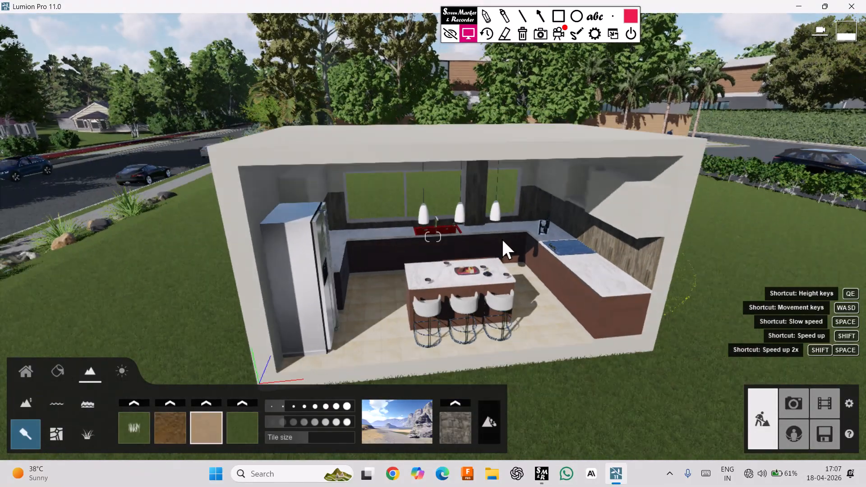
mouse_move(502, 240)
right_mouse_down()
mouse_move(419, 289)
mouse_move(352, 307)
right_mouse_up()
left_click(25, 404)
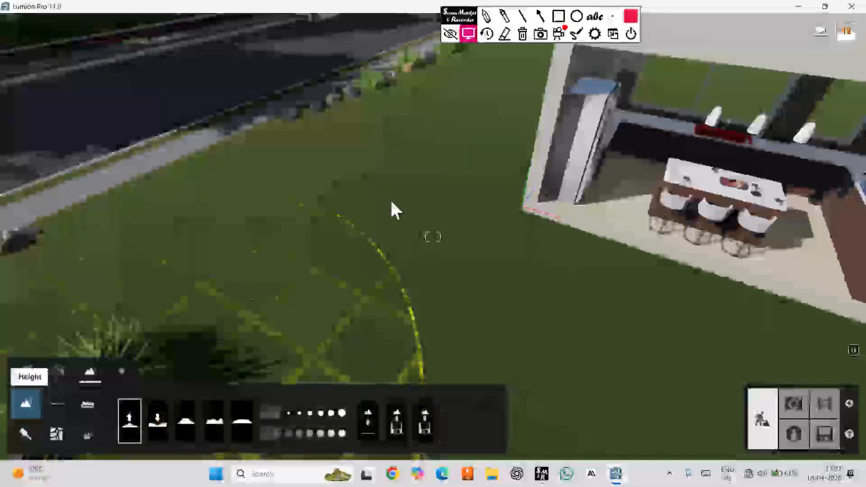
scroll(388, 221, "down", 5)
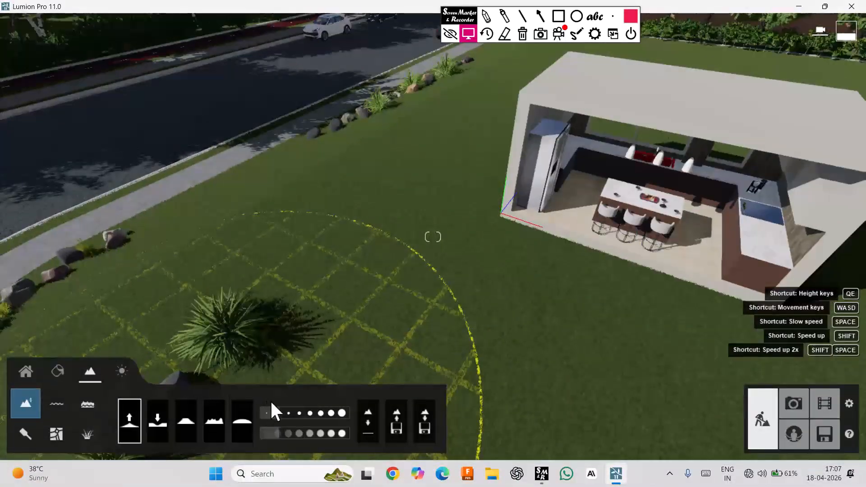
left_click_drag(277, 411, 270, 410)
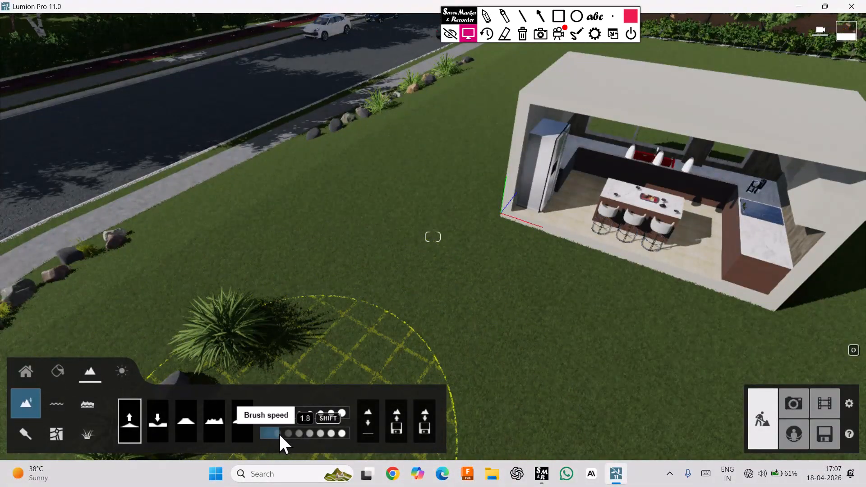
left_click(377, 237)
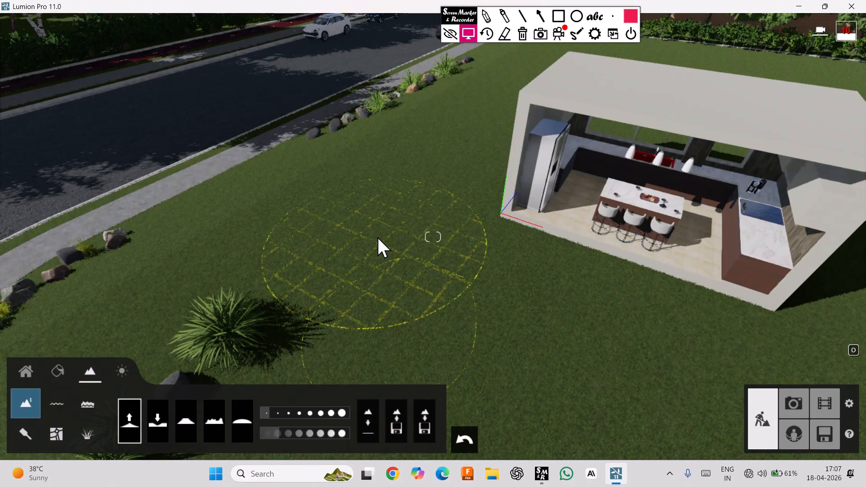
left_click(377, 237)
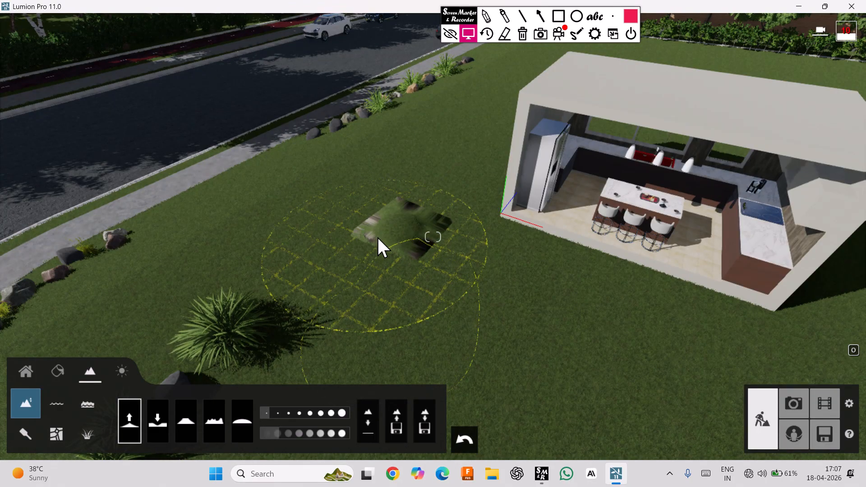
left_click_drag(377, 237, 510, 189)
left_click(158, 421)
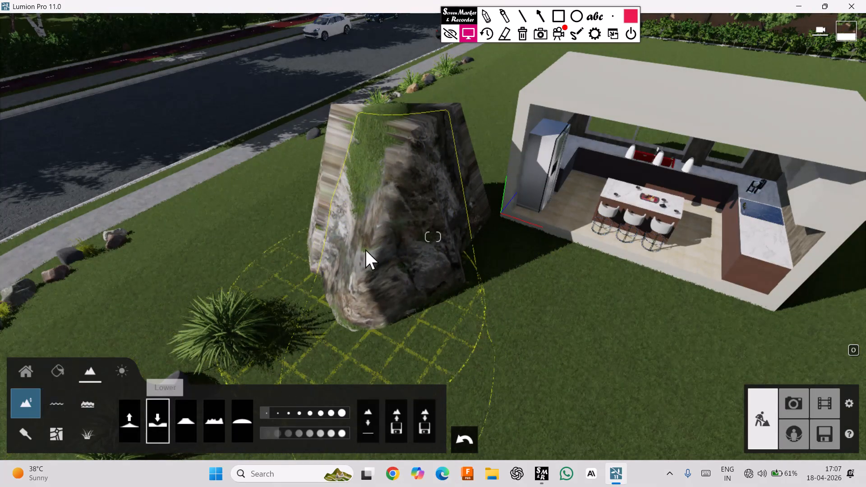
mouse_move(366, 251)
left_mouse_down()
mouse_move(372, 238)
mouse_move(378, 257)
left_mouse_up()
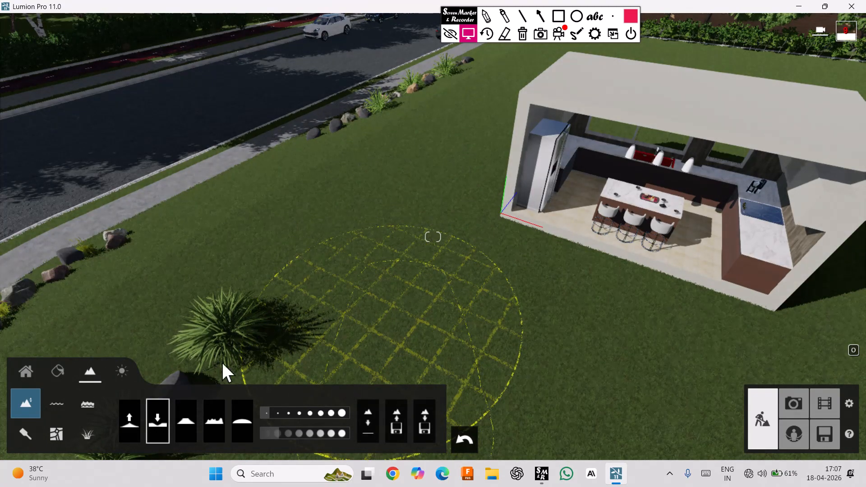
Place a water surface on the lawn beside the kitchen and delete it again
left_click(58, 405)
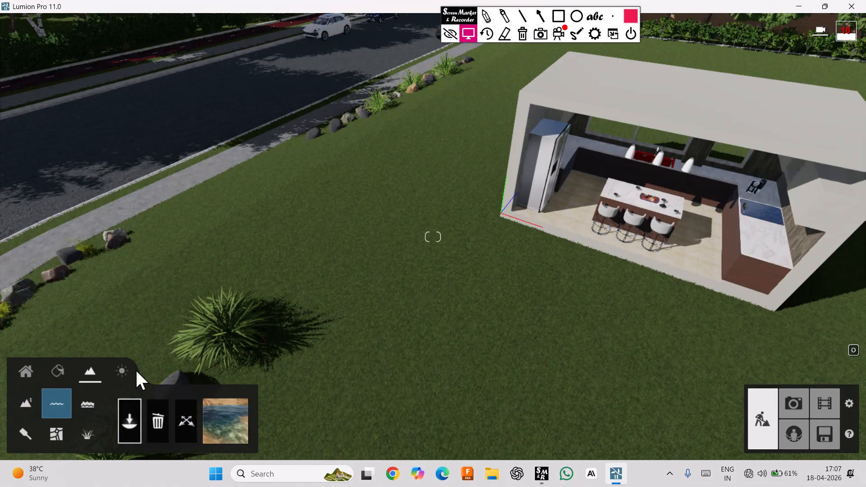
left_click(296, 258)
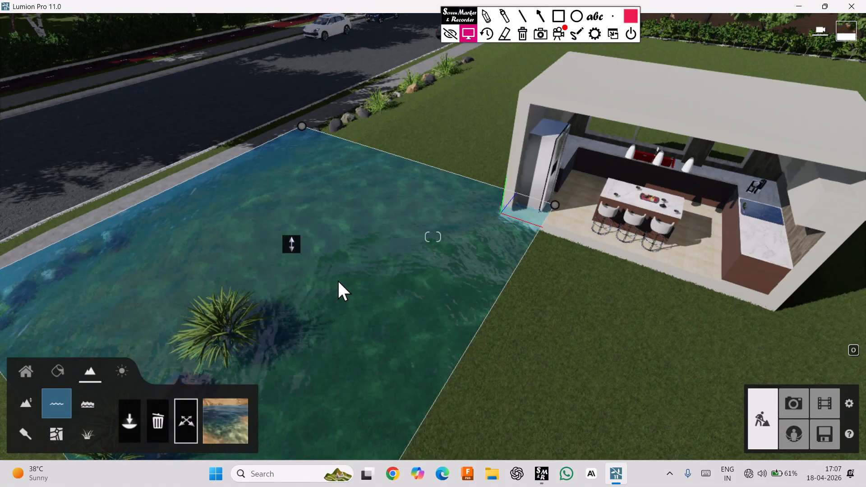
left_click(156, 422)
left_click(290, 244)
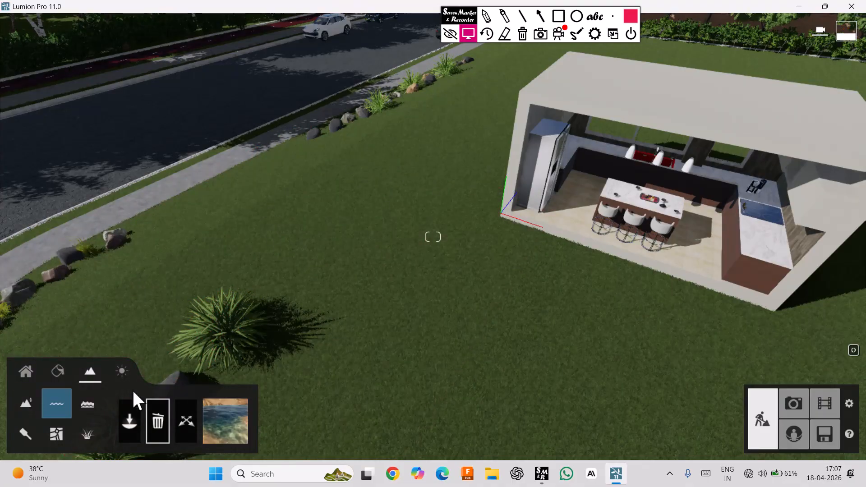
Switch the landscape ocean on and off again
left_click(88, 412)
left_click(129, 421)
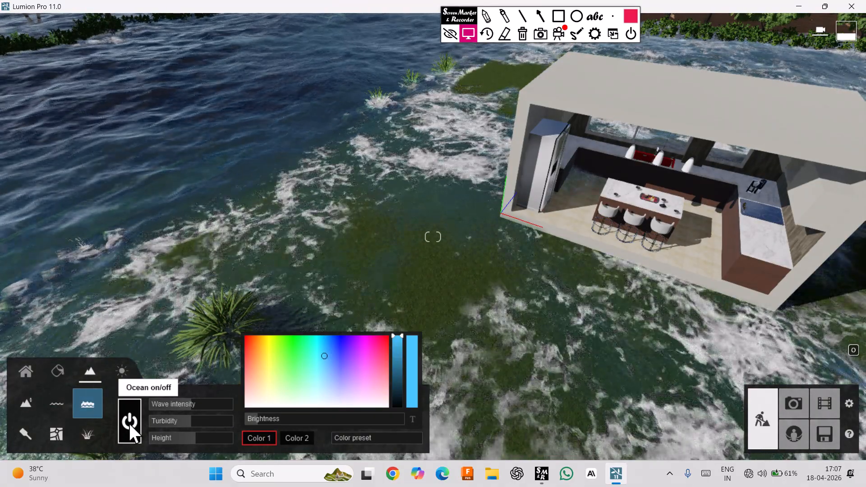
left_click(129, 424)
Paint a small patch of the sand texture onto the lawn in front of the kitchen
left_click(26, 434)
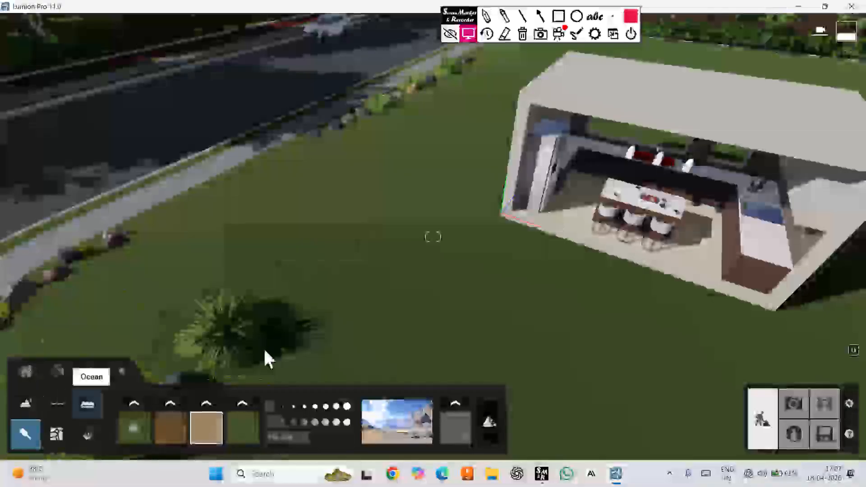
left_click(360, 274)
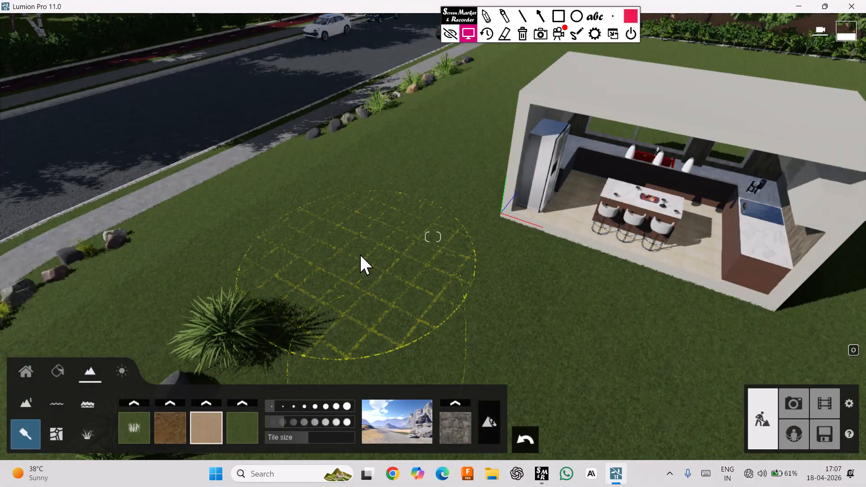
left_click_drag(361, 255, 379, 235)
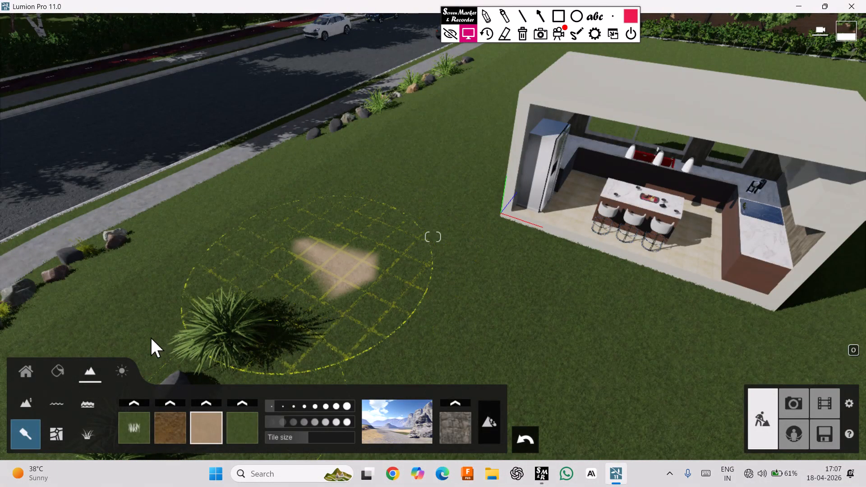
Switch the landscape grass off and back on to compare the lawn with and without it
left_click(87, 435)
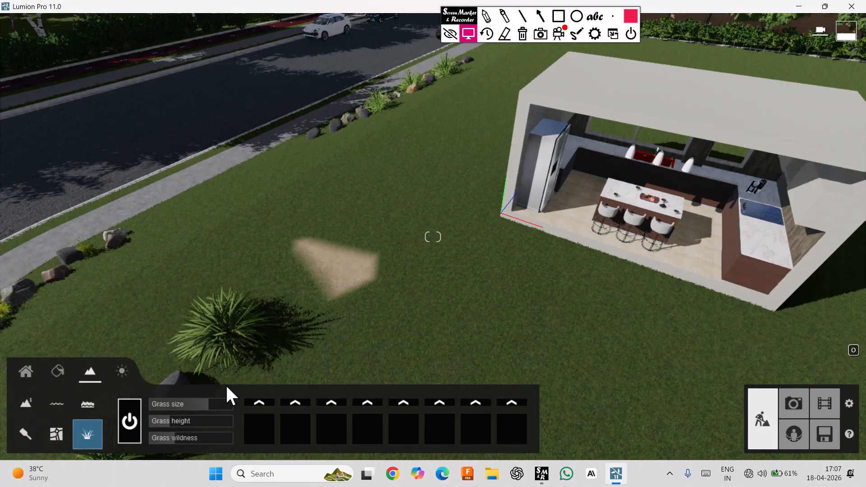
left_click(130, 422)
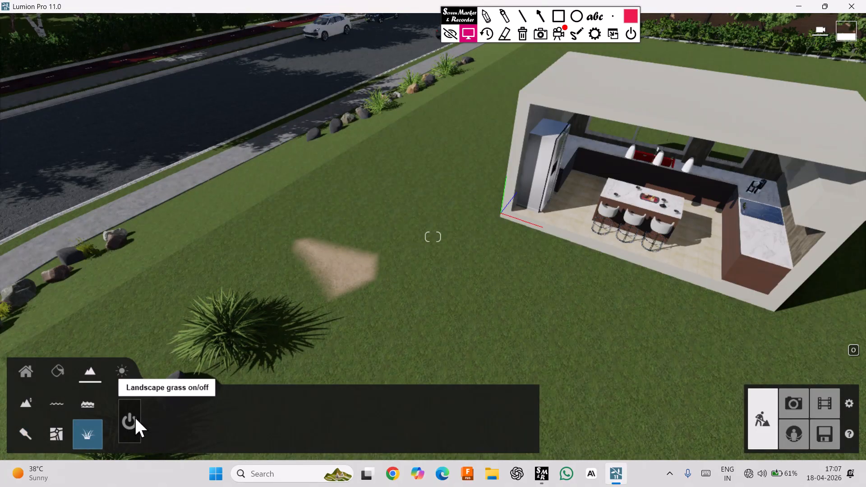
right_click_drag(313, 324, 322, 325)
key("w")
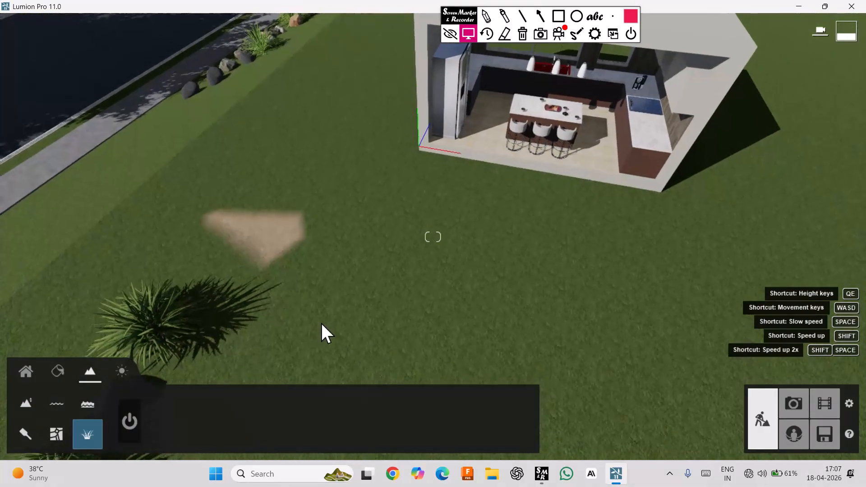
left_click(123, 430)
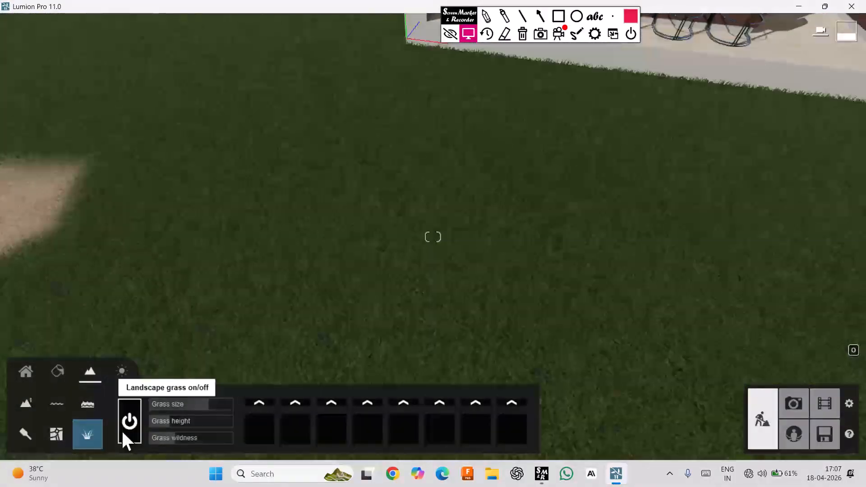
Raise the landscape grass size and height to their maximum and increase the grass wildness
key("w")
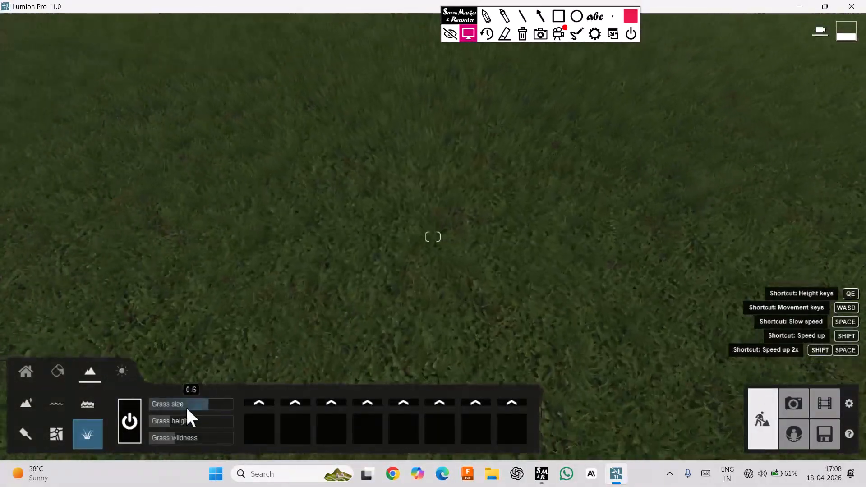
left_click_drag(198, 406, 264, 402)
left_click_drag(175, 424, 238, 421)
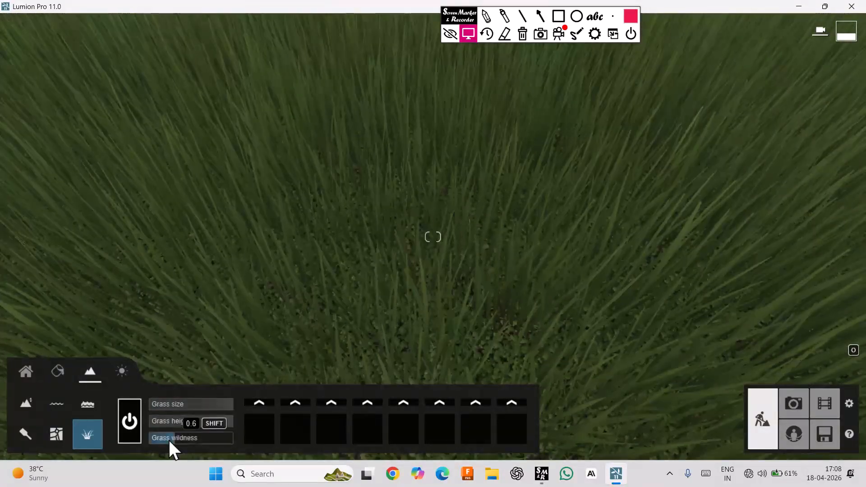
left_click_drag(168, 441, 199, 440)
Turn off the landscape grass and return to an overview of the lawn and kitchen
left_click(134, 432)
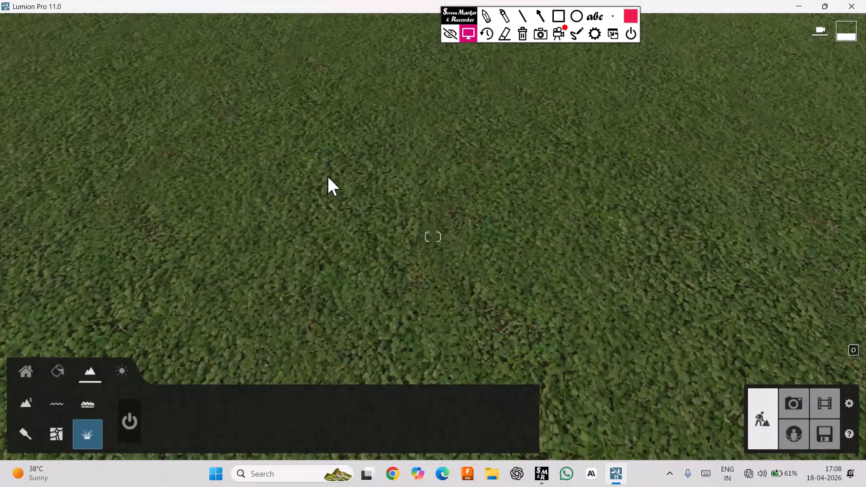
key("s")
right_click_drag(327, 175, 288, 305)
key("s")
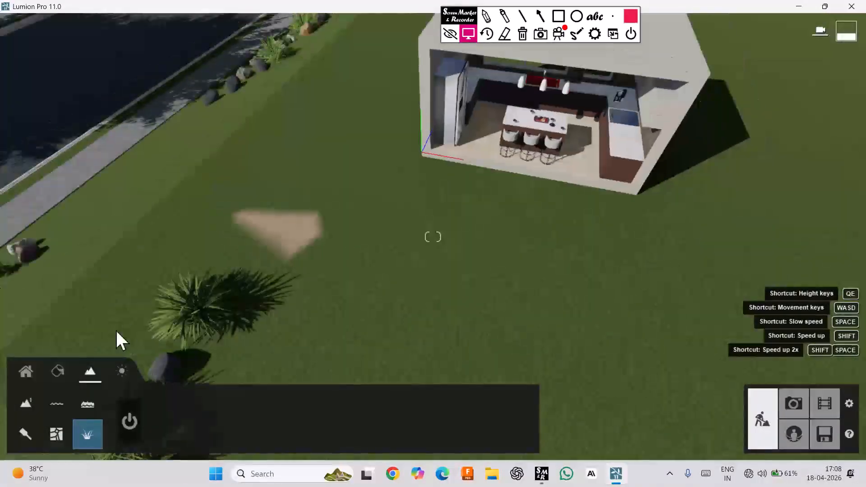
Switch to photo mode and lower the camera so it faces the open front of the kitchen
left_click(122, 371)
key("s")
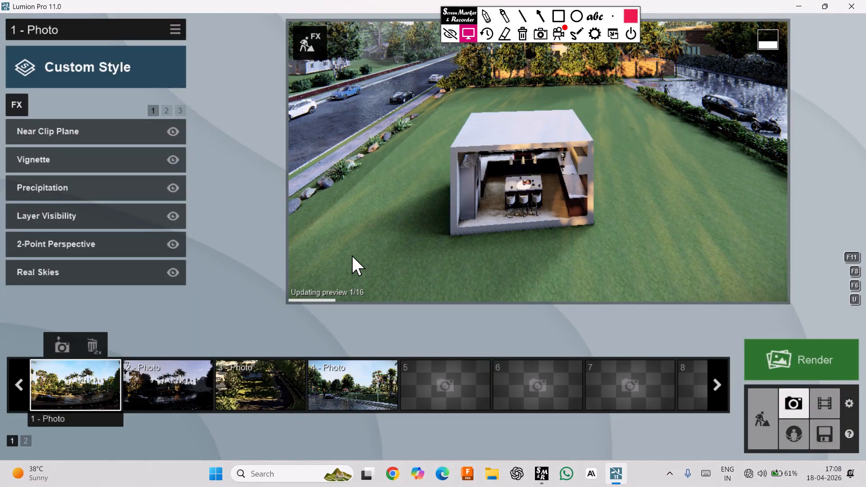
key("w")
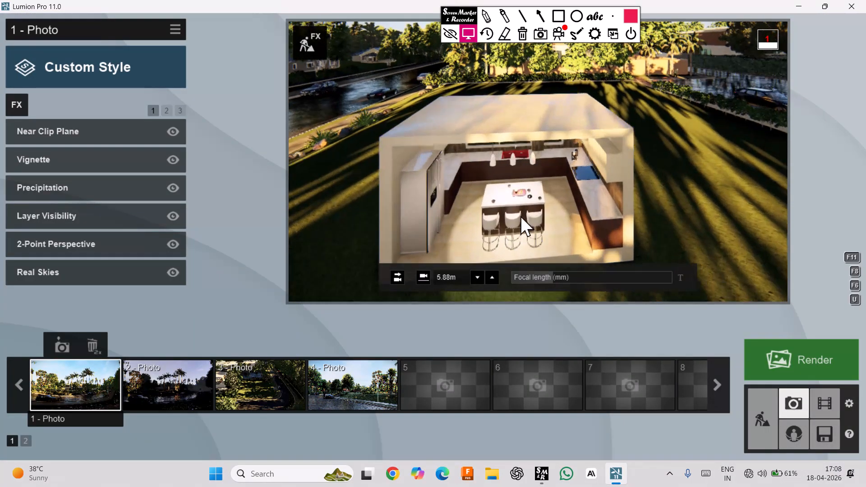
middle_click_drag(526, 245, 530, 364)
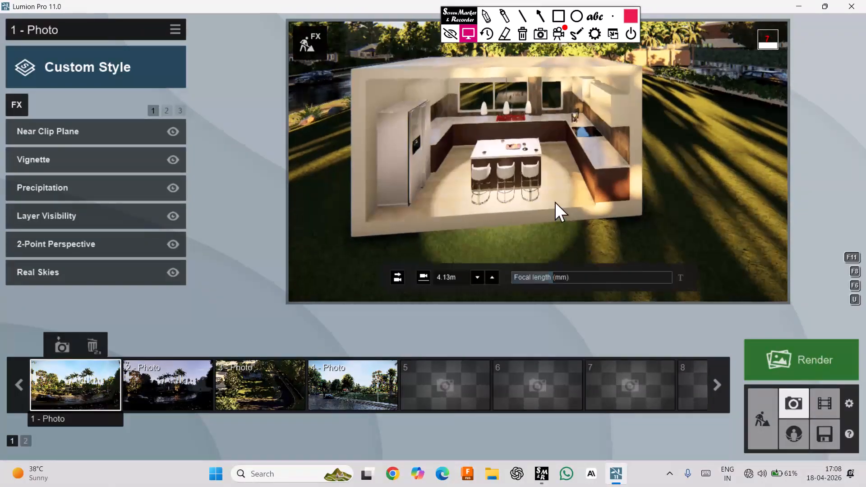
right_click_drag(555, 202, 545, 178)
middle_click_drag(555, 203, 556, 446)
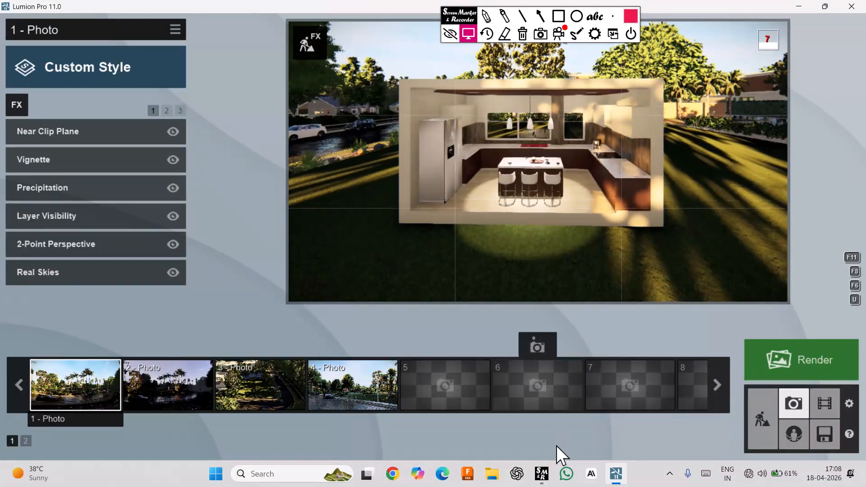
Frame the kitchen interior centred on the island with a focal length of about 19.3 mm and store it as photo 5
key("w")
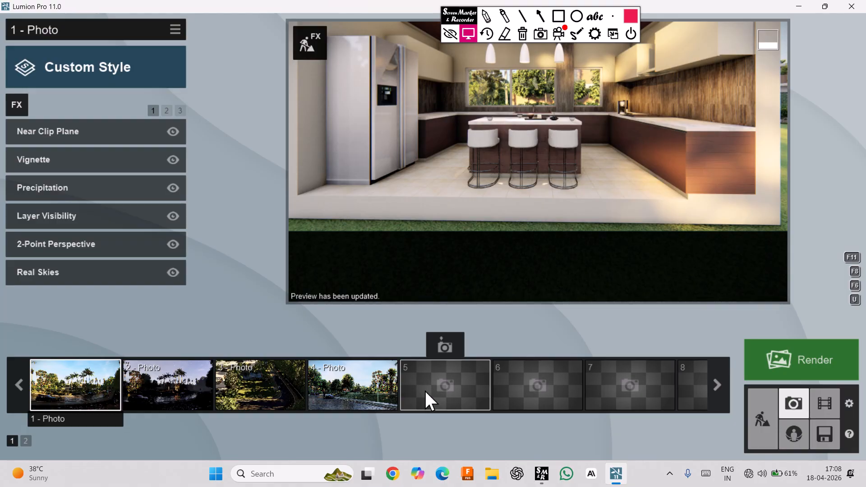
right_click_drag(539, 162, 545, 114)
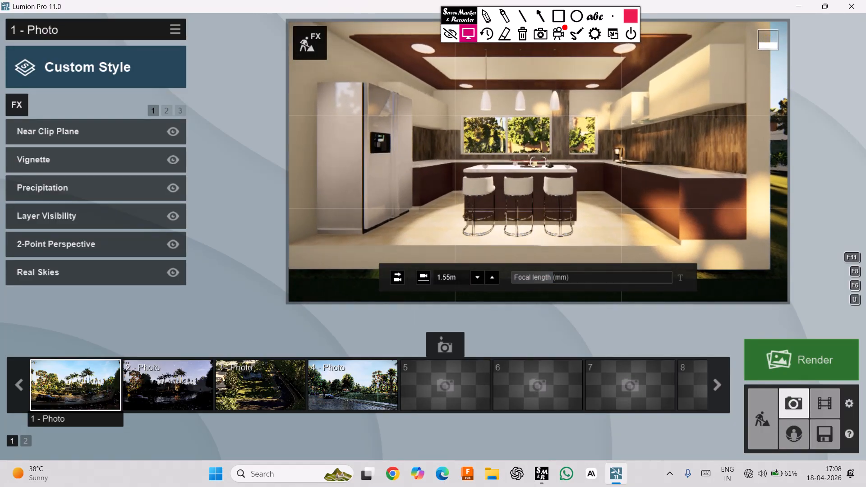
left_click_drag(554, 277, 563, 276)
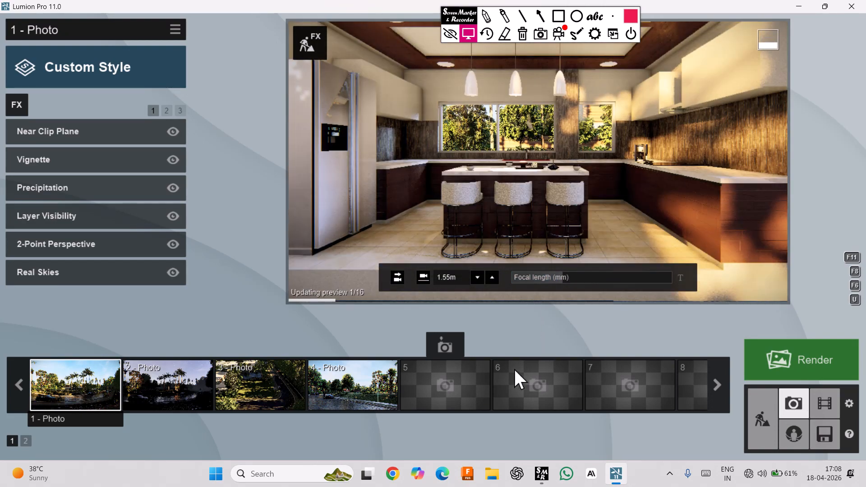
left_click(446, 345)
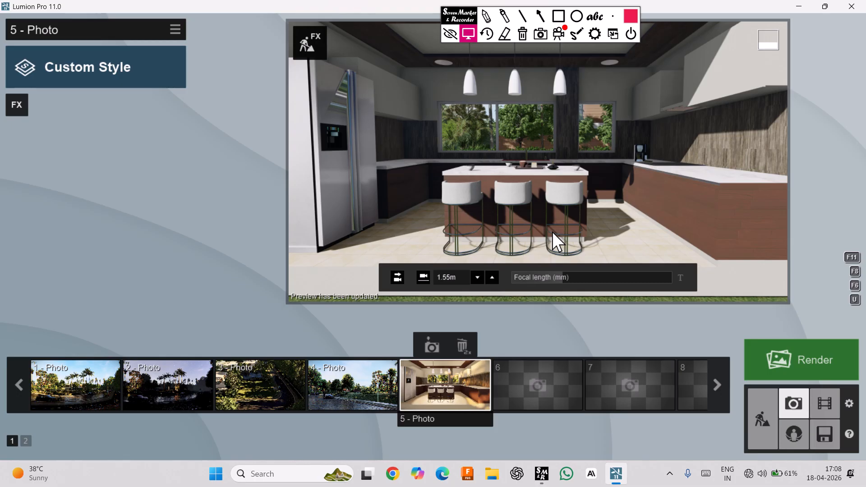
Reframe the island closer at a camera height of 1.61 m and store that camera in photo 5 again
middle_click_drag(552, 232, 552, 218)
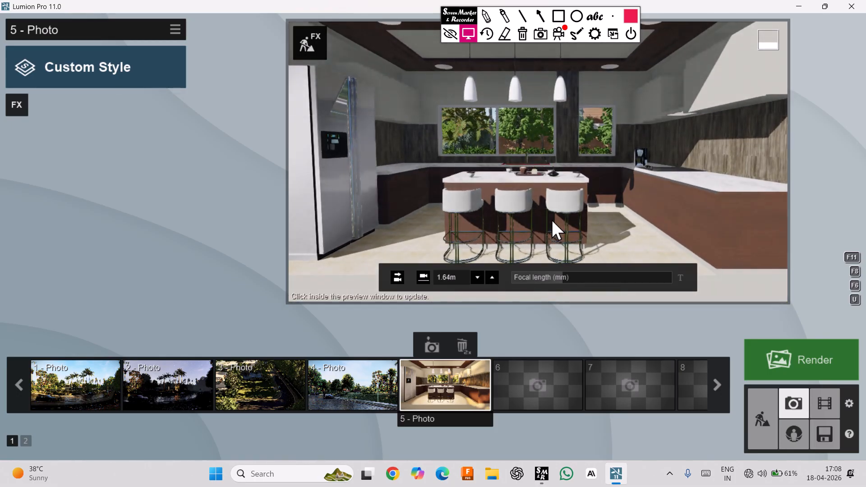
left_click(551, 218)
left_click(435, 346)
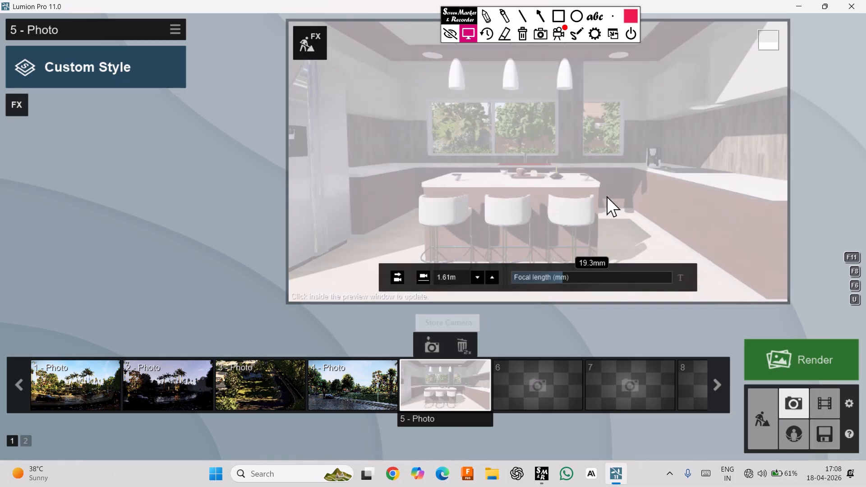
Refresh the preview of photo 5 and apply the Realistic style to it
left_click(480, 187)
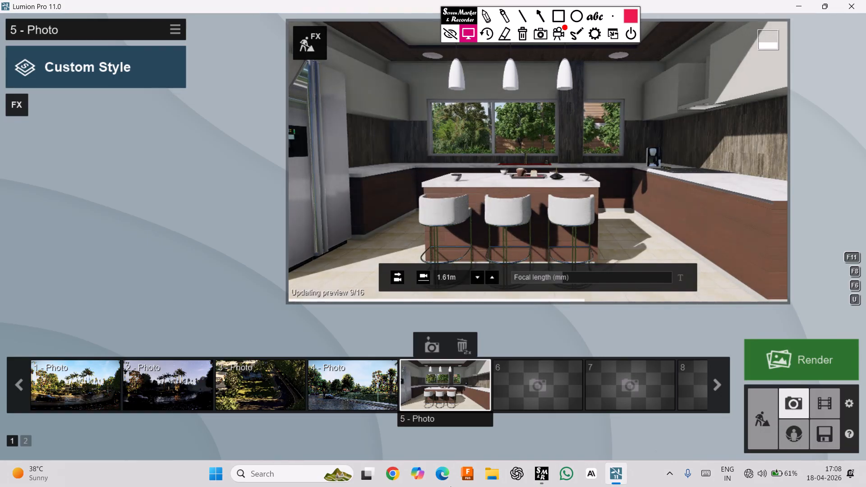
left_click(87, 78)
left_click(446, 134)
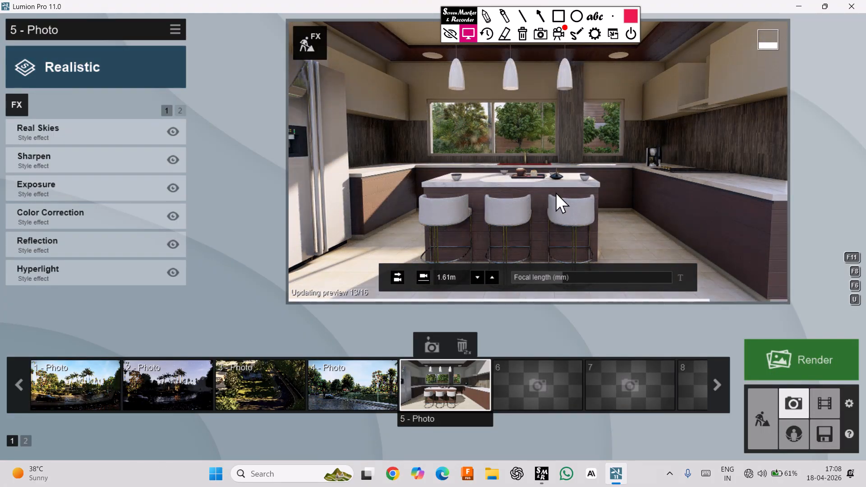
Render the current shot at Desktop size, 1920x1080, and save it as the JPG file w in the Desktop folder
left_click(789, 359)
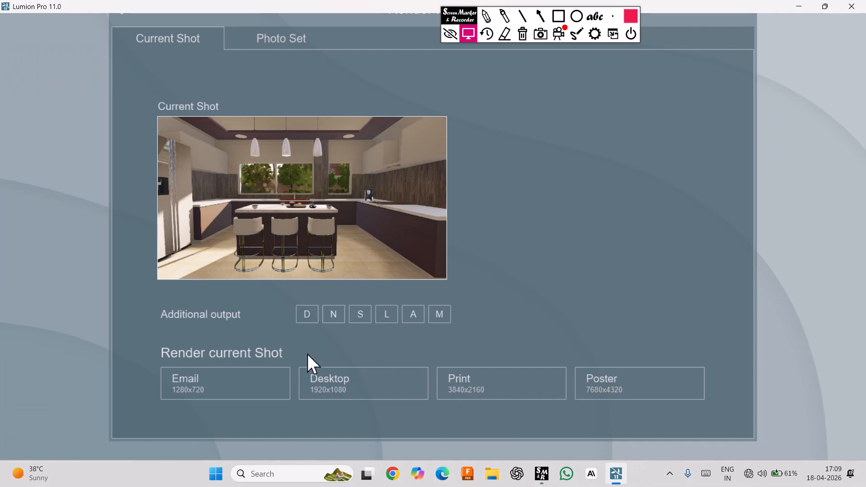
left_click(337, 392)
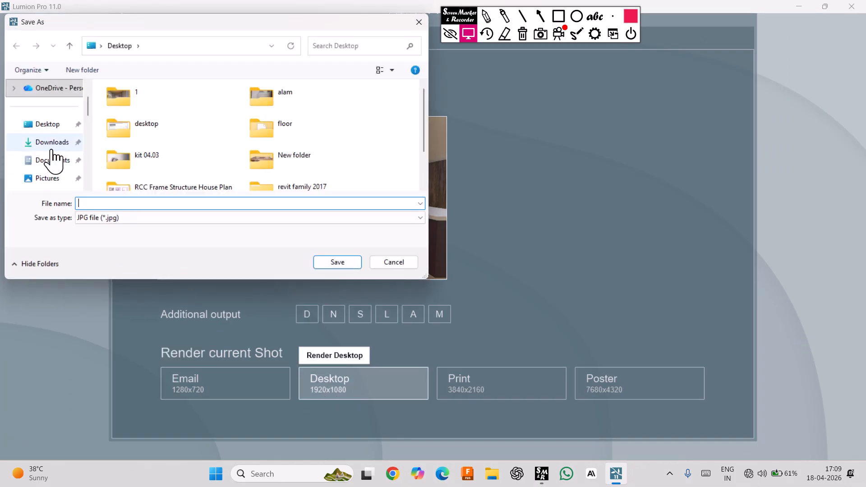
left_click(49, 125)
key("F4")
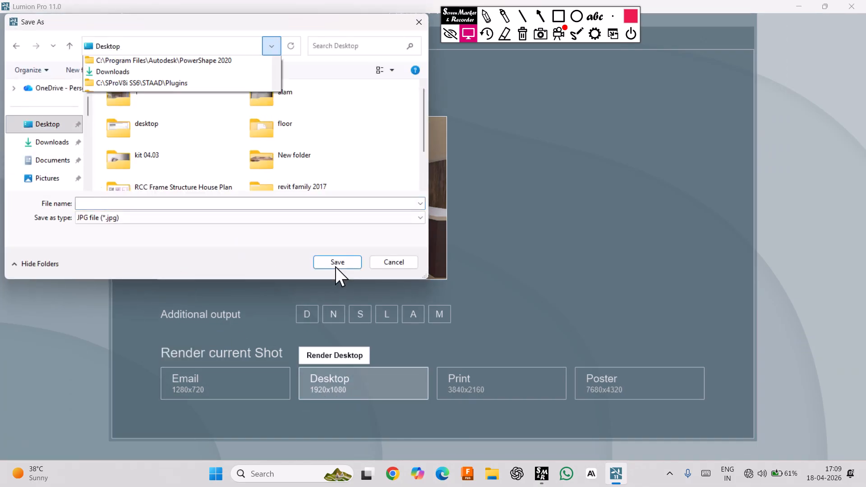
type("4234ry2")
left_click(182, 204)
type("w")
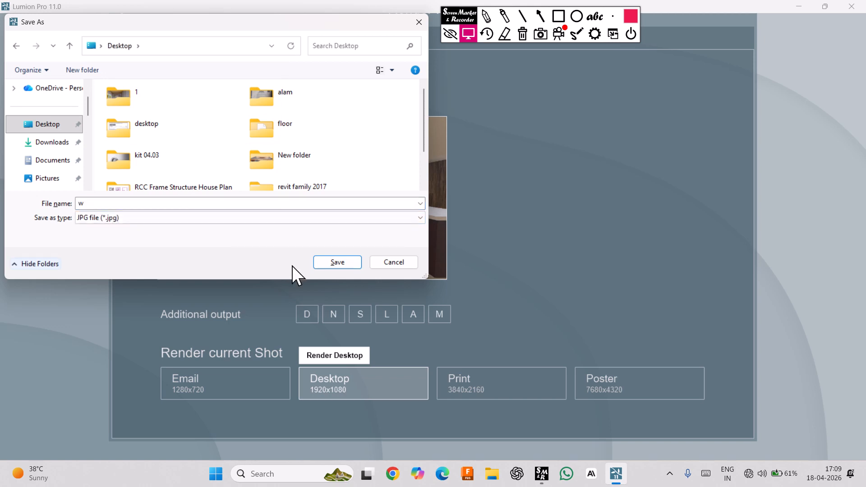
left_click(324, 266)
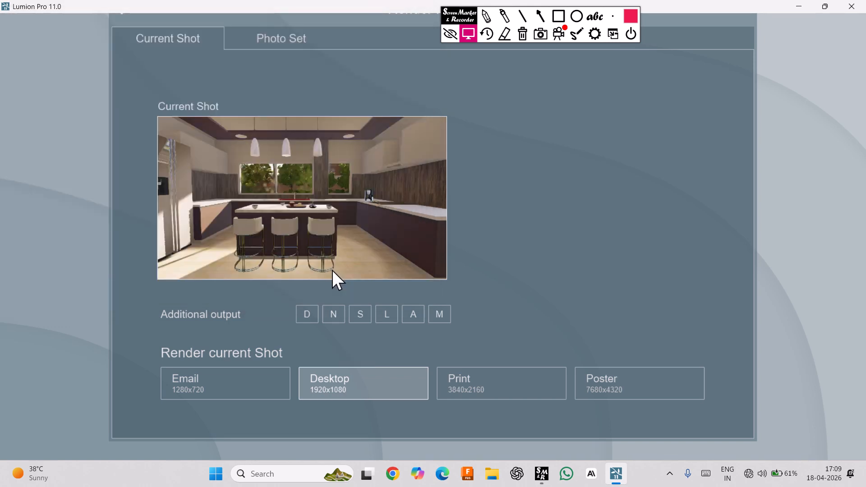
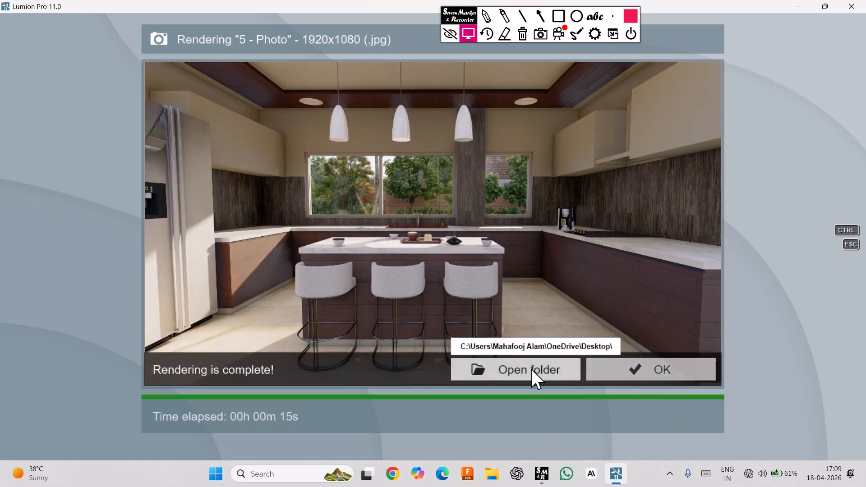
Open the rendered image w from its folder, examine it enlarged, and return to photo mode
left_click(531, 369)
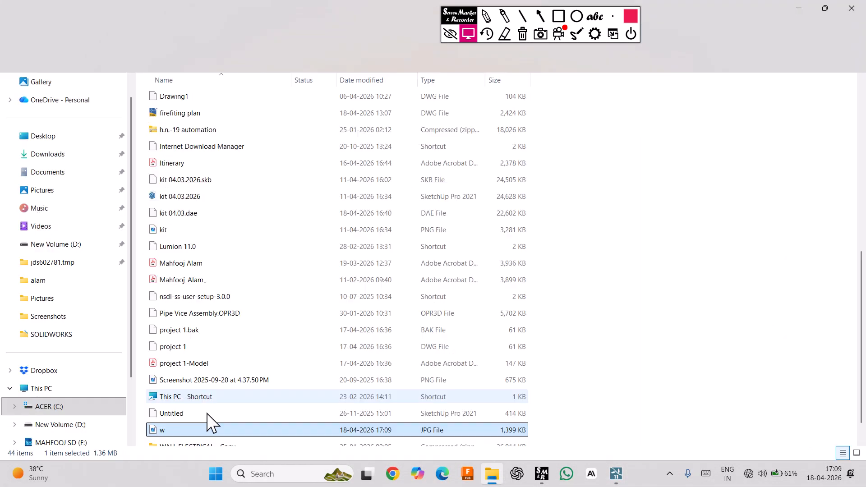
double_click(202, 428)
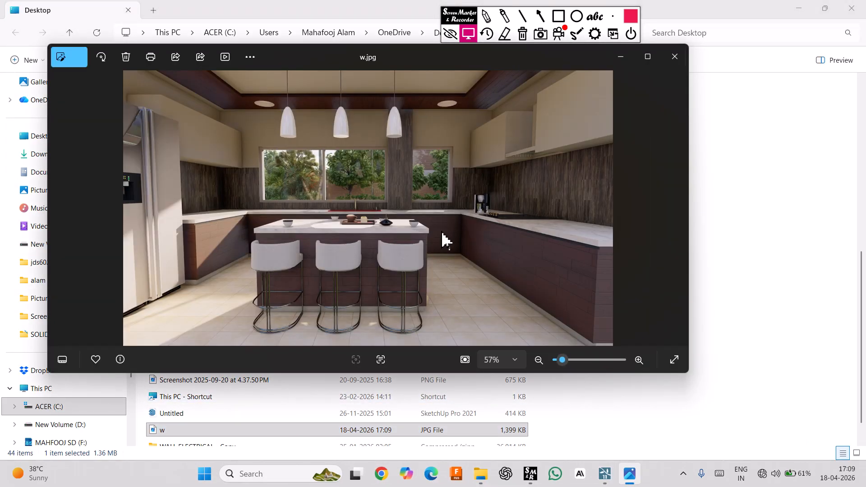
scroll(442, 241, "up", 3)
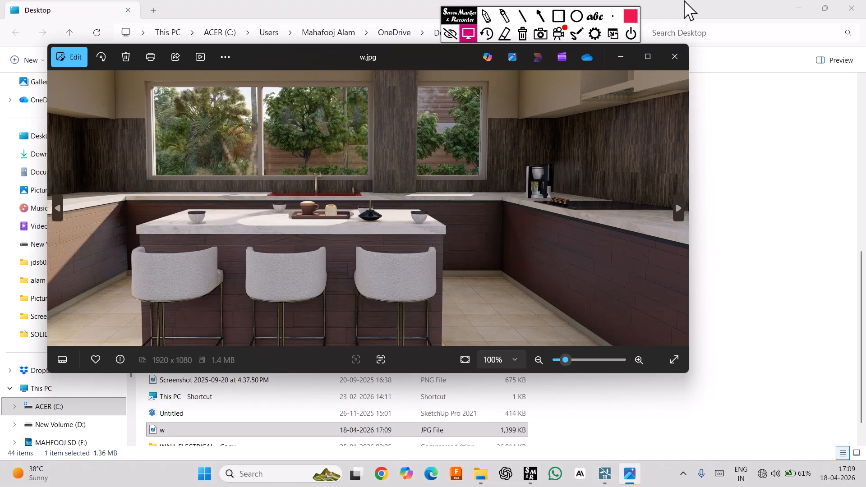
left_click(674, 58)
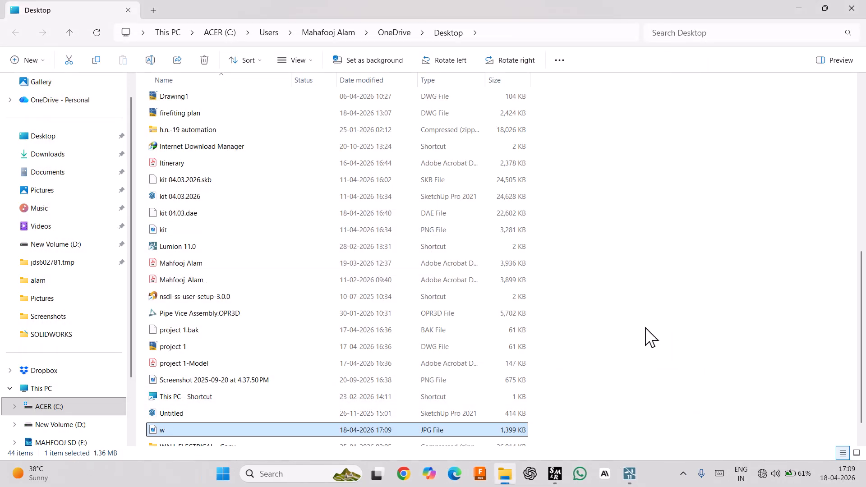
left_click(852, 8)
left_click(639, 374)
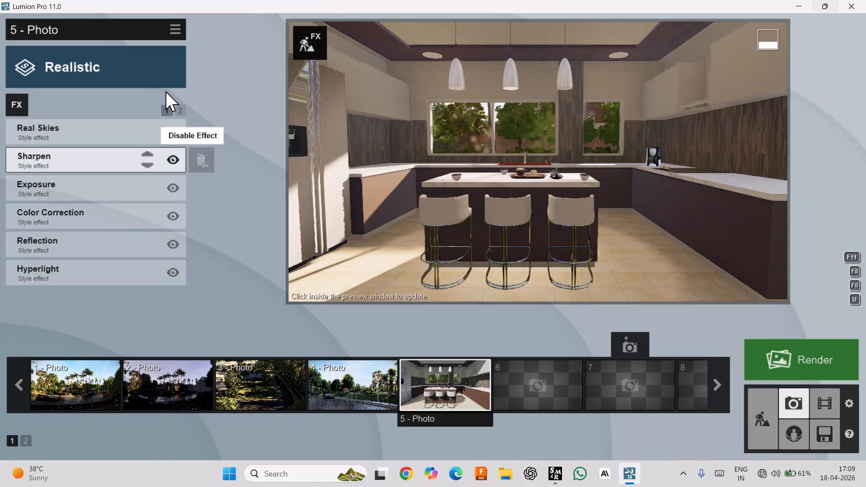
Preview photo 5 in the Interior style and replace that with the Night style
left_click(162, 64)
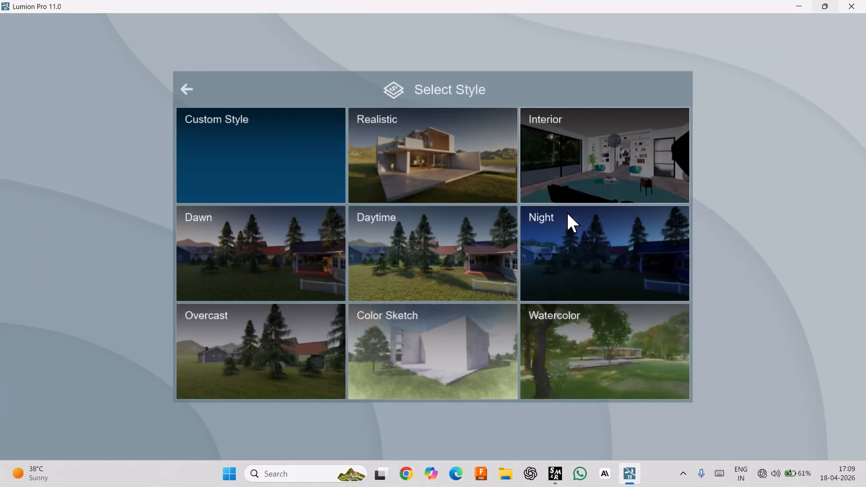
left_click(611, 150)
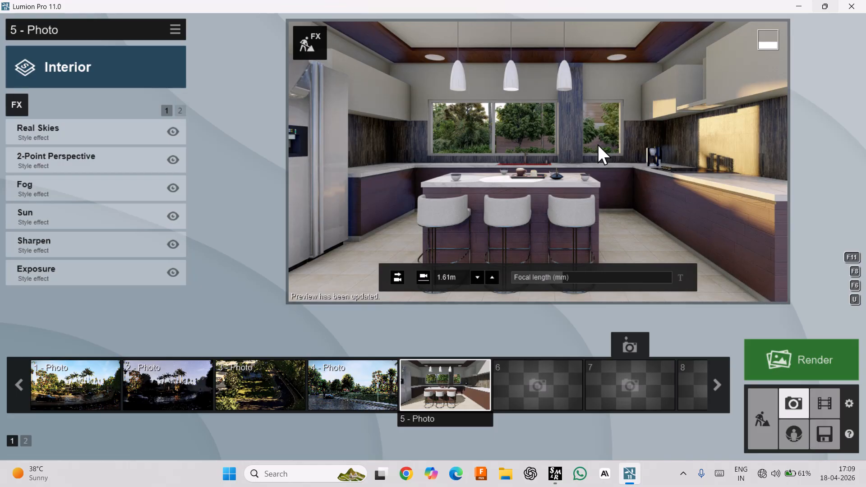
left_click(202, 77)
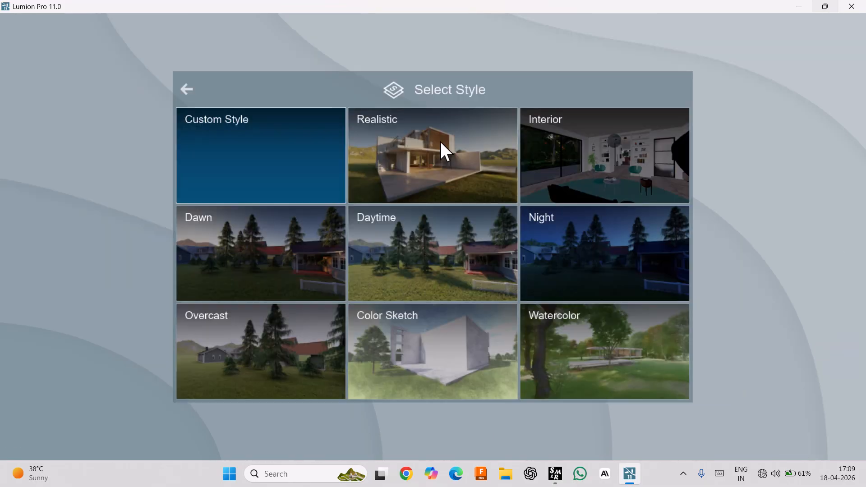
left_click(584, 251)
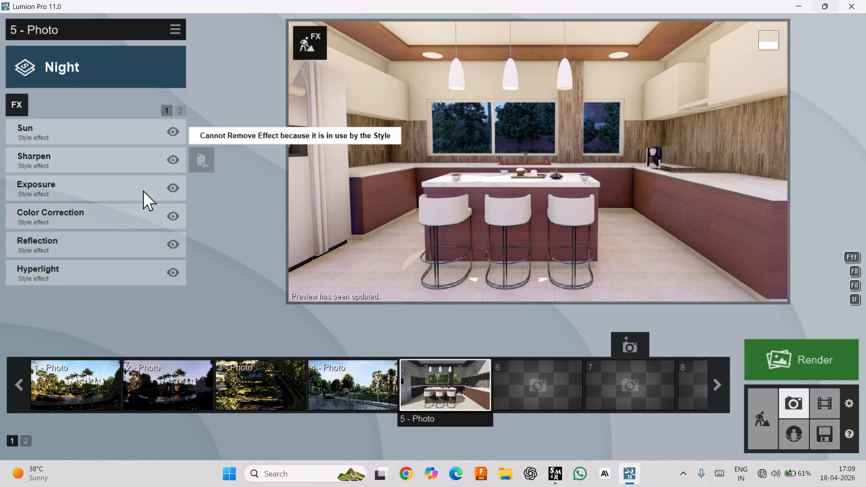
Switch the Hyperlight and Exposure effects off and back on to compare their influence on the night shot
left_click(173, 273)
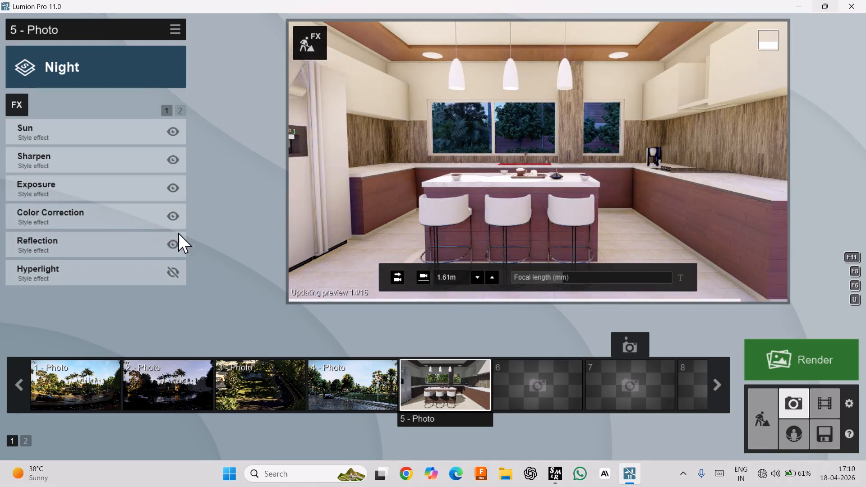
left_click(173, 273)
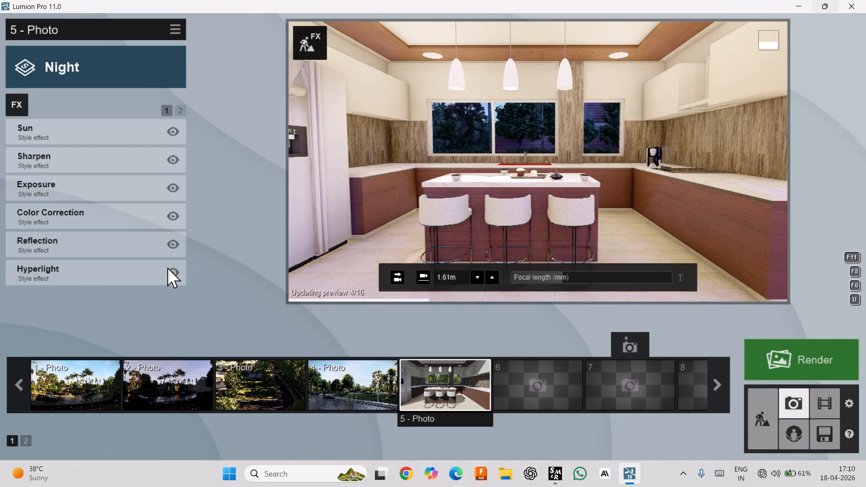
left_click(173, 273)
left_click(410, 180)
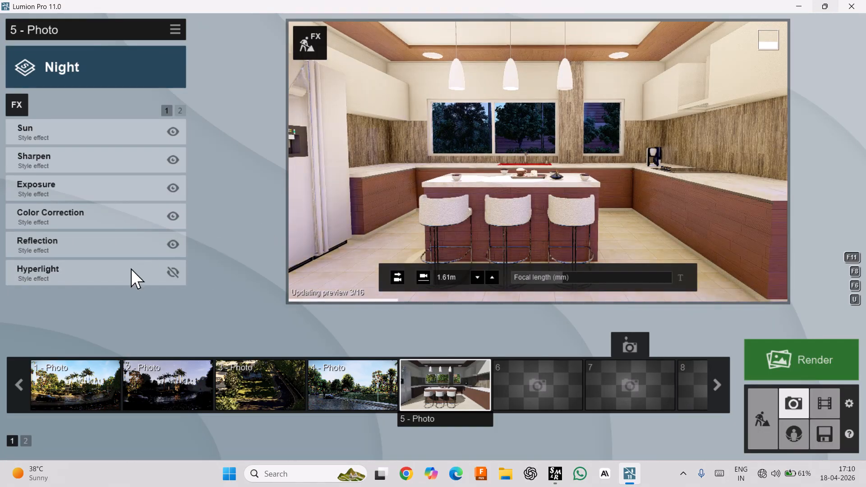
left_click(174, 272)
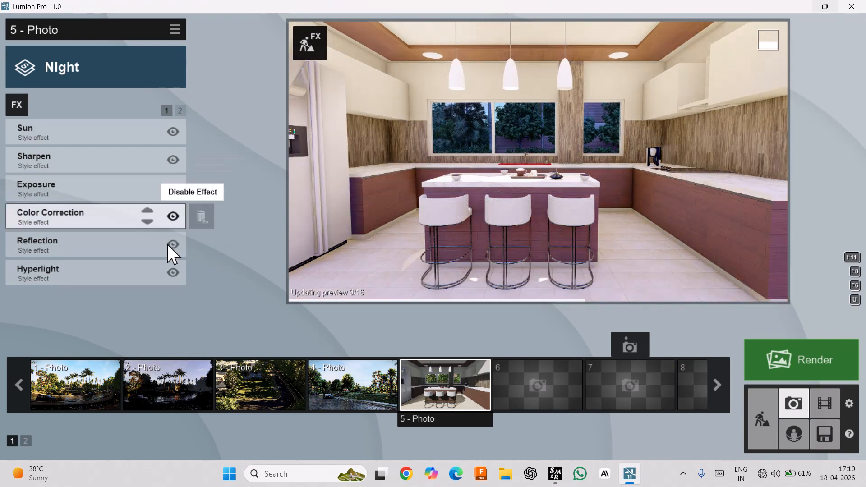
left_click(173, 189)
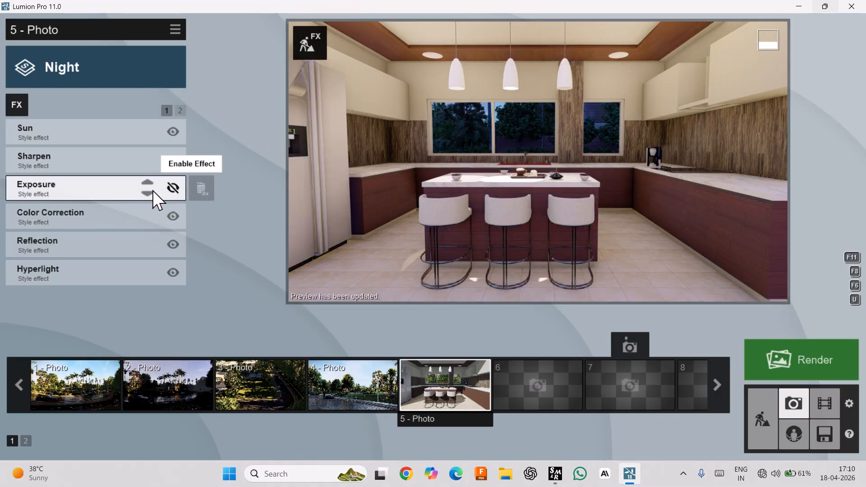
left_click(174, 188)
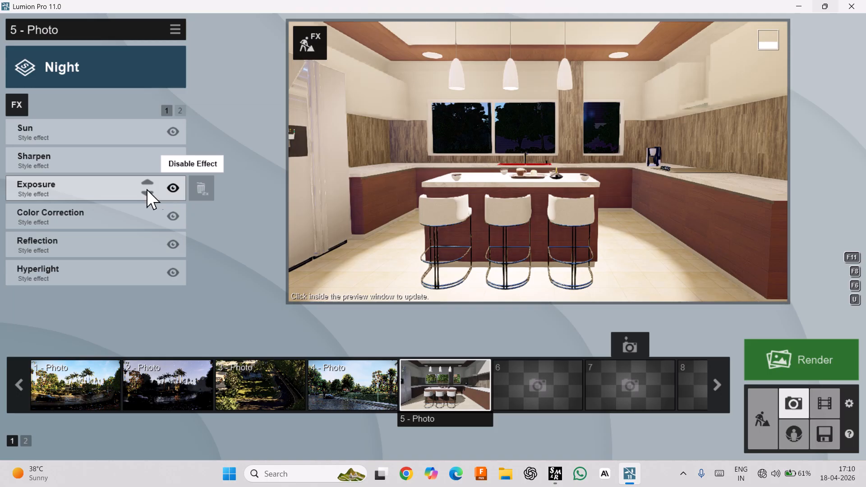
Lower the Exposure effect to just under half of its range and refresh the night preview
left_click(88, 191)
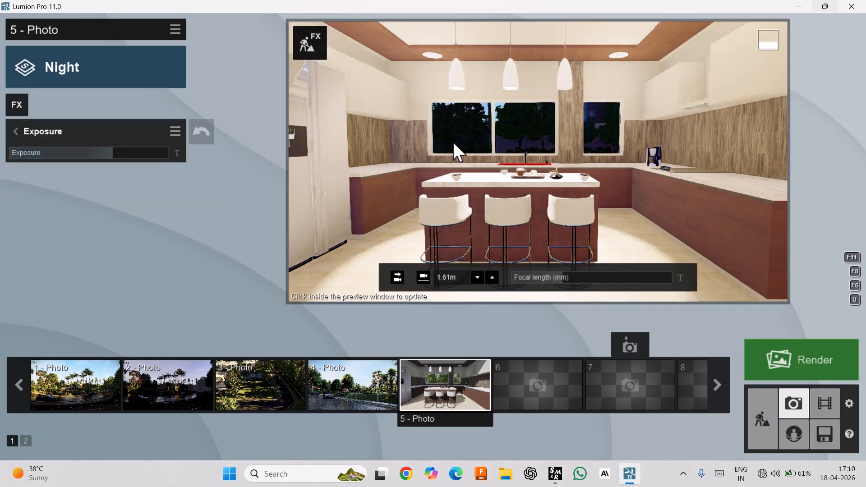
left_click(453, 142)
left_click_drag(98, 151, 81, 152)
left_click(426, 169)
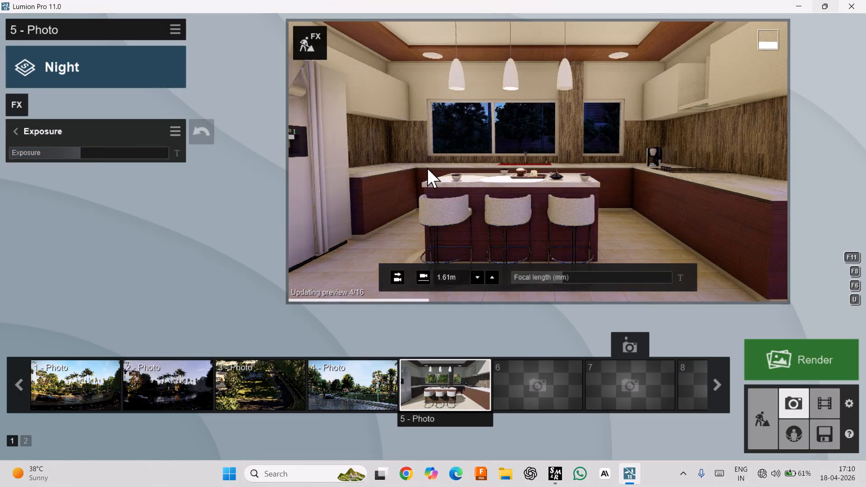
Try several strengths of the Exposure effect on the night shot, from about 70% down to about 40% of its range
left_click_drag(80, 150, 107, 153)
left_click(476, 145)
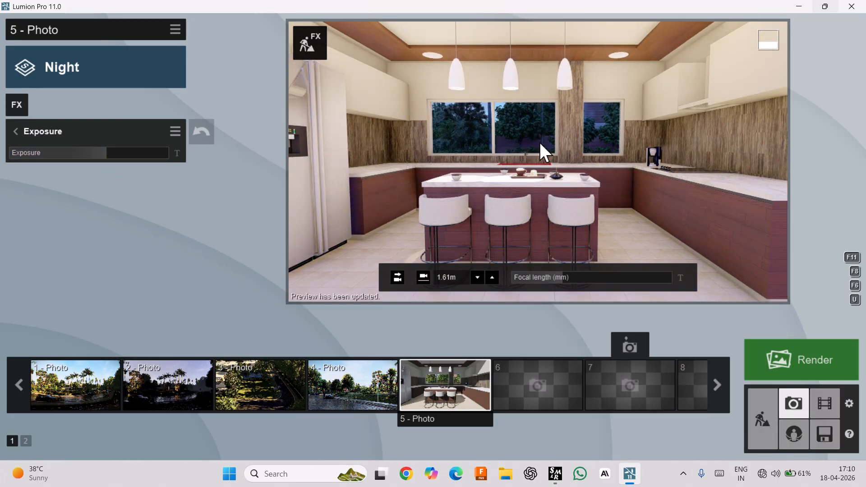
left_click(105, 153)
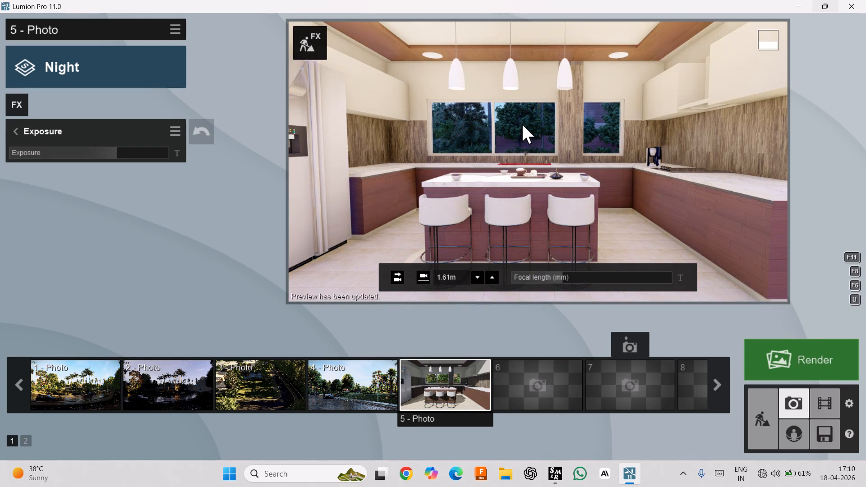
mouse_move(111, 156)
left_click_drag(112, 152, 105, 155)
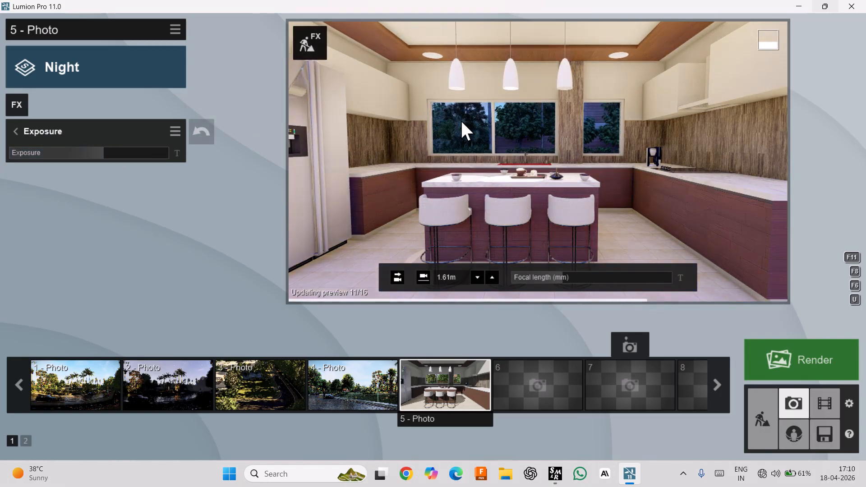
left_click(70, 153)
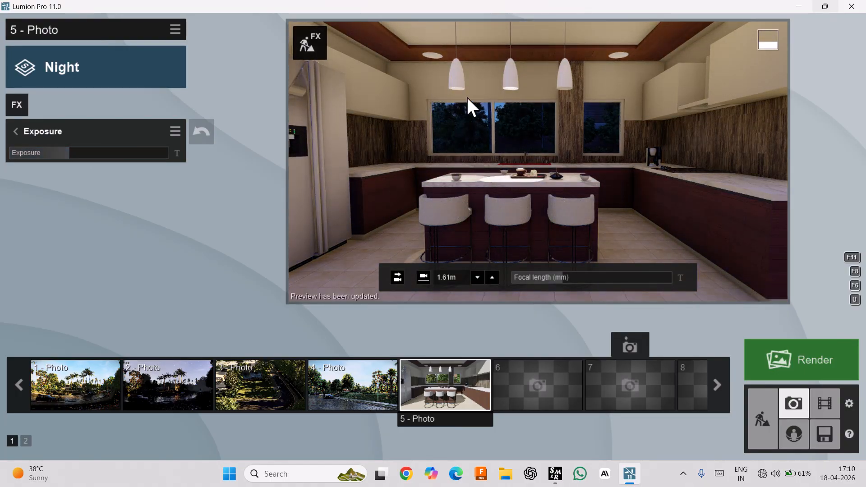
left_click(50, 134)
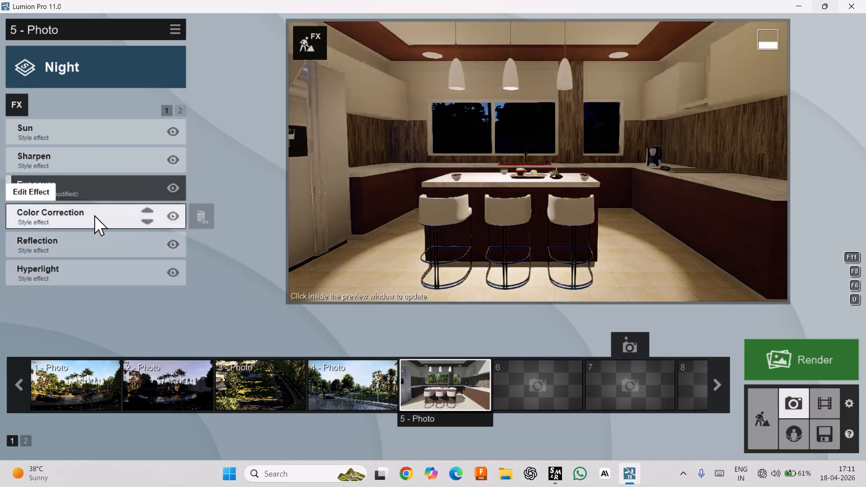
Test the Hyperlight effect at low and full amounts with its preview enabled, and reset it to the style default
left_click(70, 266)
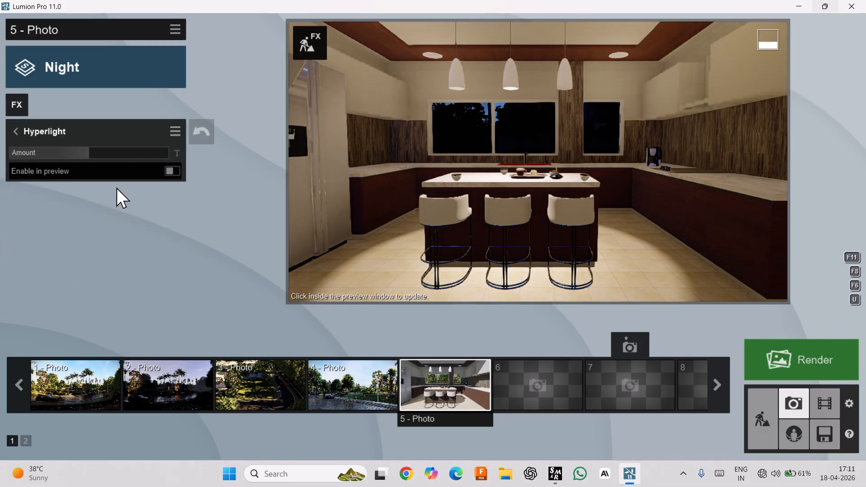
left_click_drag(90, 157, 102, 158)
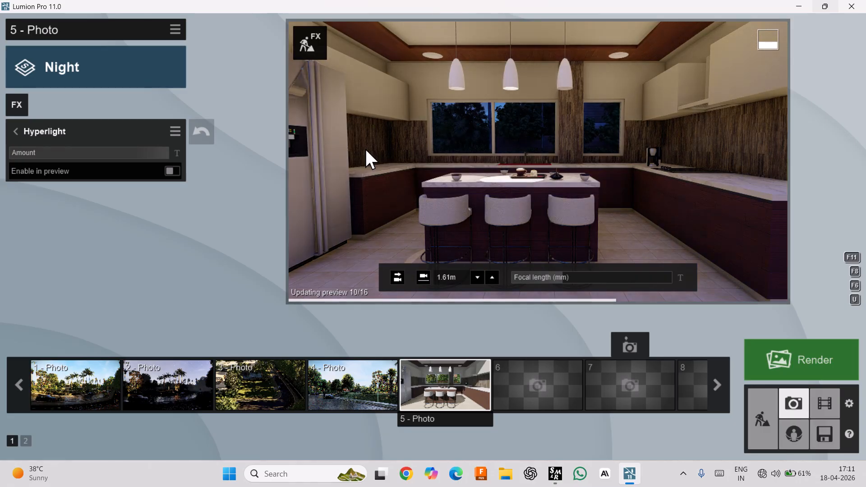
left_click_drag(158, 154, 31, 179)
left_click(372, 162)
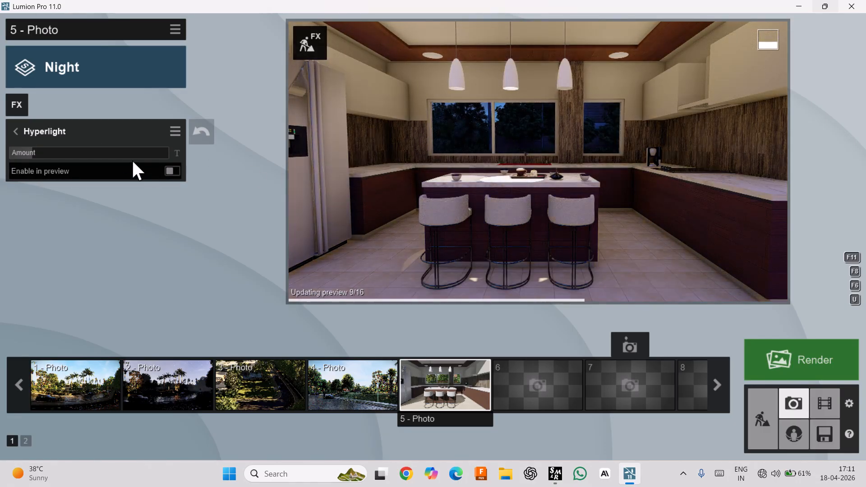
left_click(172, 171)
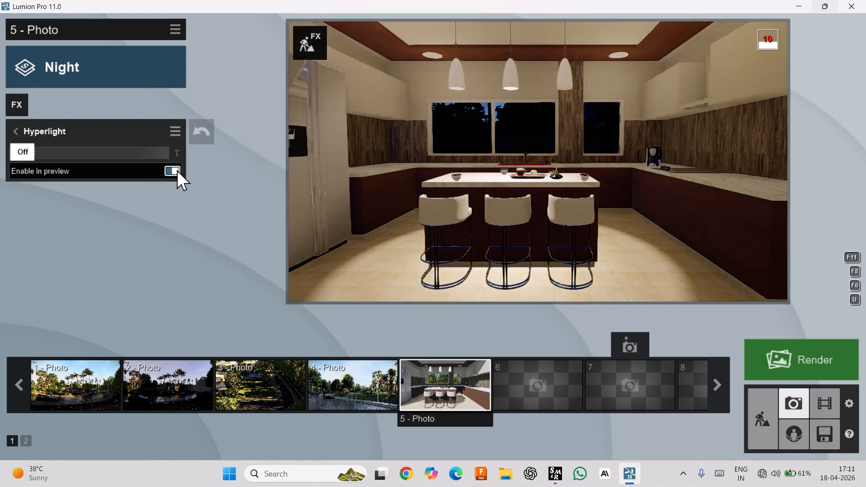
left_click(356, 170)
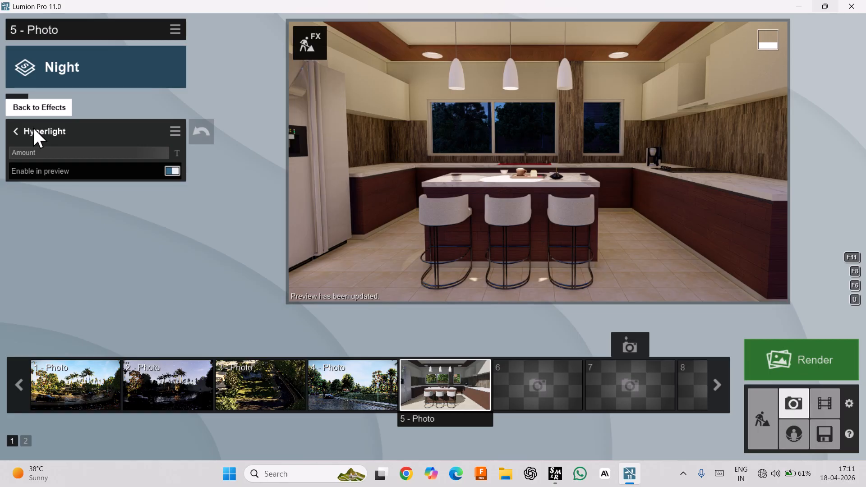
double_click(190, 129)
left_click(51, 130)
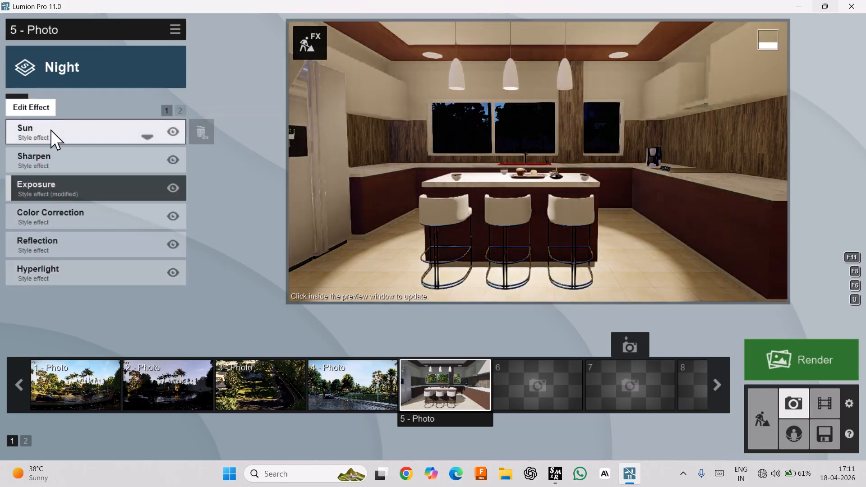
Check the Sun effect and reset the Exposure effect to its Night style default
left_click(51, 130)
left_click(24, 129)
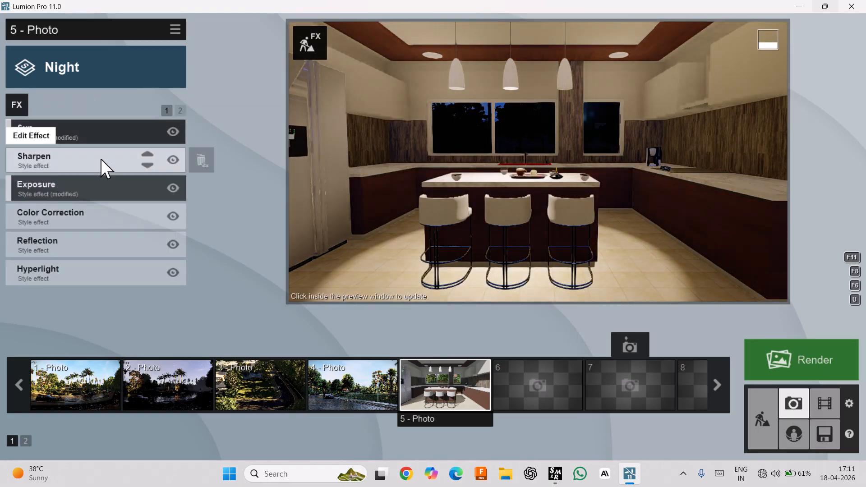
left_click(101, 185)
double_click(194, 132)
left_click(51, 131)
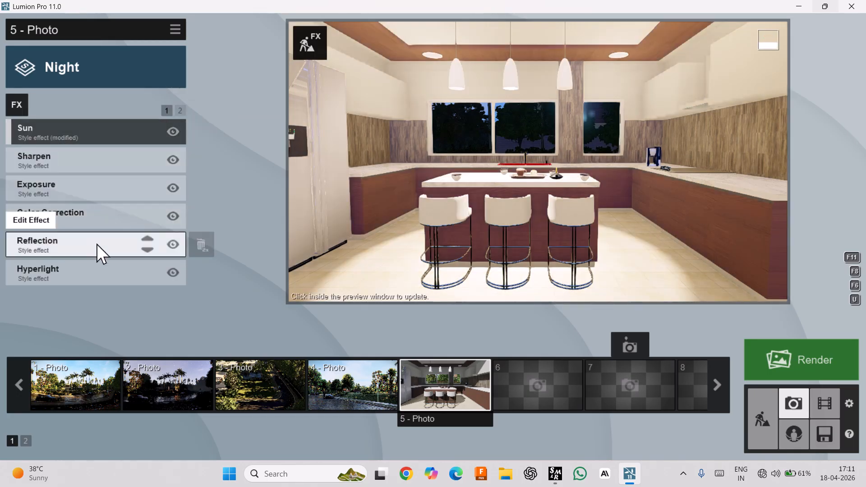
Browse the Sun and Weather photo effects, and add the Real Skies effect to photo 5 with the first Night sky
left_click(18, 103)
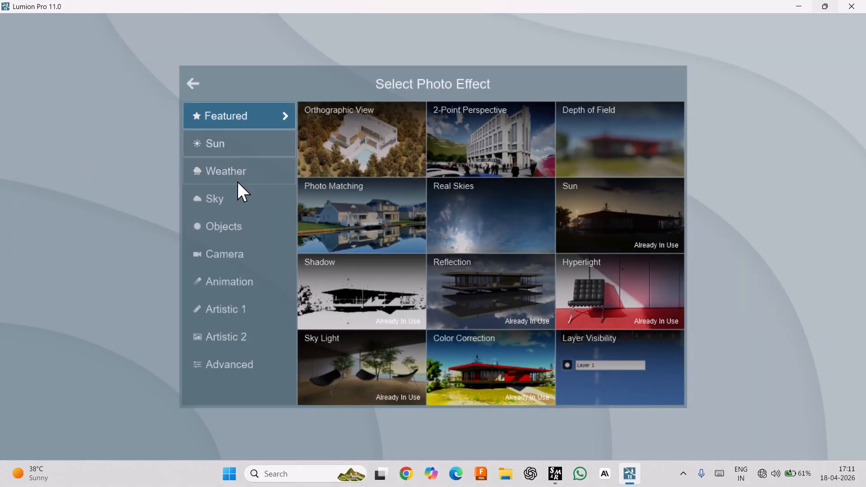
left_click(240, 147)
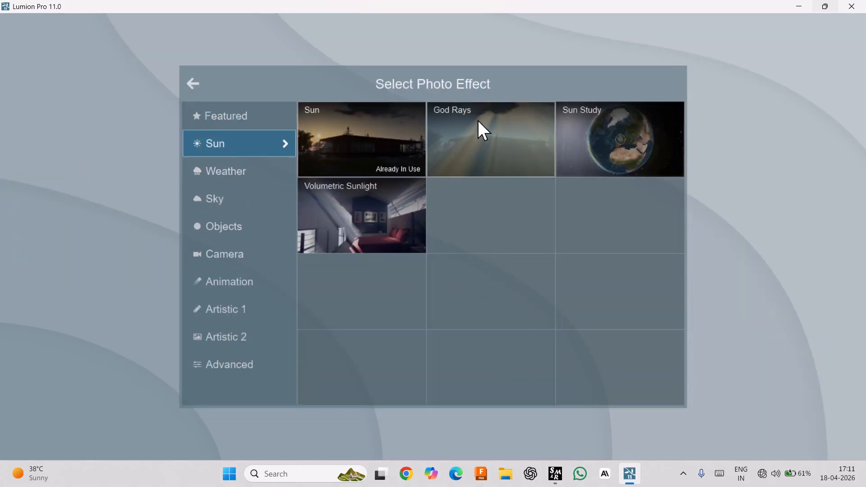
left_click(251, 179)
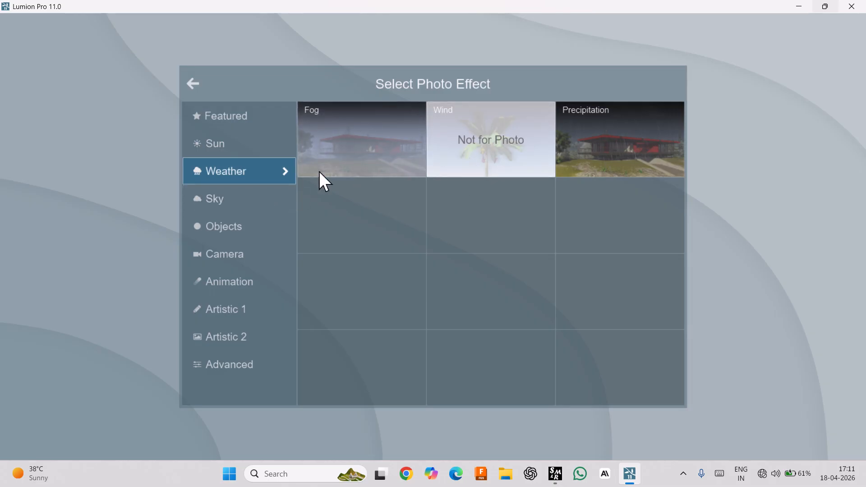
left_click(245, 115)
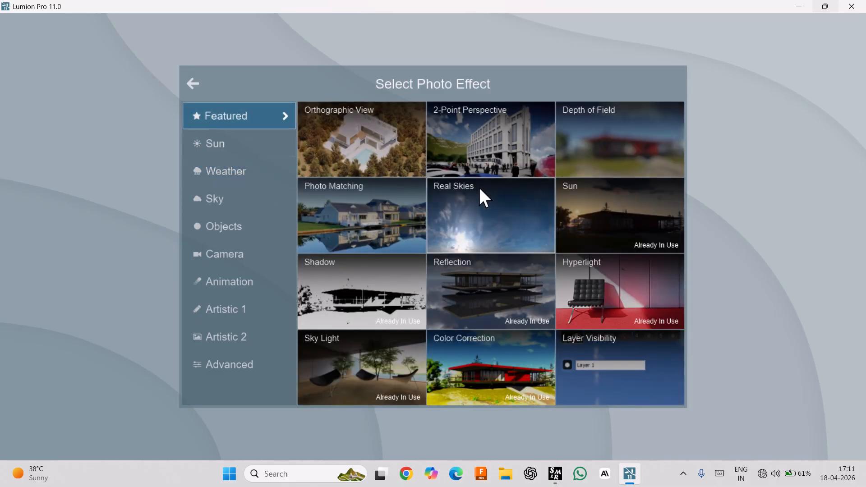
left_click(503, 193)
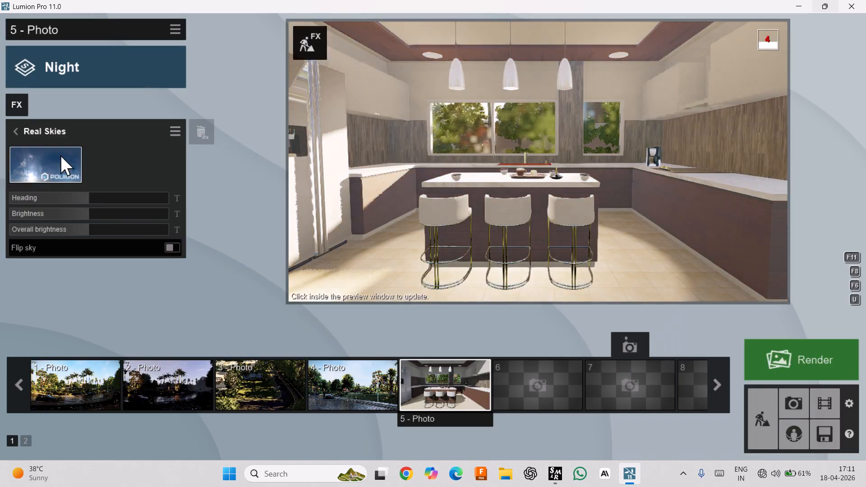
left_click(60, 155)
left_click(640, 54)
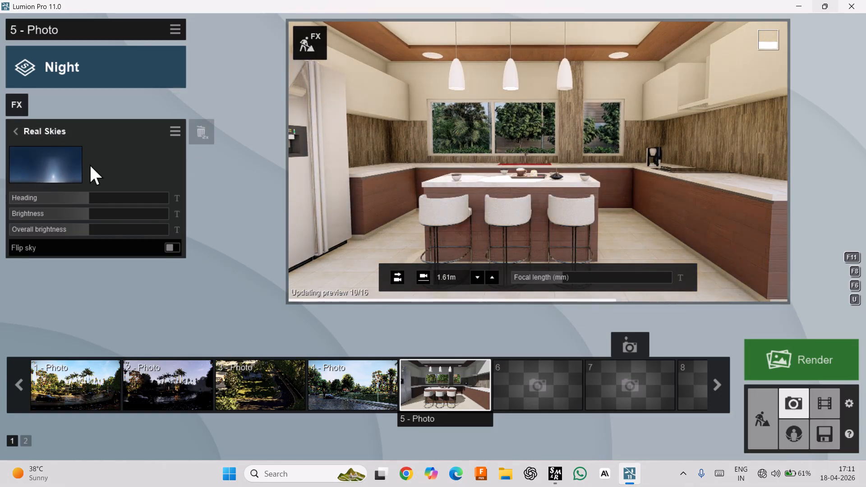
Lower the Real Skies brightness to about a tenth of its range and refresh the preview
left_click_drag(68, 215, 32, 215)
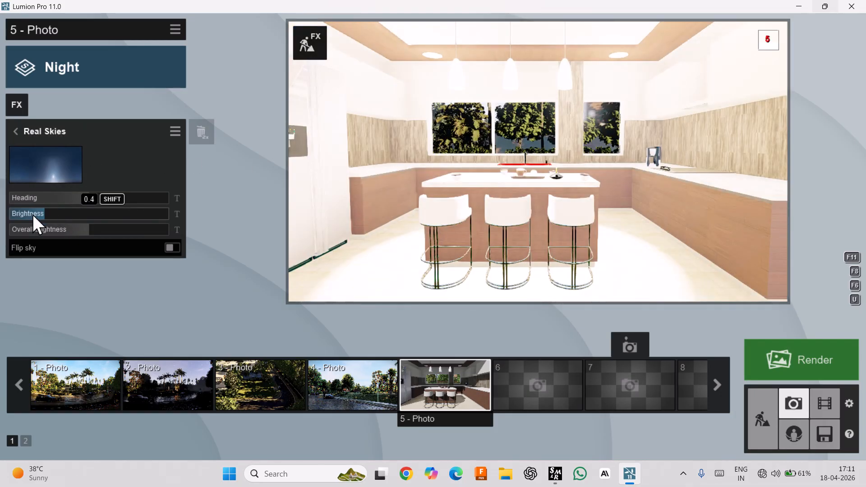
mouse_move(424, 156)
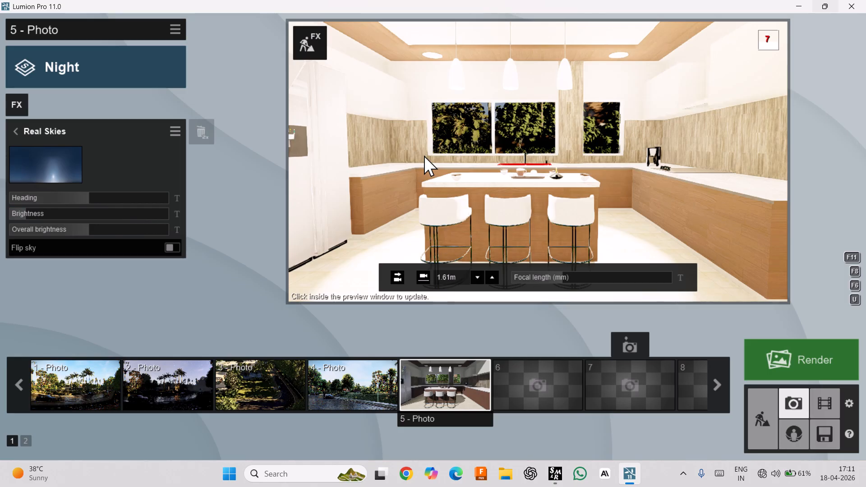
left_click(451, 128)
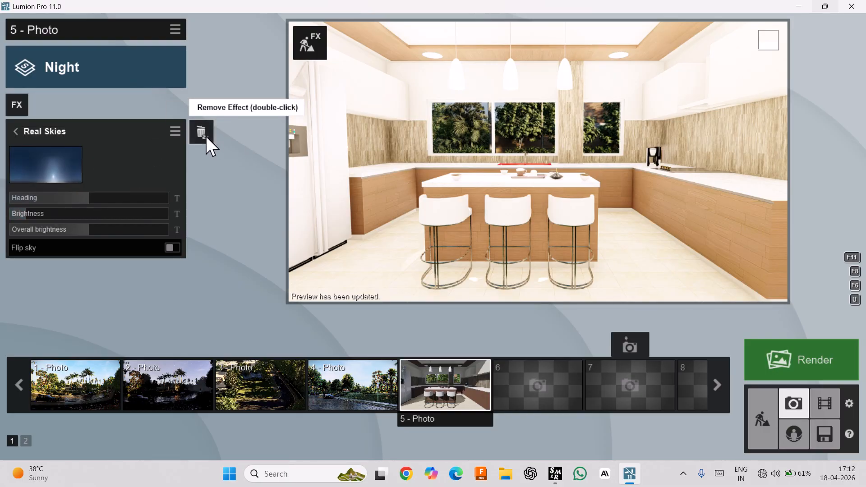
Flip the sky and flip it back, and lower the overall brightness to about a quarter of its range
left_click(171, 248)
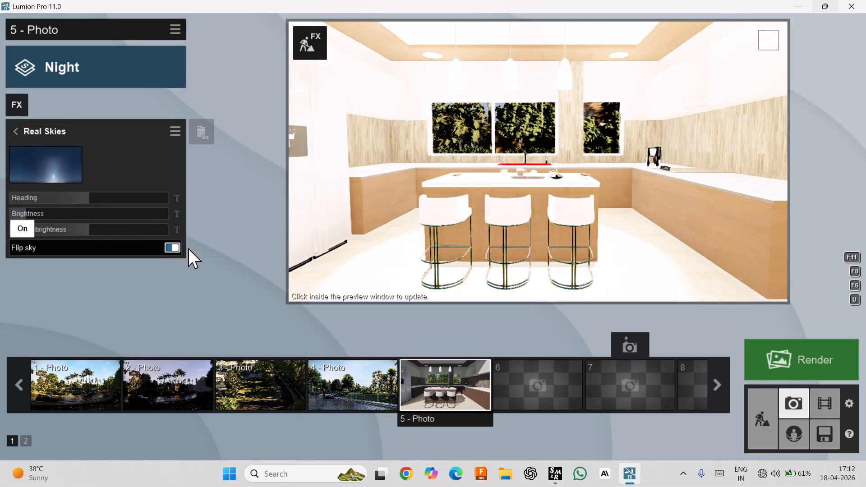
left_click(166, 247)
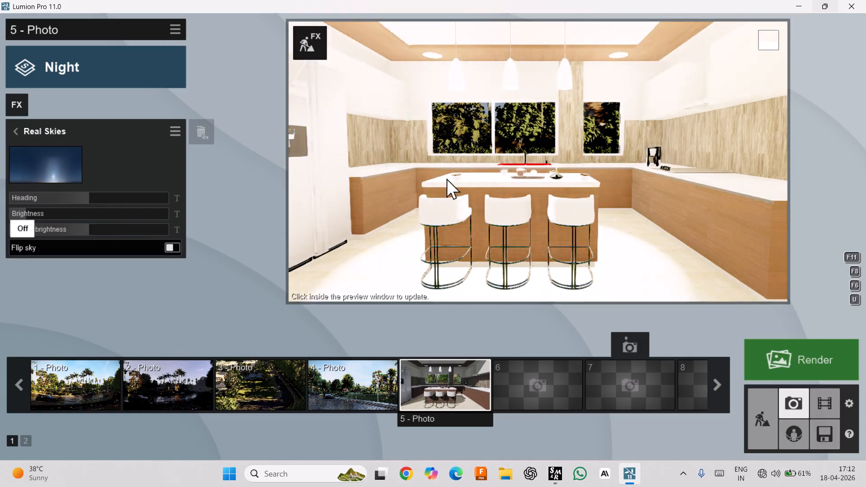
left_click_drag(87, 228, 47, 227)
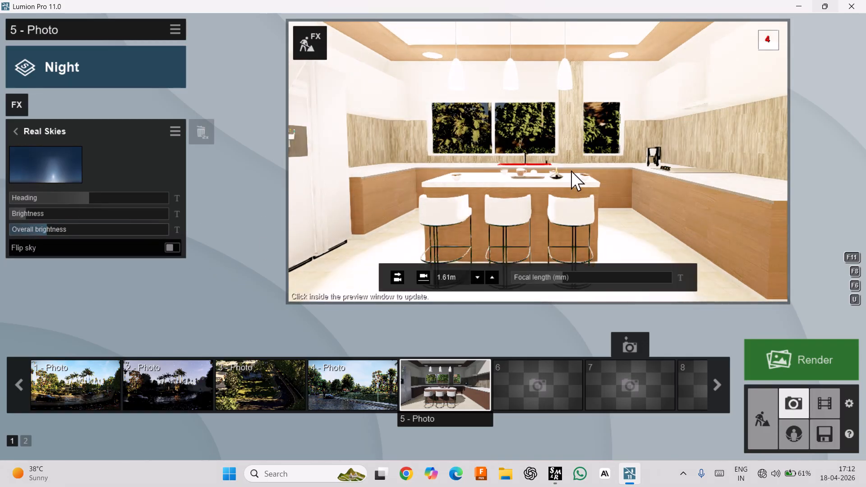
left_click(571, 172)
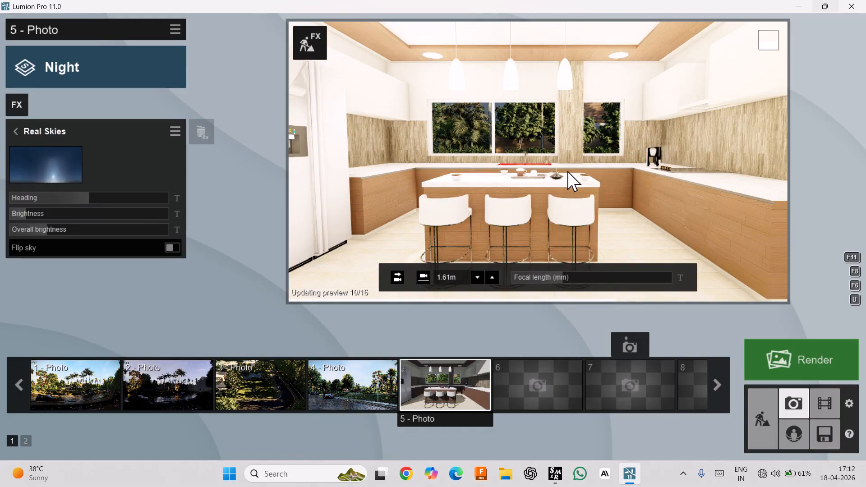
Replace the real sky with the fourth Night sky, the purple Milky Way arch, and refresh the preview
mouse_move(33, 204)
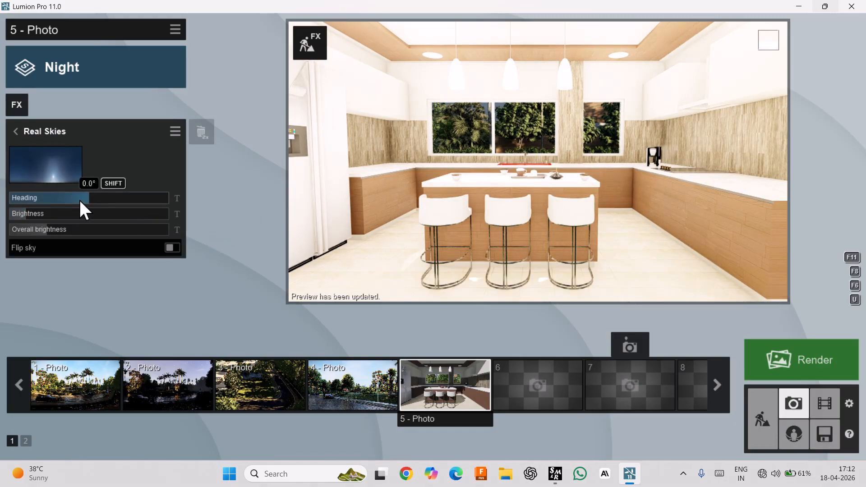
left_click(45, 156)
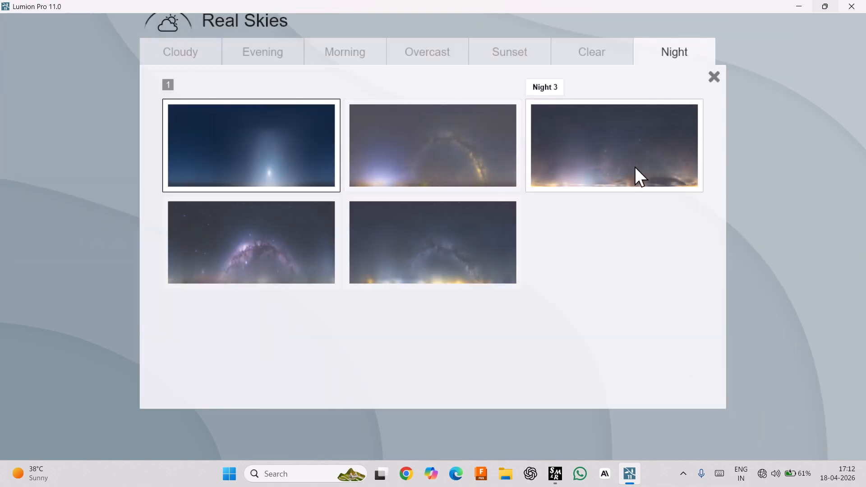
left_click(269, 227)
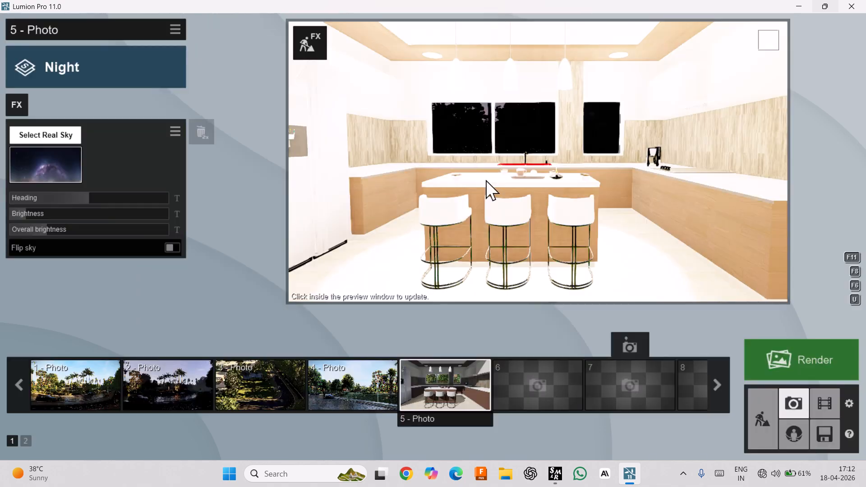
left_click(533, 169)
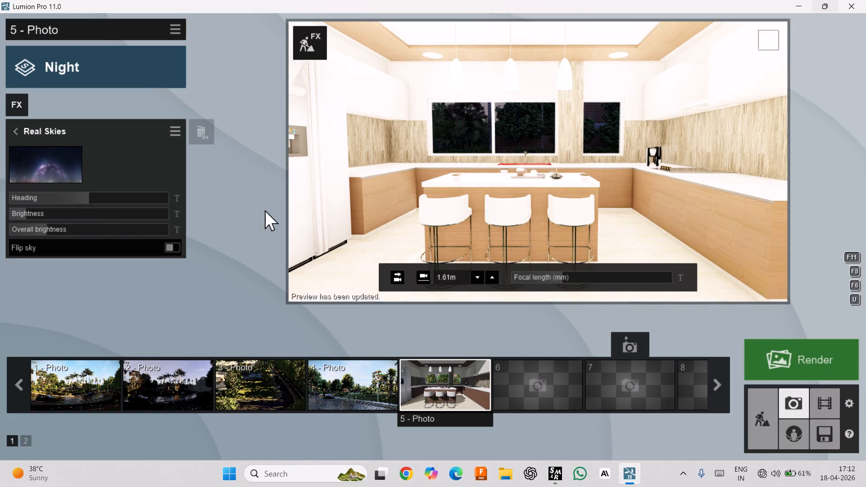
Set the Real Skies brightness to 1.0 and overall brightness to 1.1, refreshing the preview after each adjustment
left_click_drag(40, 228, 31, 229)
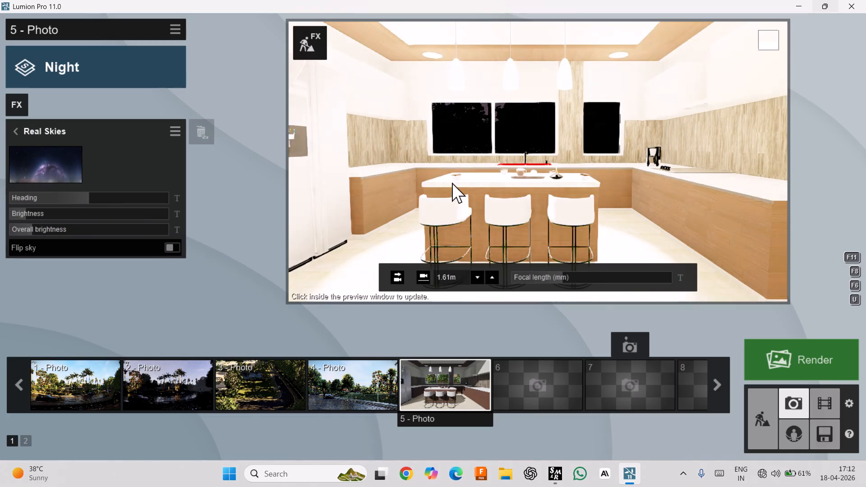
left_click(452, 183)
left_click_drag(37, 212, 88, 213)
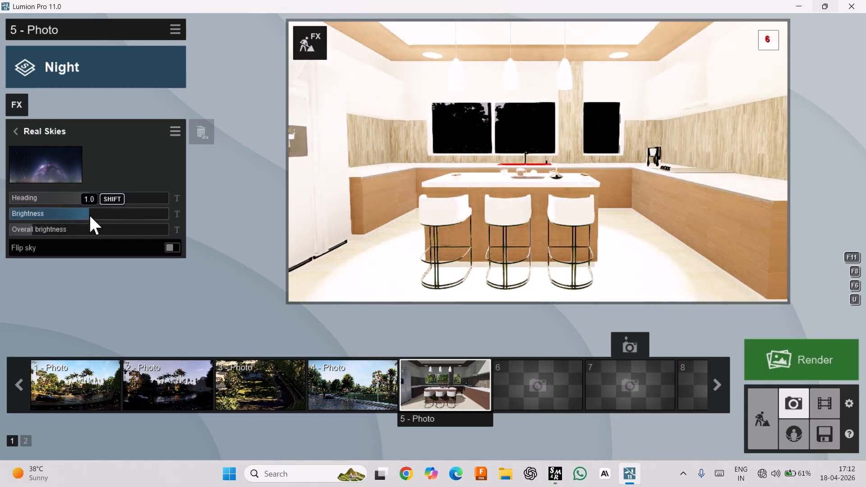
left_click(467, 210)
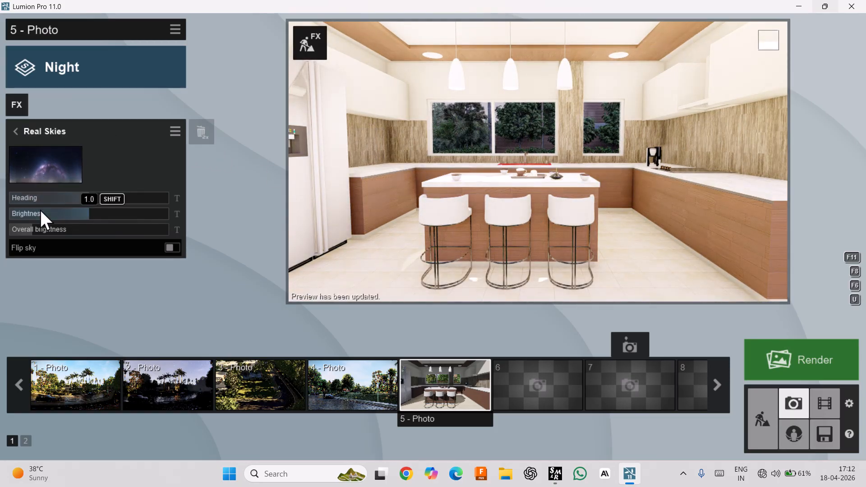
left_click_drag(37, 226, 96, 225)
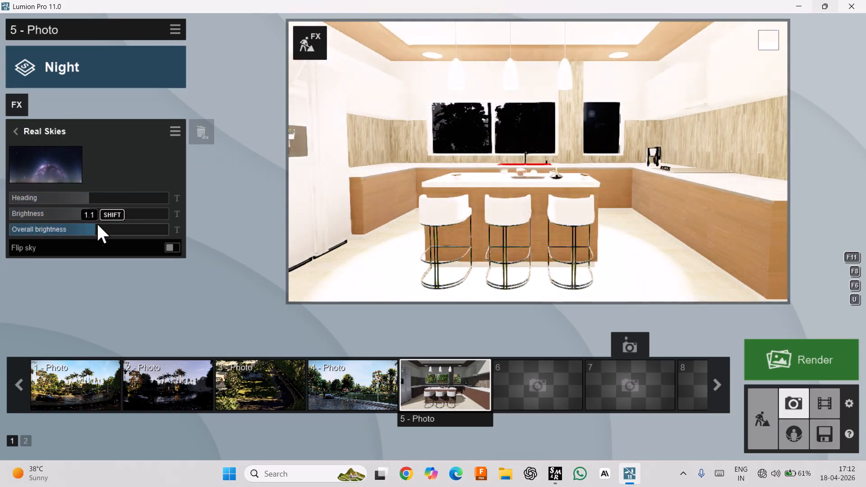
left_click(477, 142)
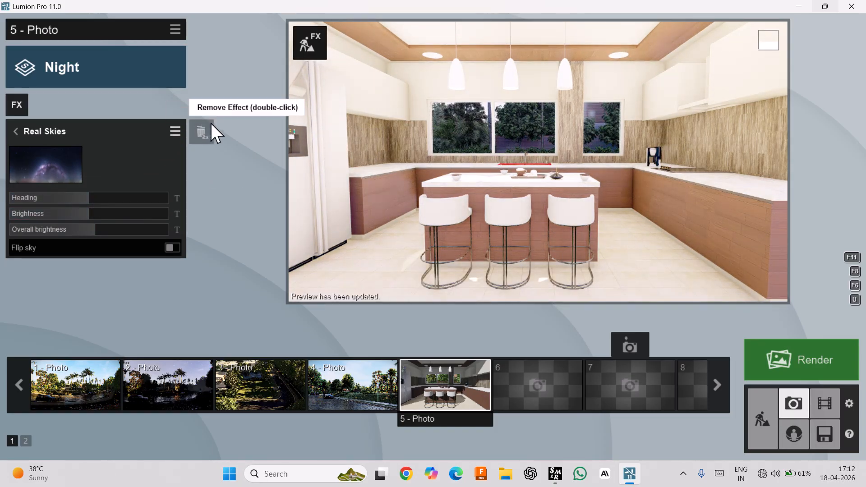
Remove the Real Skies effect from the photo, test a lower Exposure, and bring it back to about 0.7
double_click(202, 132)
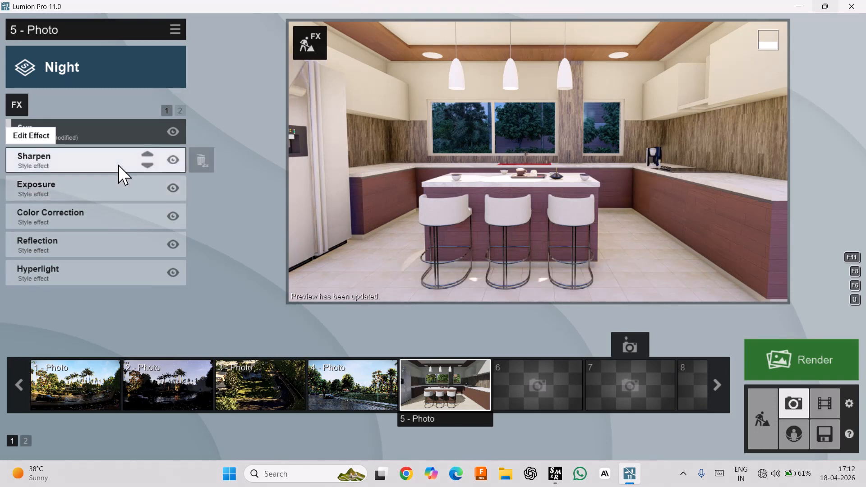
left_click(110, 189)
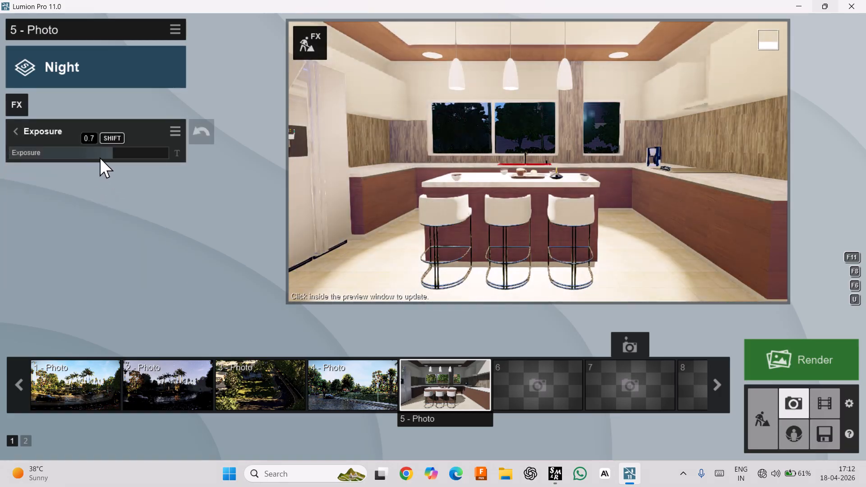
left_click_drag(100, 158, 94, 156)
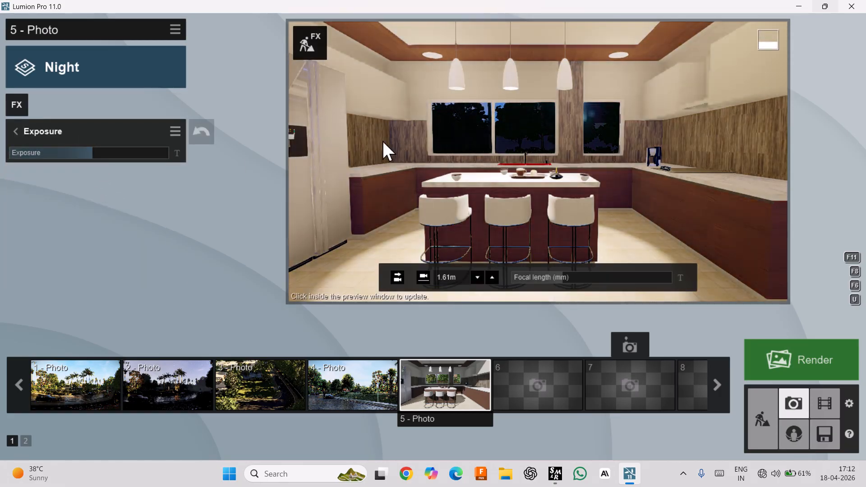
left_click(383, 143)
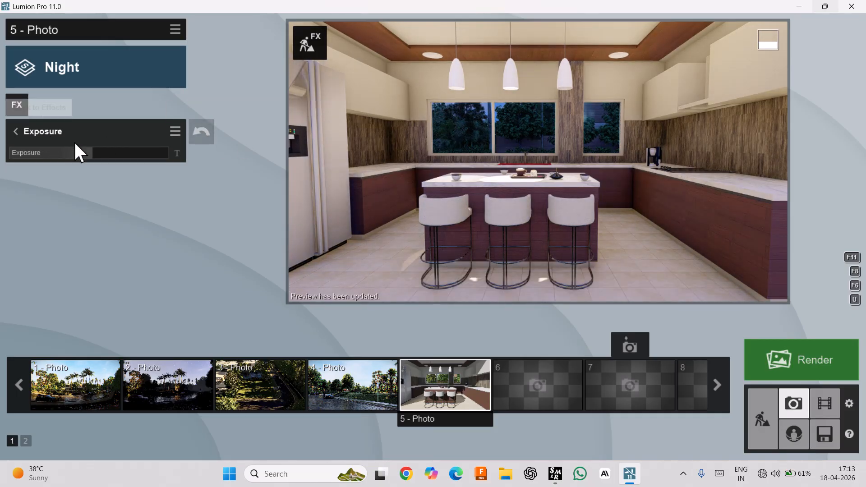
left_click_drag(109, 149, 117, 152)
left_click(46, 130)
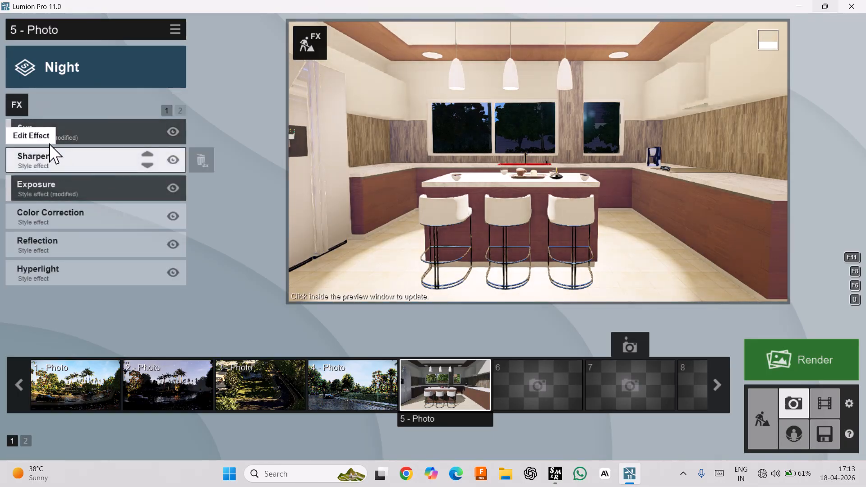
Lower the Sun effect's height to -48.2° and on to -90°, refreshing the preview after each change
left_click(116, 131)
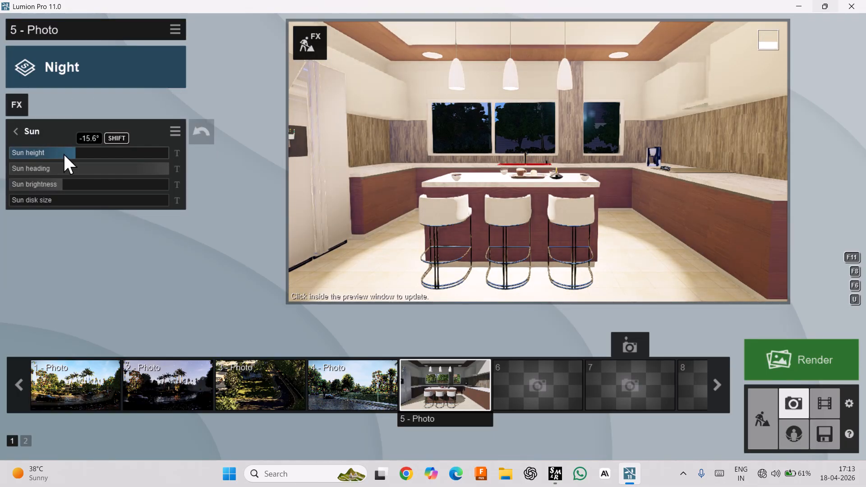
left_click_drag(69, 155, 47, 155)
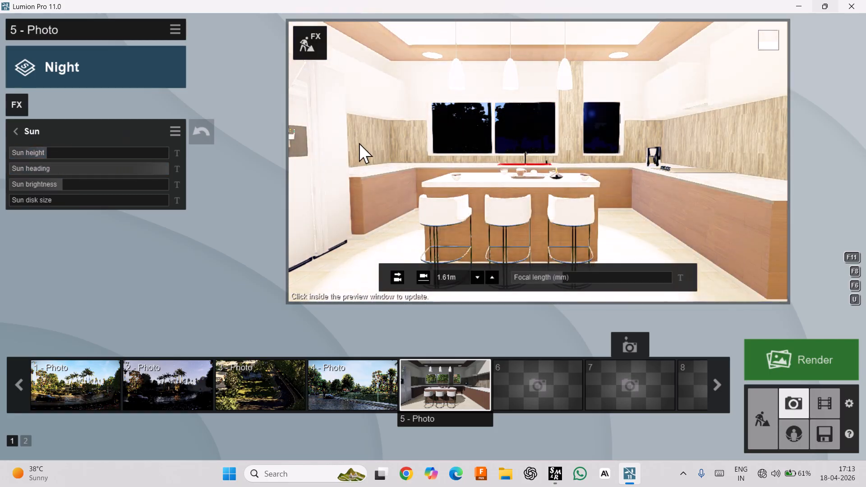
left_click(359, 144)
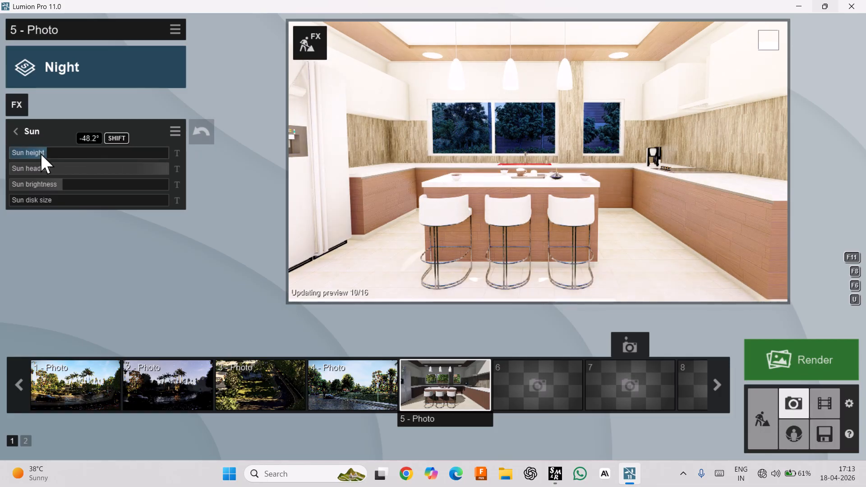
left_click_drag(31, 154, 9, 155)
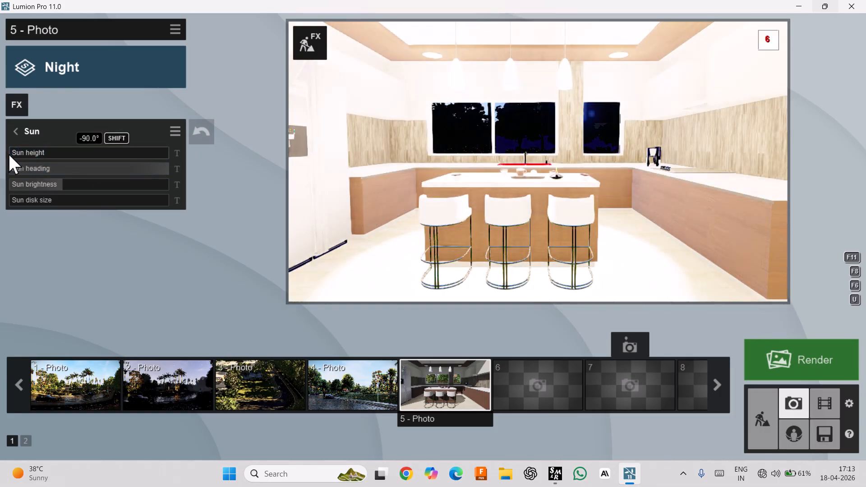
left_click(375, 154)
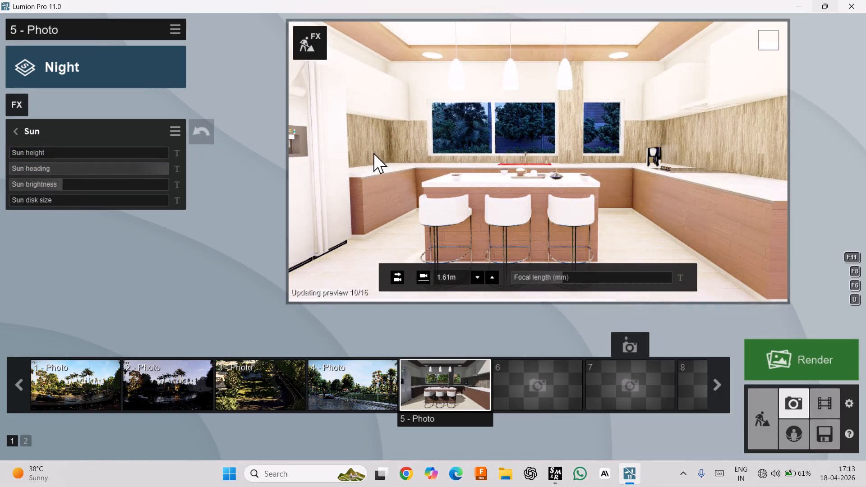
Raise the Sun height to 90°, lower it to about a sixth of its range, and restore the effect to its style settings
left_click_drag(126, 153, 477, 147)
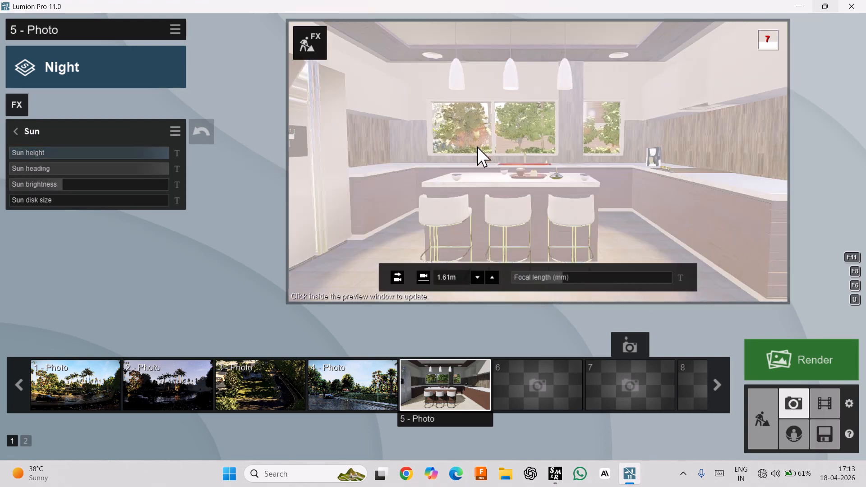
left_click(477, 147)
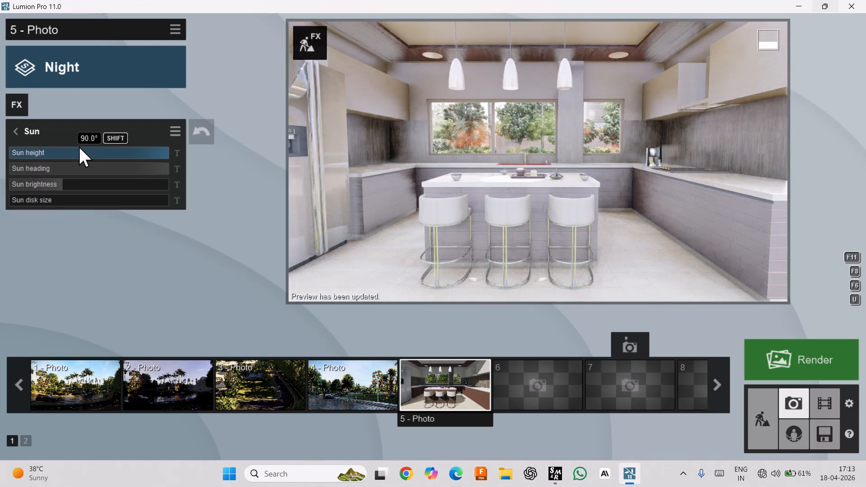
left_click_drag(81, 155, 36, 154)
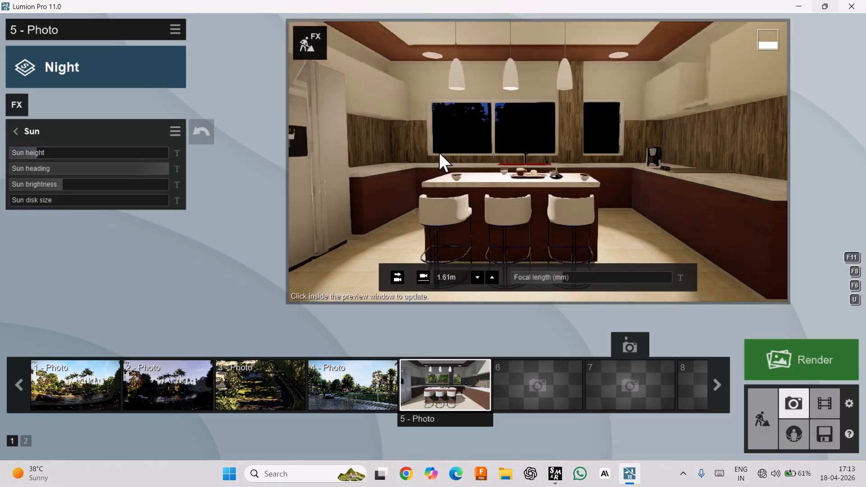
left_click(440, 153)
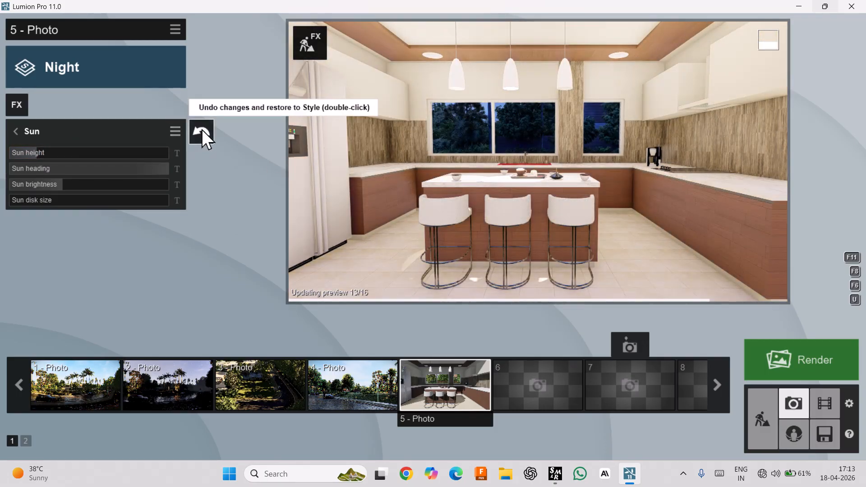
double_click(201, 131)
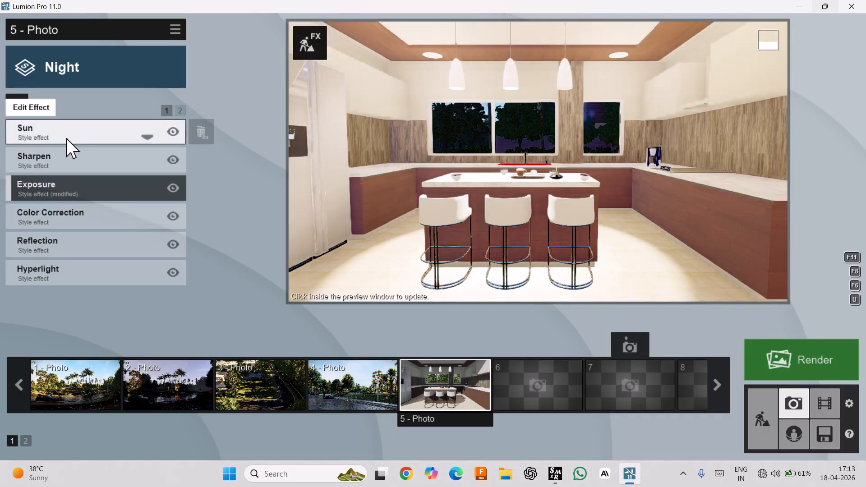
Set the Sun heading slightly past mid-range, its brightness to about a fifth and its height to -31.1°, refreshing the preview
left_click(66, 138)
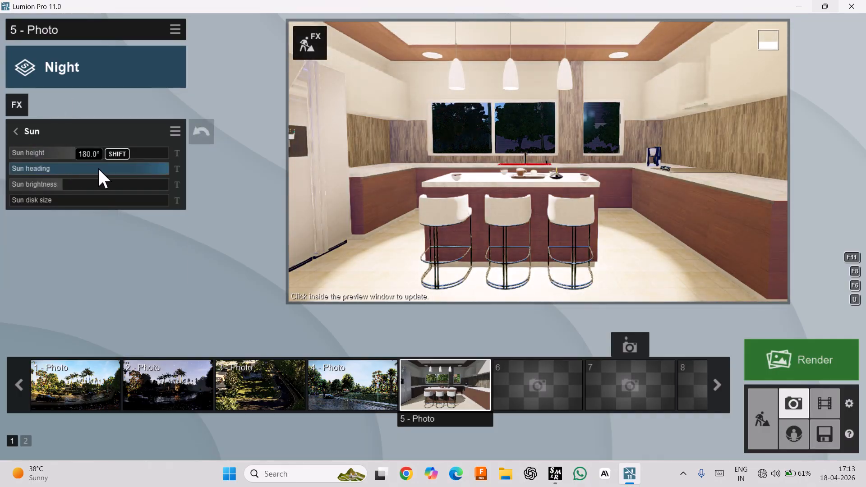
left_click_drag(99, 171, 63, 172)
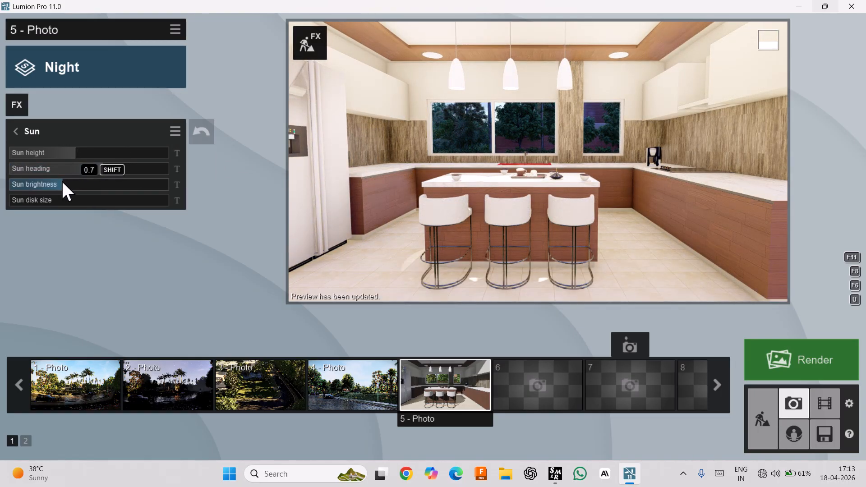
left_click_drag(63, 182, 58, 183)
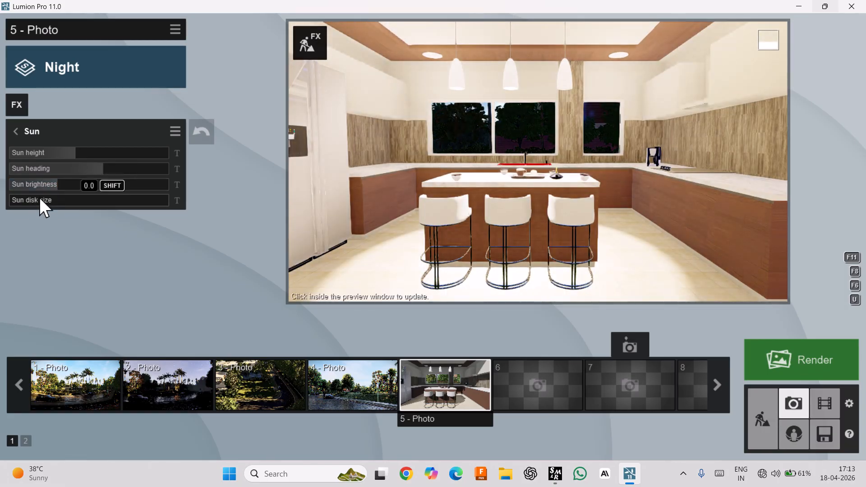
left_click(42, 184)
left_click(463, 162)
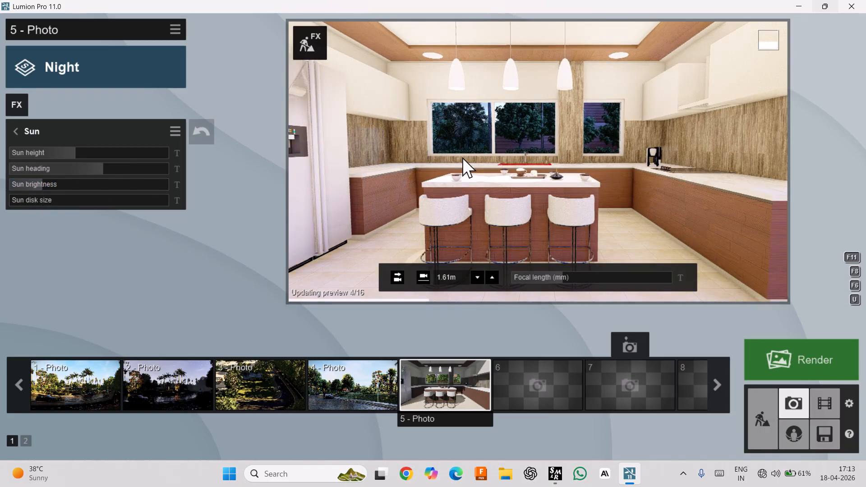
left_click_drag(69, 153, 62, 154)
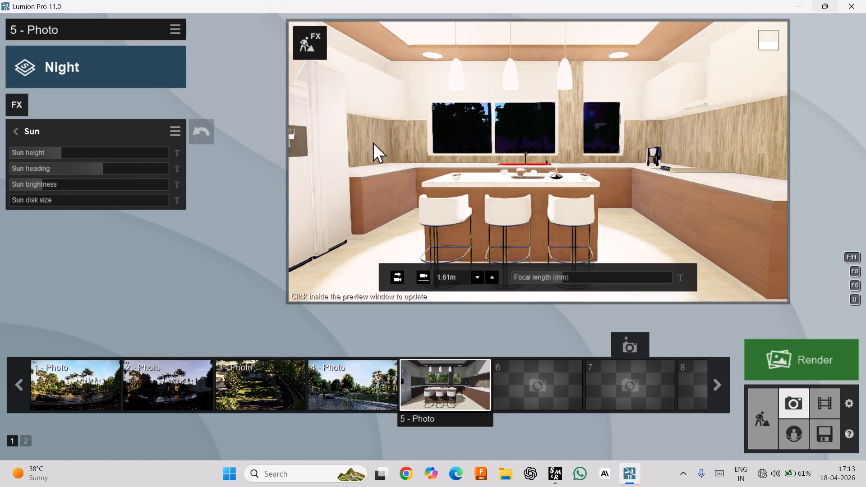
left_click(373, 145)
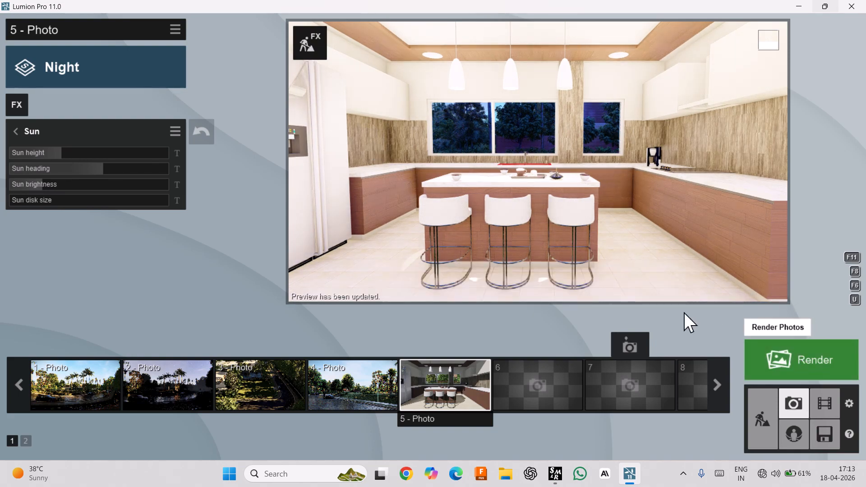
Render the current kitchen shot as a JPG at Desktop size, 1920x1080, and close the render
left_click(801, 359)
left_click(389, 388)
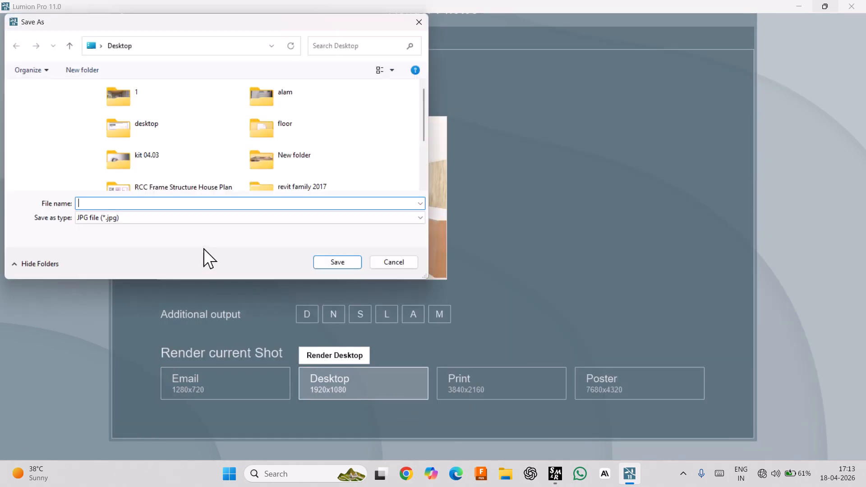
key("Escape")
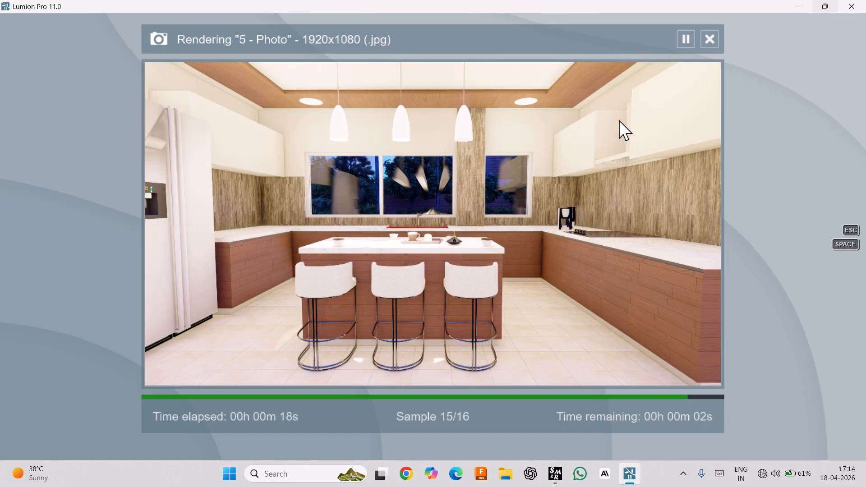
left_click(610, 375)
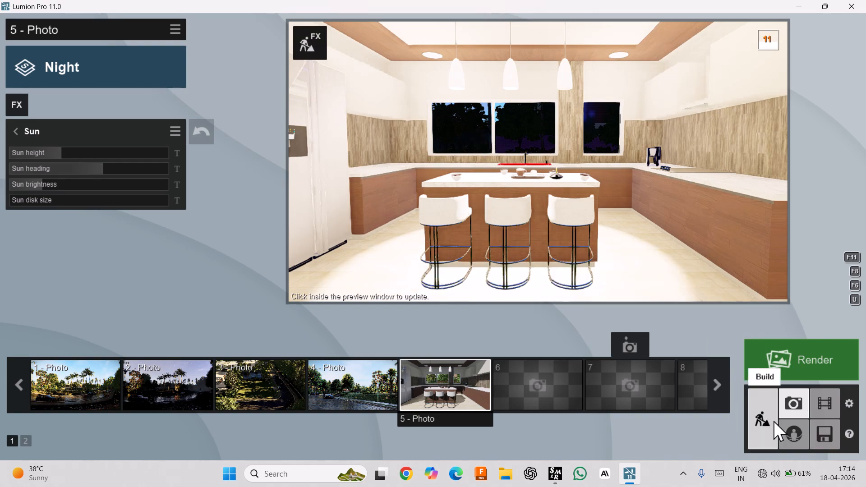
Inspect the kitchen windows' Interior Glass 002 material settings in Build mode and close the material editor
left_click(773, 420)
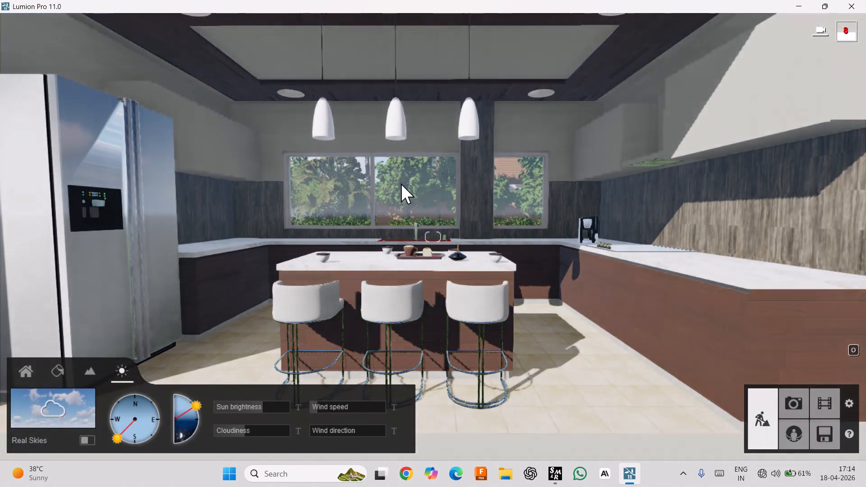
left_click(59, 372)
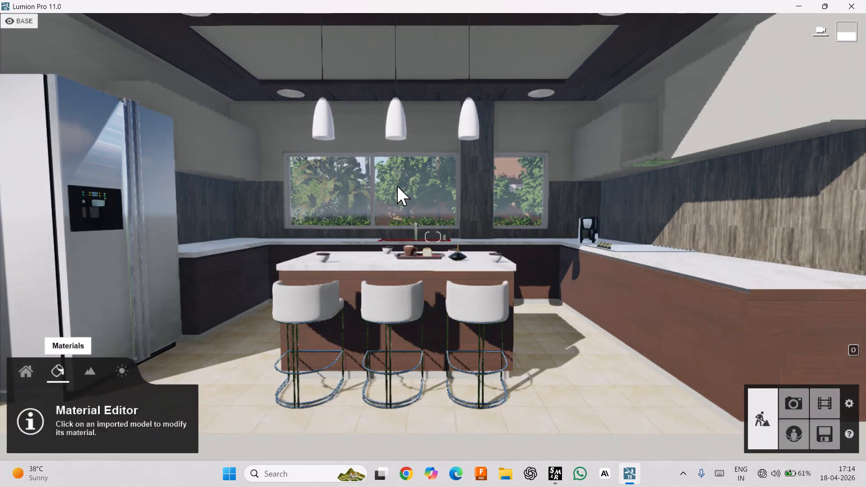
left_click(397, 186)
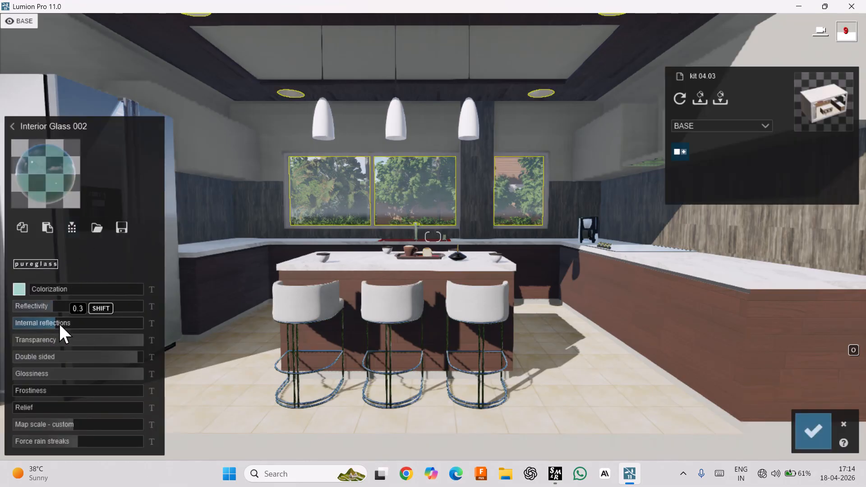
left_click(813, 427)
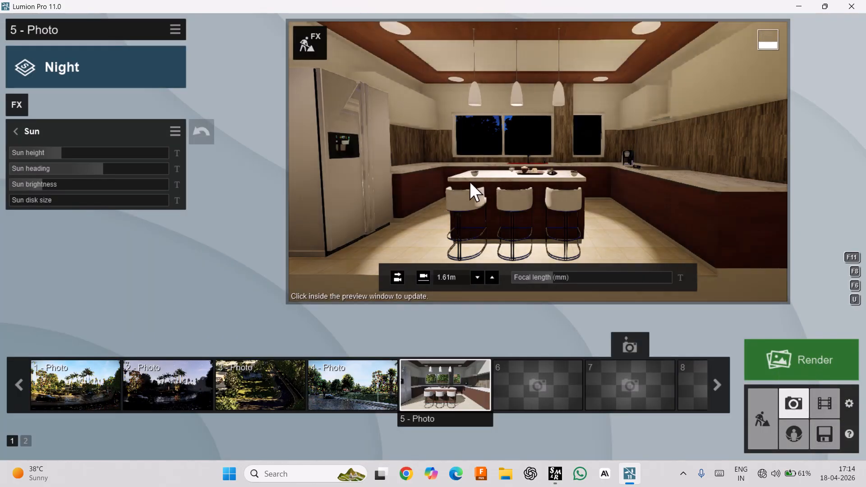
Start a 1920x1080 Desktop render of the wider kitchen view as file 1, overwriting the existing file, and cancel it
left_click(540, 148)
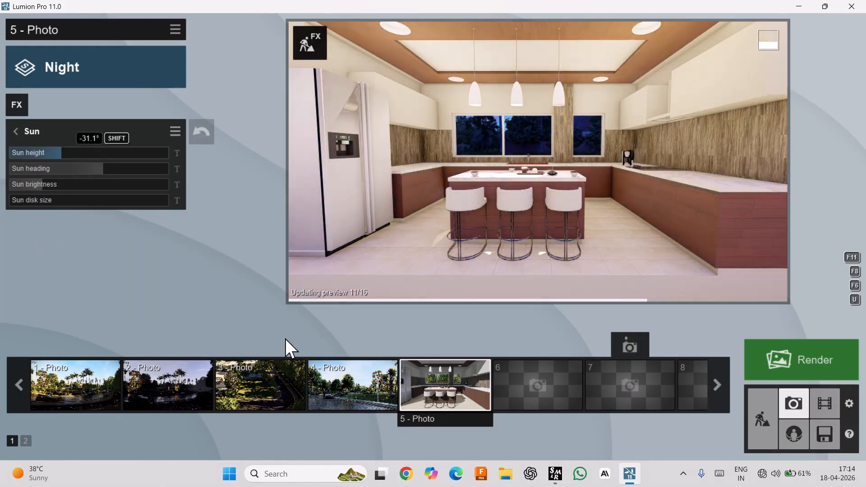
left_click(767, 361)
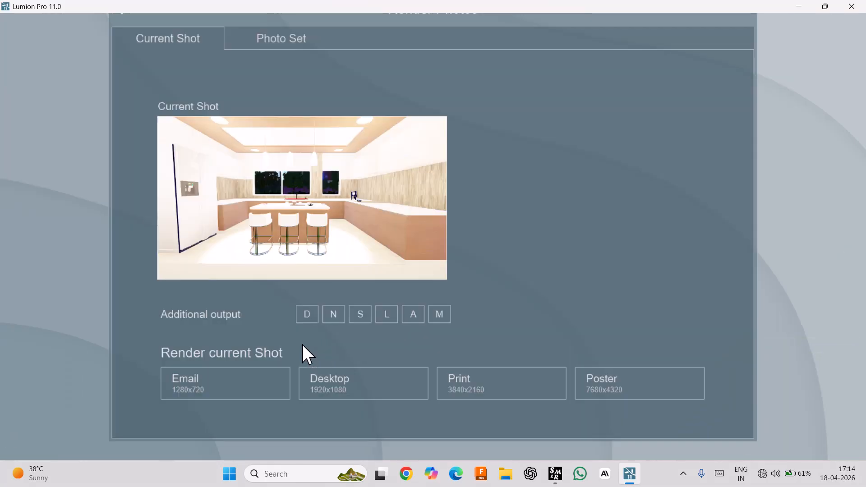
left_click(382, 384)
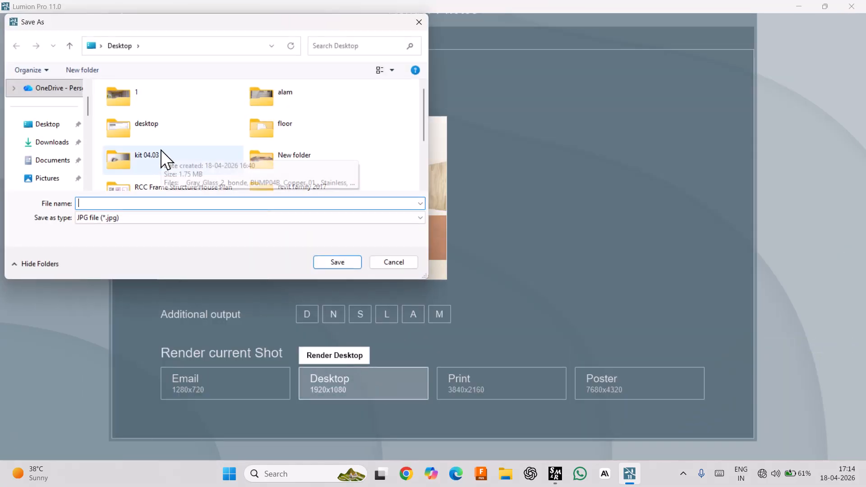
type("1")
key("Return")
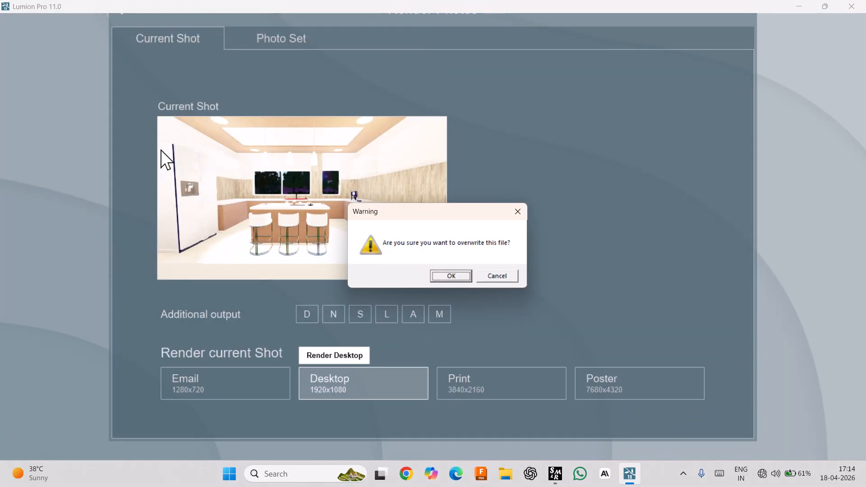
key("Return")
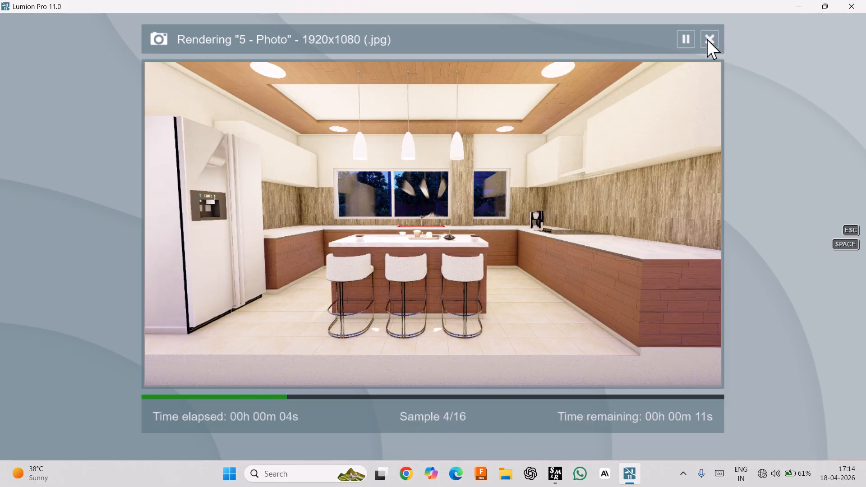
left_click(710, 40)
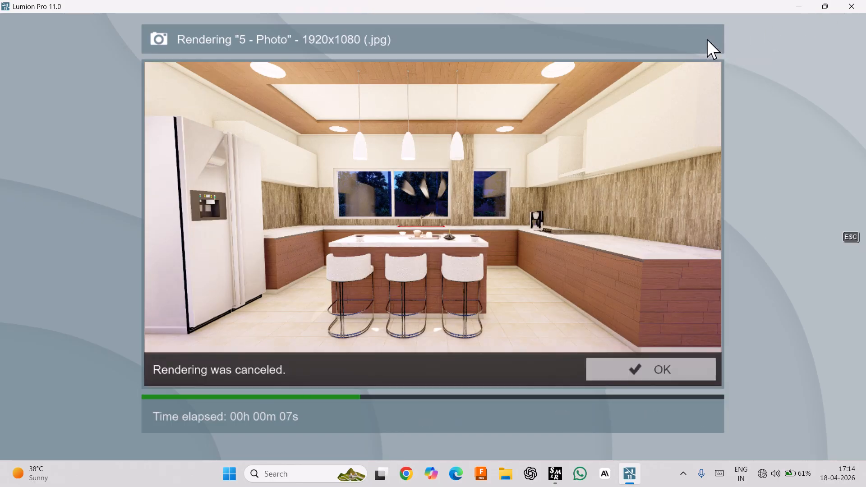
left_click(690, 370)
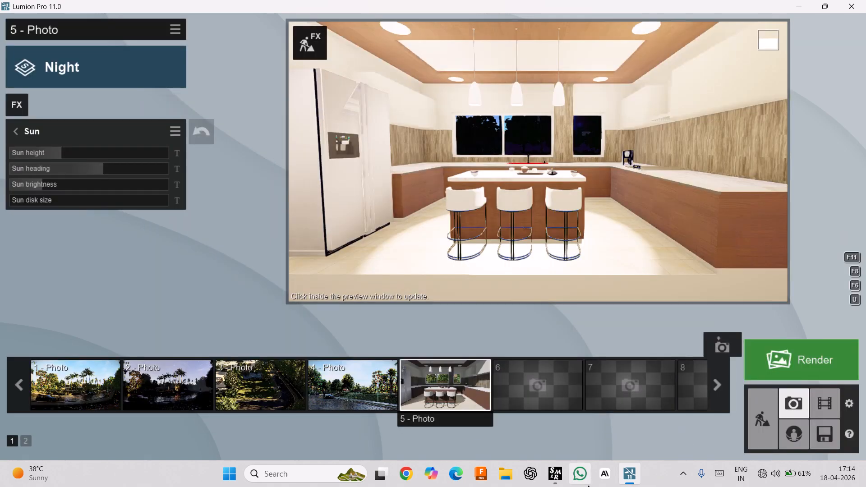
Set the kitchen windows' Interior Glass 002 Double sided value to 0.0 in Build mode, save it, and refresh the photo preview
left_click(763, 420)
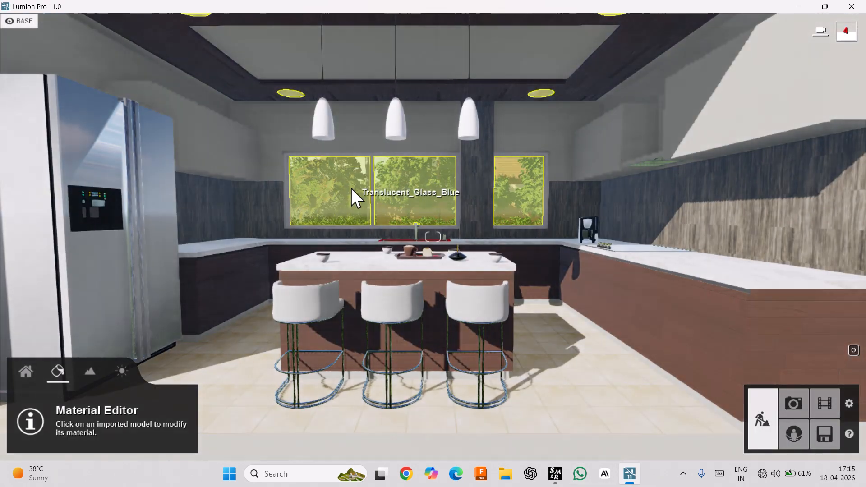
left_click(351, 188)
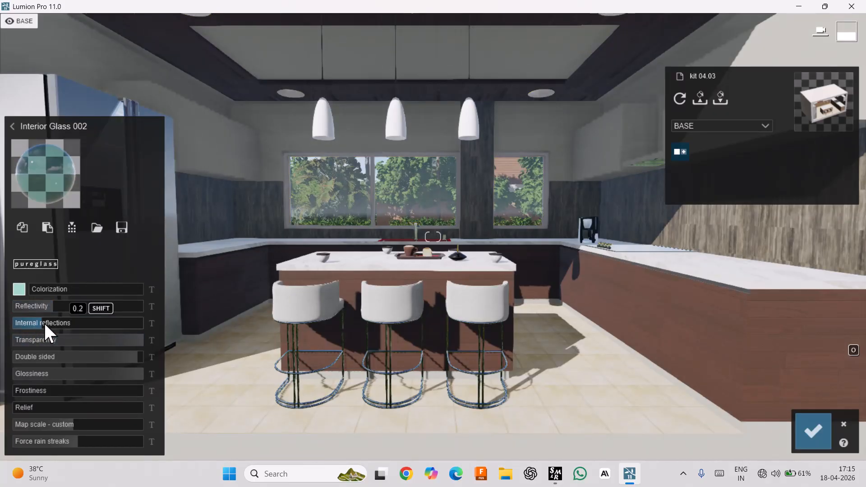
left_click_drag(62, 353, 13, 356)
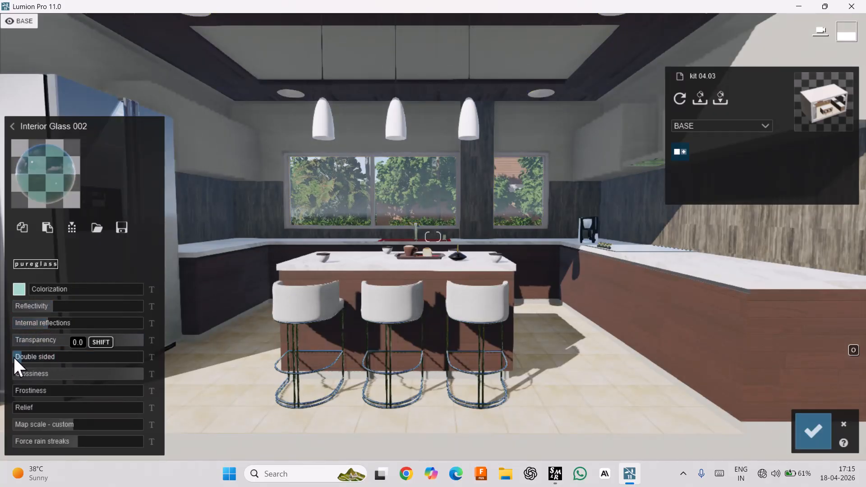
left_click(809, 431)
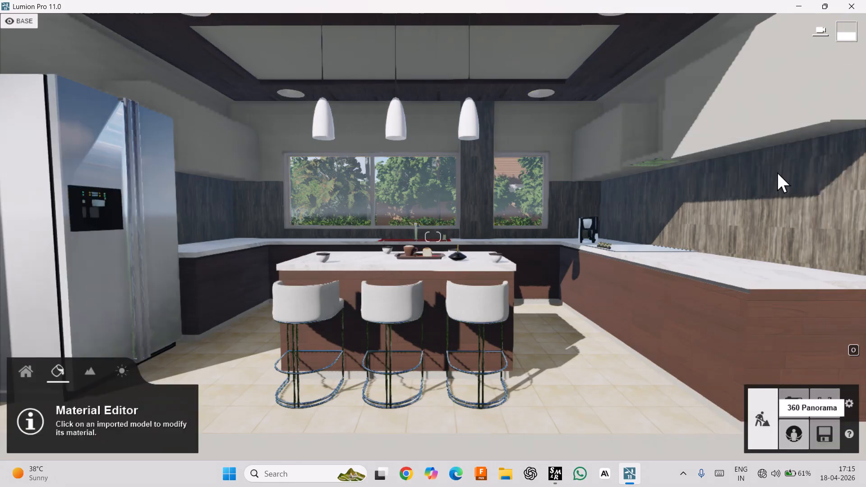
left_click(797, 407)
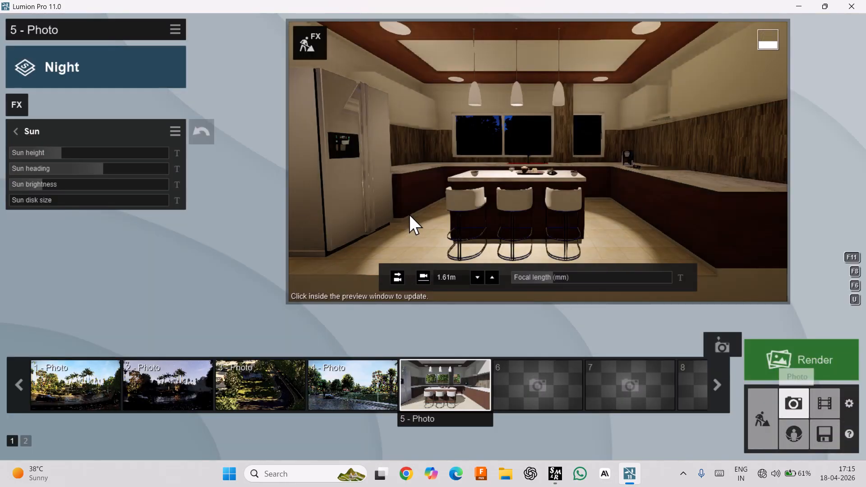
left_click(410, 215)
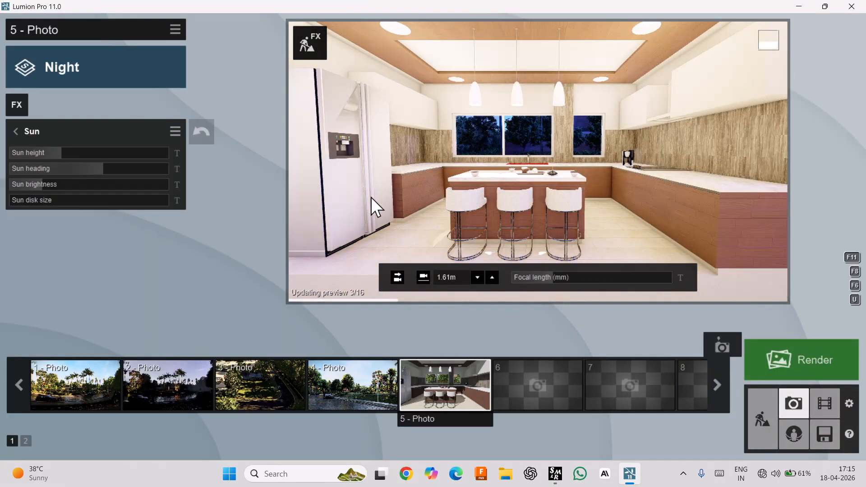
Start a 1920x1080 Desktop render of the current kitchen shot as file 1, overwriting the existing file, and cancel it
left_click(769, 356)
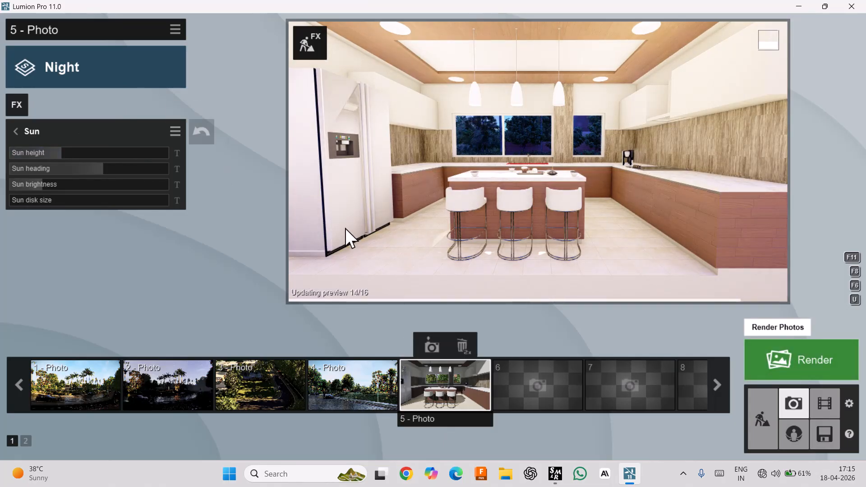
left_click(383, 394)
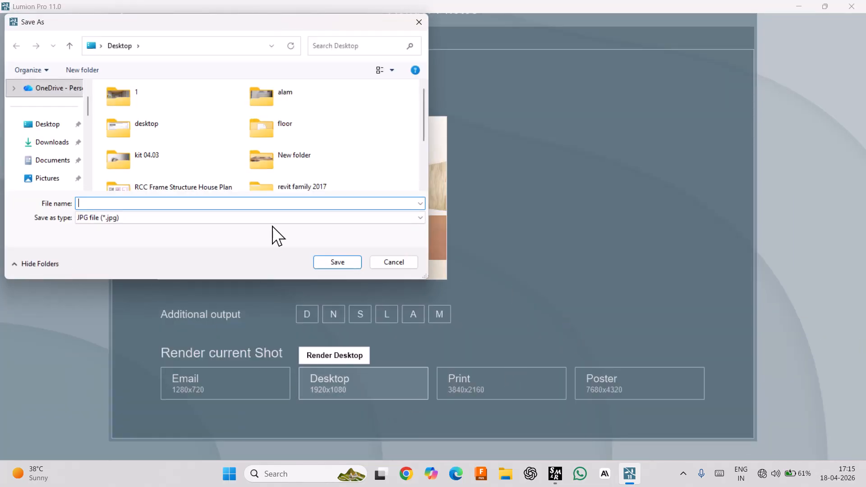
type("1")
key("Return")
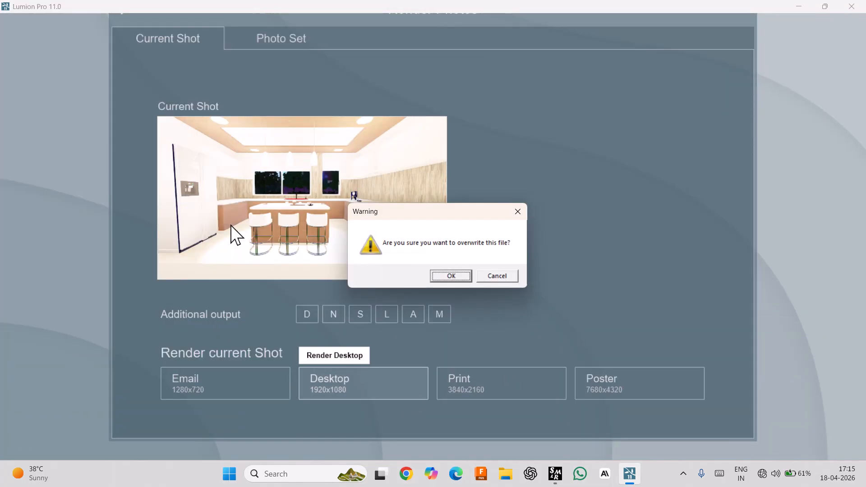
key("Return")
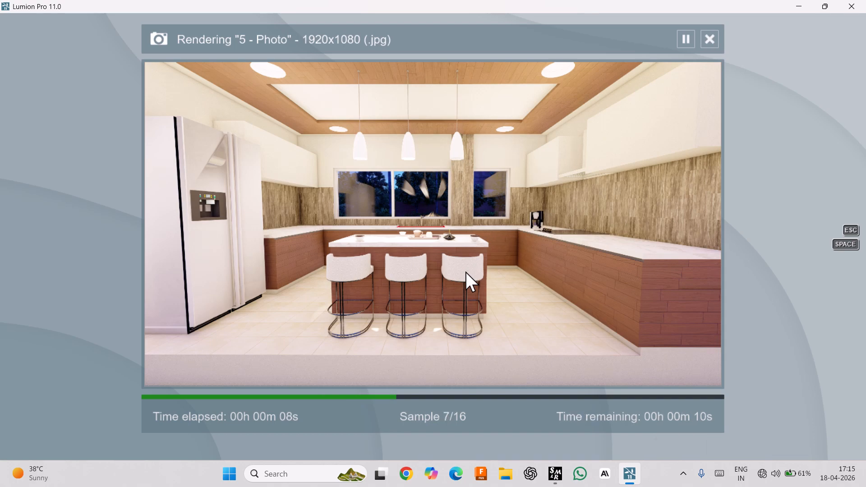
left_click(708, 43)
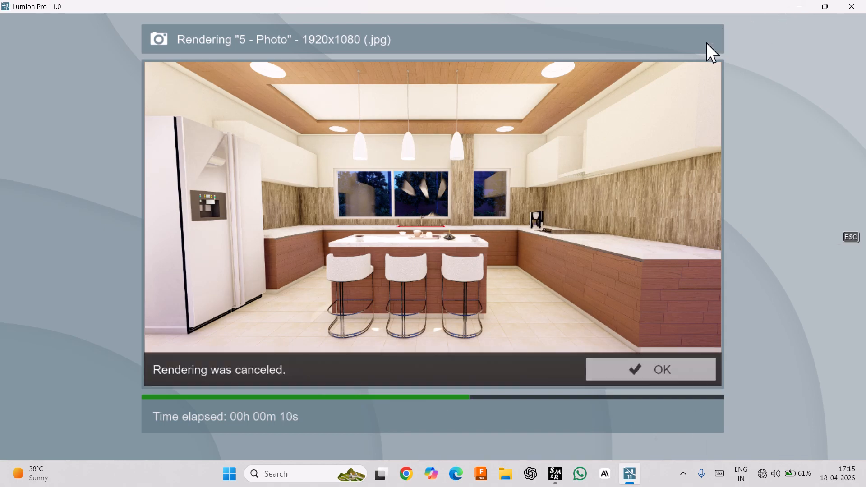
left_click(670, 366)
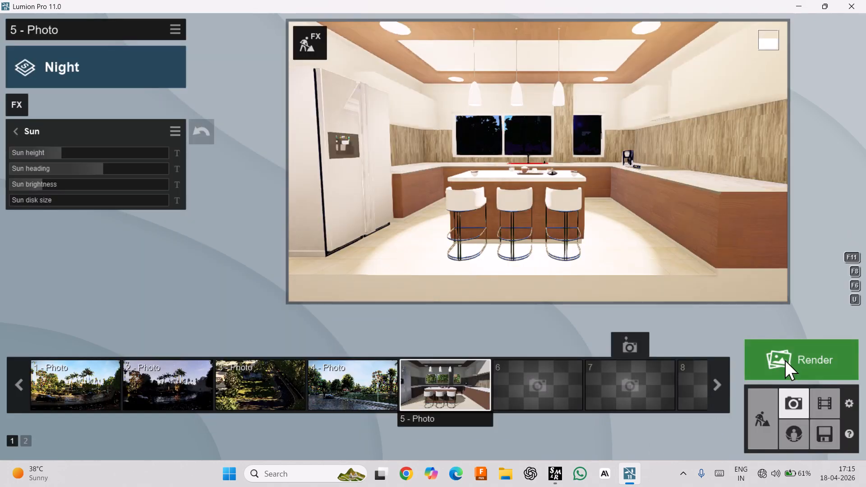
Set the window glass's Double sided value to about a third and, after trying it at minimum, Glossiness to maximum
left_click(763, 417)
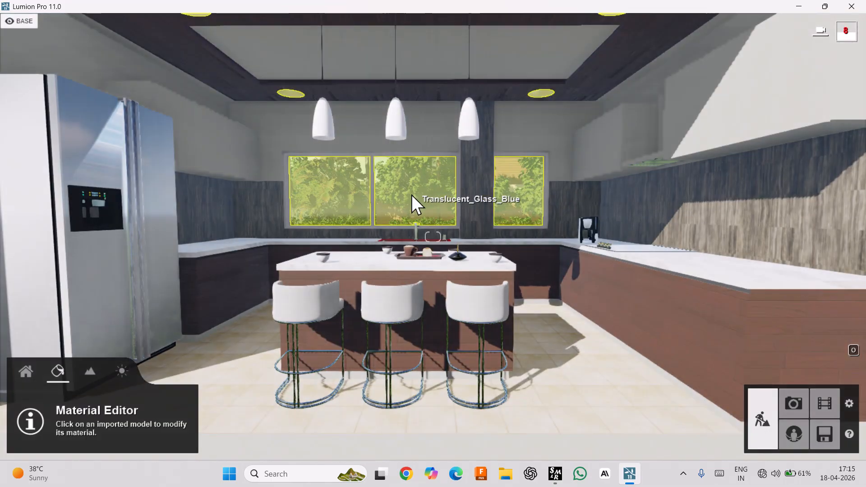
left_click(411, 195)
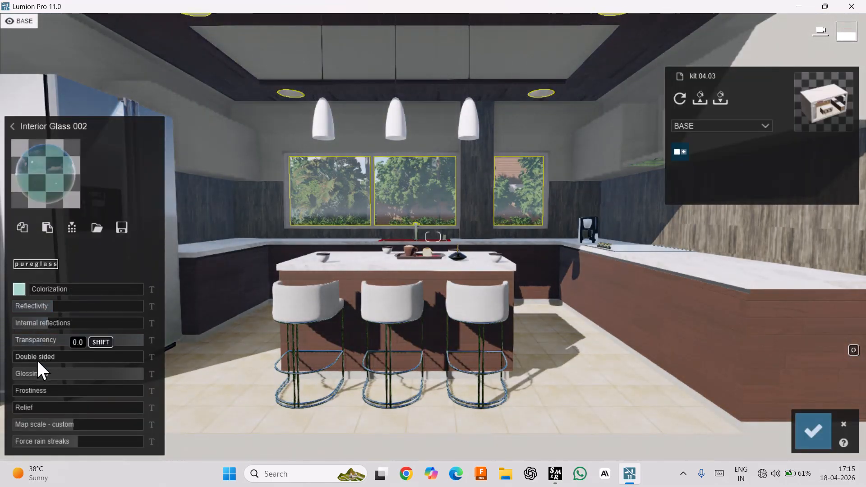
left_click(46, 374)
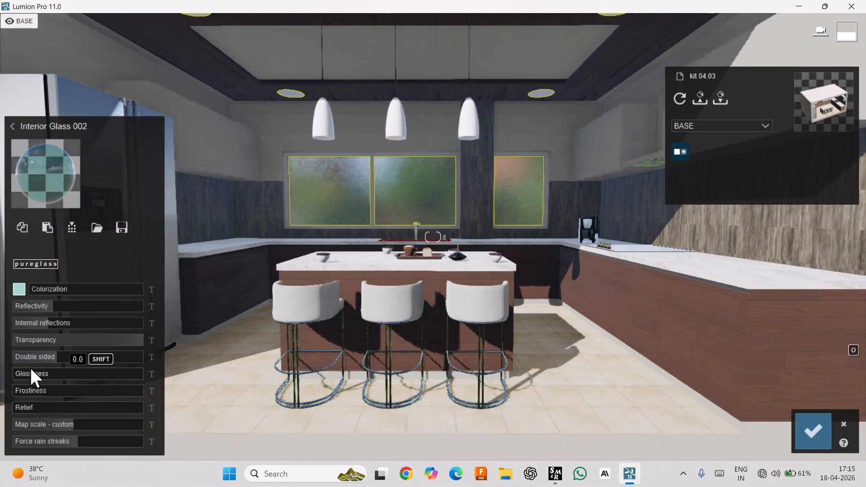
left_click_drag(23, 372, 159, 373)
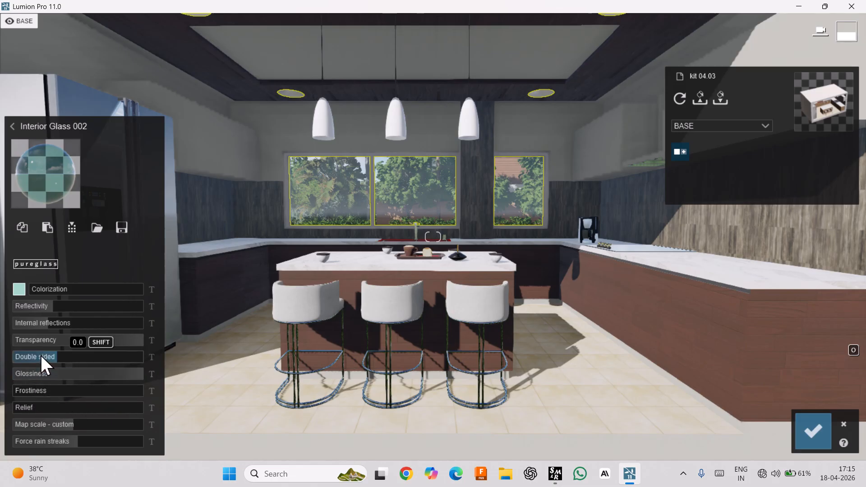
Try the window glass without transparency, set Transparency back to maximum and Reflectivity to minimum, and save the material
left_click(65, 339)
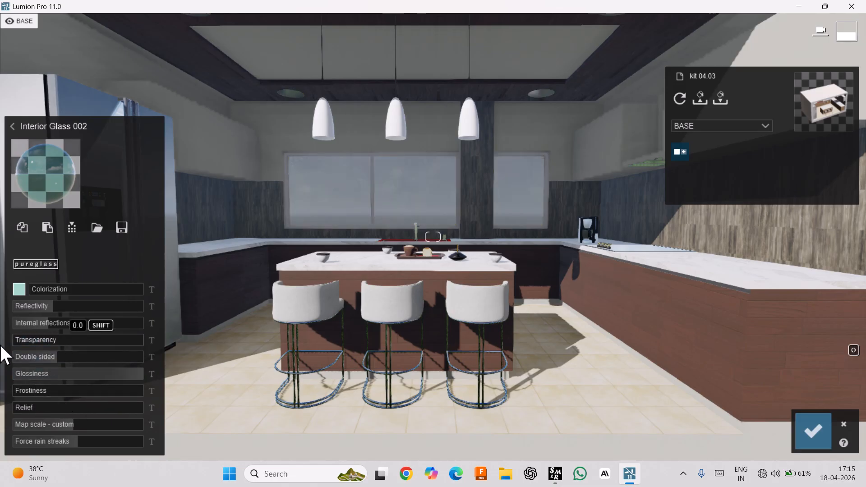
left_click_drag(114, 344, 224, 353)
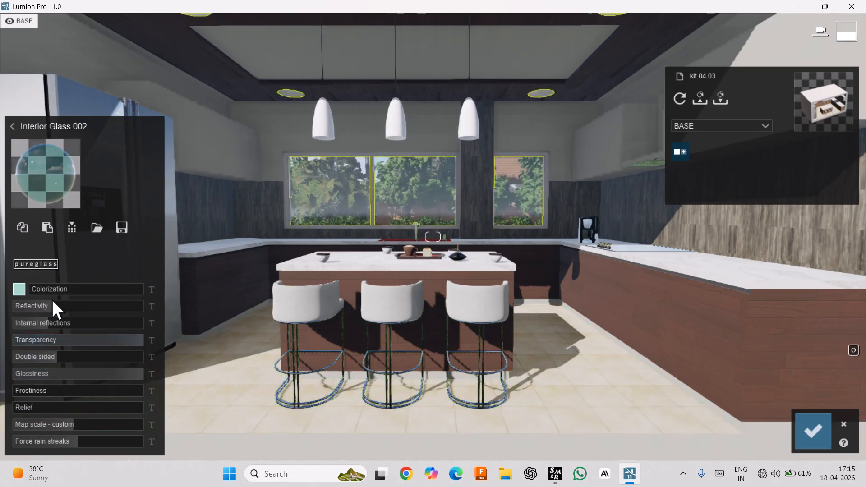
left_click_drag(68, 308, 12, 308)
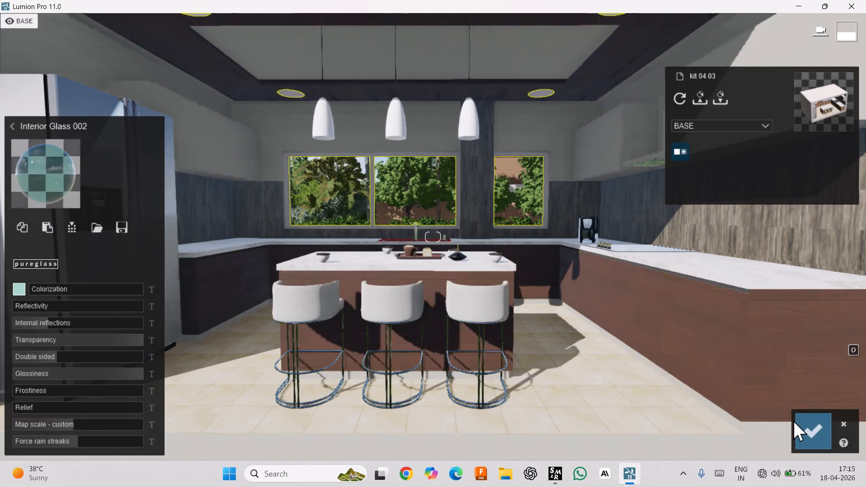
left_click(806, 424)
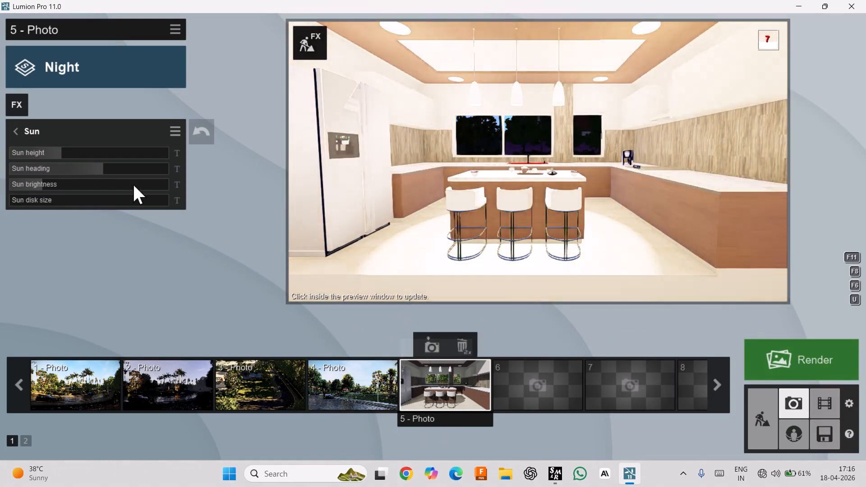
Render the night-style kitchen shot as a JPG named 2 at Desktop size, 1920x1080, and close the render
left_click(832, 361)
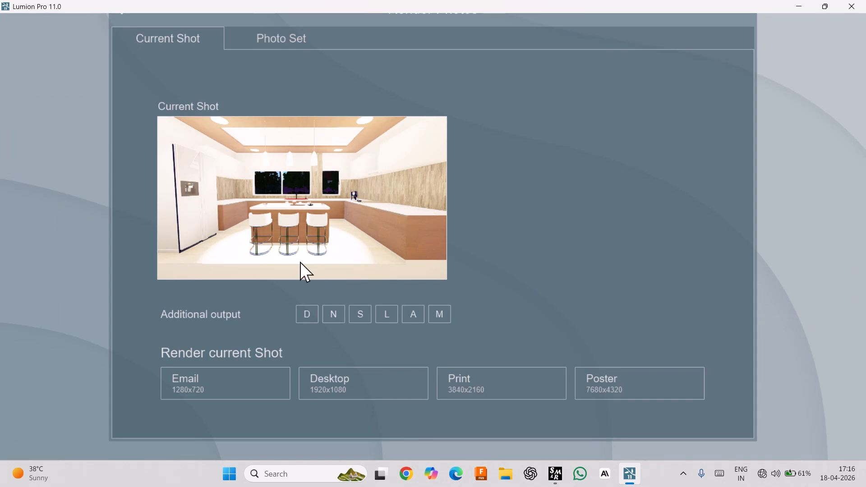
left_click(343, 376)
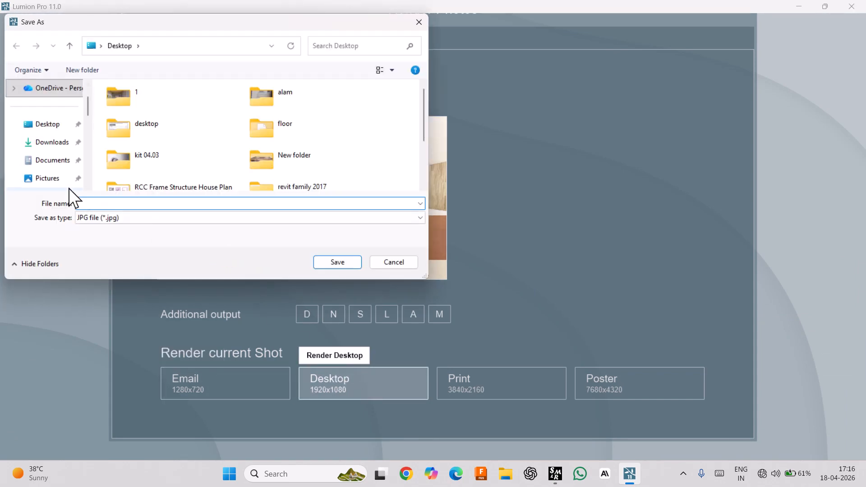
type("f")
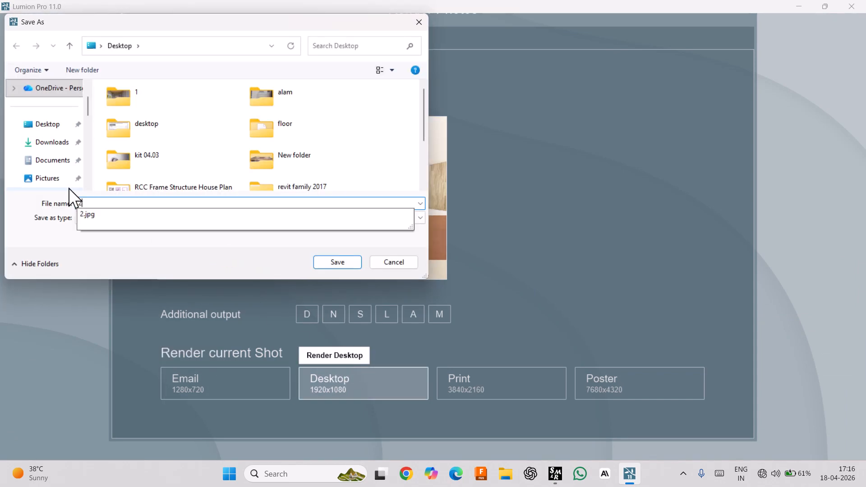
key("Return")
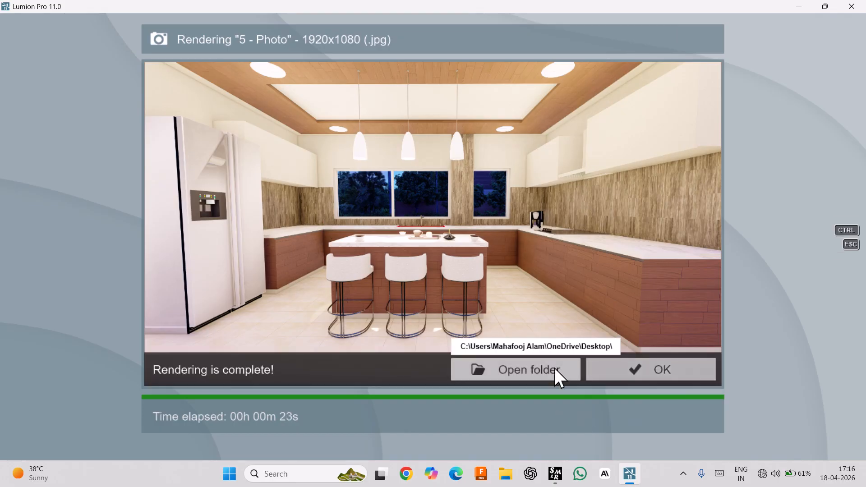
left_click(623, 378)
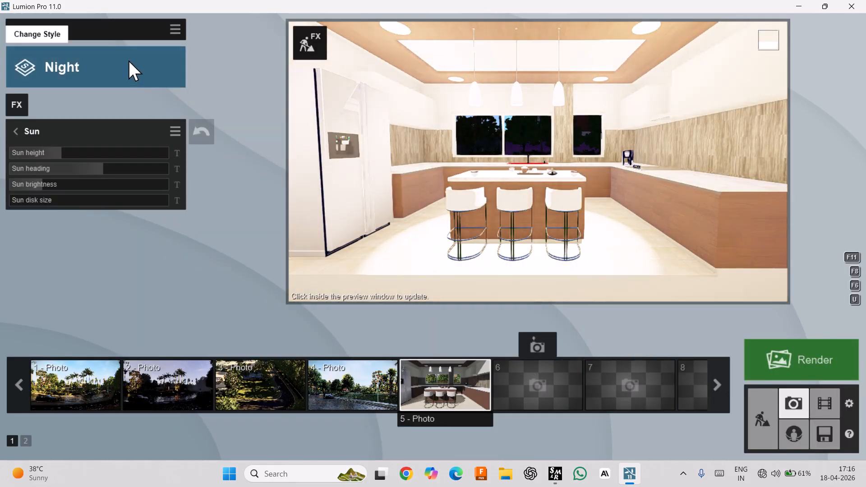
Change the photo style to Interior and reframe the camera closer to the kitchen island and stools
left_click(129, 69)
left_click(527, 147)
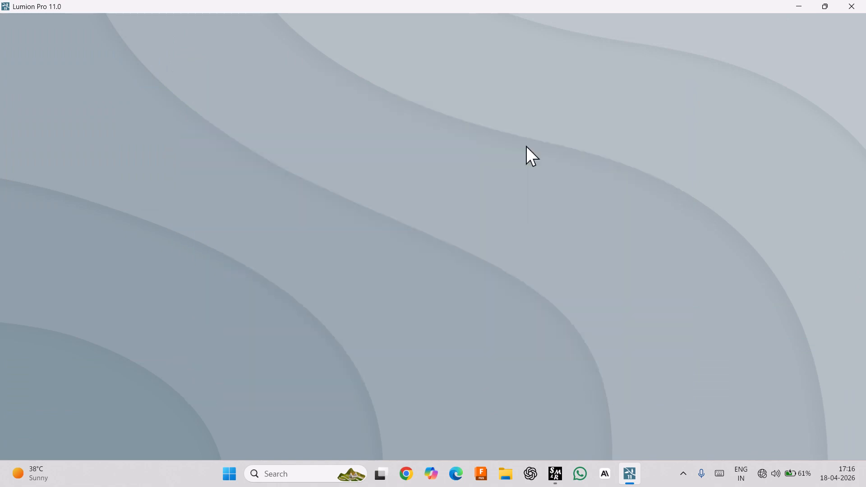
left_click(390, 174)
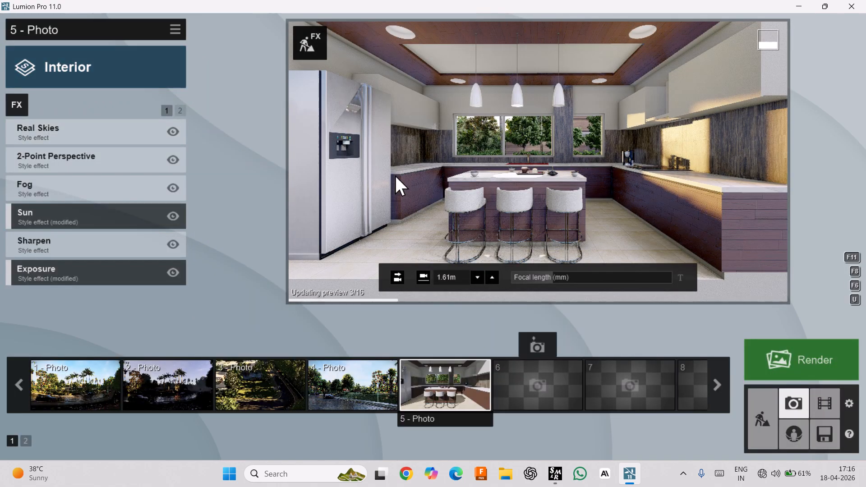
right_click_drag(395, 174, 420, 174)
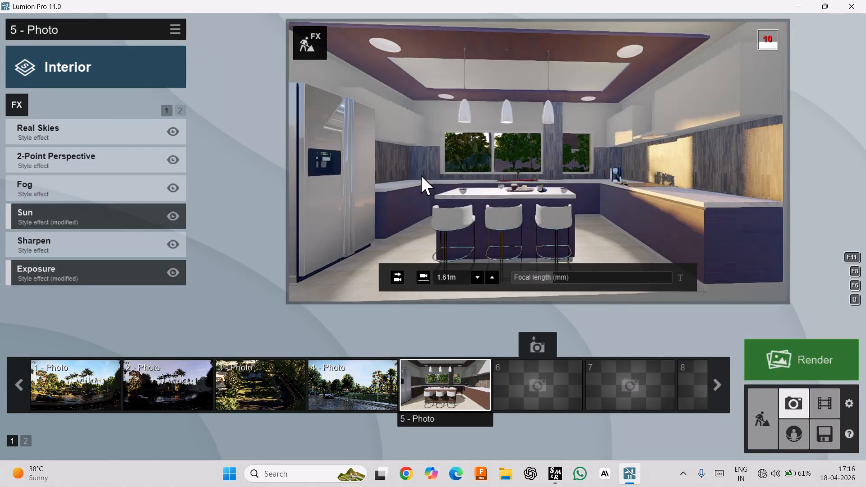
scroll(421, 175, "up", 2)
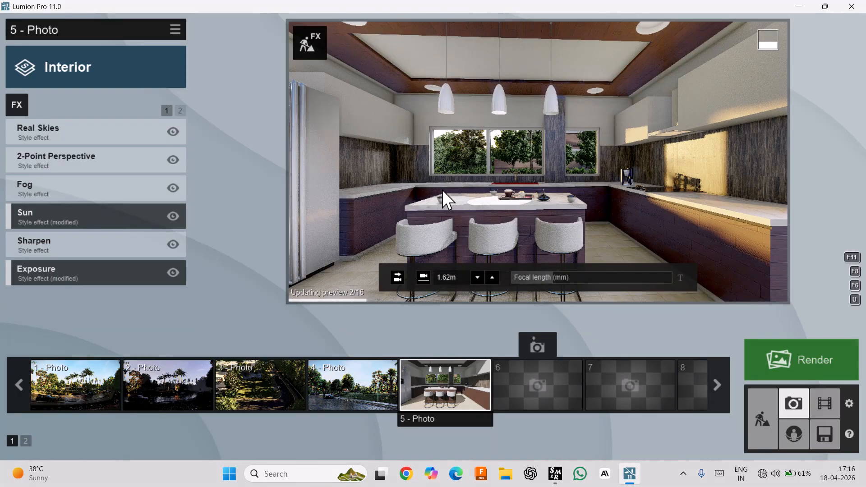
key("a")
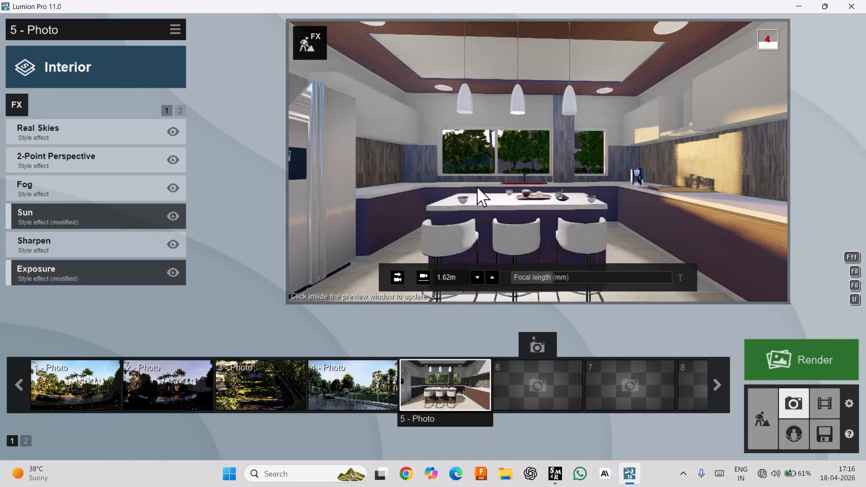
Render the reframed Interior-style kitchen shot as a JPG at Desktop size, 1920x1080, close the render and minimize the window
left_click(771, 357)
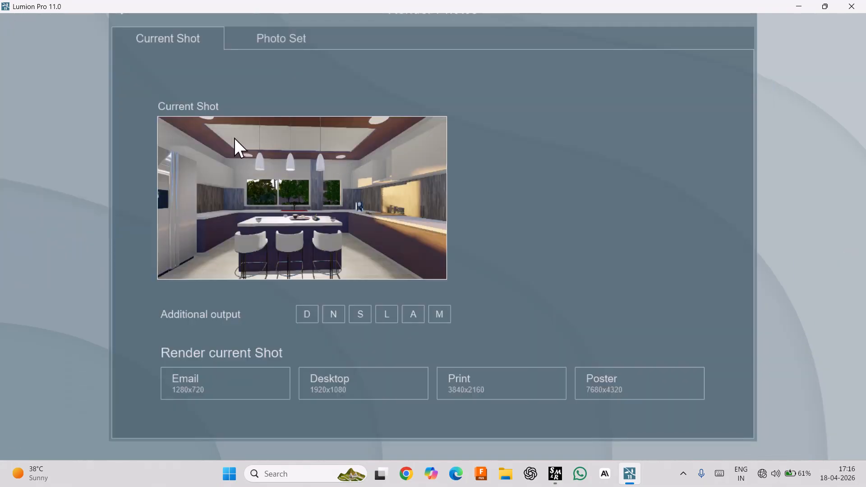
left_click(349, 390)
key("Return")
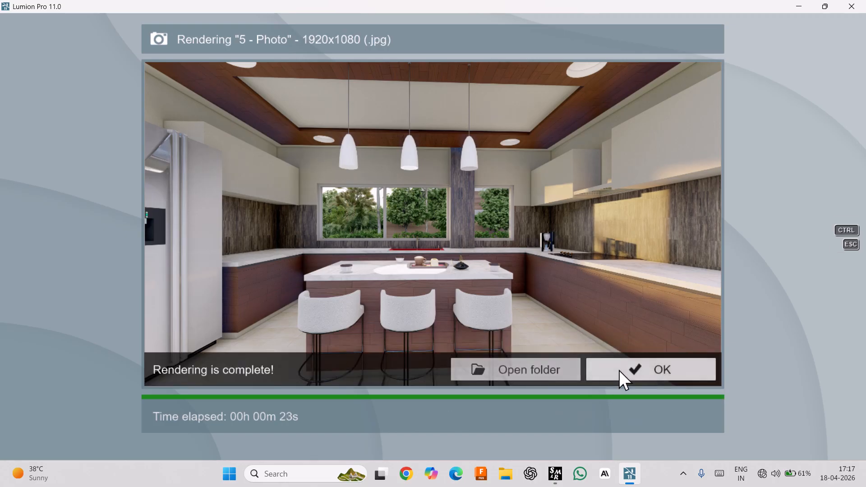
left_click(619, 370)
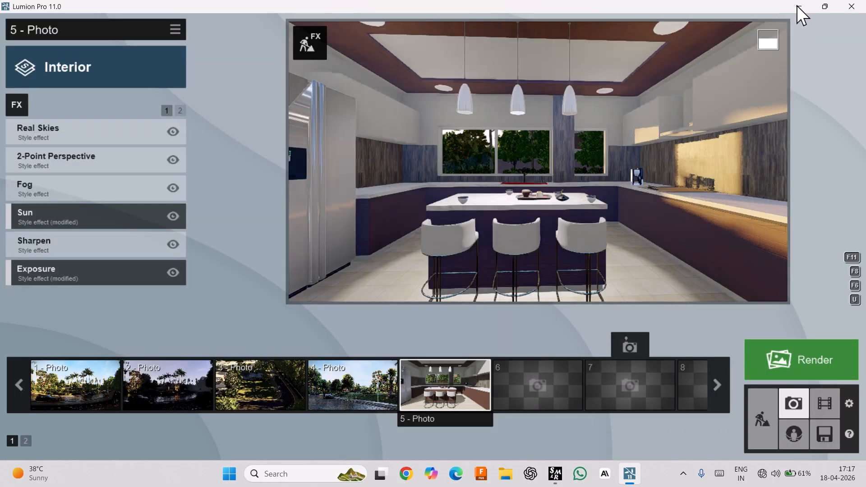
left_click(798, 7)
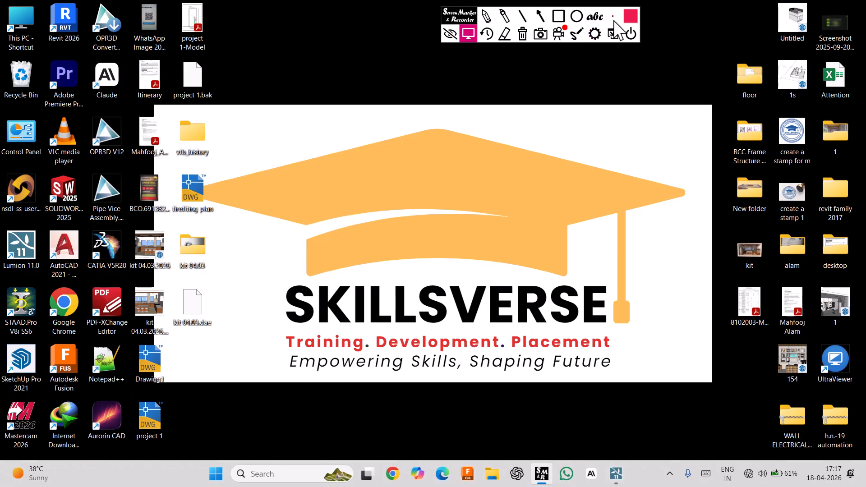
left_click(630, 17)
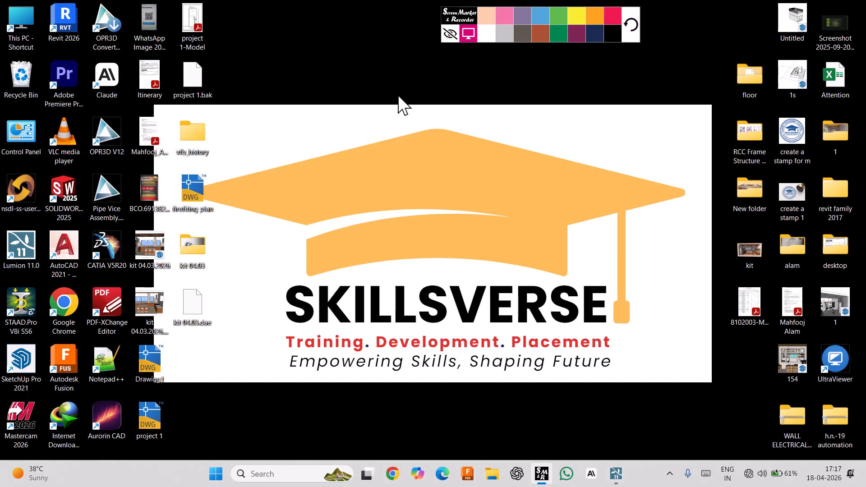
Refresh the desktop, open the rendered image 2.jpg and examine the stool seats, legs and floor tiles up close
left_click(385, 98)
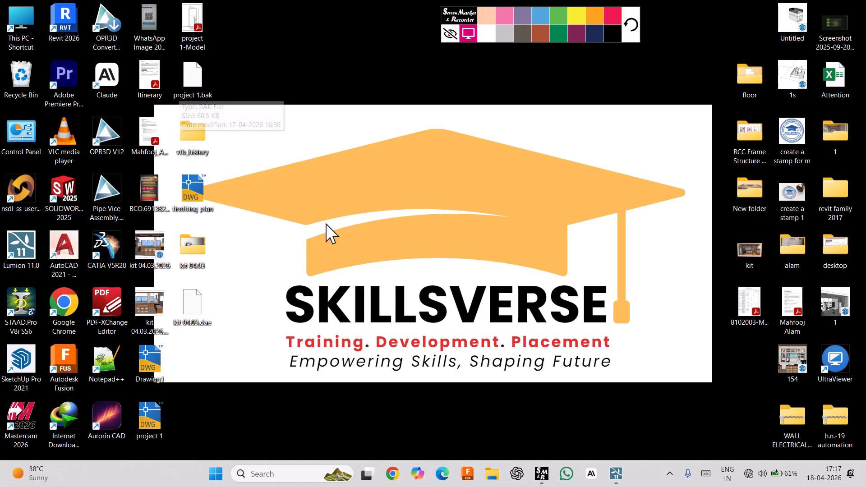
right_click(359, 403)
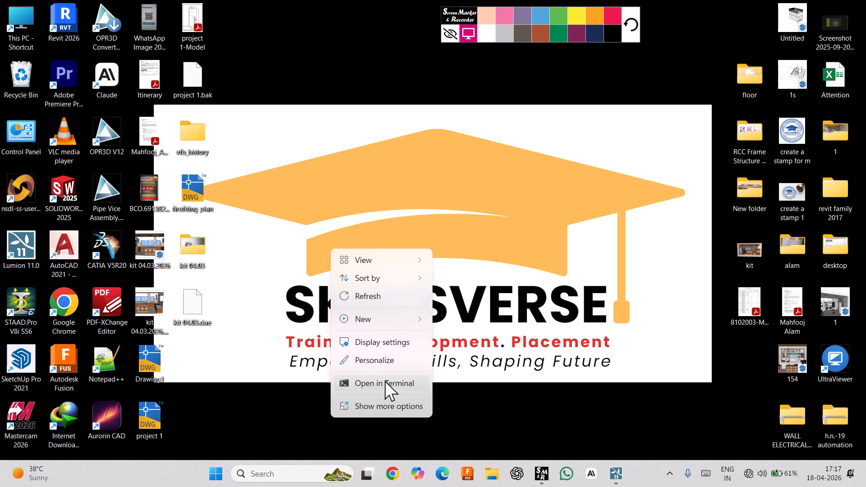
left_click(370, 297)
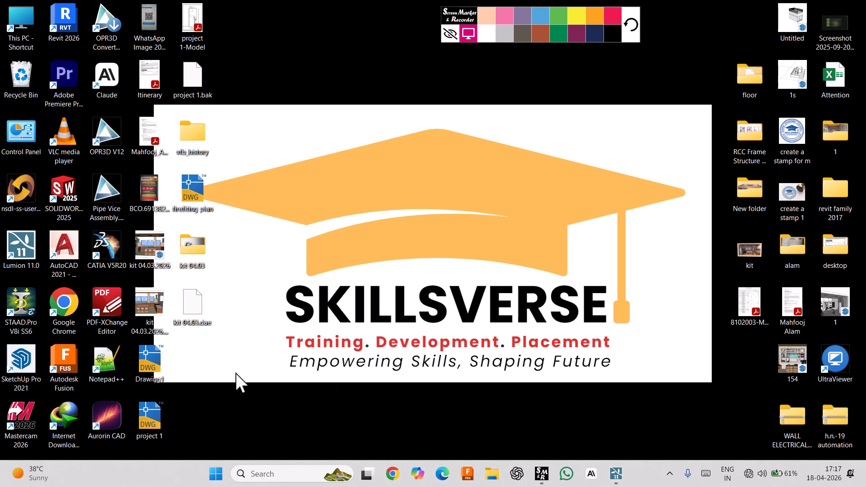
double_click(200, 367)
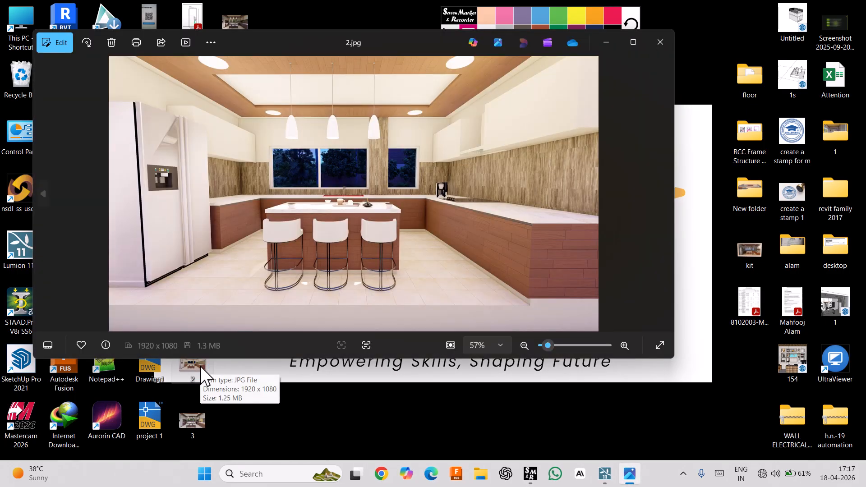
scroll(270, 271, "up", 3)
scroll(271, 271, "up", 8)
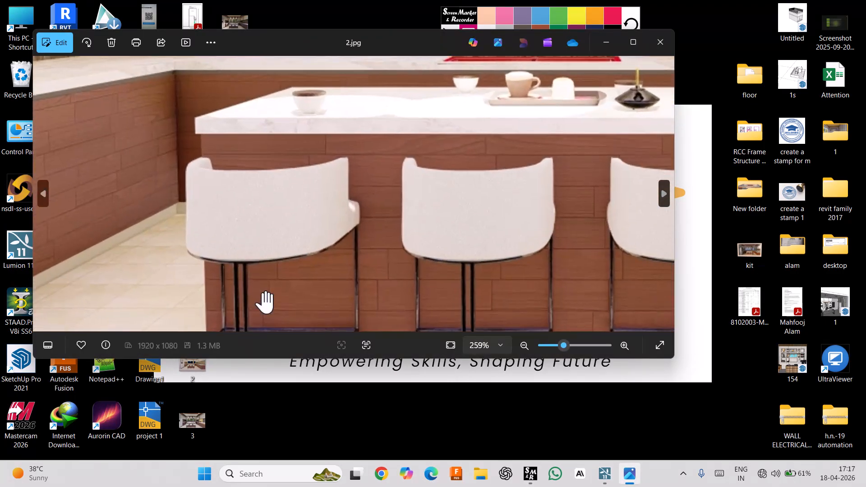
scroll(299, 174, "down", 3)
left_click_drag(281, 229, 220, 199)
scroll(222, 208, "down", 4)
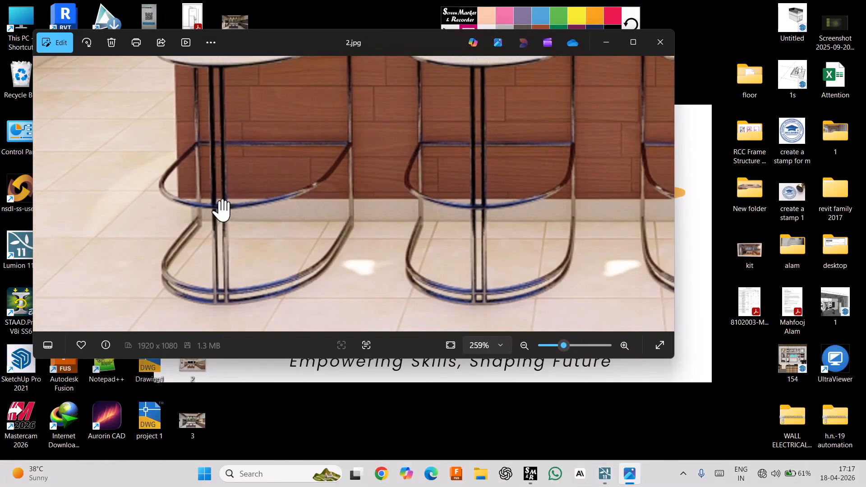
Examine the island's tableware, the sink, the windows and the refrigerator-side wall tiles in the 2.jpg render
left_click_drag(387, 205, 266, 349)
scroll(451, 203, "down", 2)
left_click_drag(422, 216, 362, 280)
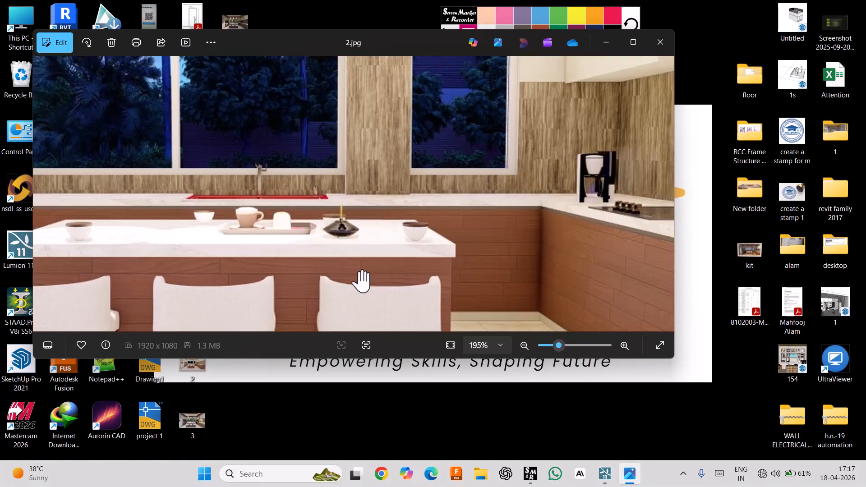
scroll(325, 226, "up", 5)
scroll(451, 251, "down", 7)
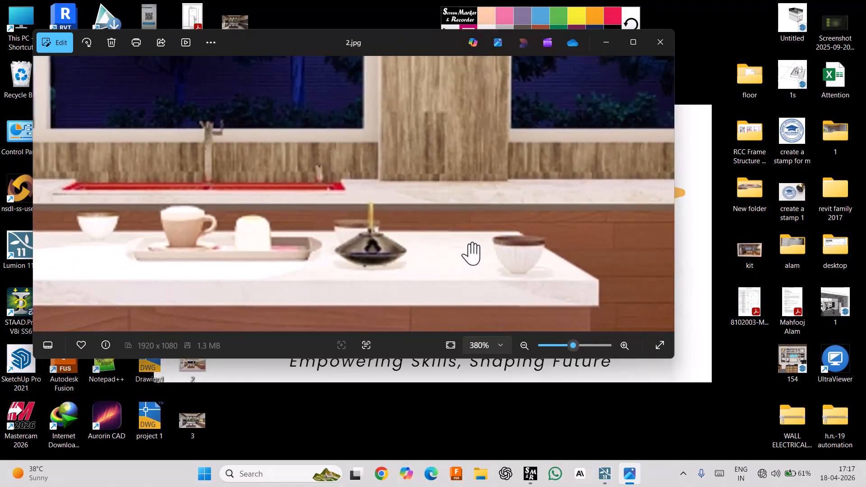
scroll(446, 258, "down", 3)
scroll(230, 244, "up", 4)
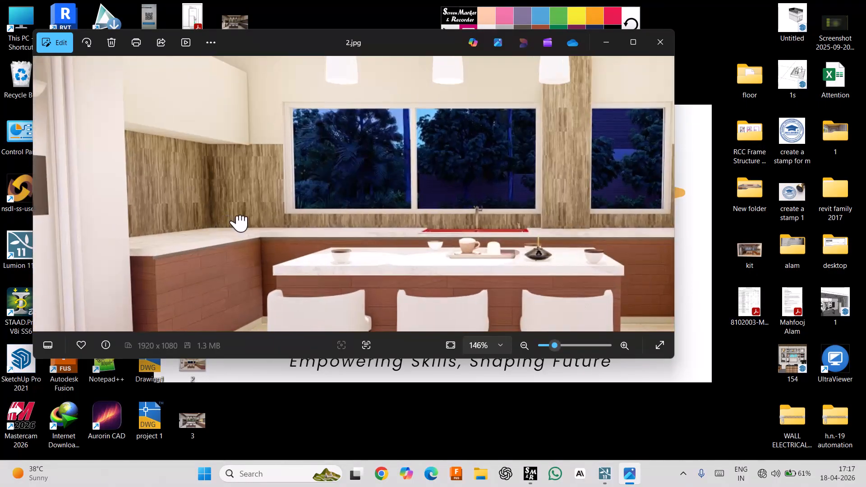
left_click_drag(244, 224, 352, 271)
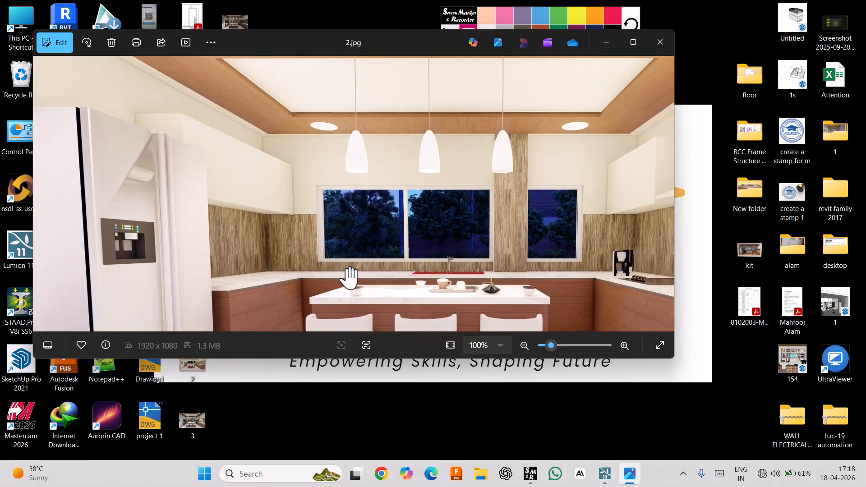
left_click_drag(530, 238, 331, 263)
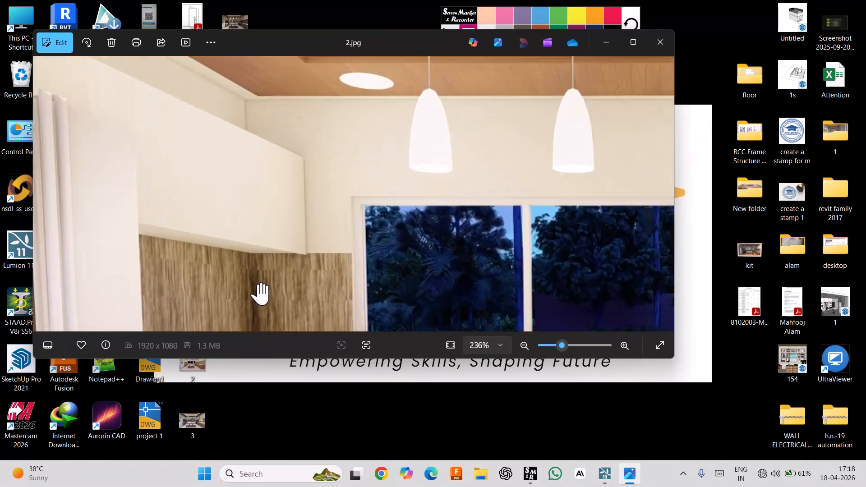
left_click_drag(261, 294, 338, 170)
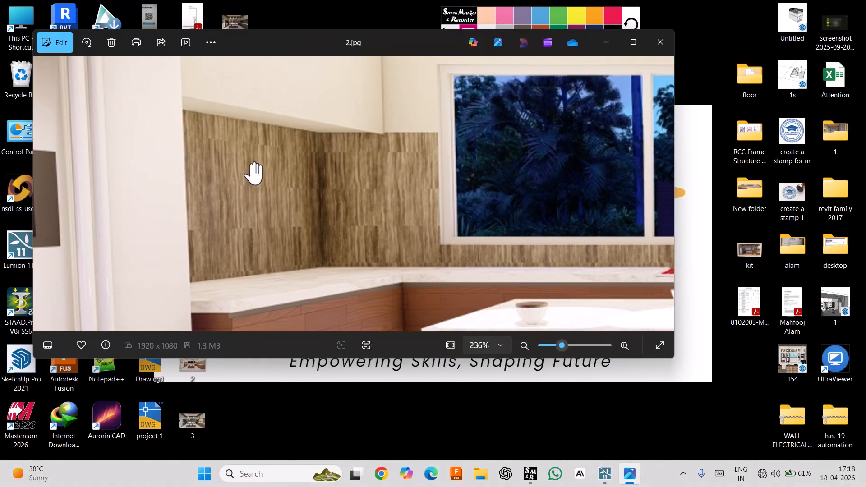
scroll(251, 171, "down", 2)
scroll(452, 213, "right", 10)
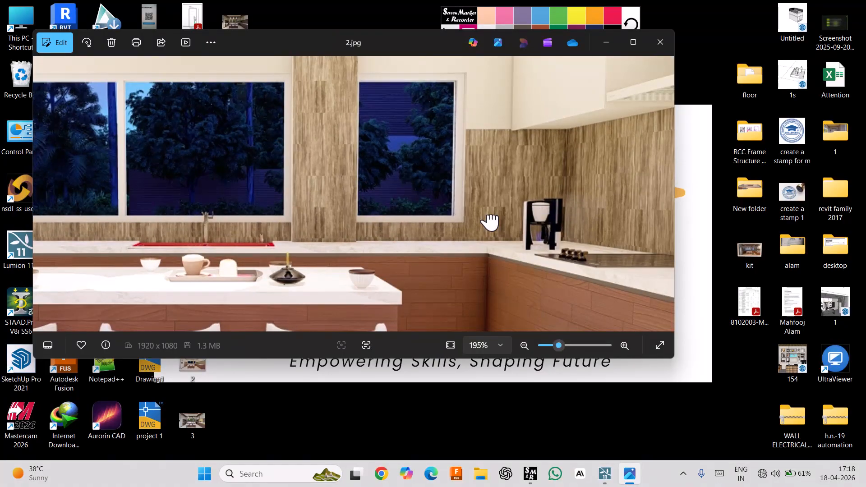
Inspect the wall cabinets, backsplash, coffee maker and hob in the 2.jpg render, ending with the full image in view
left_click_drag(490, 223, 325, 222)
scroll(388, 213, "down", 3)
left_click_drag(551, 212, 319, 223)
scroll(351, 208, "down", 3)
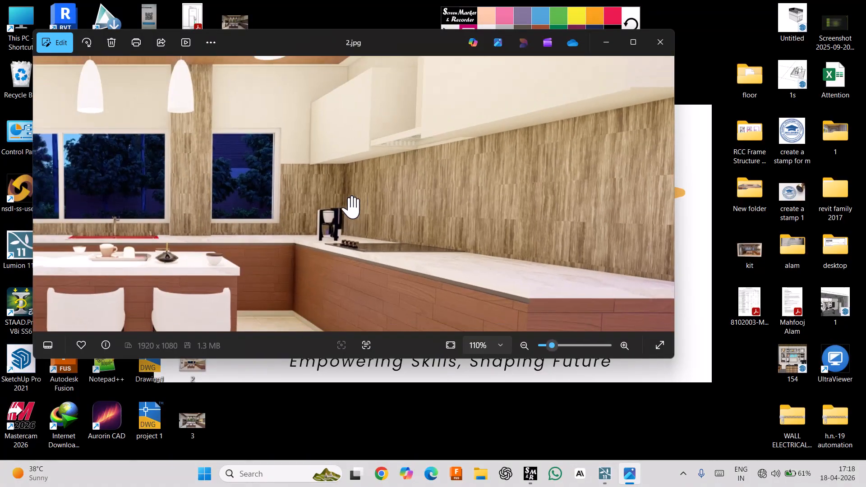
scroll(487, 166, "down", 2)
scroll(572, 166, "up", 3)
scroll(585, 203, "up", 2)
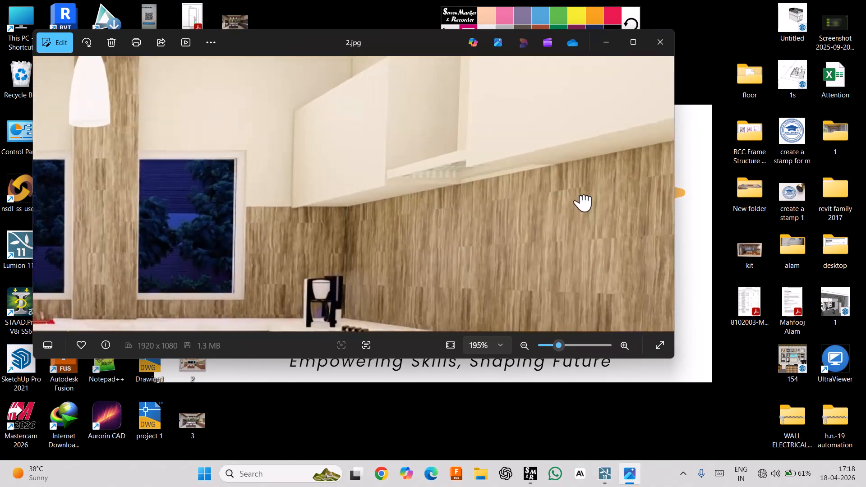
left_click_drag(584, 203, 385, 174)
scroll(385, 174, "down", 1)
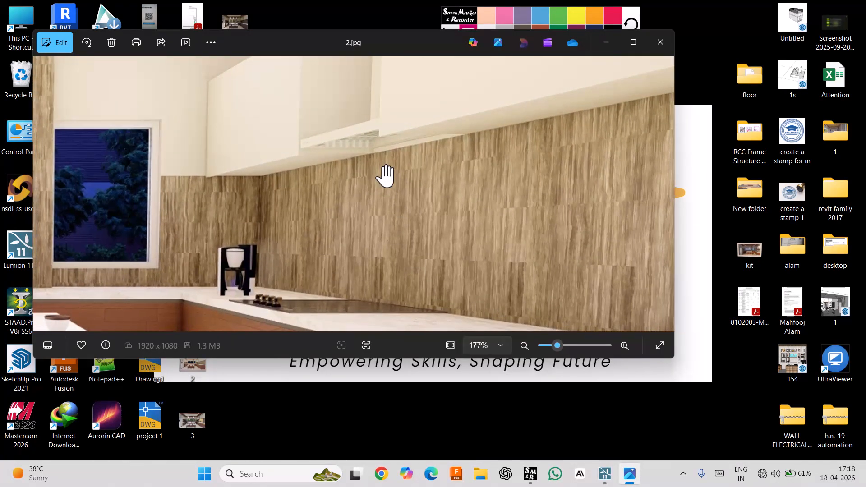
scroll(386, 176, "down", 2)
scroll(323, 201, "up", 1)
scroll(424, 209, "up", 3)
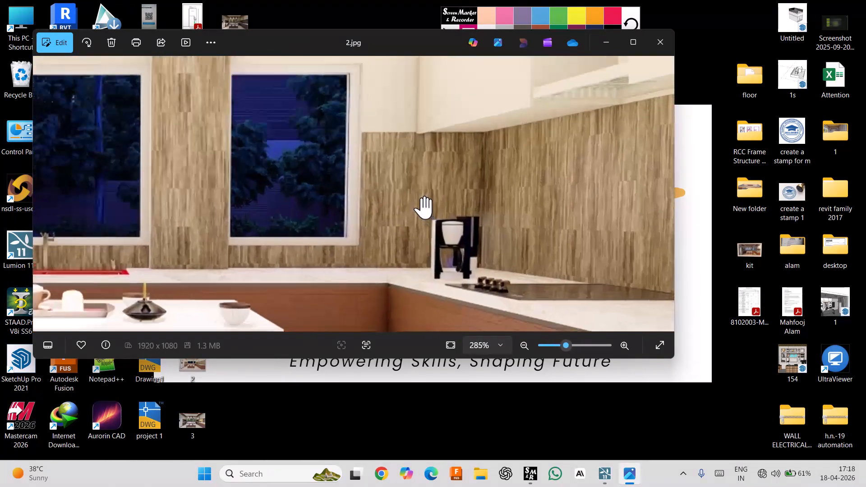
scroll(422, 206, "down", 3)
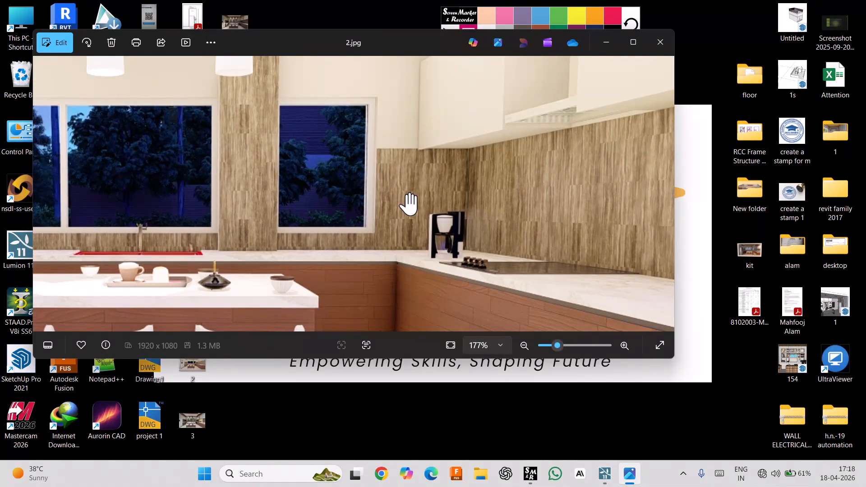
scroll(406, 207, "down", 3)
scroll(354, 242, "up", 5)
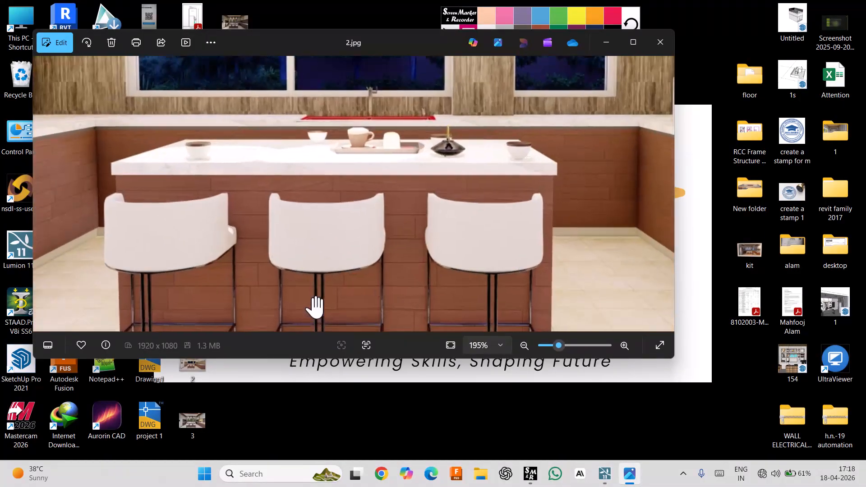
scroll(318, 302, "down", 4)
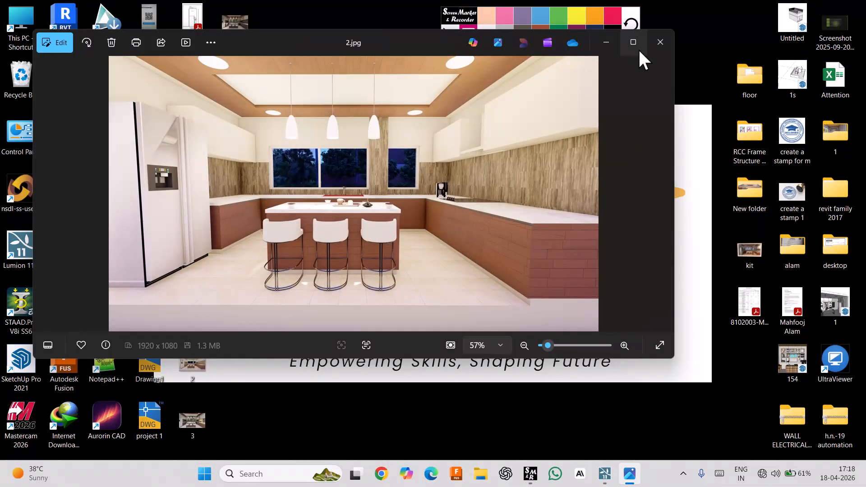
Show the next render, 3.jpg, examine its pendant lights, windows and stools up close, and close the image viewer
key("Right")
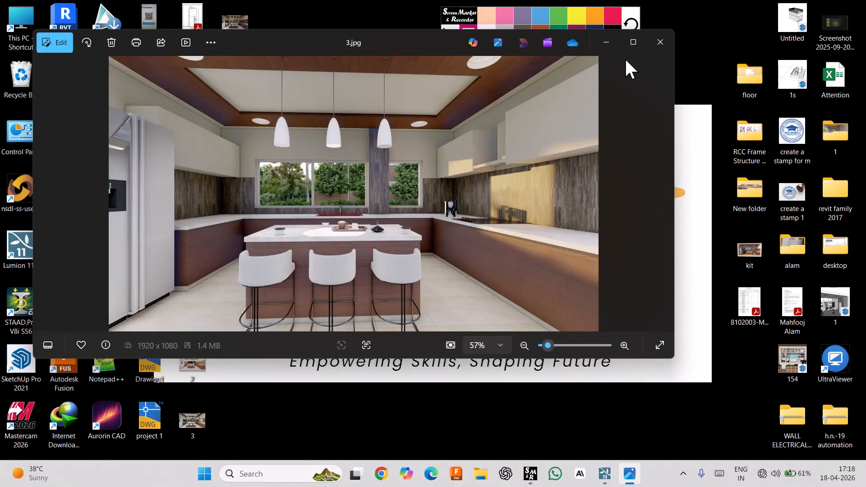
scroll(179, 166, "up", 6)
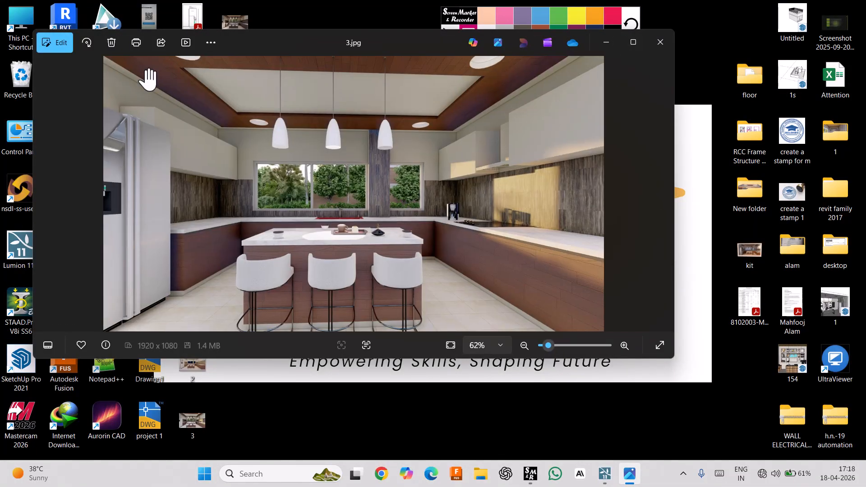
scroll(188, 165, "up", 4)
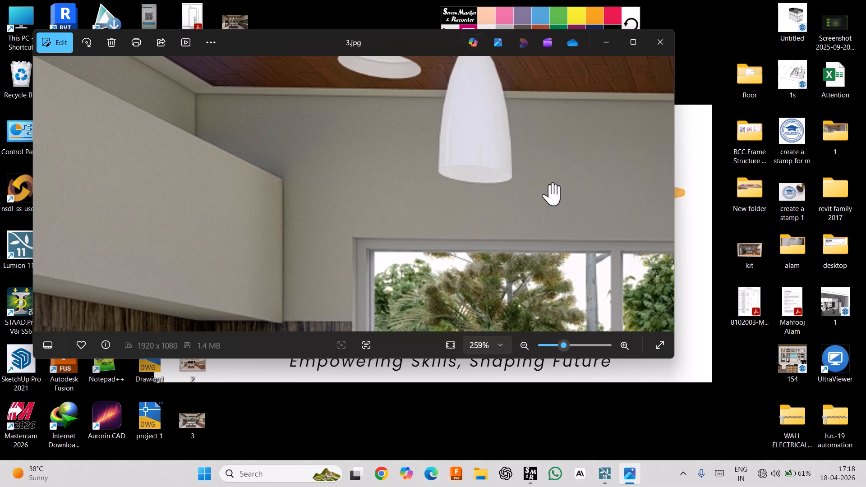
scroll(526, 183, "down", 1)
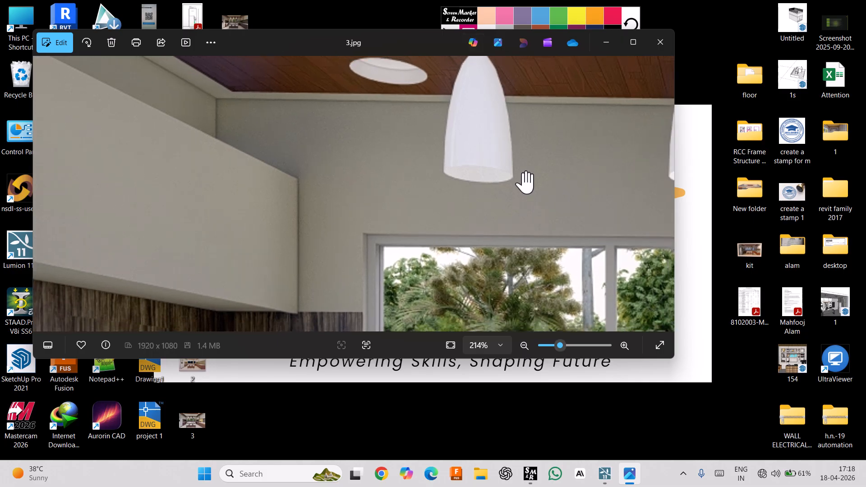
left_click_drag(546, 244, 543, 316)
left_click_drag(552, 318, 403, 193)
scroll(557, 253, "down", 3)
scroll(352, 286, "up", 5)
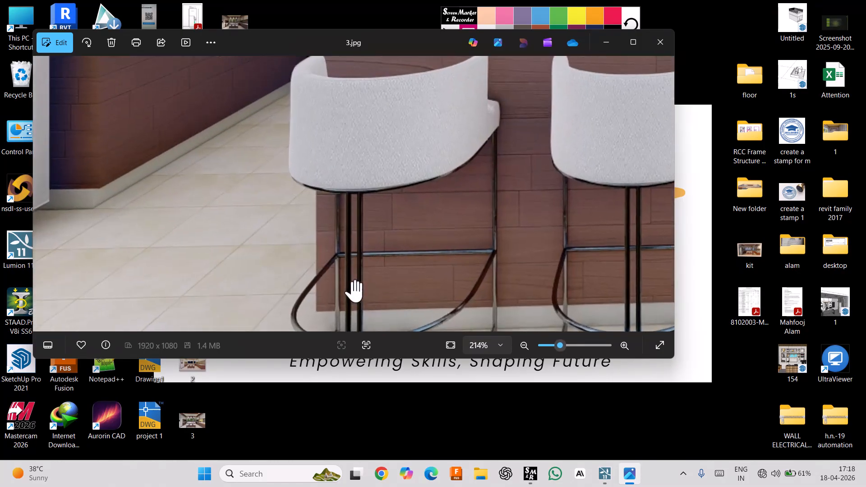
left_click_drag(352, 282, 380, 125)
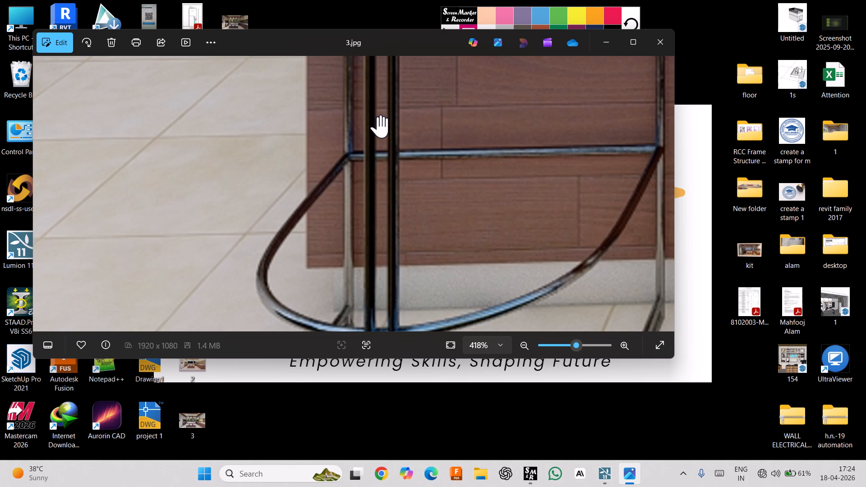
scroll(623, 180, "down", 6)
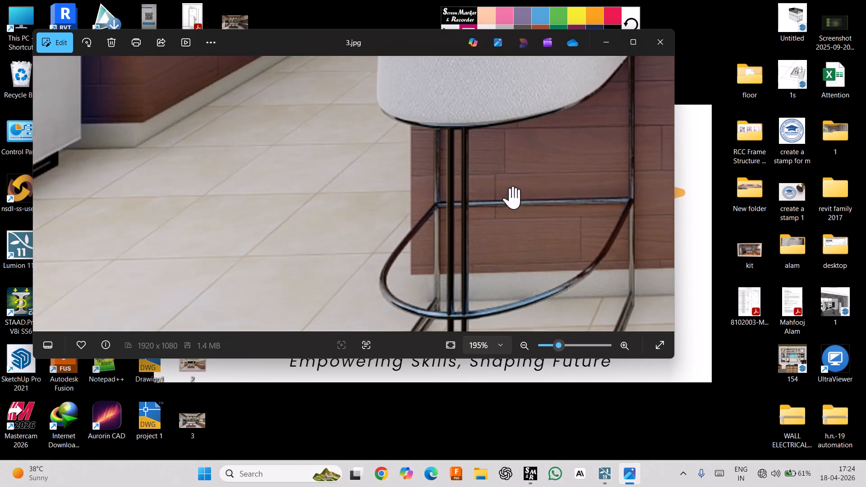
scroll(433, 243, "down", 2)
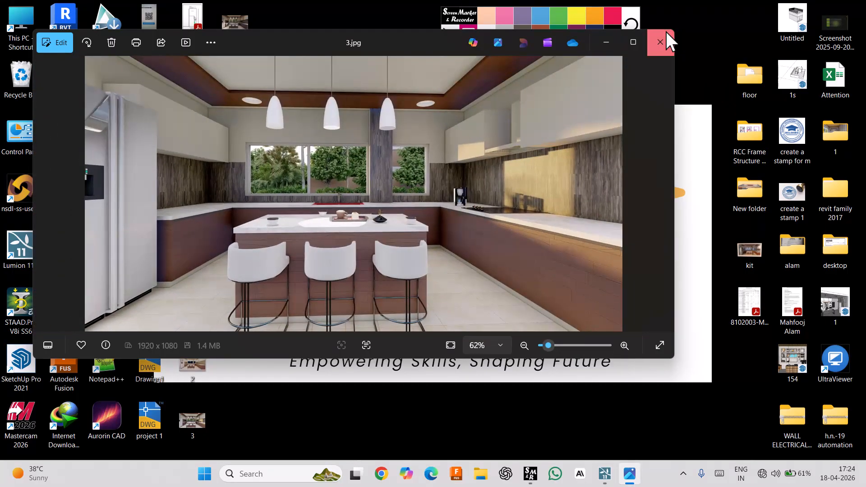
left_click(663, 38)
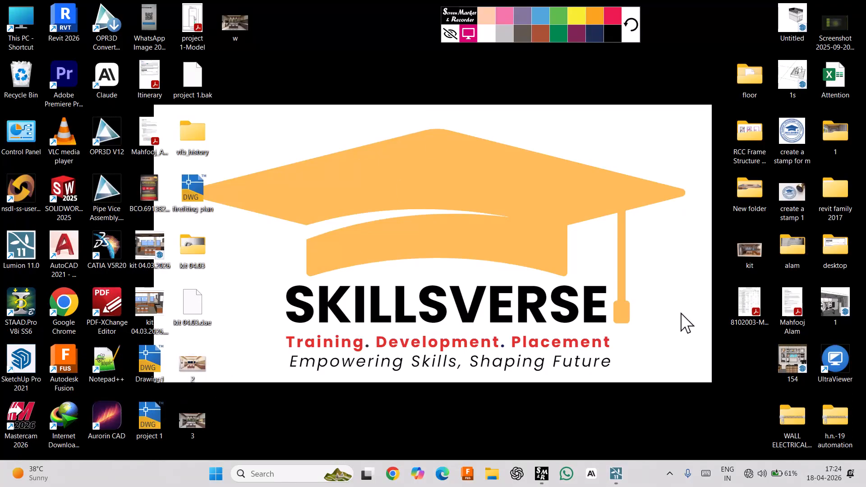
Switch back to Lumion and save the project on the Desktop as a Lumion project file named fggh
left_click(617, 474)
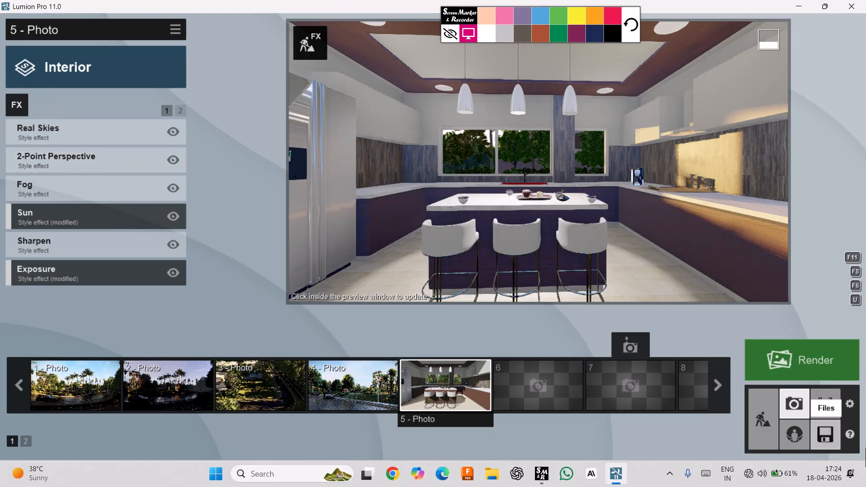
left_click(838, 442)
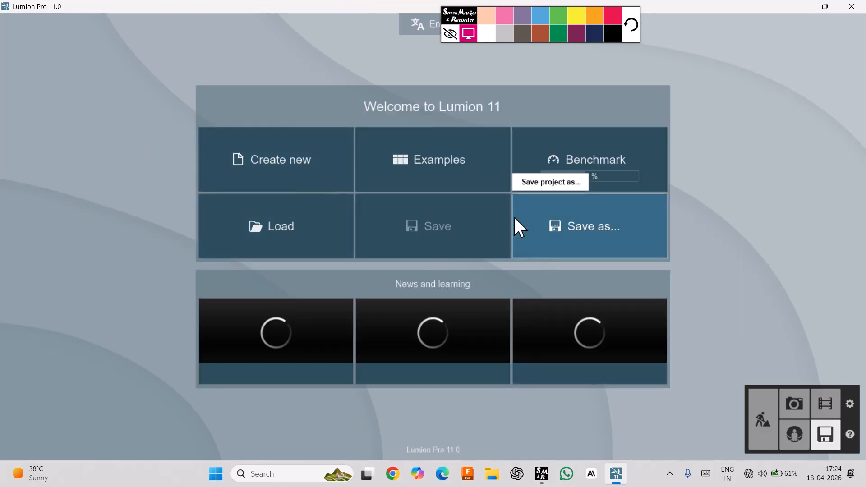
left_click(556, 227)
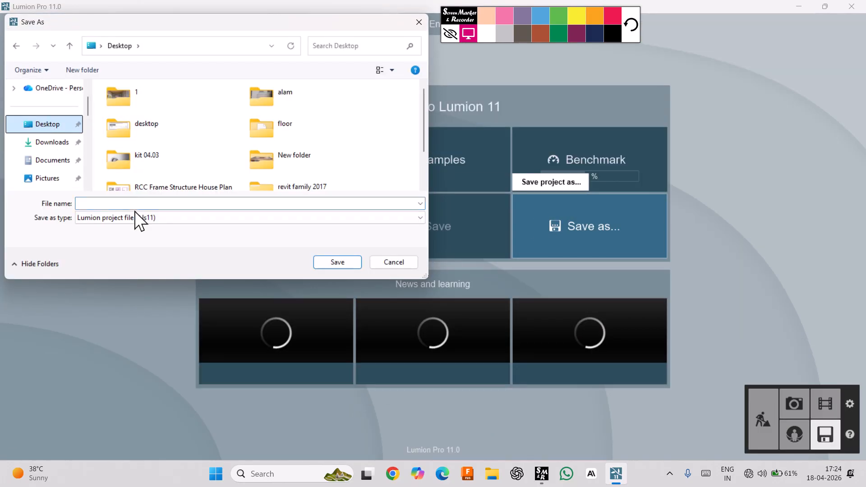
type("fgdf")
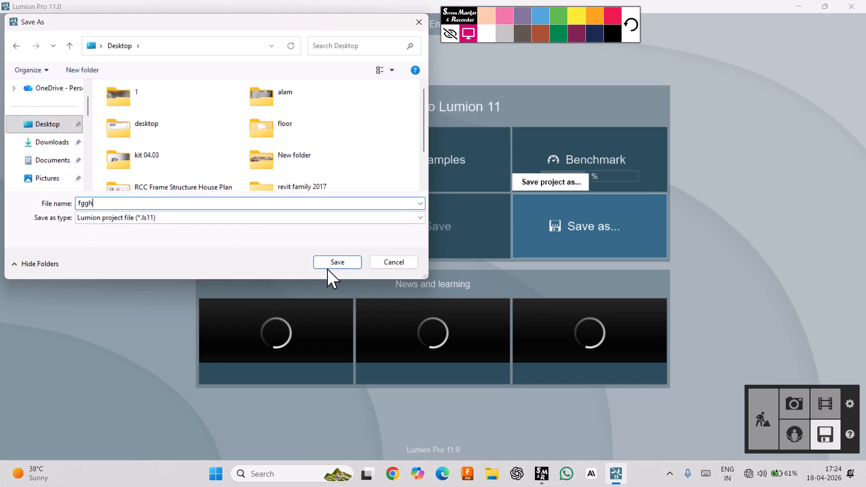
left_click(337, 263)
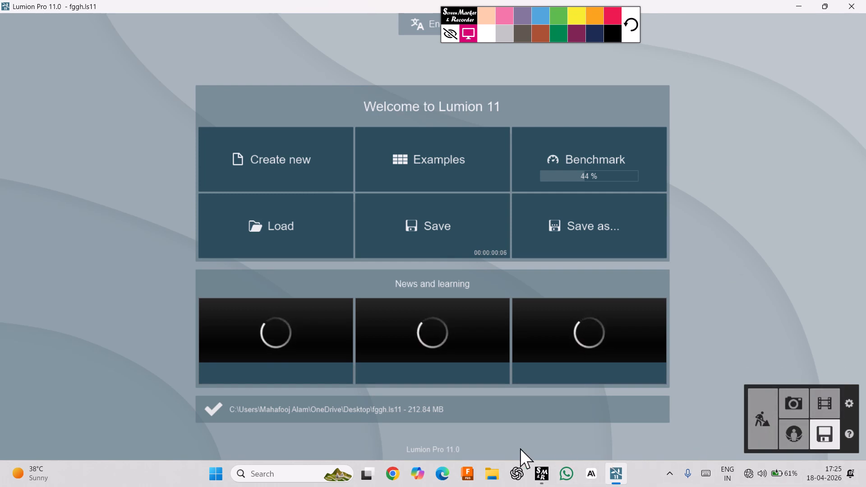
left_click(542, 474)
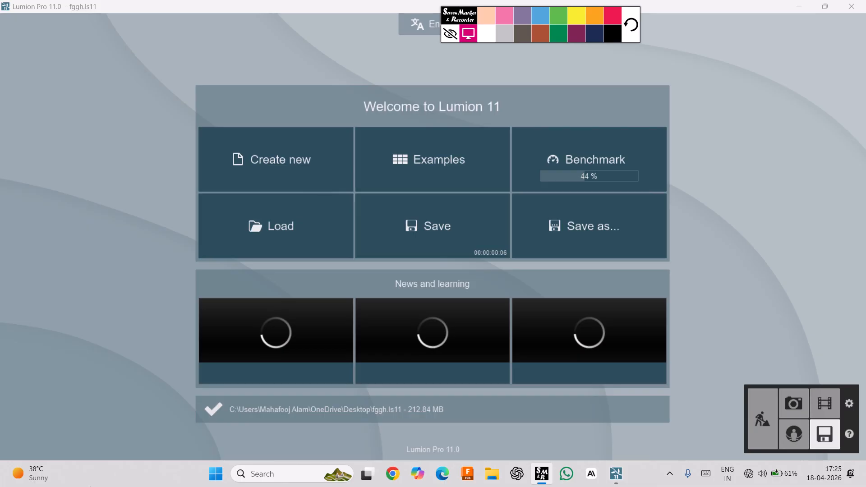
left_click(635, 25)
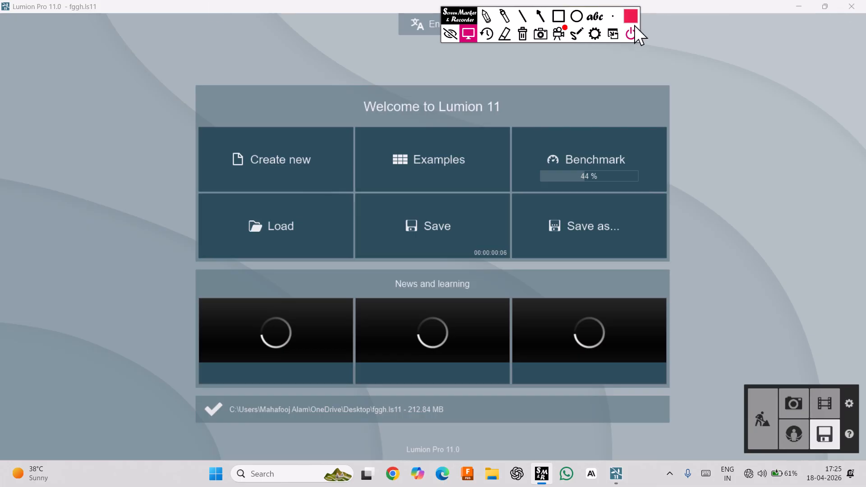